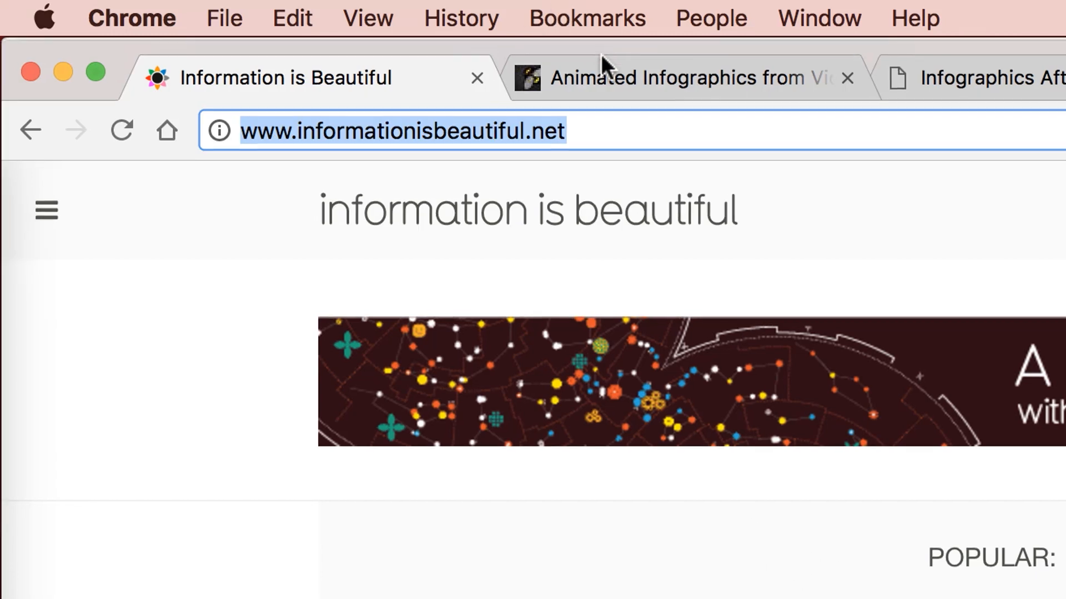
Browse the animated infographic templates on VideoHive and Pond5, previewing several motion graphic and infographic element packs
click(601, 62)
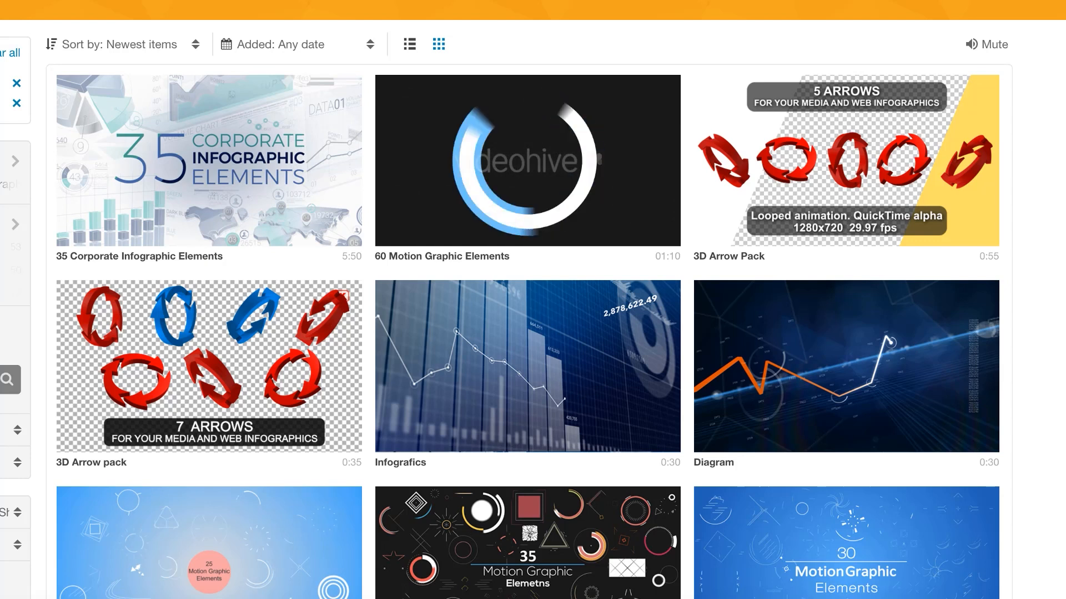
mouse_move(514, 149)
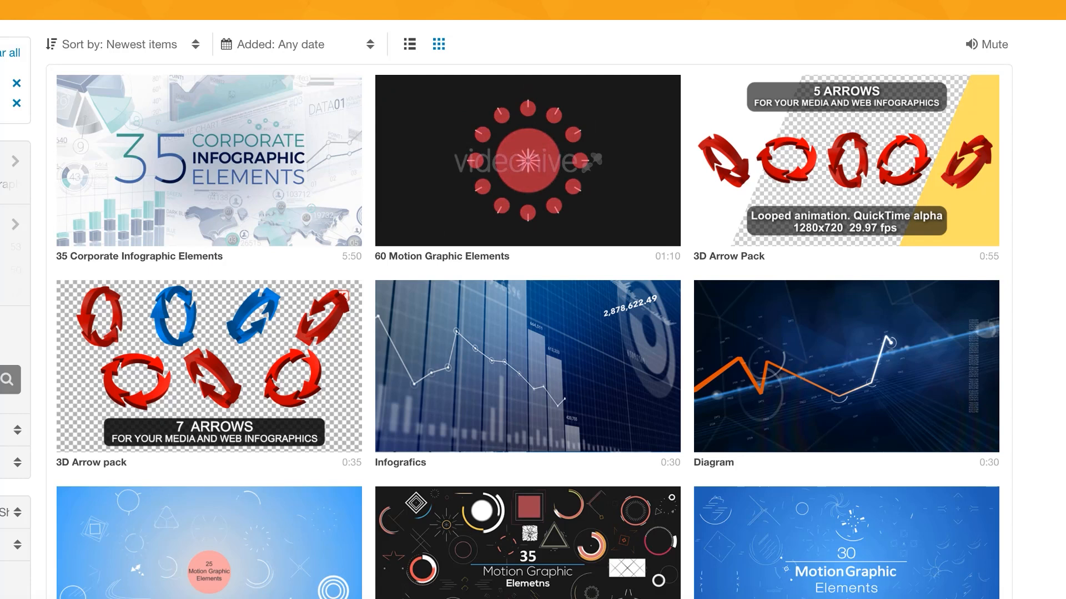
mouse_move(838, 193)
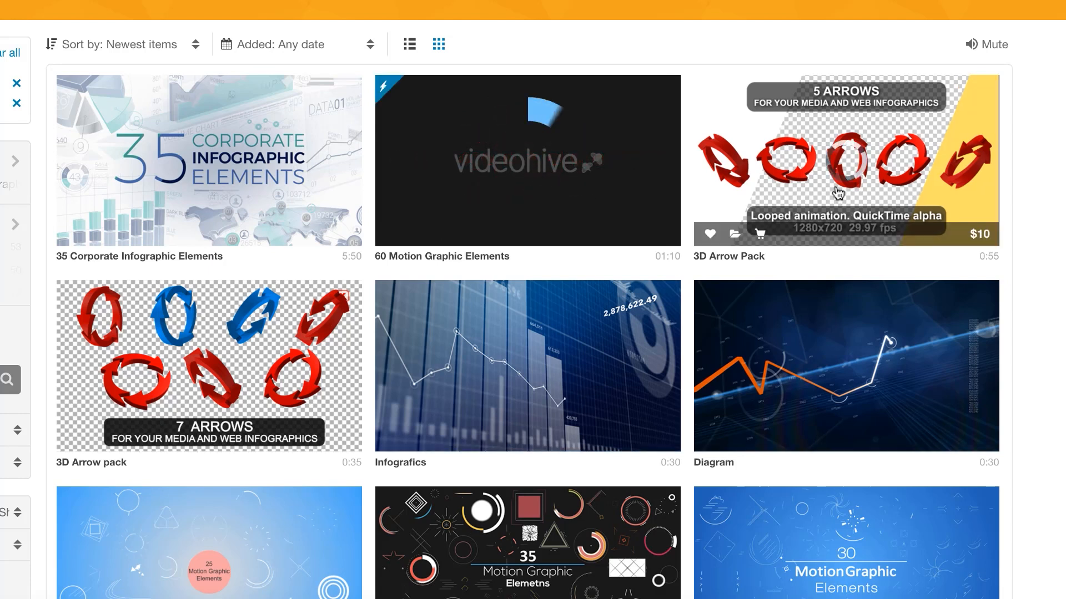
mouse_move(841, 348)
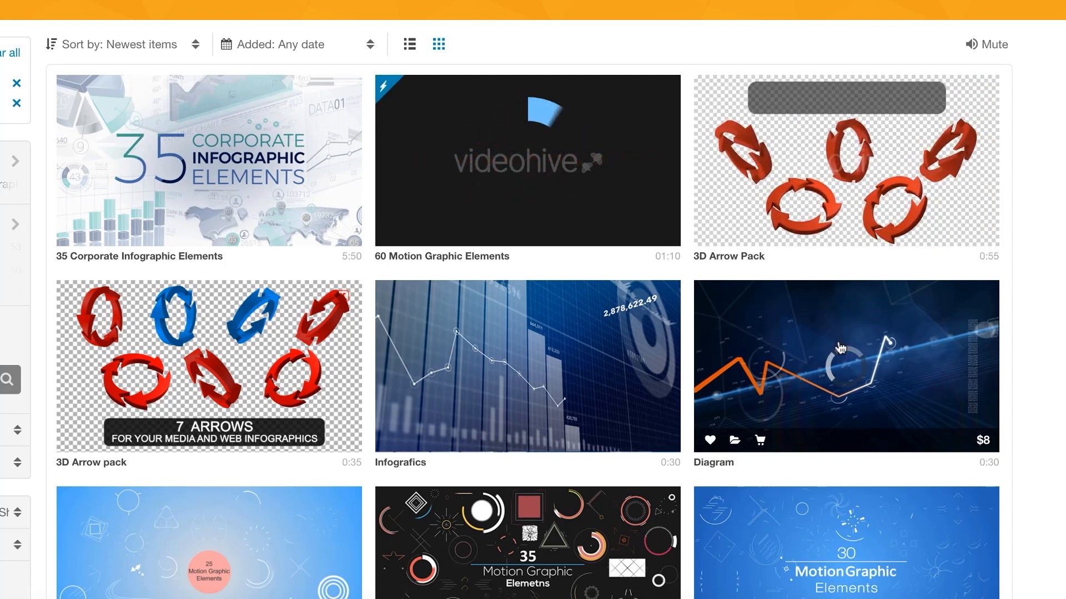
scroll(841, 348, down, 5)
mouse_move(520, 292)
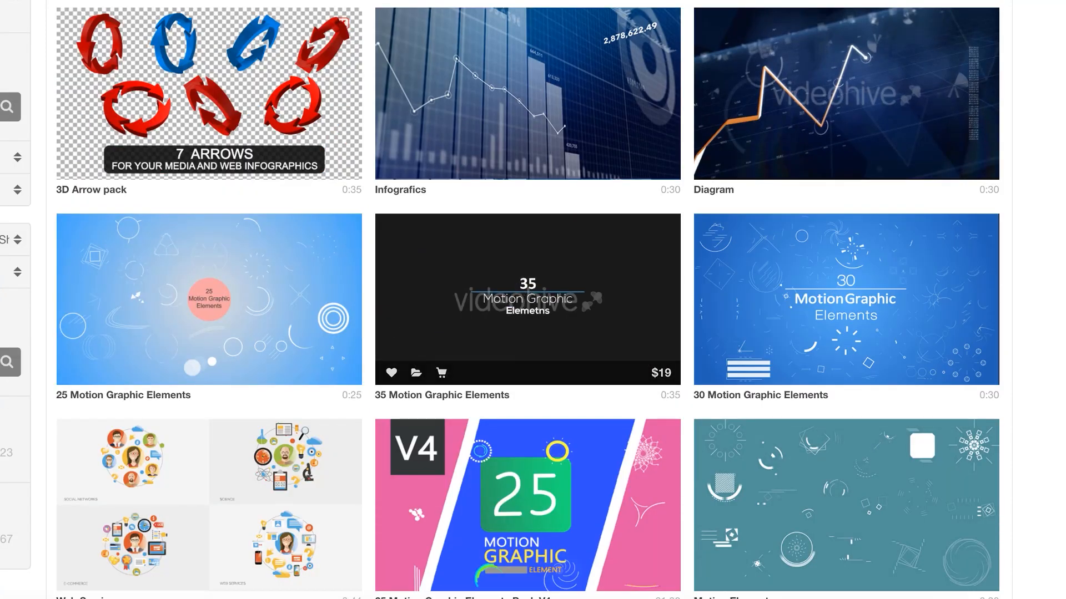
scroll(520, 292, down, 6)
mouse_move(189, 354)
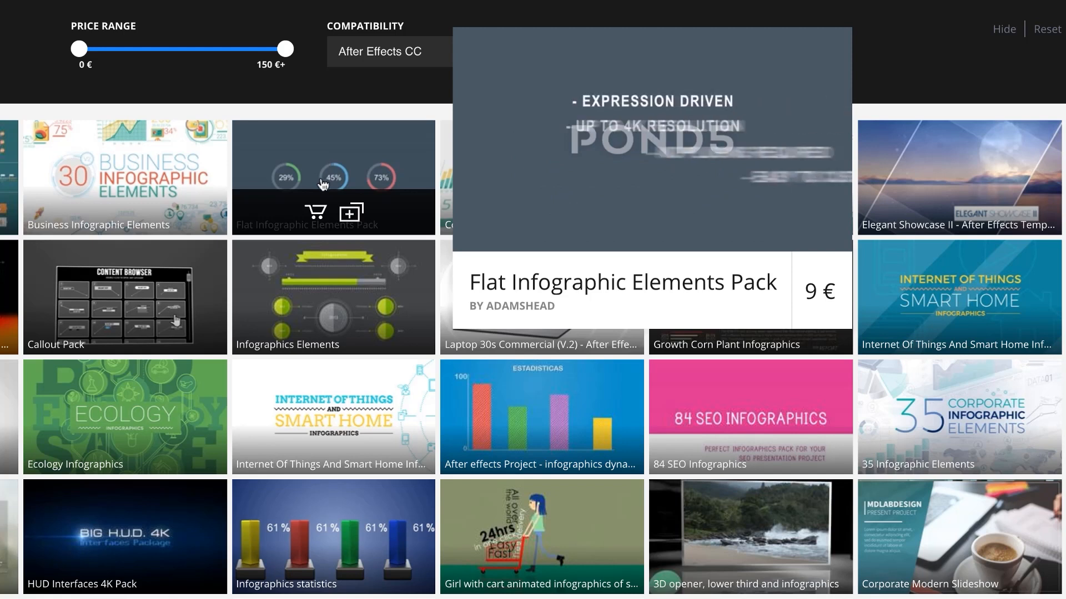
mouse_move(318, 280)
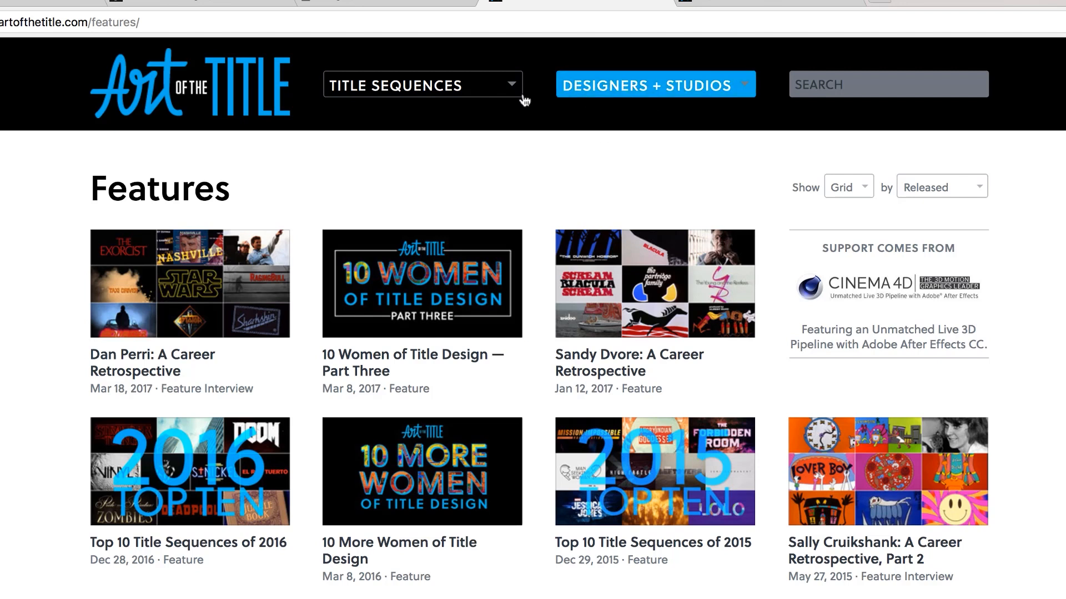
Open the Top 10 Title Sequences of 2016 feature from Art of the Title's full list of features
click(422, 86)
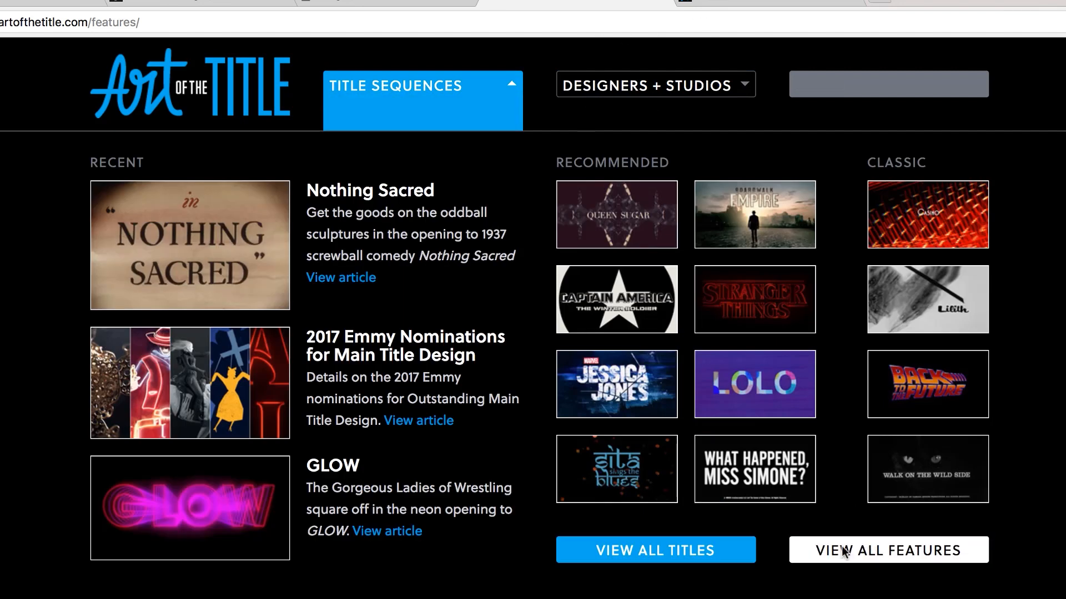
click(867, 551)
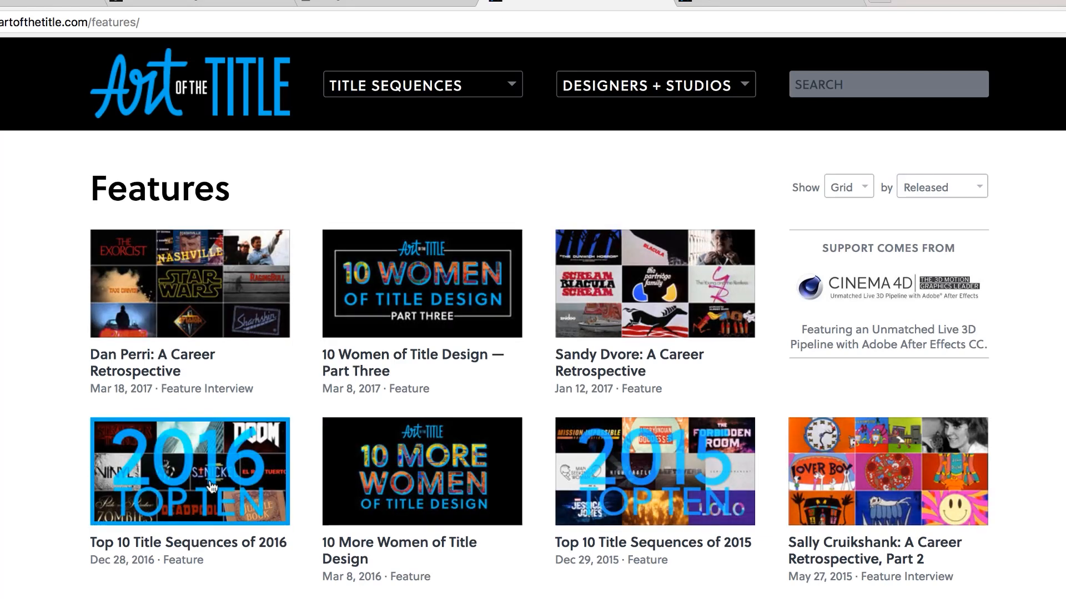
click(129, 515)
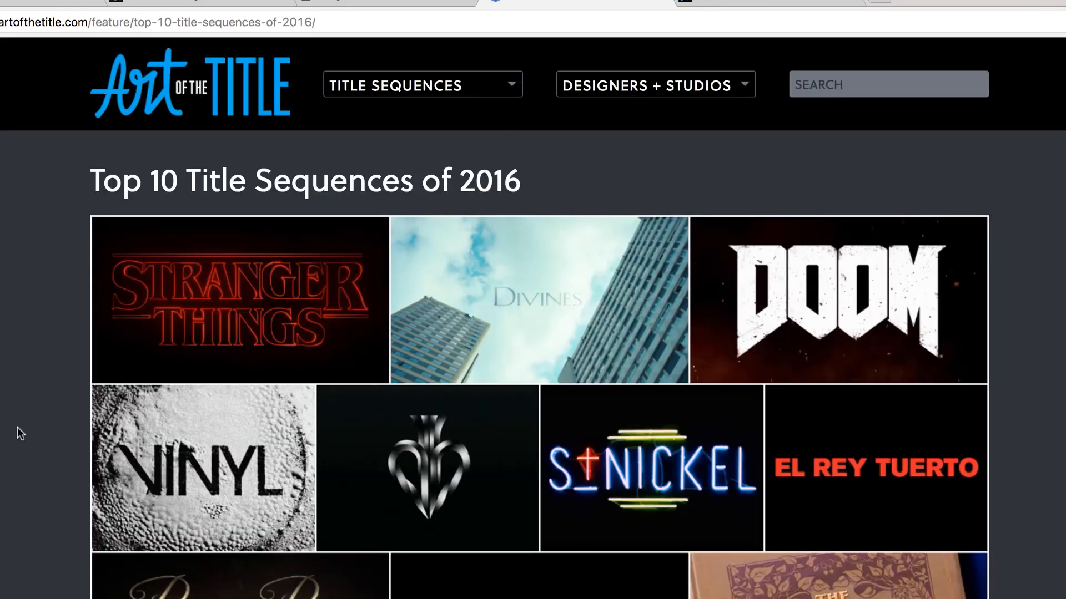
Look through the ranked 2016 title sequences in the article and preview the El Rey Tuerto video
scroll(14, 428, down, 15)
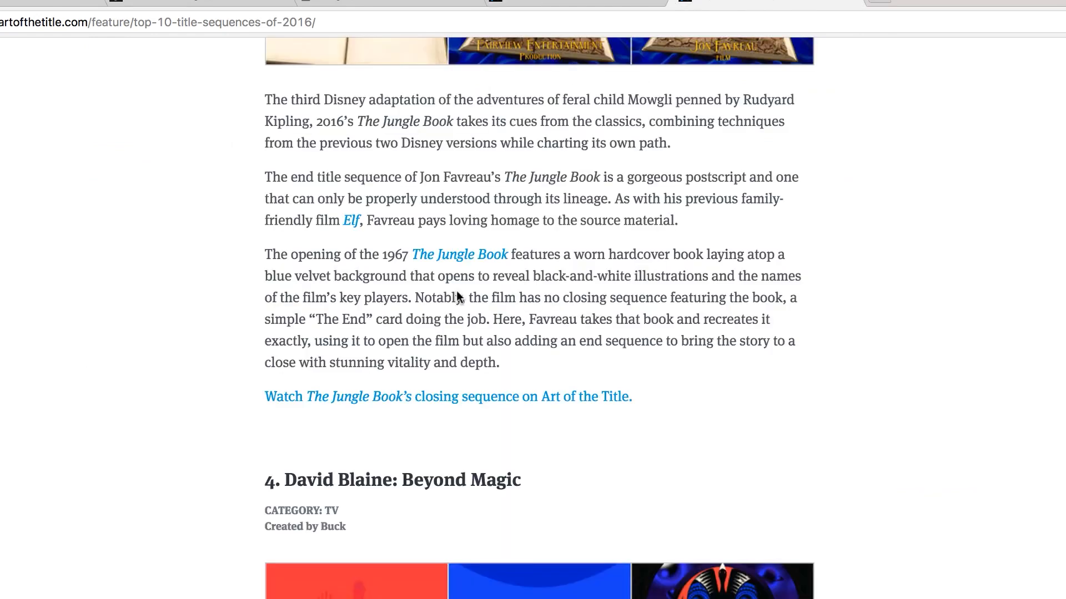
scroll(457, 298, down, 5)
scroll(592, 340, down, 8)
scroll(588, 339, down, 8)
scroll(587, 341, down, 10)
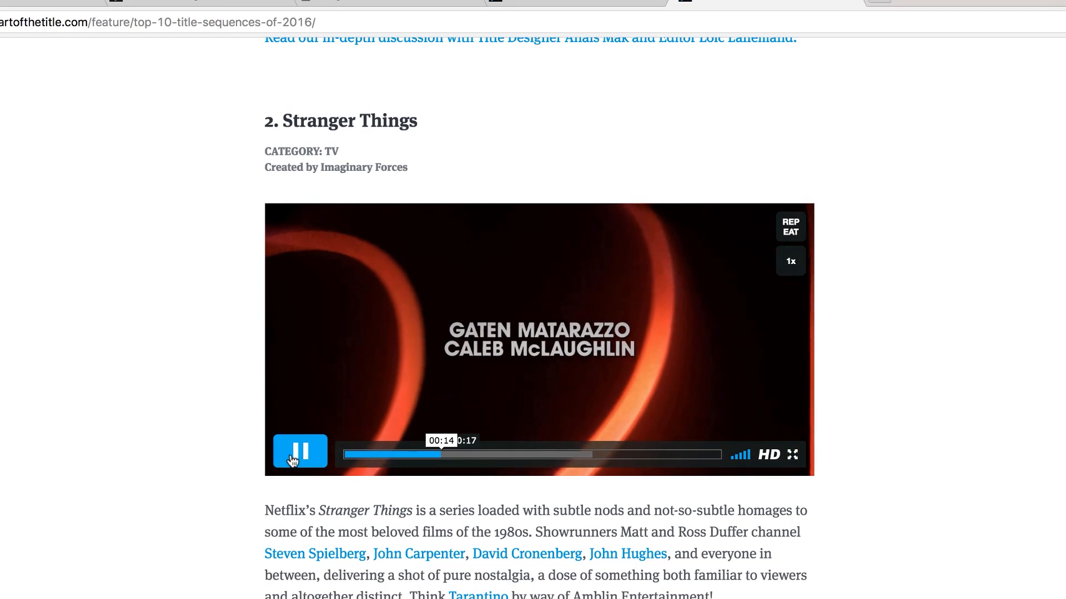
scroll(170, 452, down, 10)
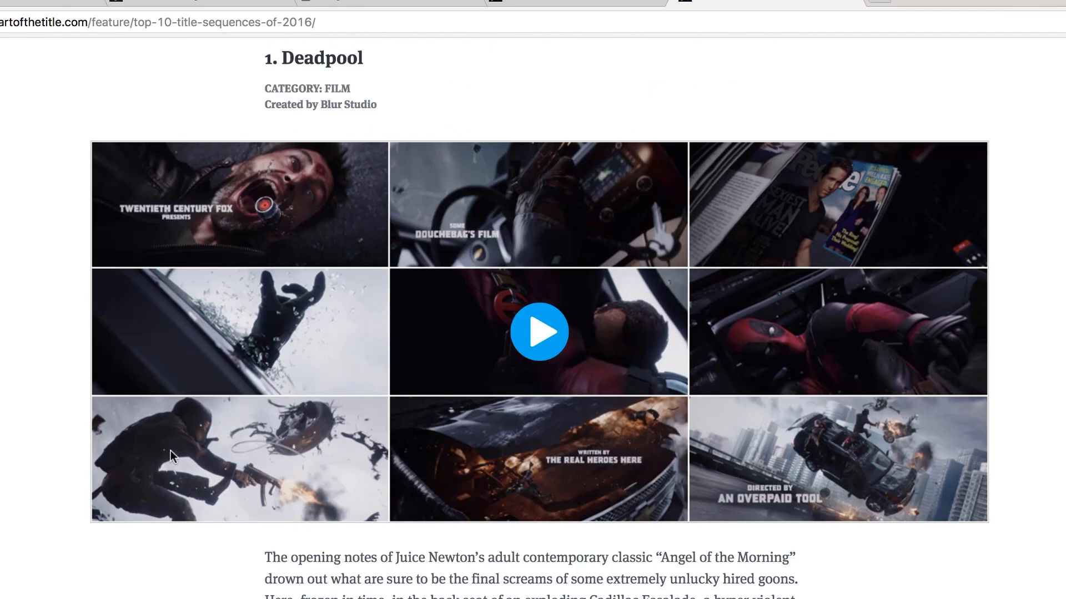
scroll(175, 439, down, 15)
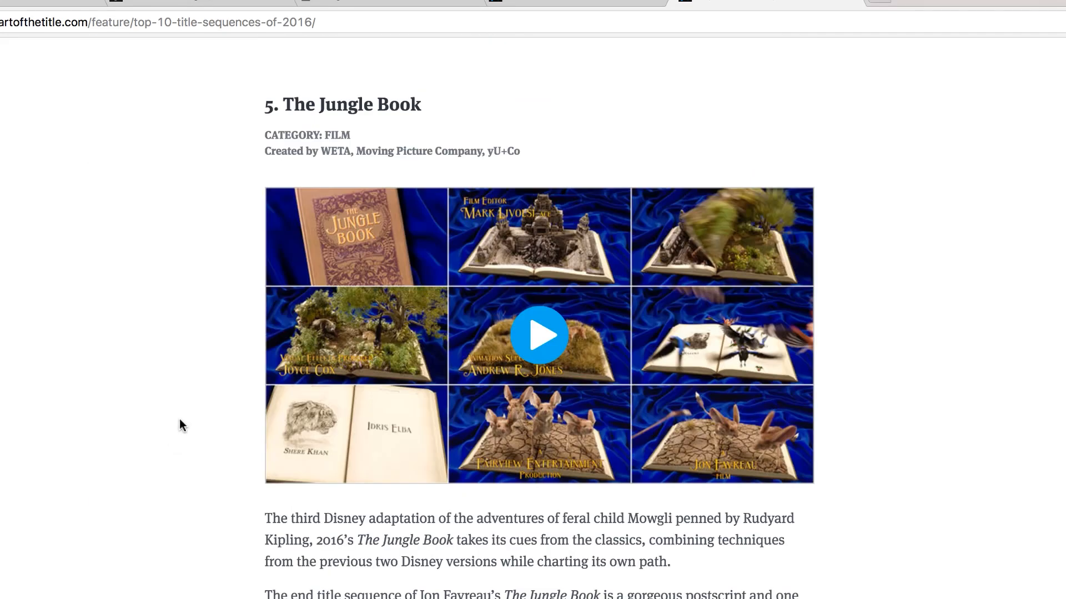
scroll(178, 389, up, 13)
click(288, 481)
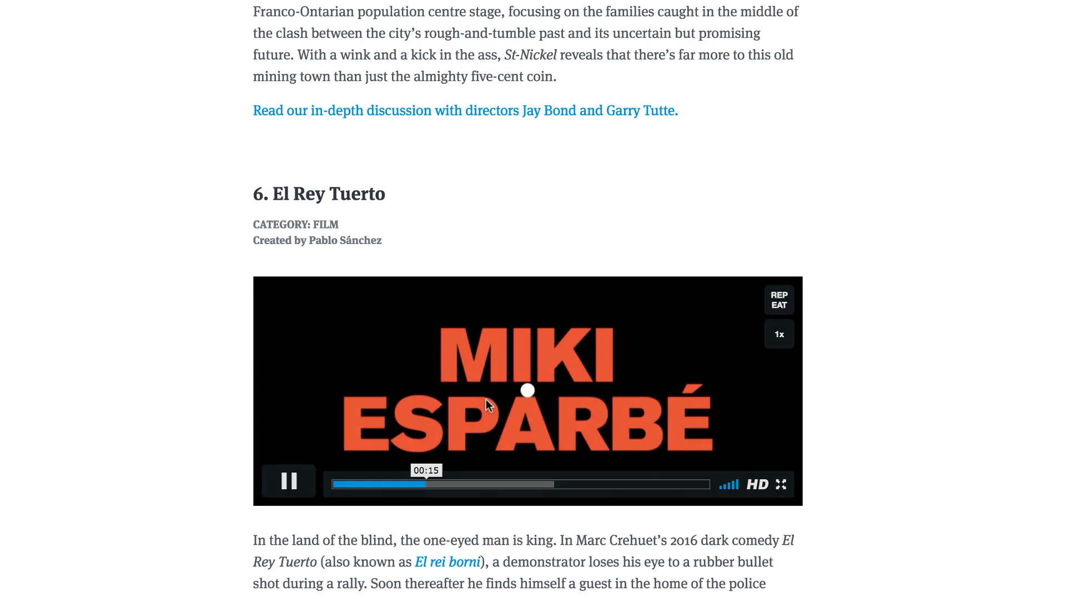
click(485, 398)
scroll(111, 336, down, 20)
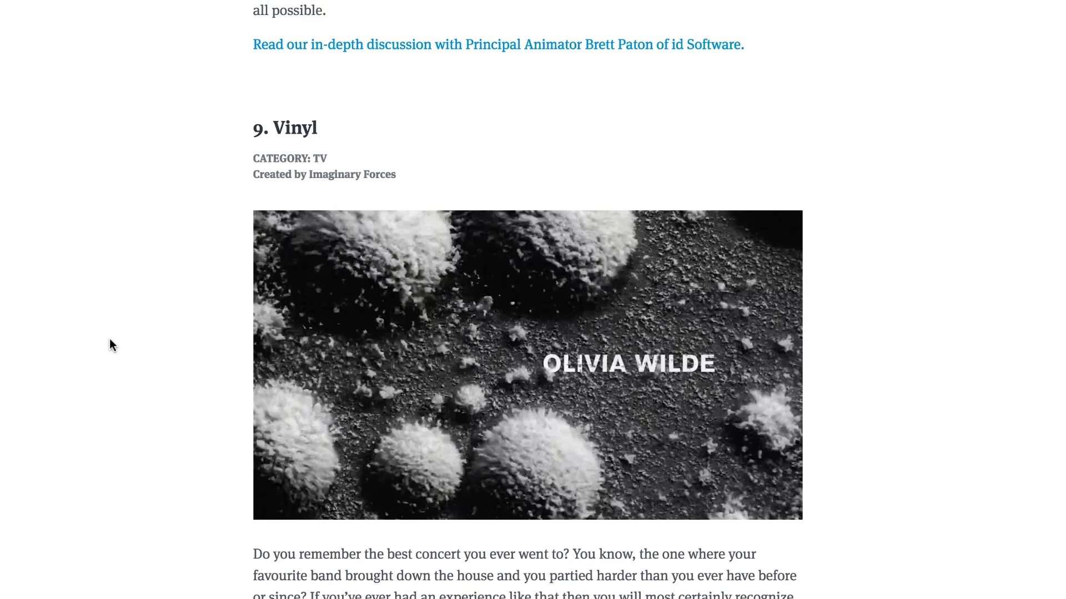
scroll(113, 345, down, 15)
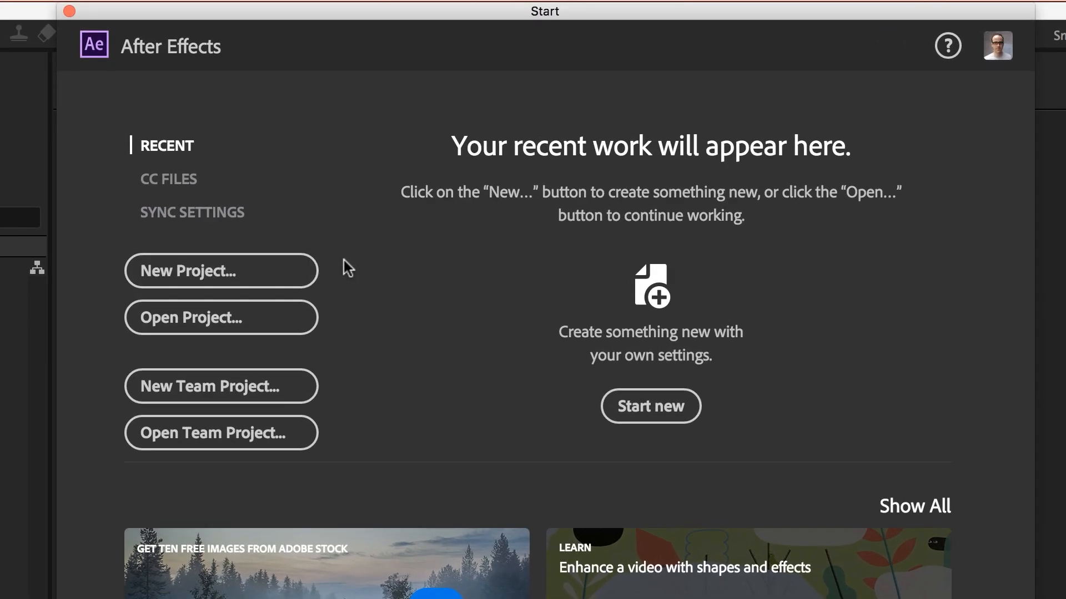
Switch to After Effects, create a new project and start a new composition named My First Comp
click(169, 269)
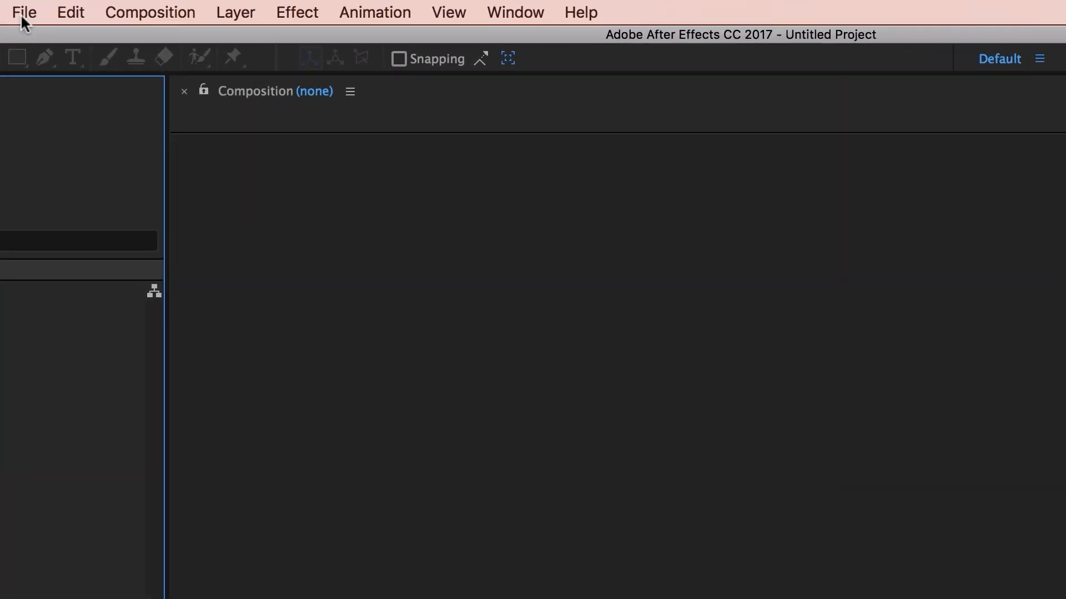
click(23, 16)
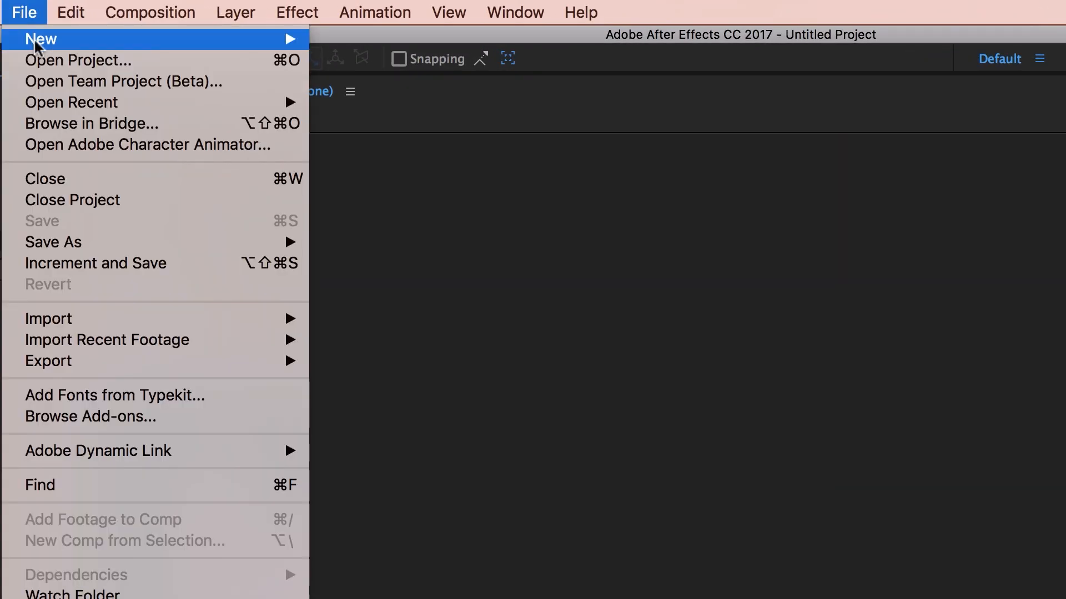
mouse_move(41, 41)
mouse_move(153, 16)
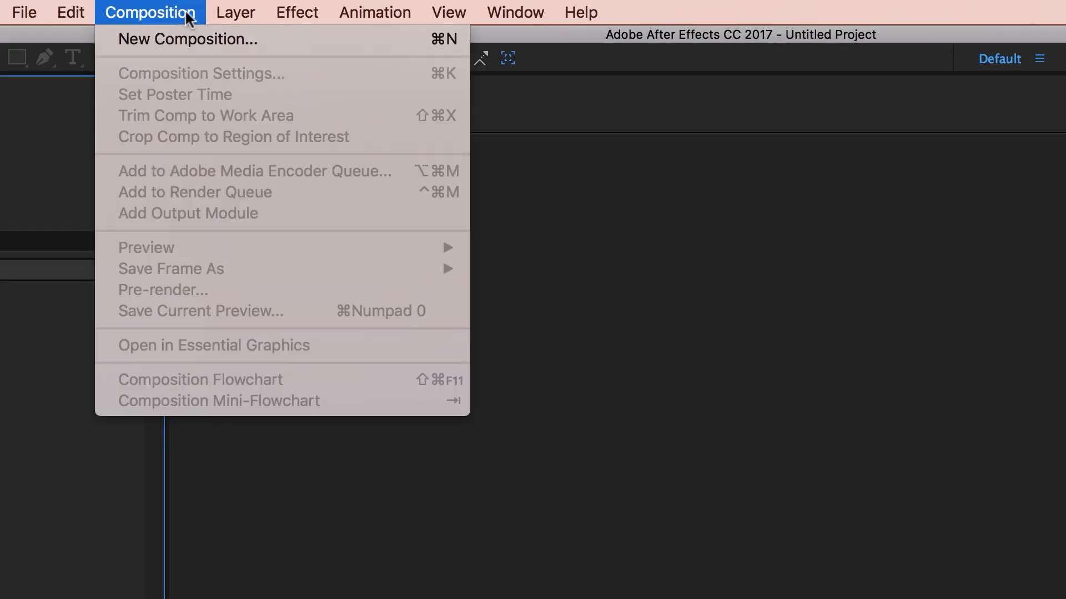
click(172, 42)
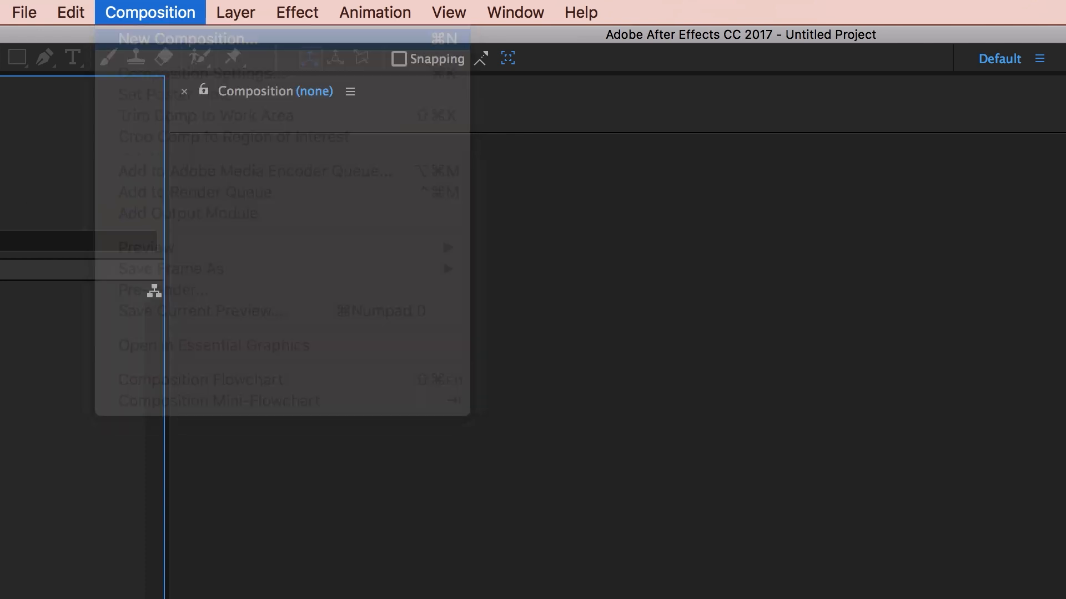
drag(212, 155, 607, 202)
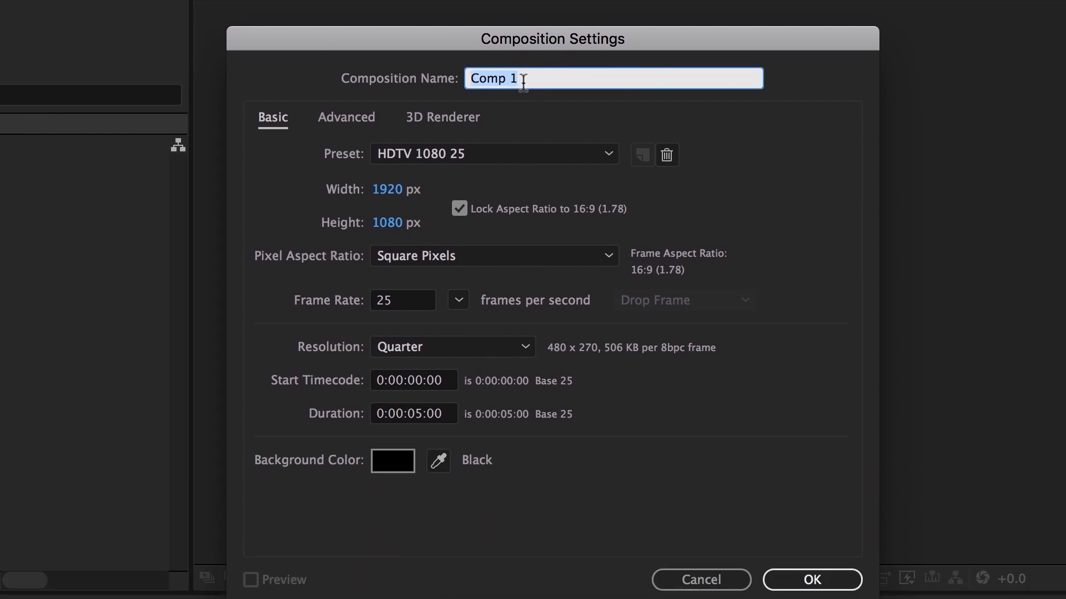
text(My First Comp)
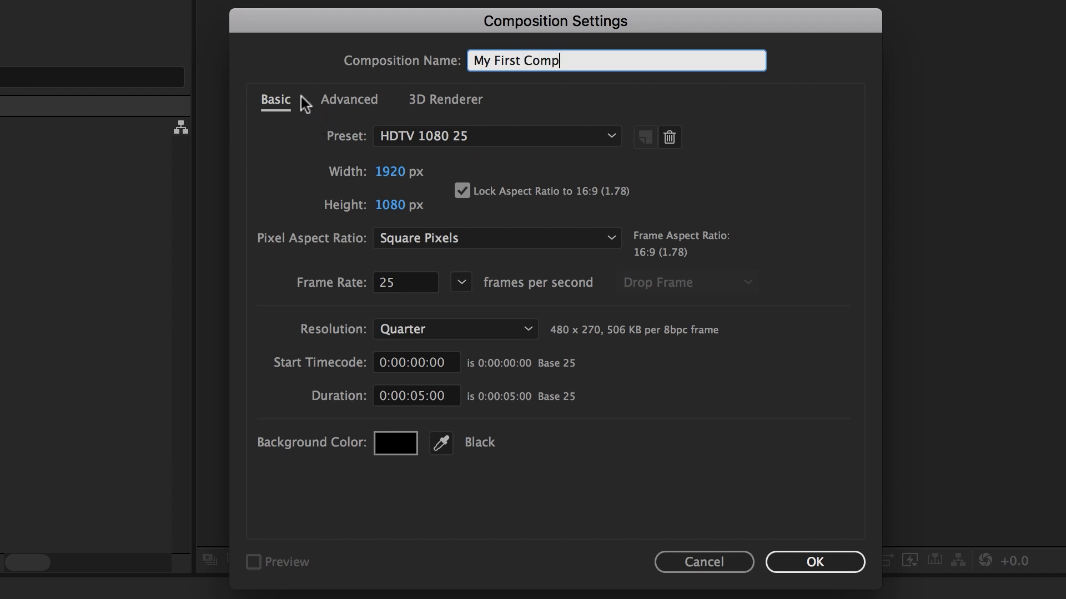
Review the available composition presets and choose HDTV 1080 25 for the new composition
click(447, 143)
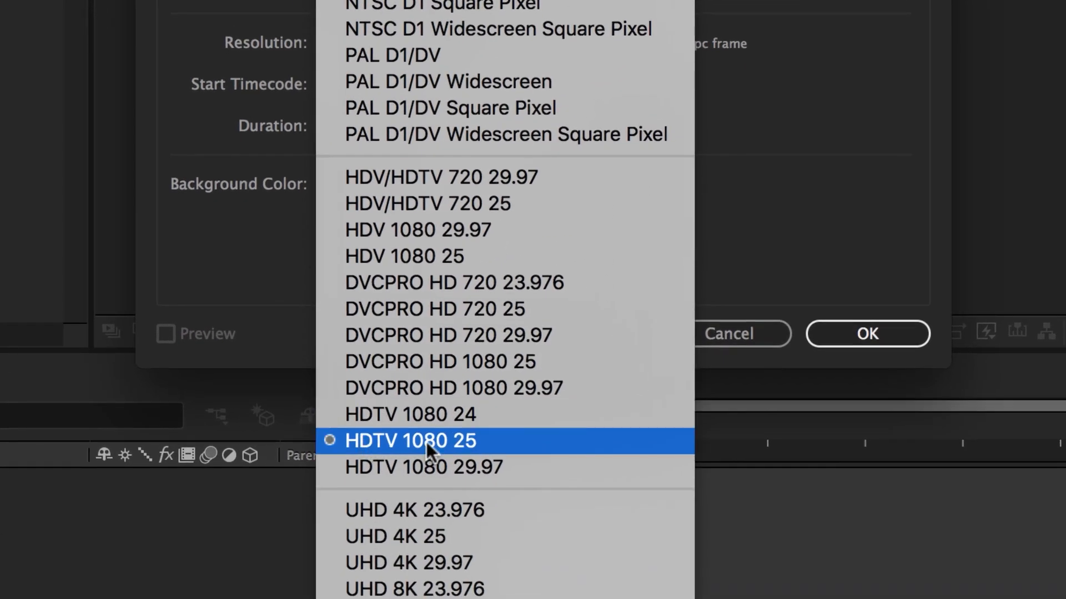
click(426, 514)
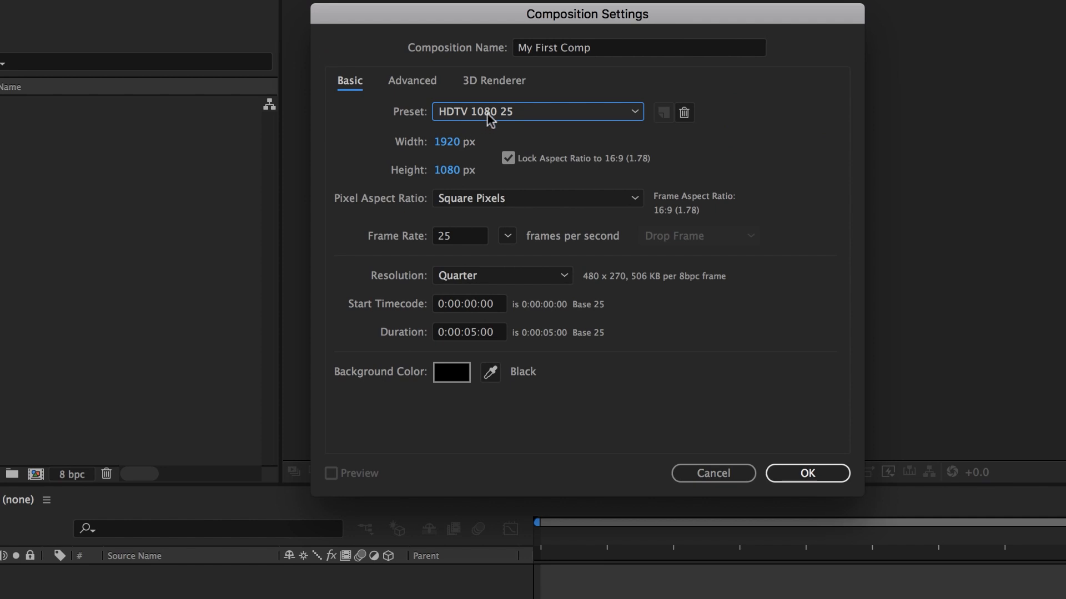
click(487, 112)
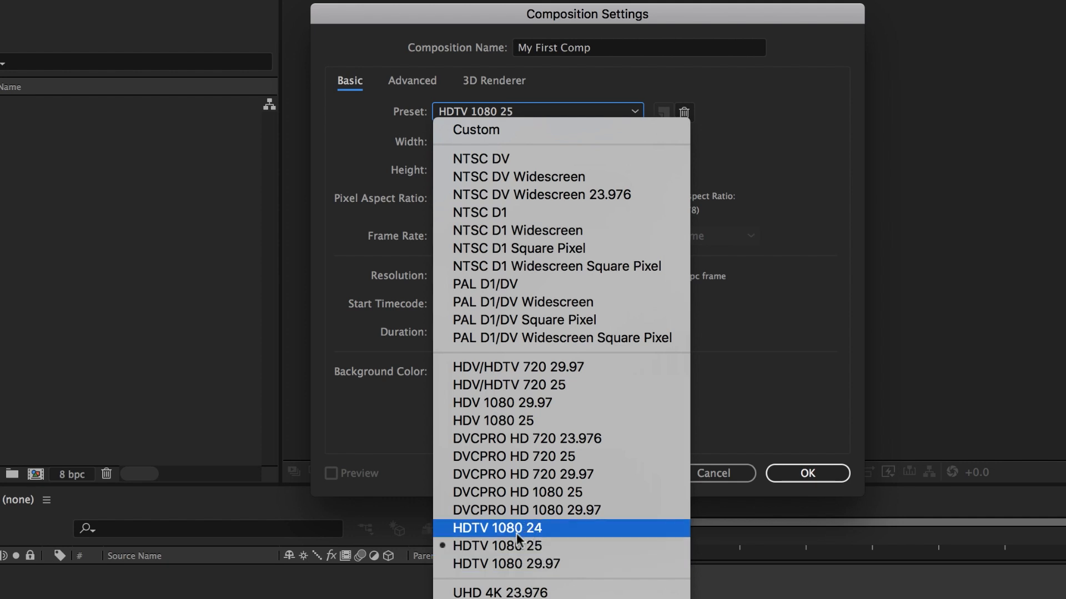
click(495, 546)
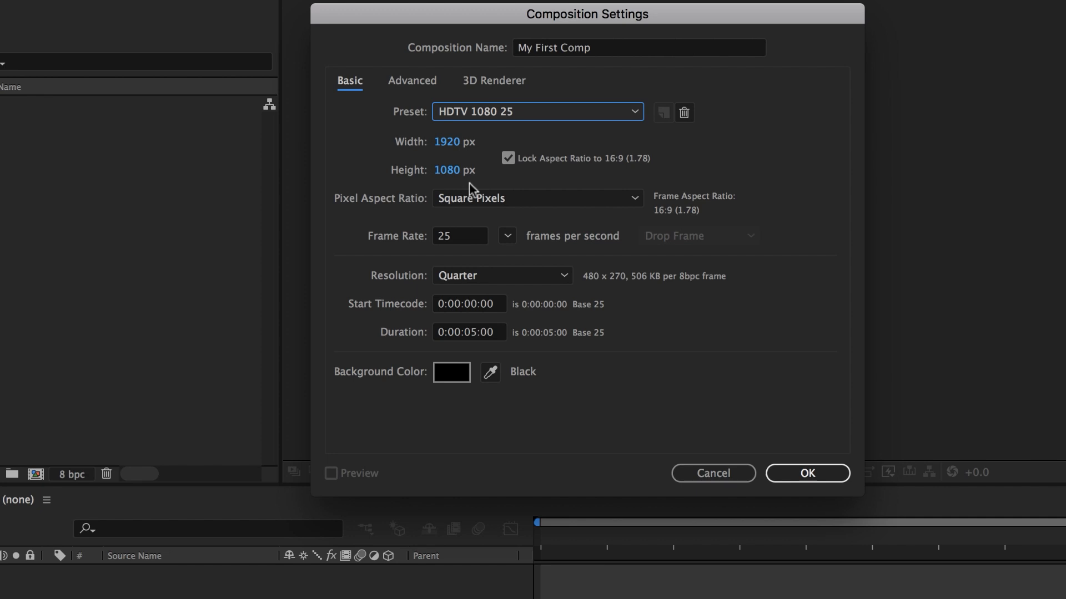
click(488, 113)
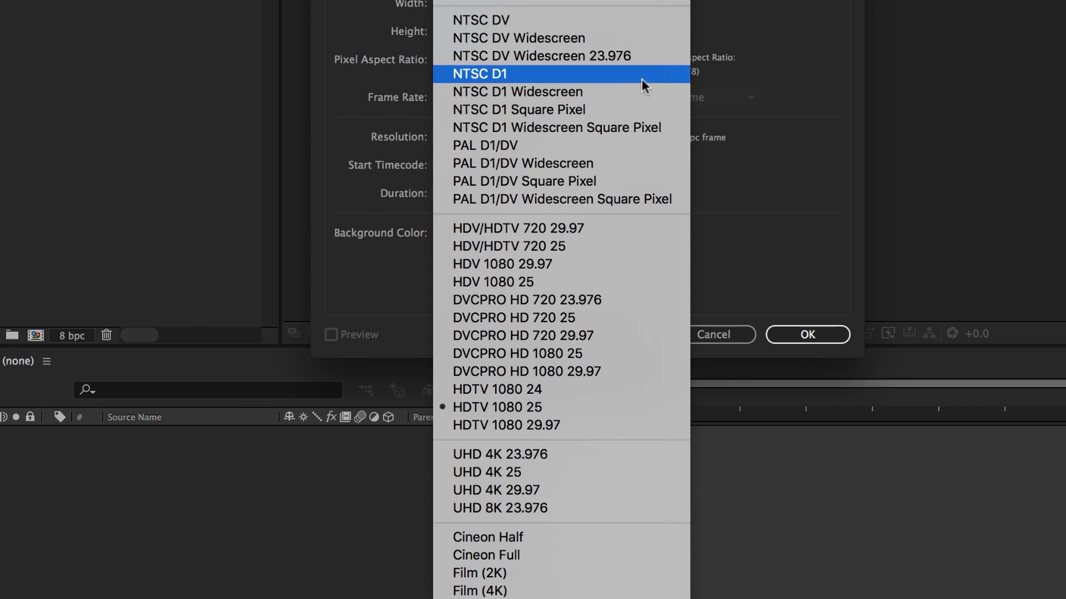
click(804, 34)
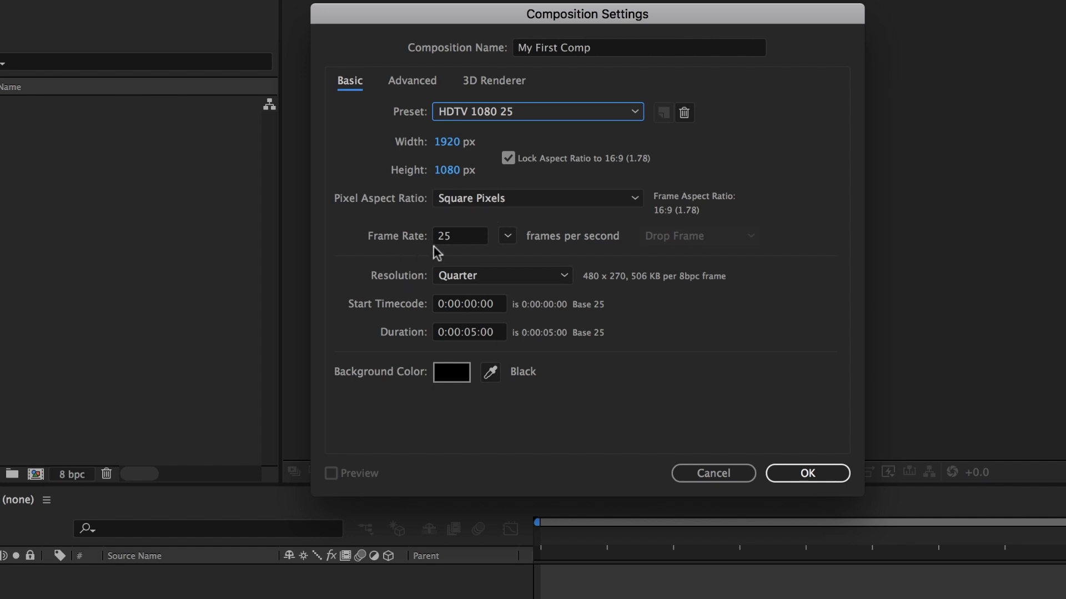
Set the new composition's resolution to Full
click(482, 274)
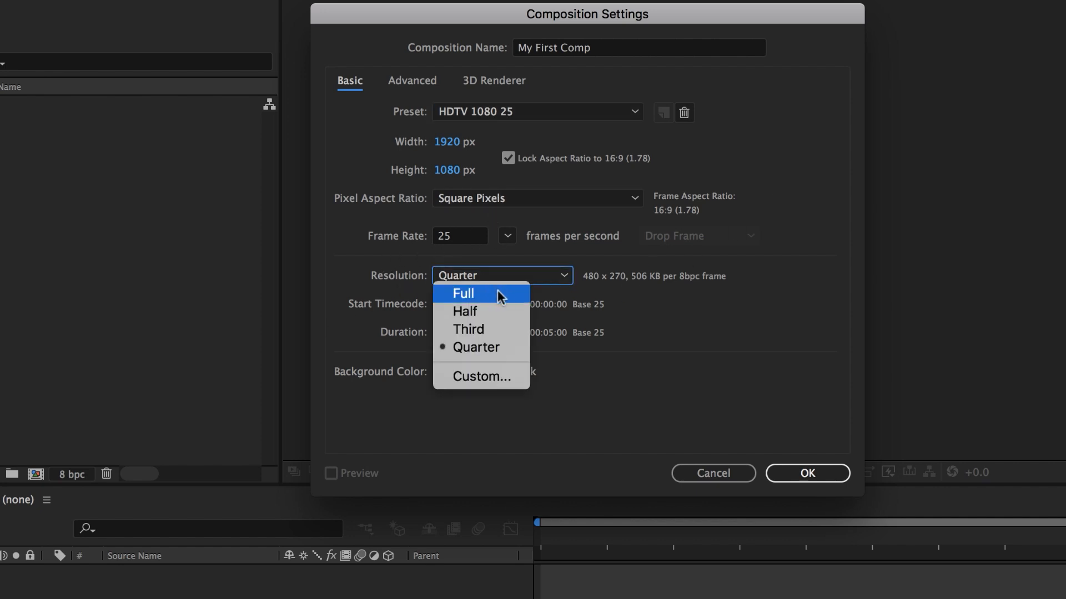
click(450, 293)
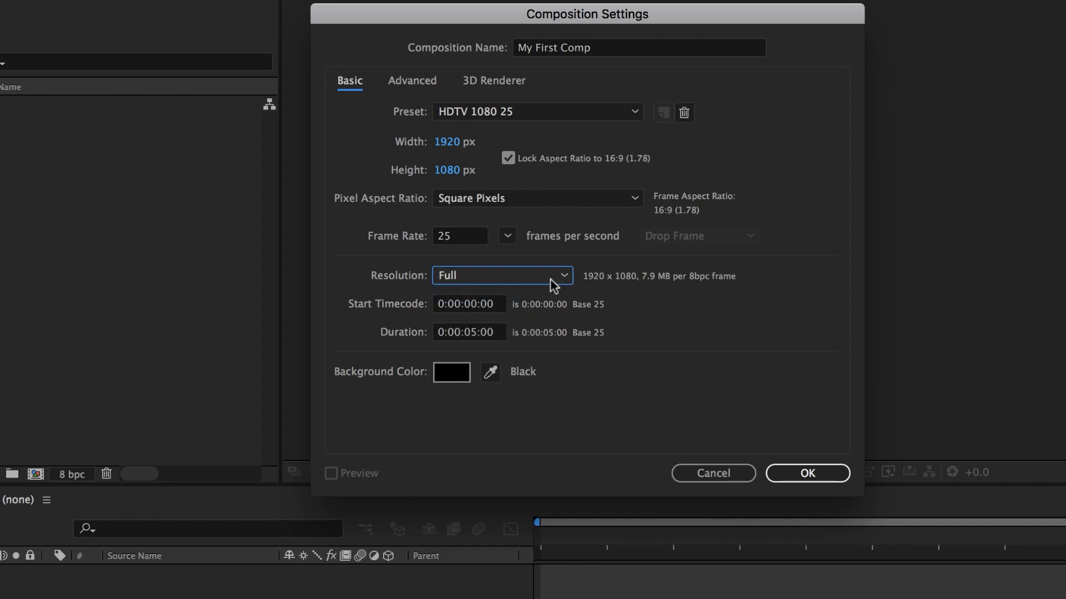
click(522, 276)
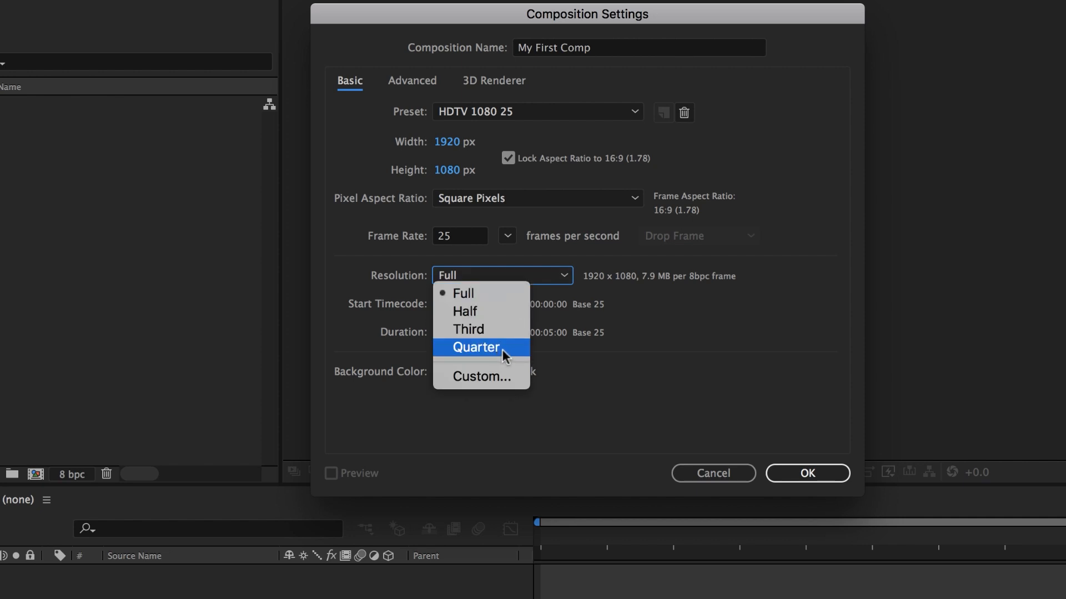
click(462, 295)
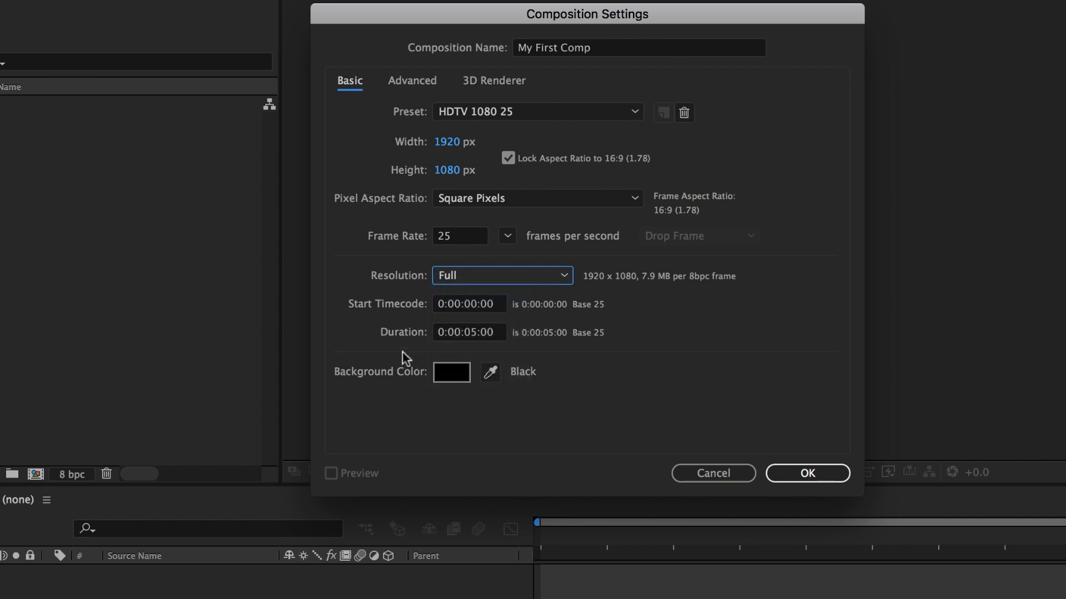
Set the composition's duration to 0:00:10:00
click(477, 333)
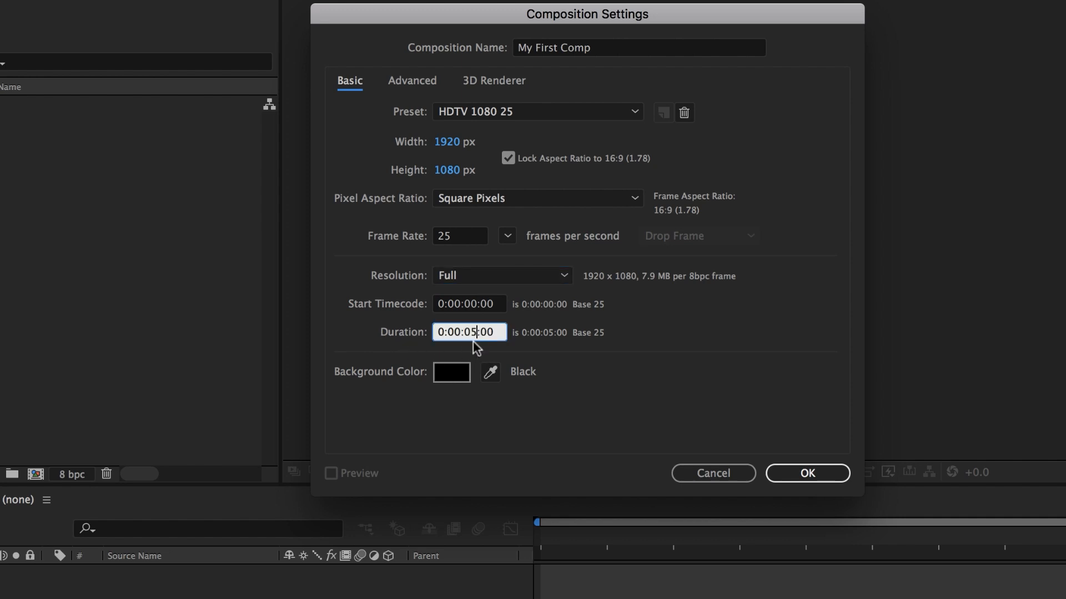
key(BackSpace)
key(BackSpace)
text(10)
double_click(475, 332)
click(472, 333)
drag(473, 333, 478, 333)
click(472, 333)
Sample a deep red as the composition's background color and create the composition
click(490, 372)
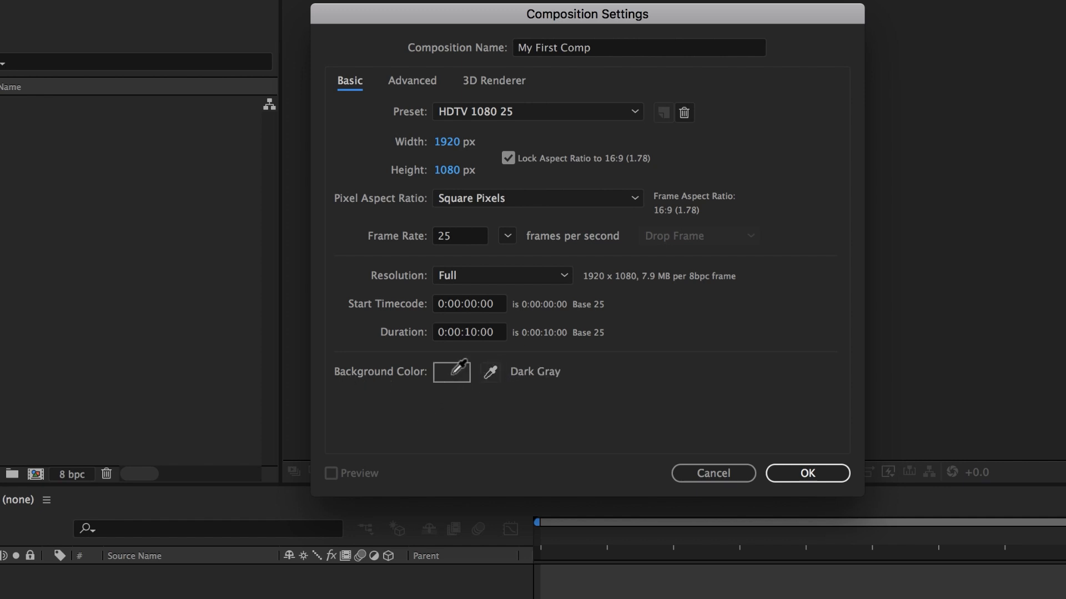
click(3, 416)
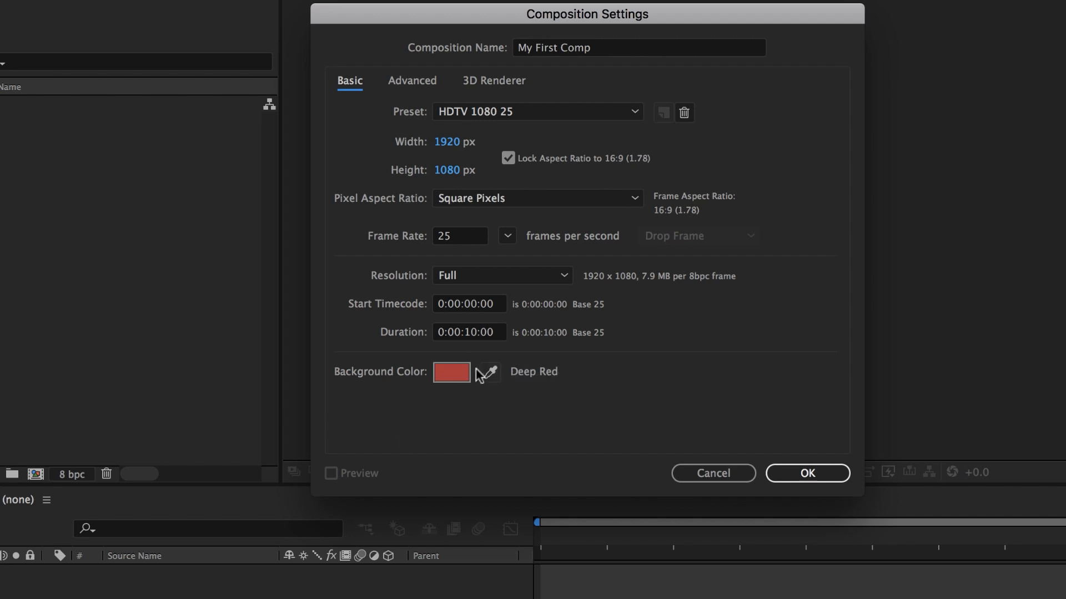
click(839, 480)
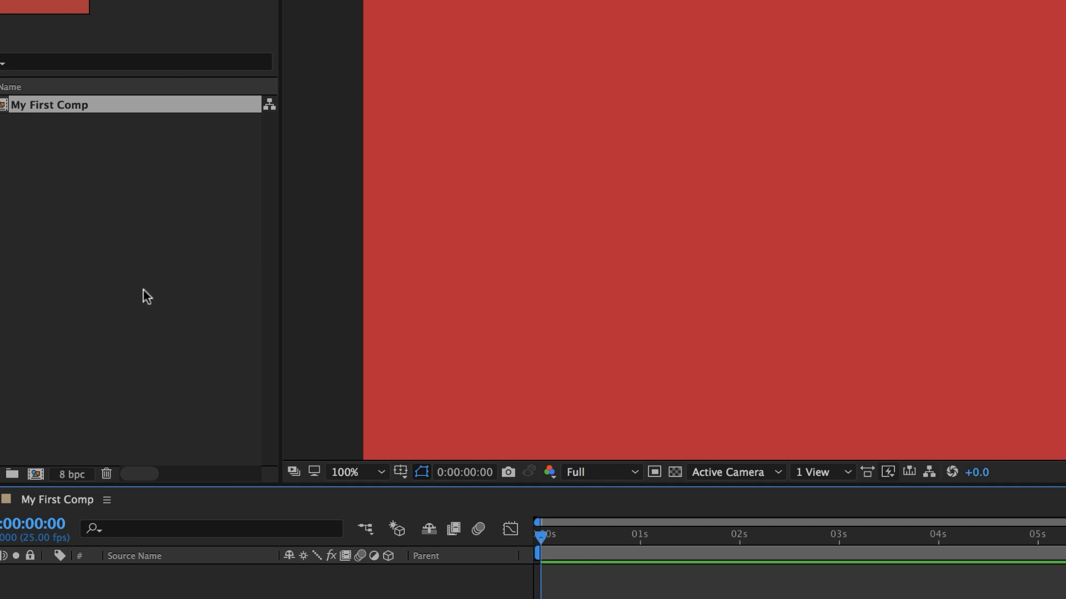
Delete My First Comp from the project
click(101, 159)
click(60, 108)
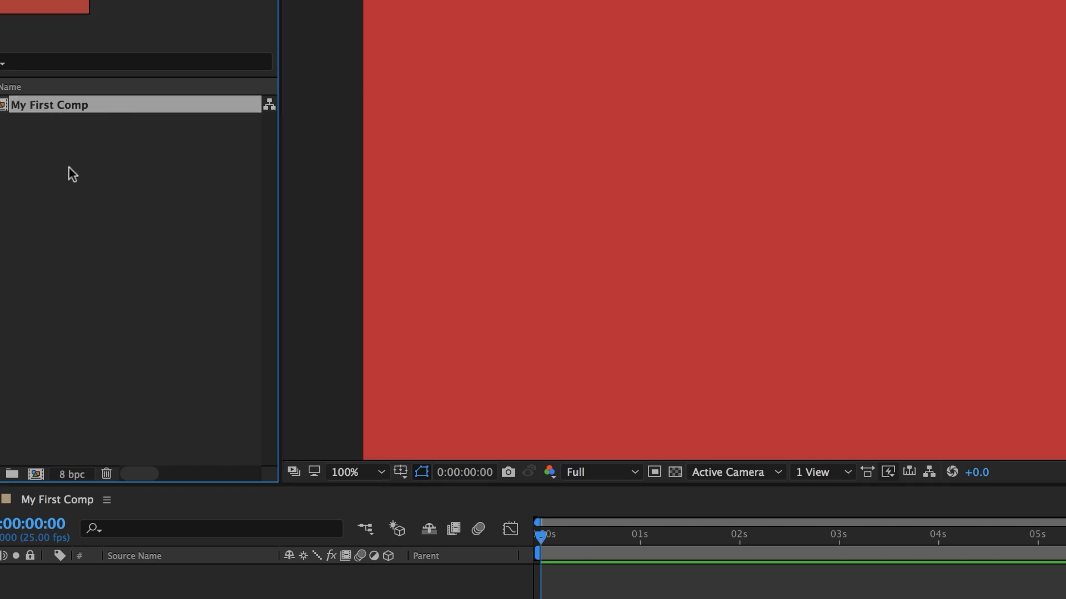
key(Delete)
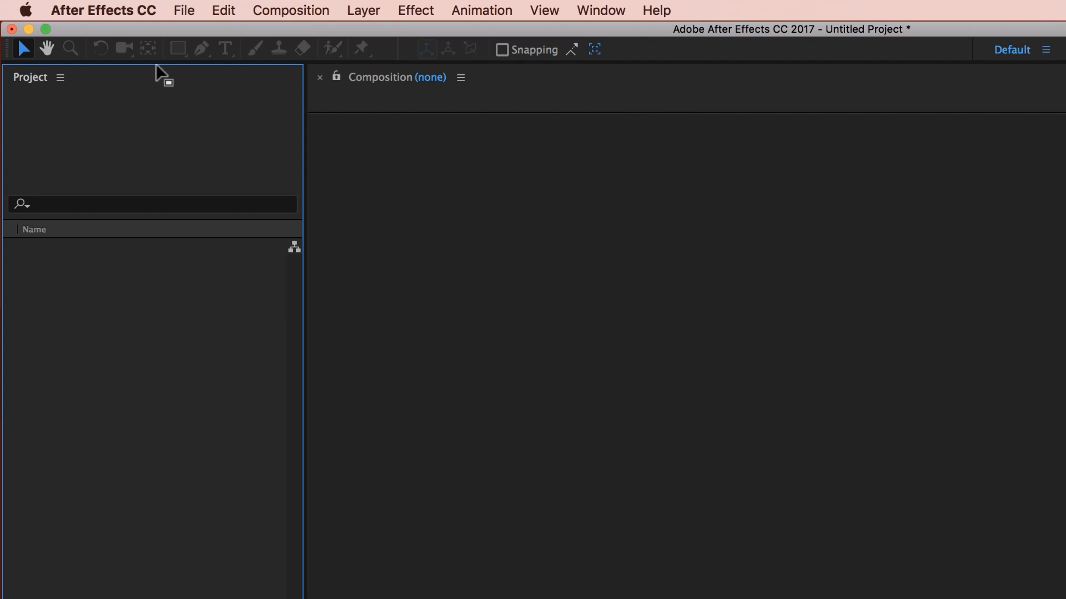
Import Value of Sleep.mp3 from the 01 Icon Pop folder of the Infographics Exercise Files on the Desktop
click(182, 10)
mouse_move(204, 269)
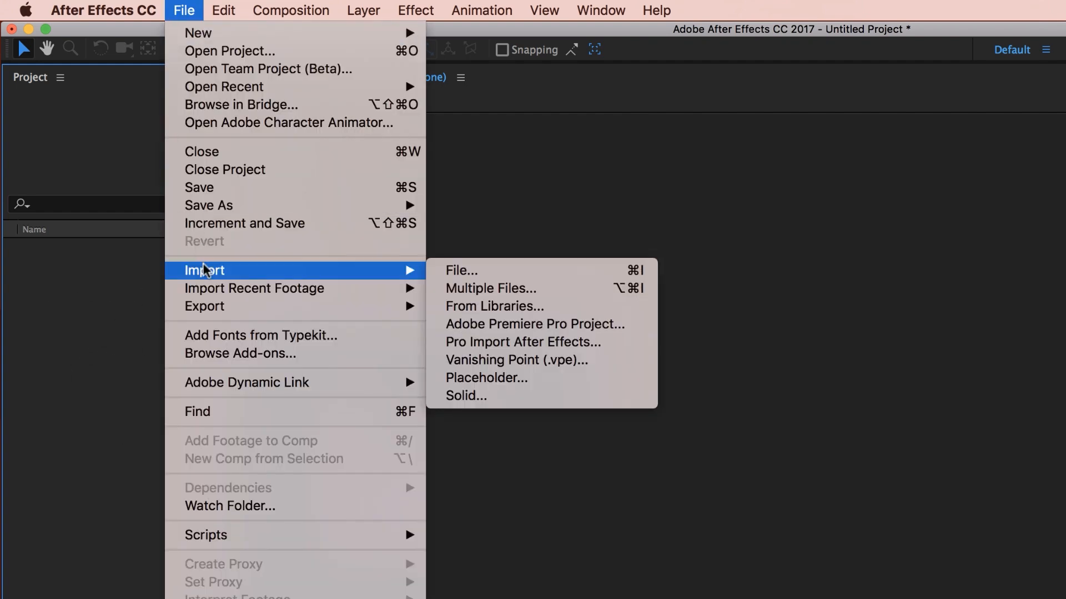
click(494, 269)
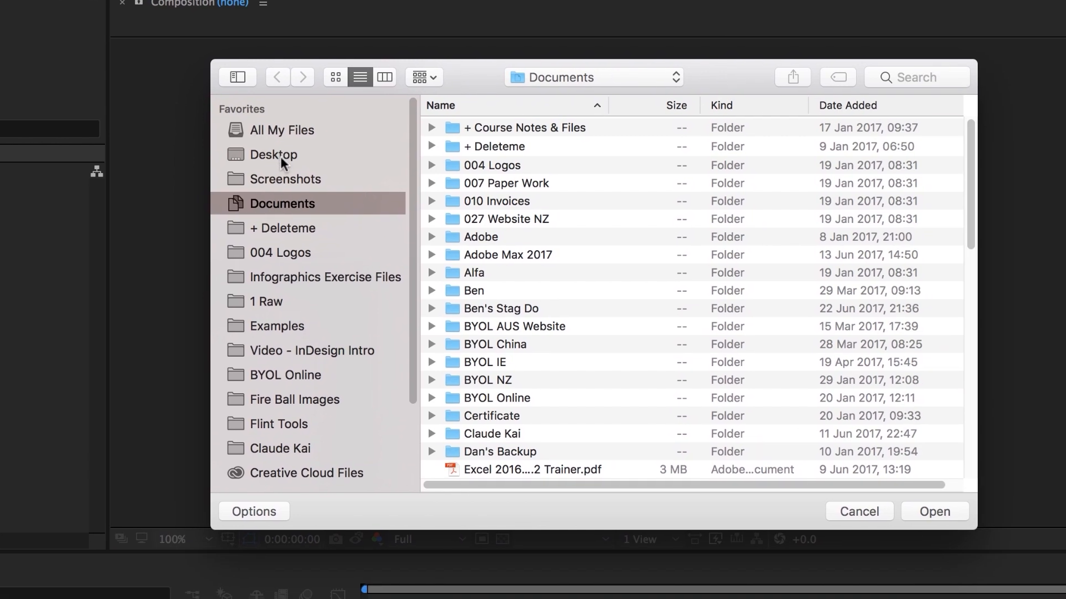
click(475, 230)
click(534, 128)
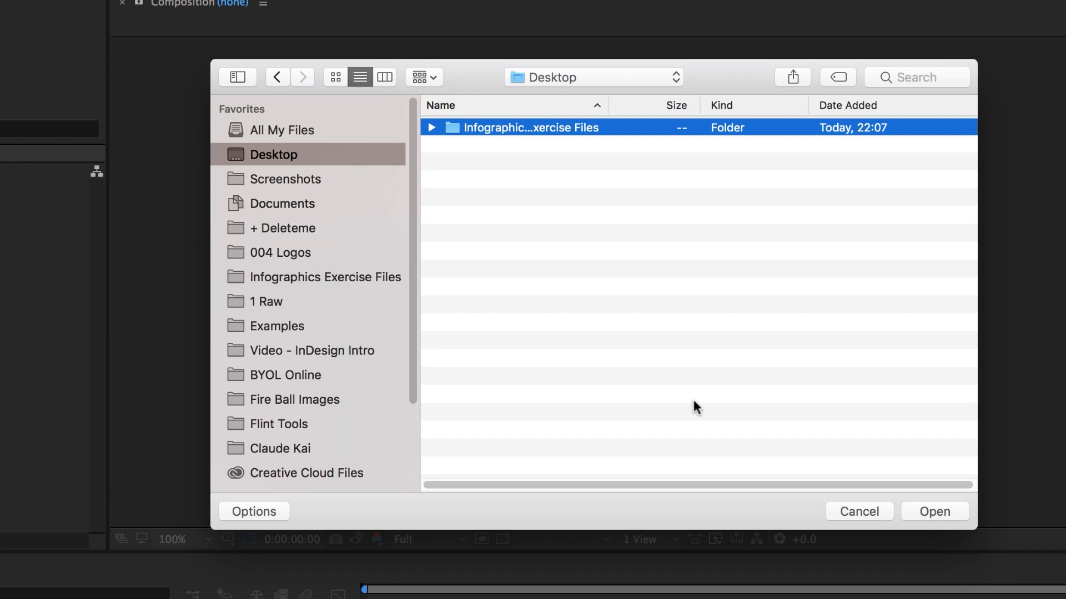
double_click(446, 127)
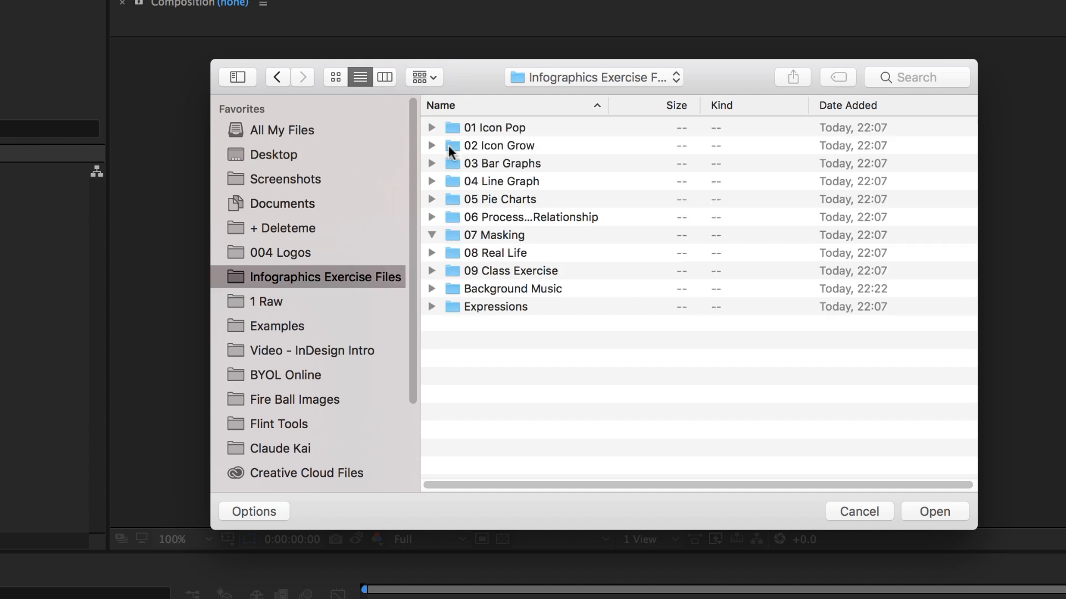
double_click(455, 127)
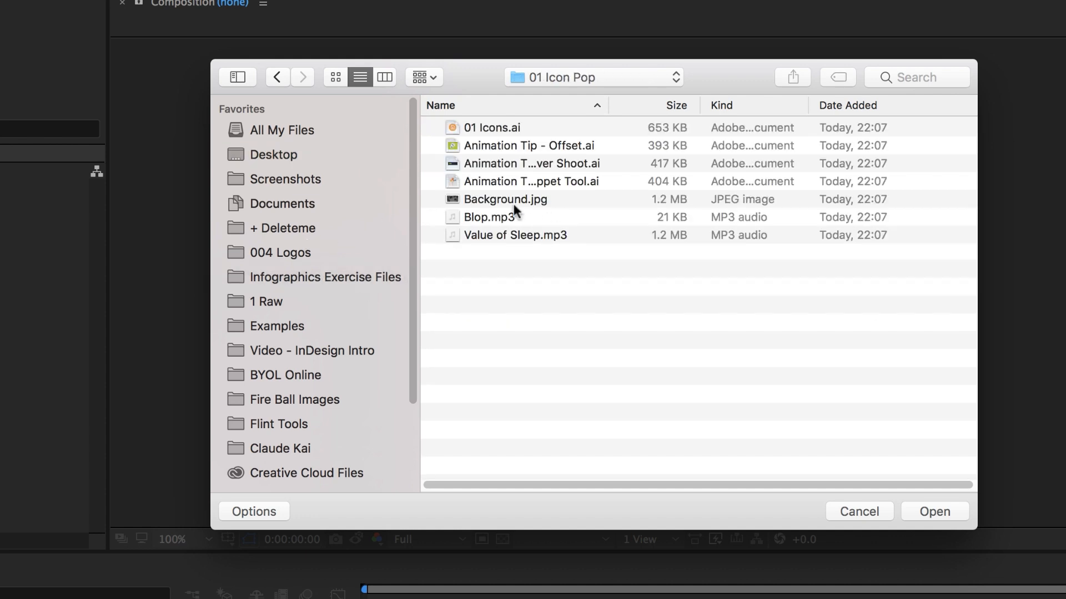
click(496, 240)
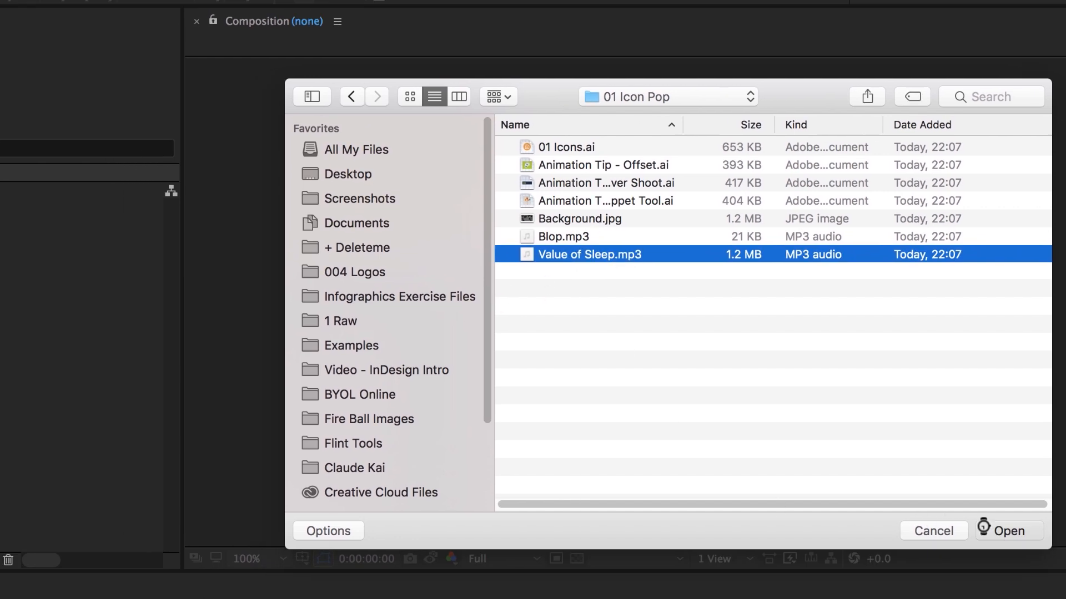
click(921, 512)
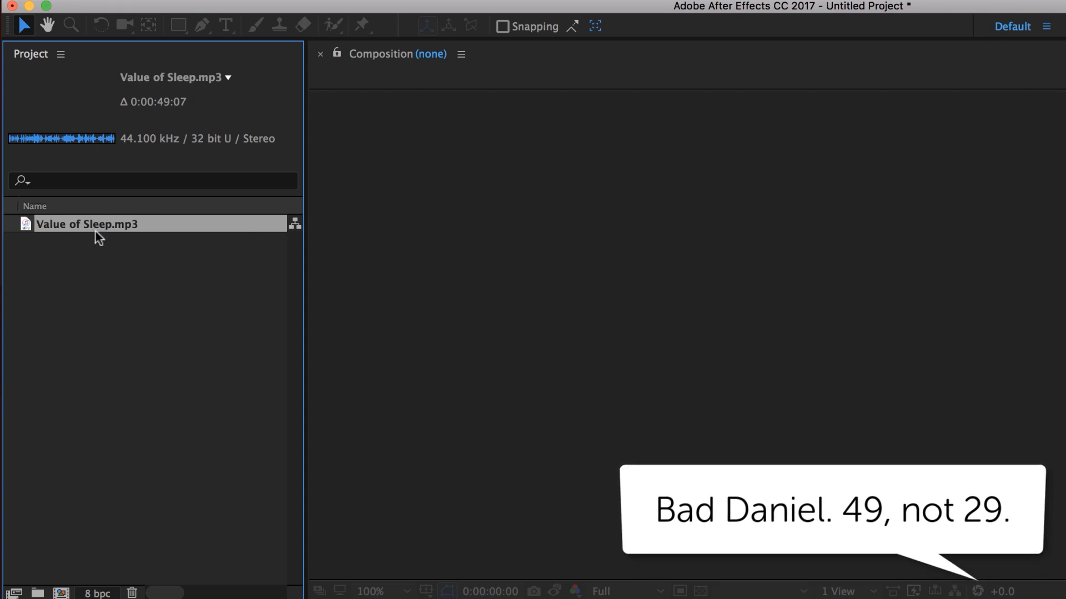
Create a new composition from Value of Sleep.mp3 and compare it with the audio file in the project
right_click(118, 224)
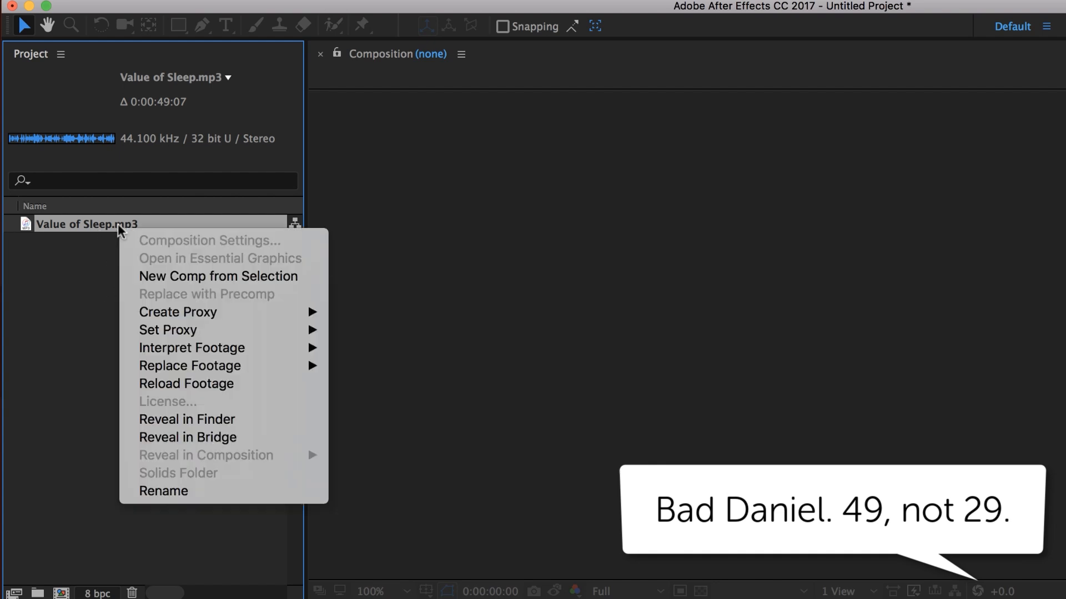
click(142, 276)
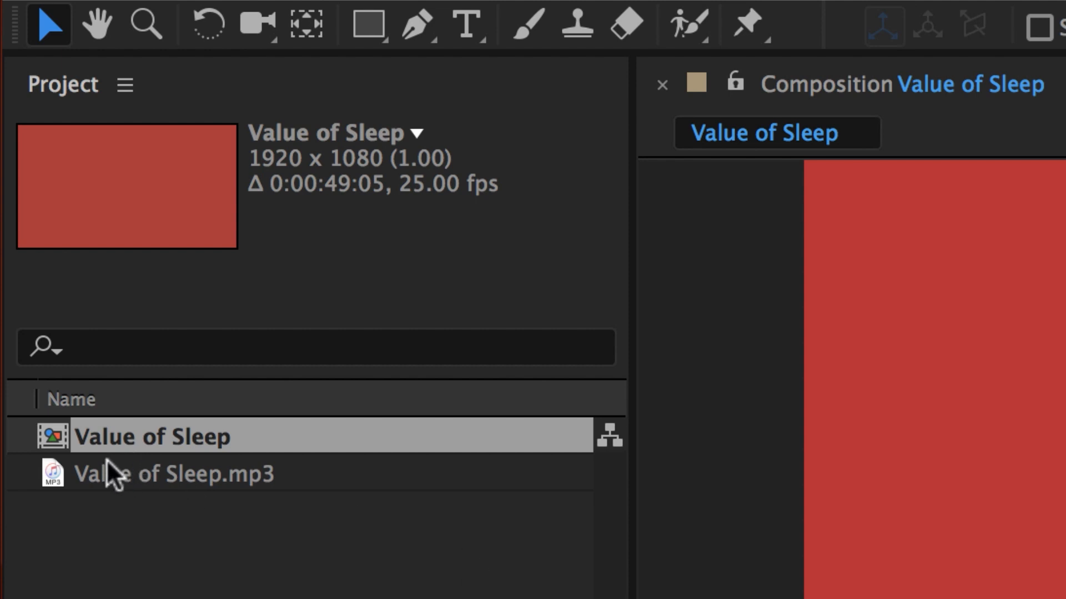
click(153, 473)
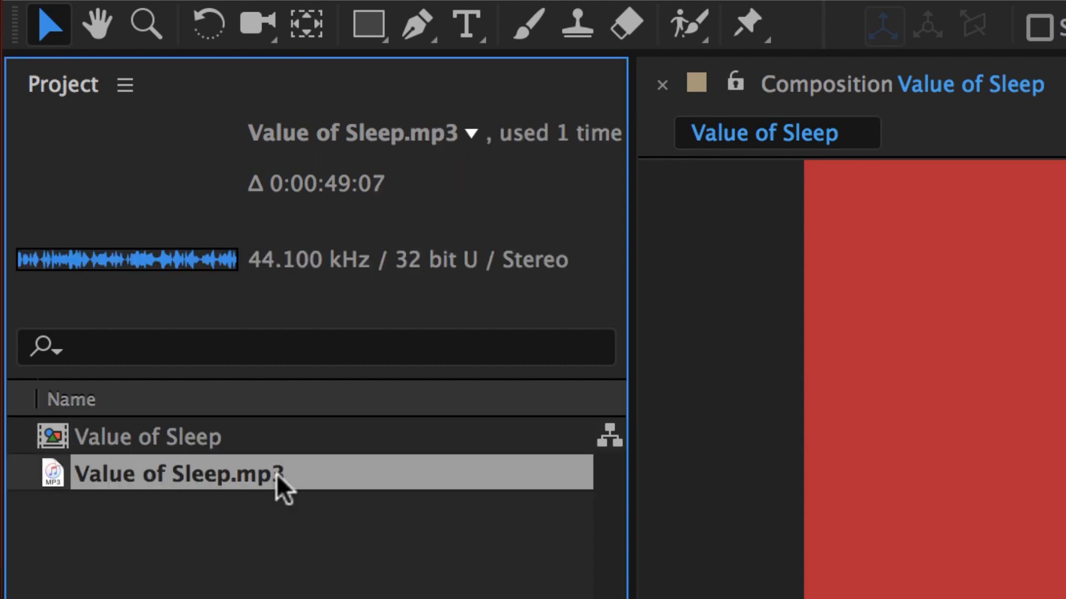
click(149, 439)
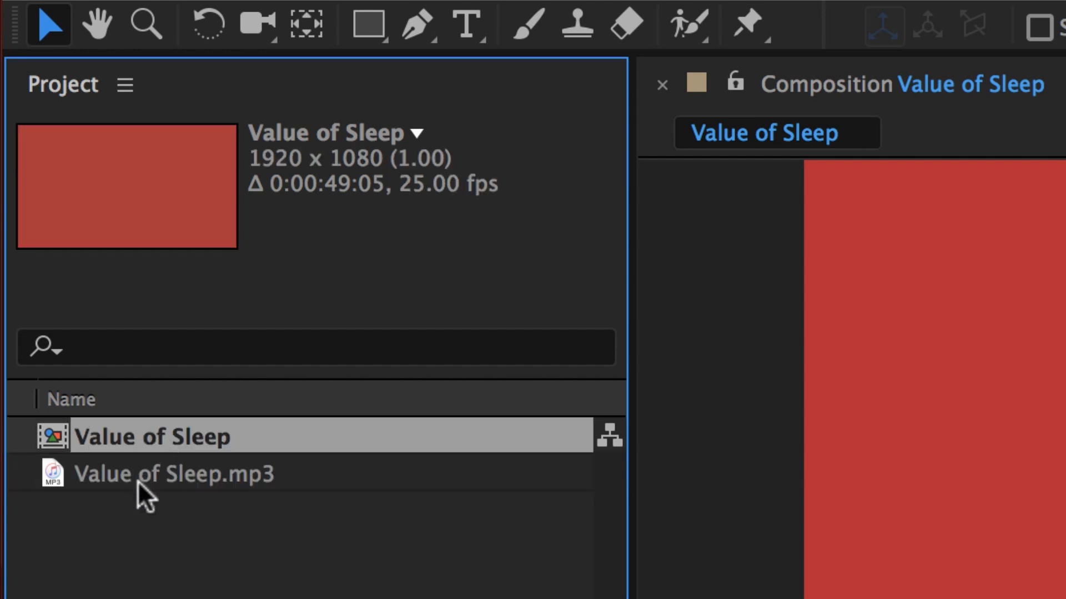
Rename the Value of Sleep composition as "Value of Sleep - Comp"
right_click(175, 441)
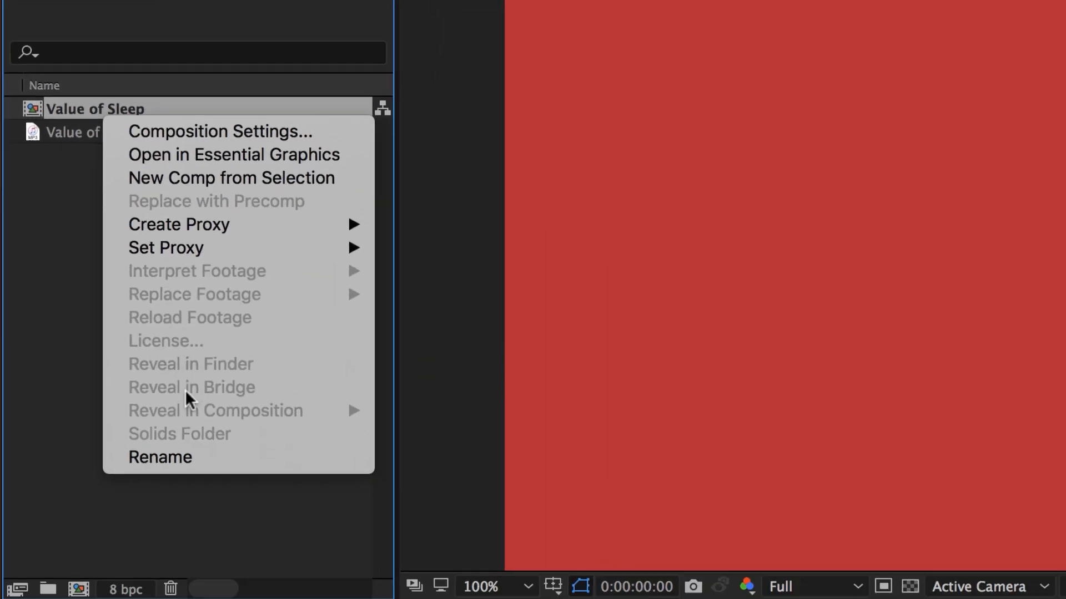
click(197, 452)
key(Right)
text(- Comp)
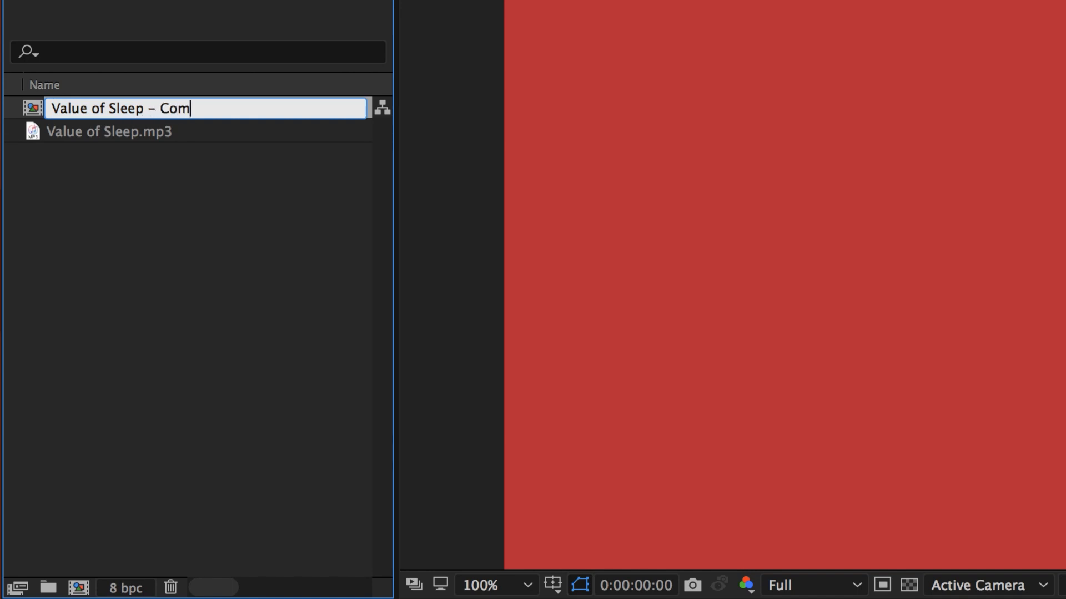
click(208, 274)
click(84, 106)
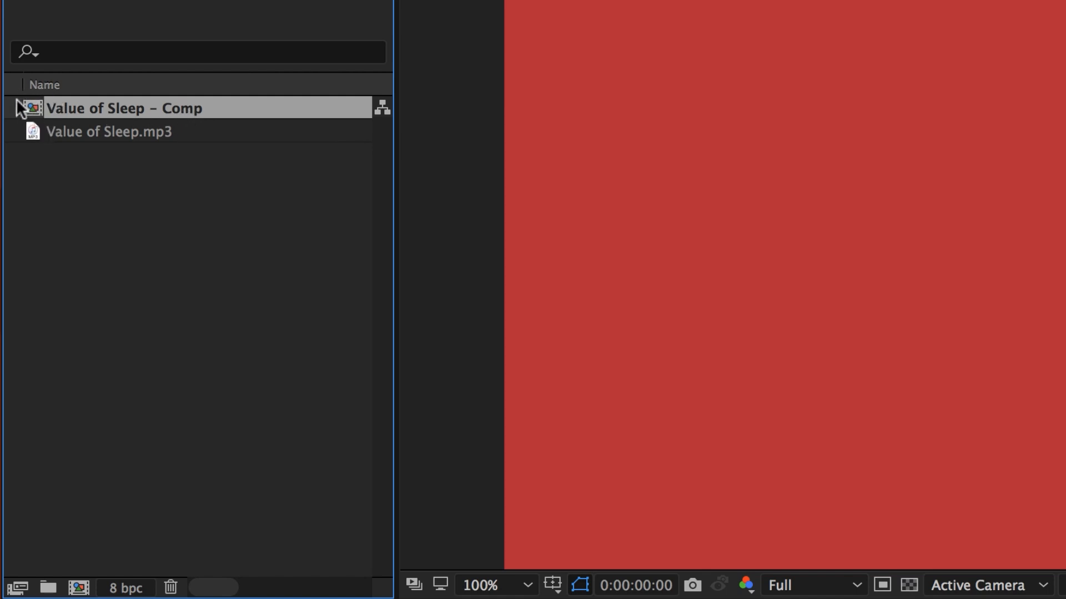
click(103, 205)
click(96, 106)
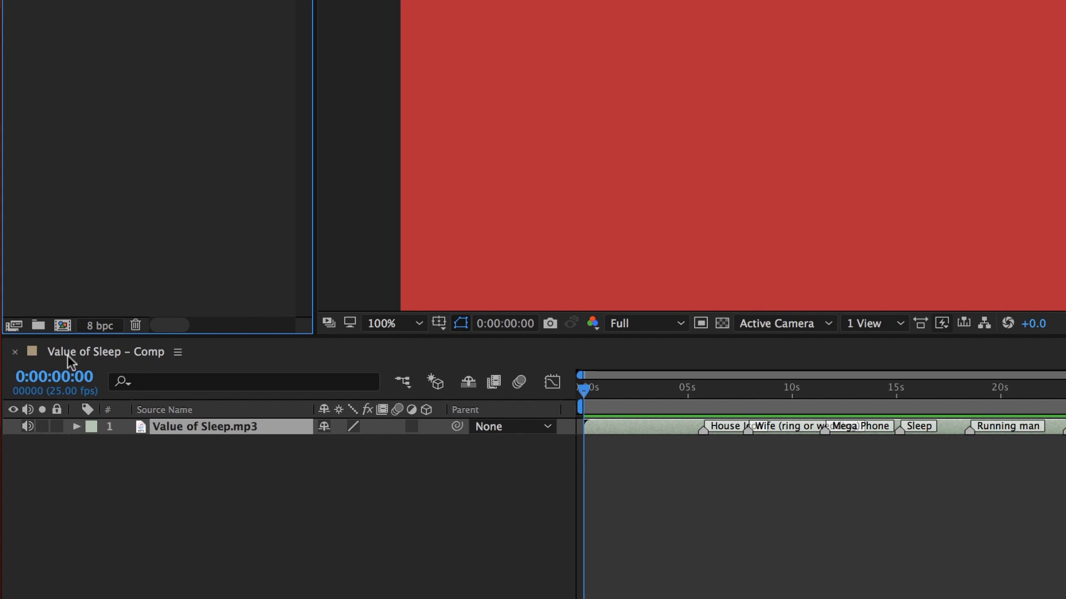
Preview the voiceover from the start of the timeline, and lock the Value of Sleep.mp3 layer
click(233, 441)
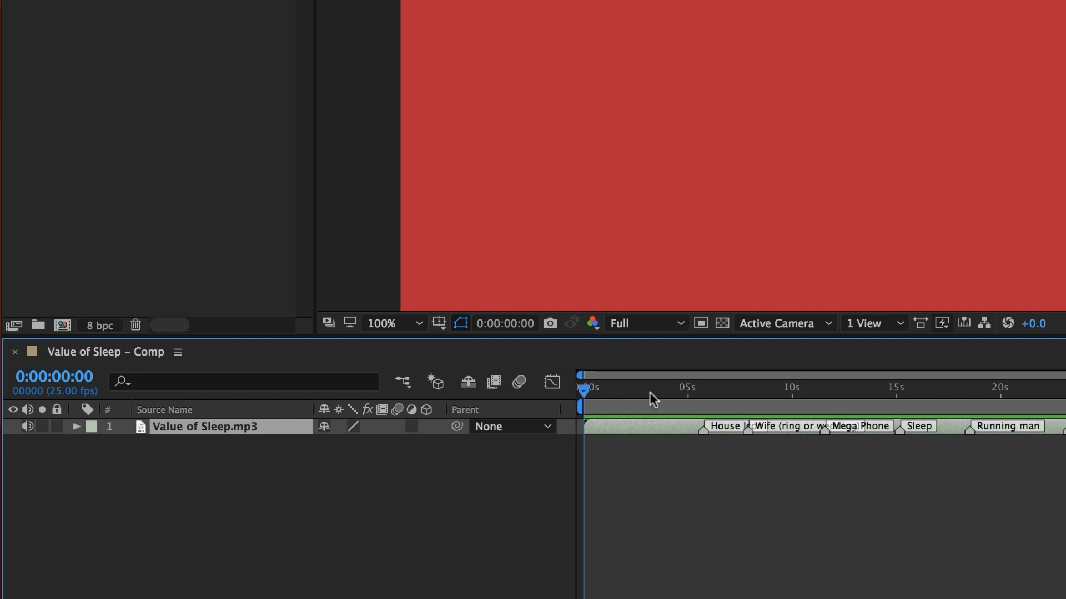
mouse_move(581, 389)
mouse_down()
mouse_move(660, 389)
mouse_move(582, 389)
mouse_up()
key(space)
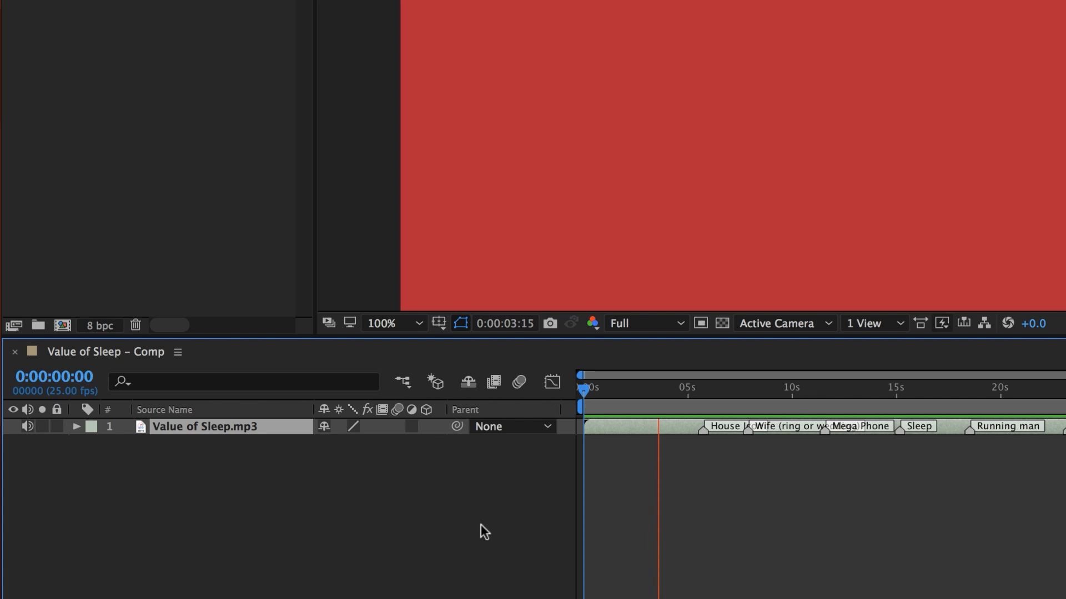
key(space)
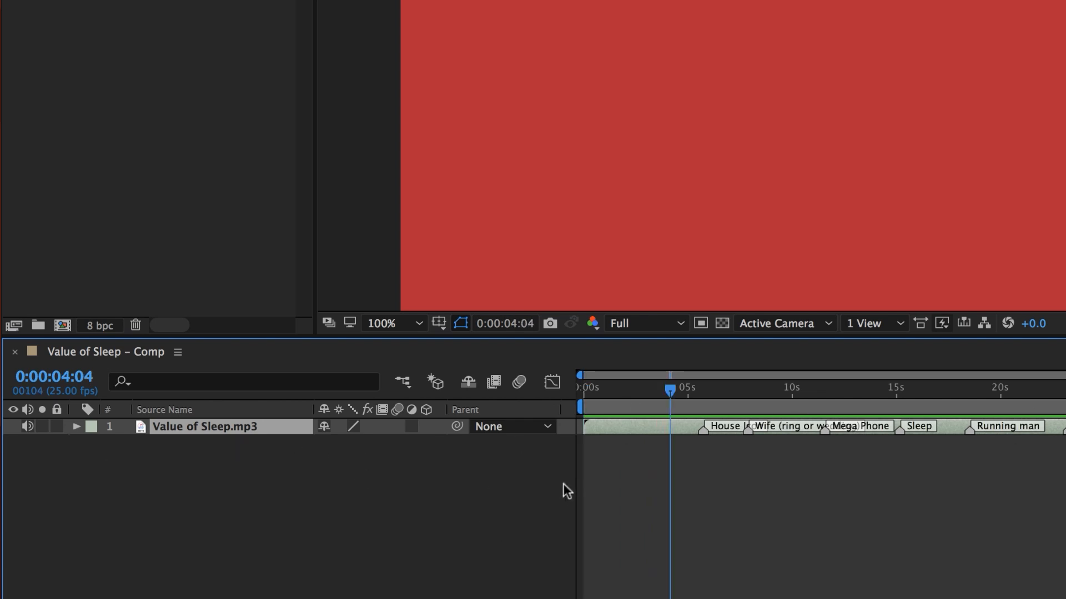
click(51, 457)
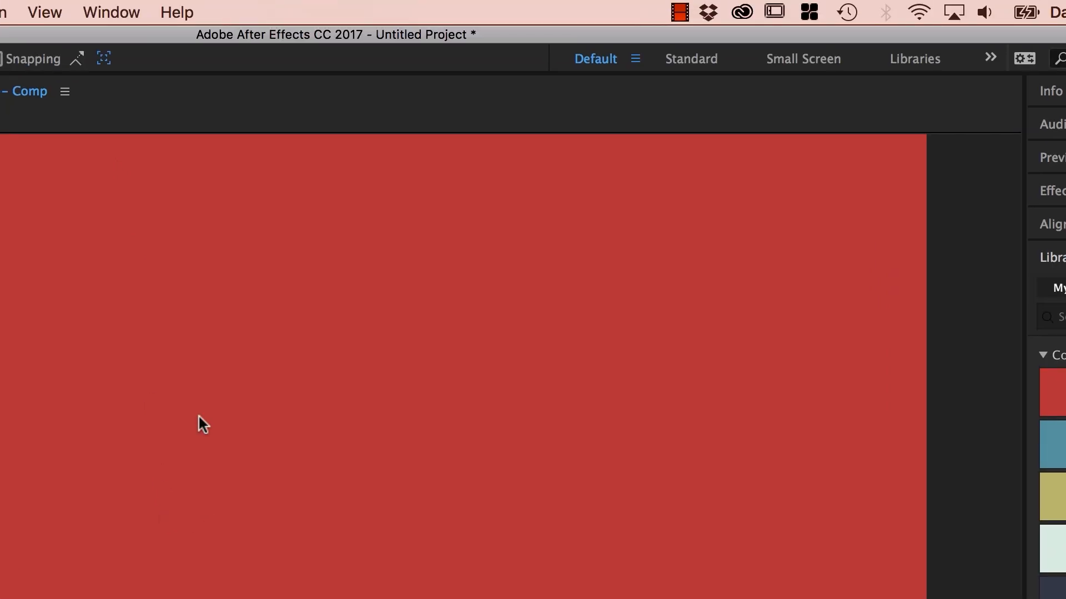
Choose the Default workspace and reset it to its saved layout
click(114, 13)
mouse_move(118, 43)
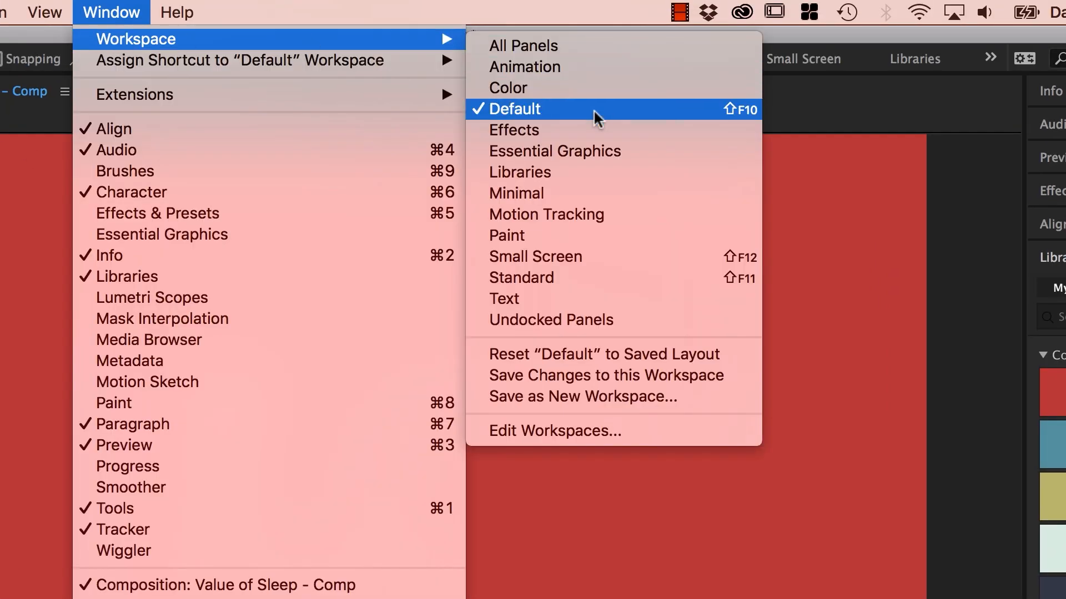
click(555, 111)
click(111, 12)
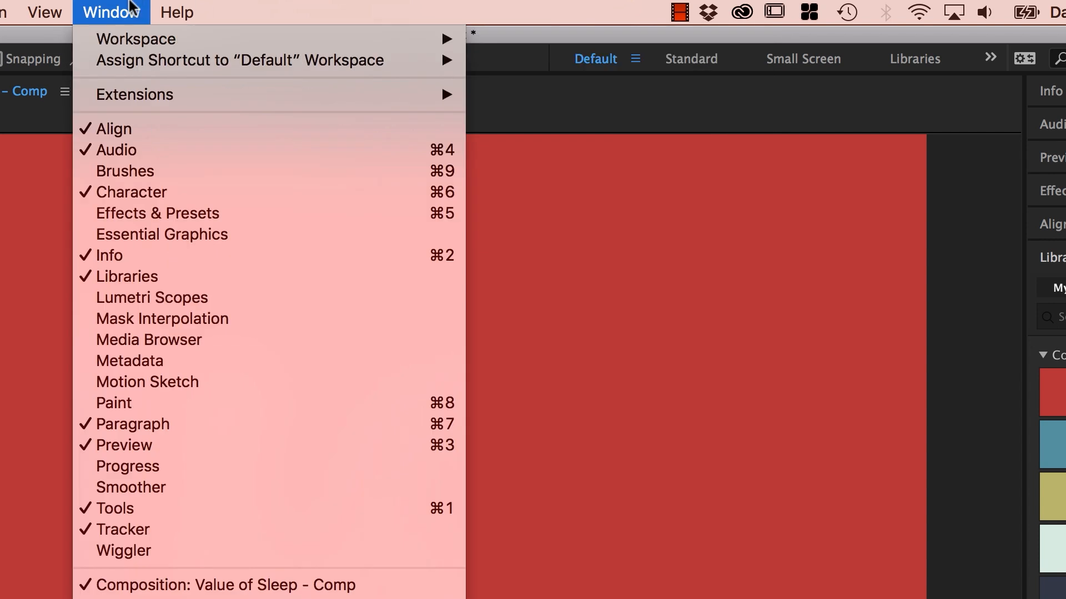
mouse_move(105, 42)
click(500, 355)
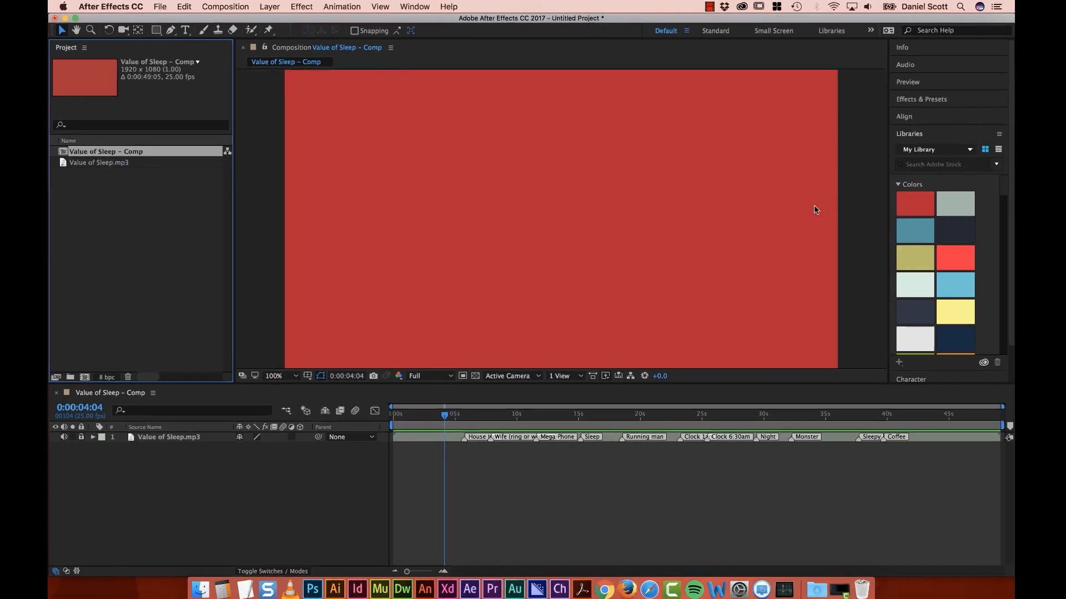
Dock the Libraries panel beside the Project panel, and move the Project panel into the Composition panel's group
drag(909, 132, 175, 140)
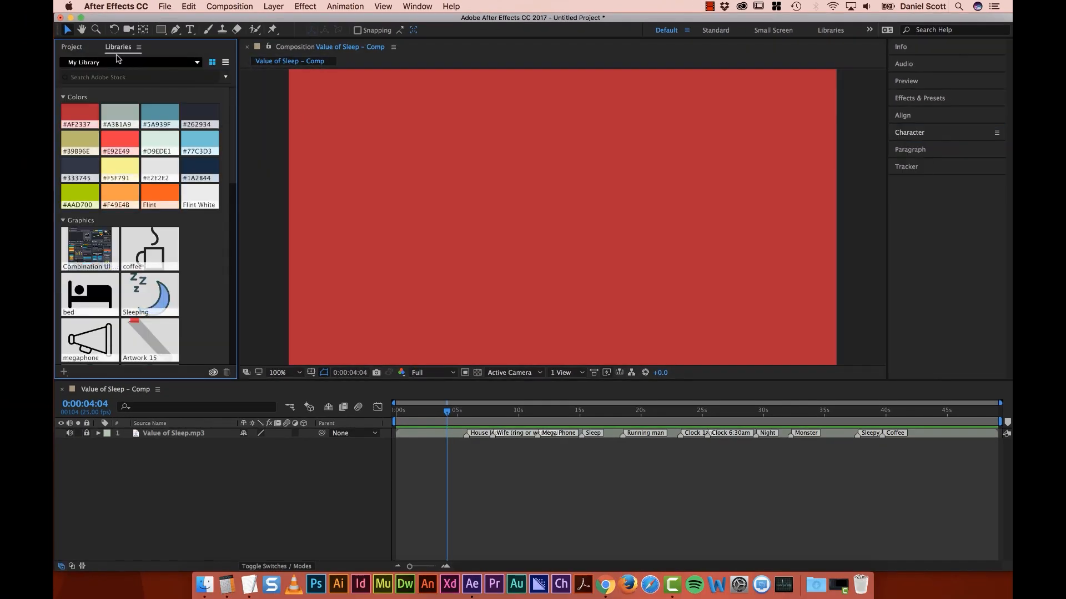
click(132, 47)
drag(74, 46, 434, 101)
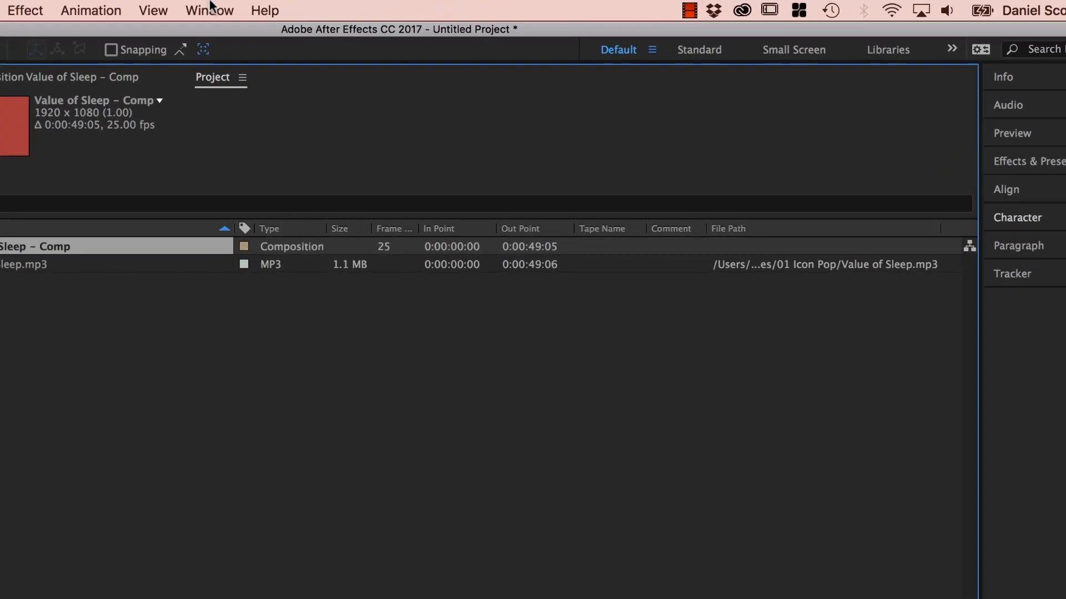
Undo the panel rearrangement by resetting the Default workspace to its saved layout
click(210, 7)
mouse_move(442, 32)
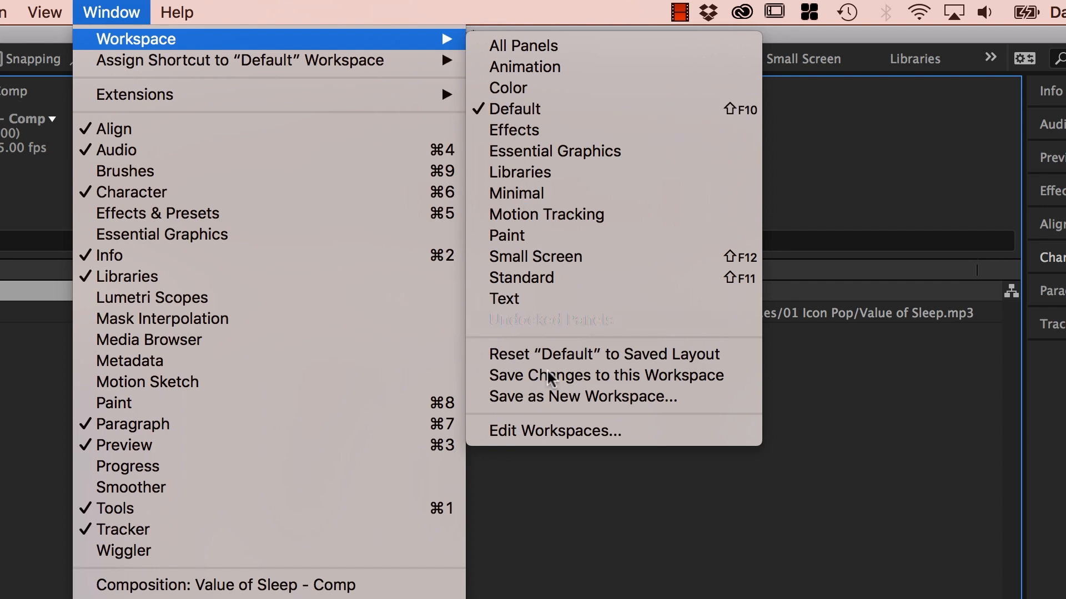
click(547, 355)
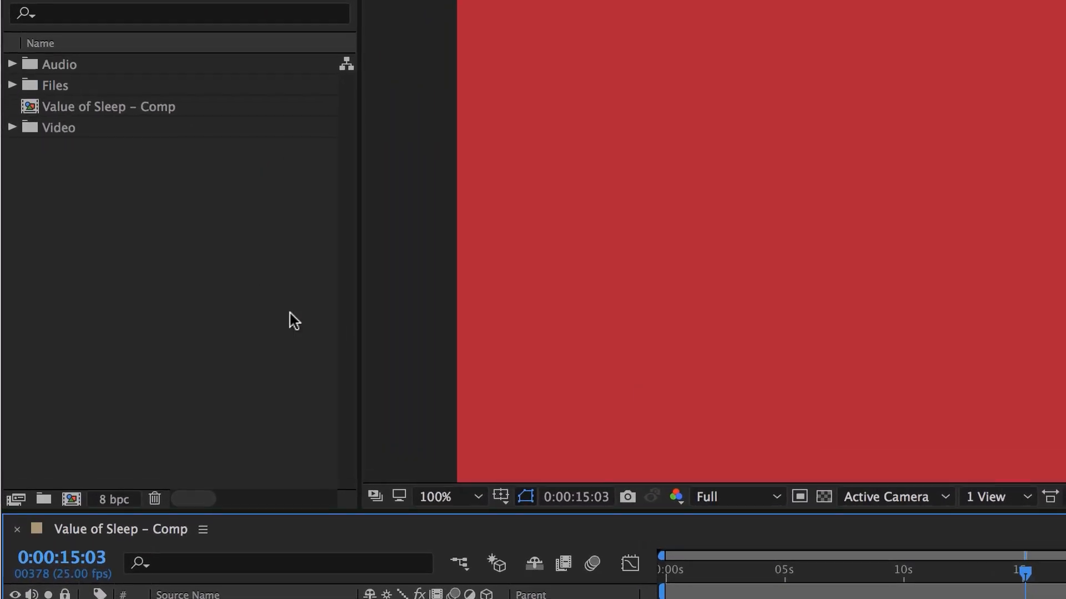
Preview the voiceover together with the background music from about 0:00:02:14 on the timeline
click(71, 69)
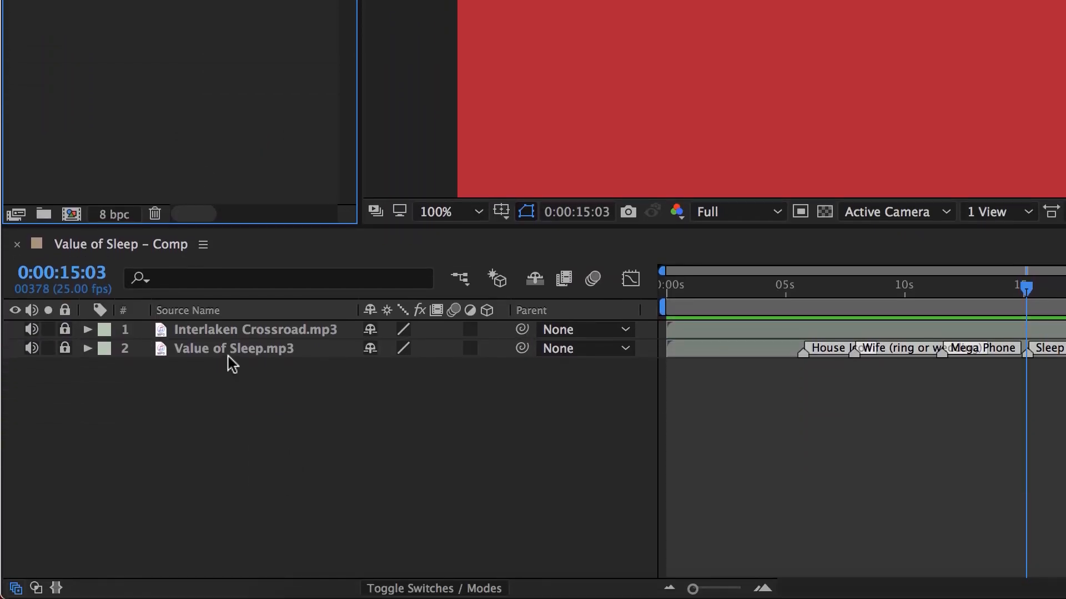
click(241, 361)
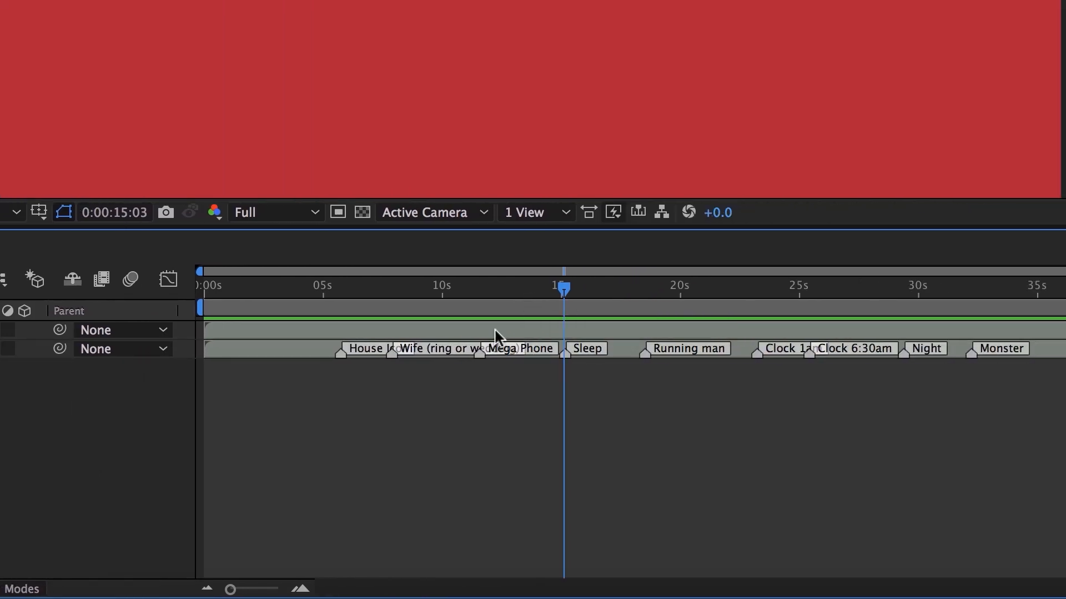
drag(505, 297, 265, 319)
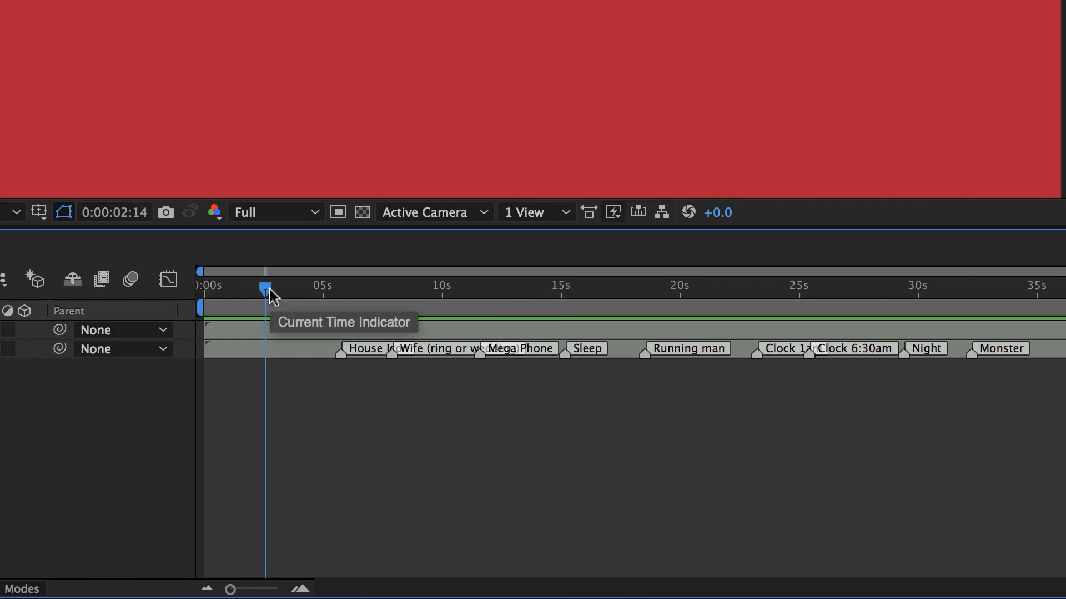
key(space)
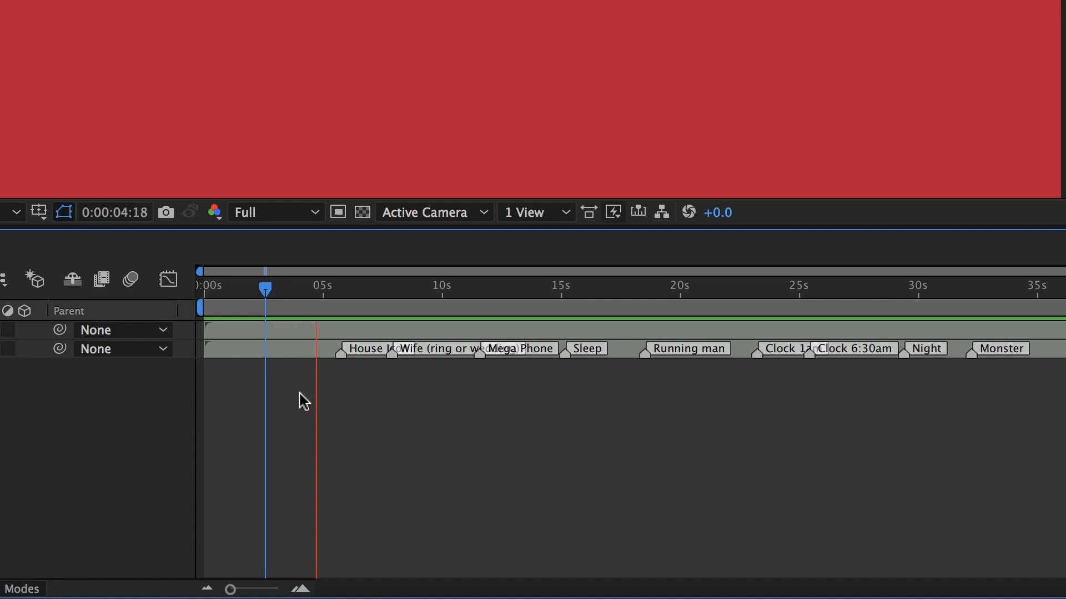
Stop the running preview and play the voiceover alone from shortly before the first House marker
key(space)
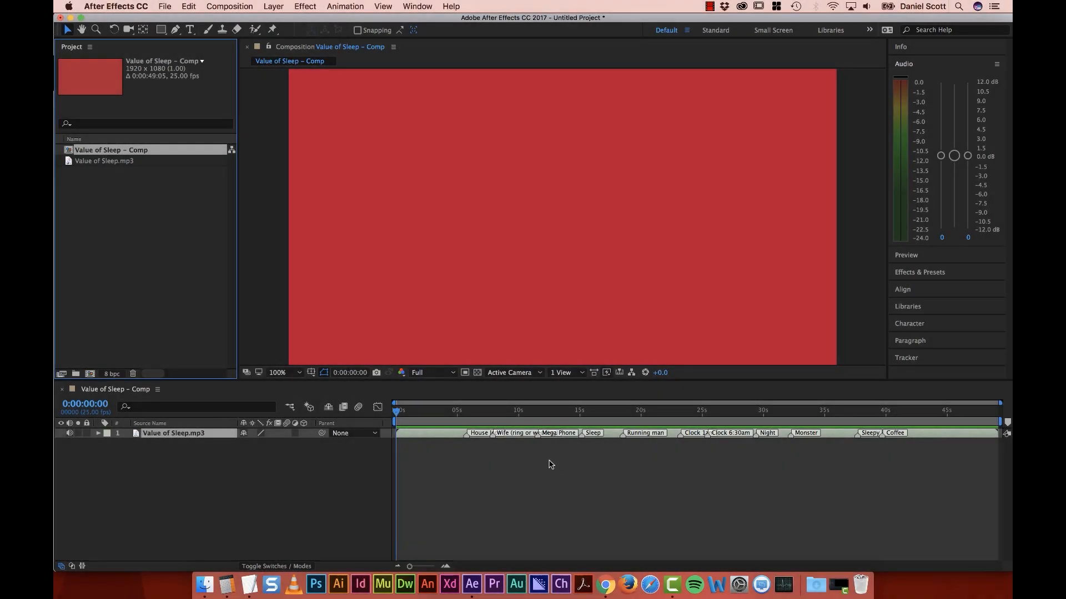
mouse_move(452, 414)
mouse_down()
mouse_move(468, 414)
mouse_move(451, 417)
mouse_up()
key(space)
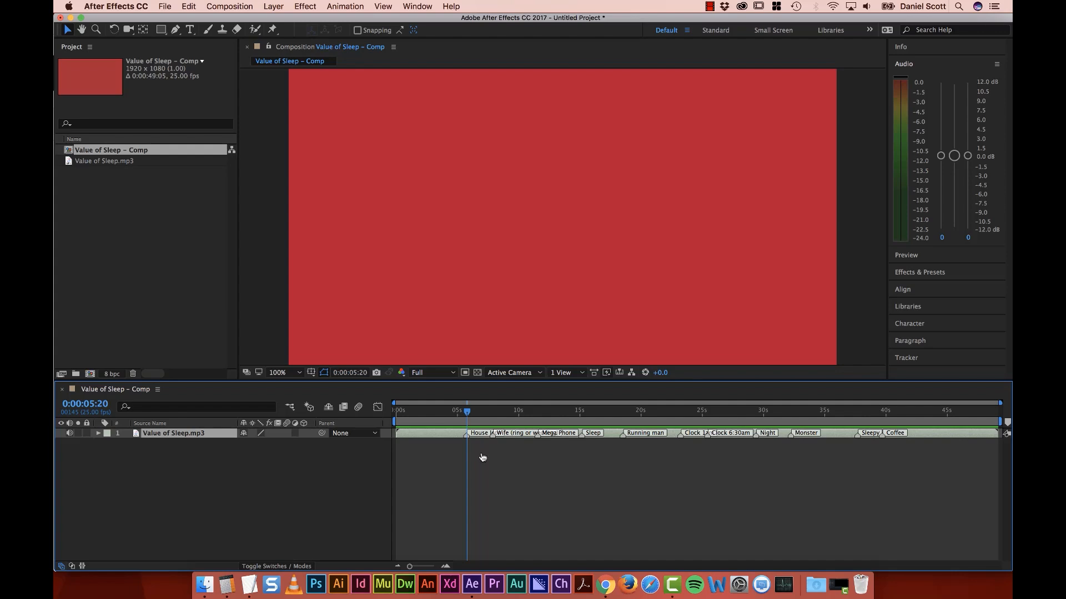
Switch to the Fiverr voice-over listings in the browser and play, then pause, the second seller's American male voice sample
key(super+Tab)
key(super+Tab)
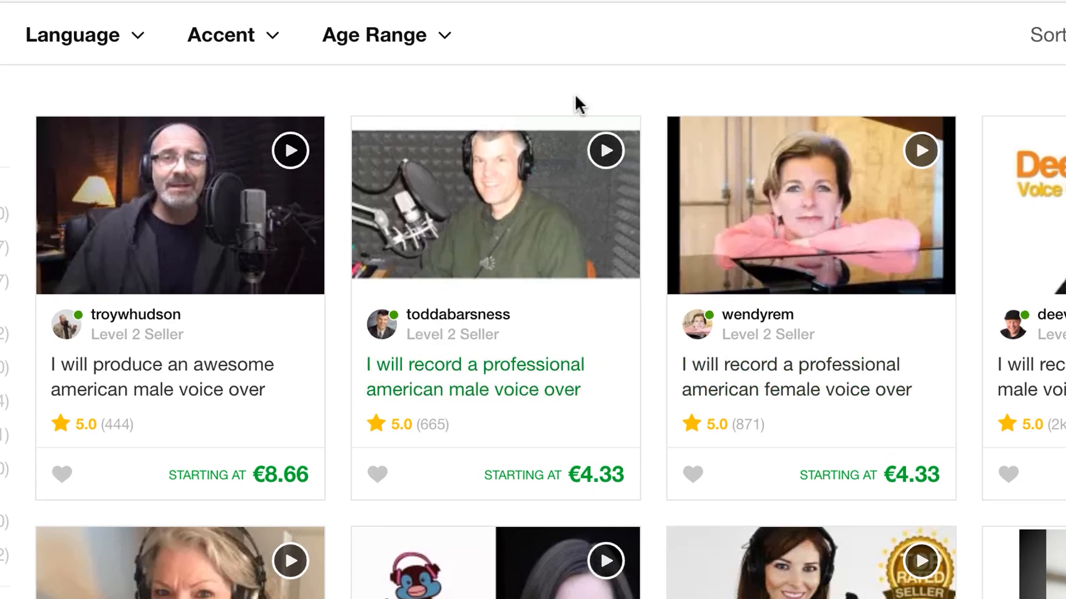
click(606, 150)
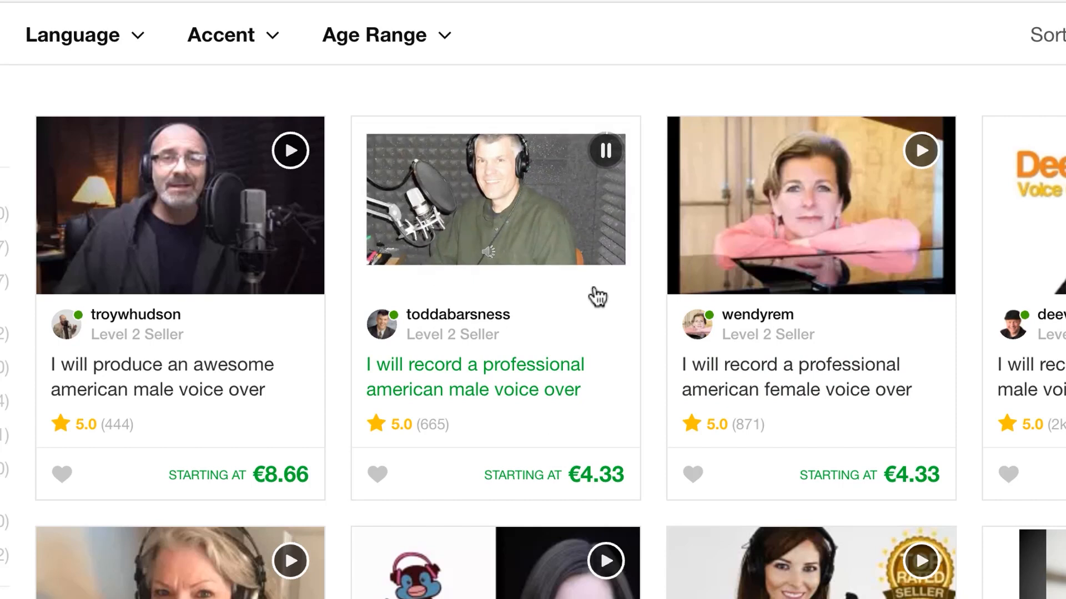
click(606, 151)
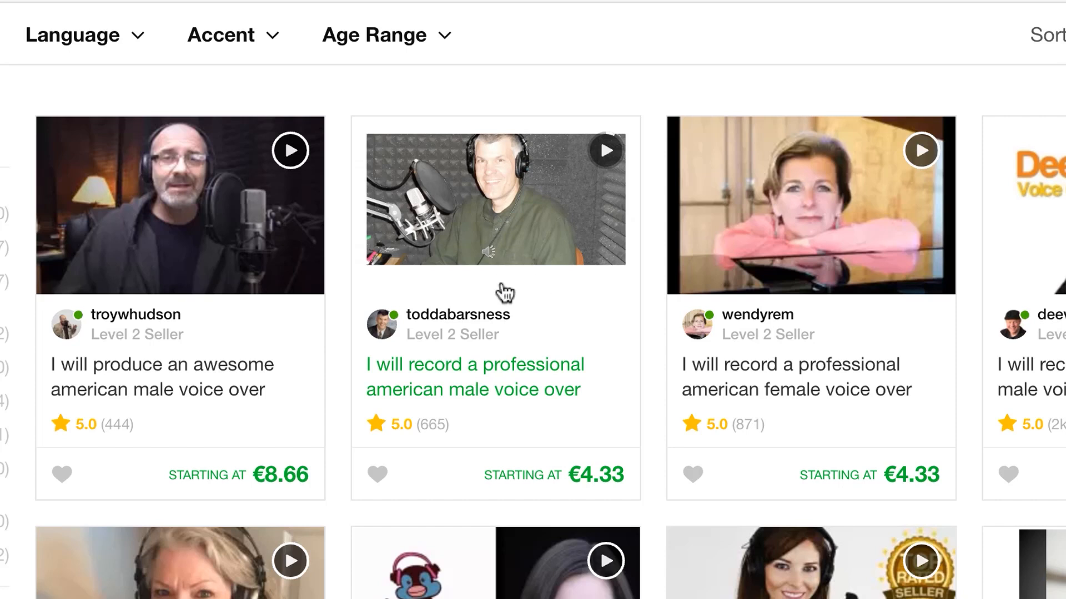
Find the Top Rated Seller advertising "5,000+ Voiceovers" and play, then pause, the American male voice demo
scroll(1001, 338, down, 8)
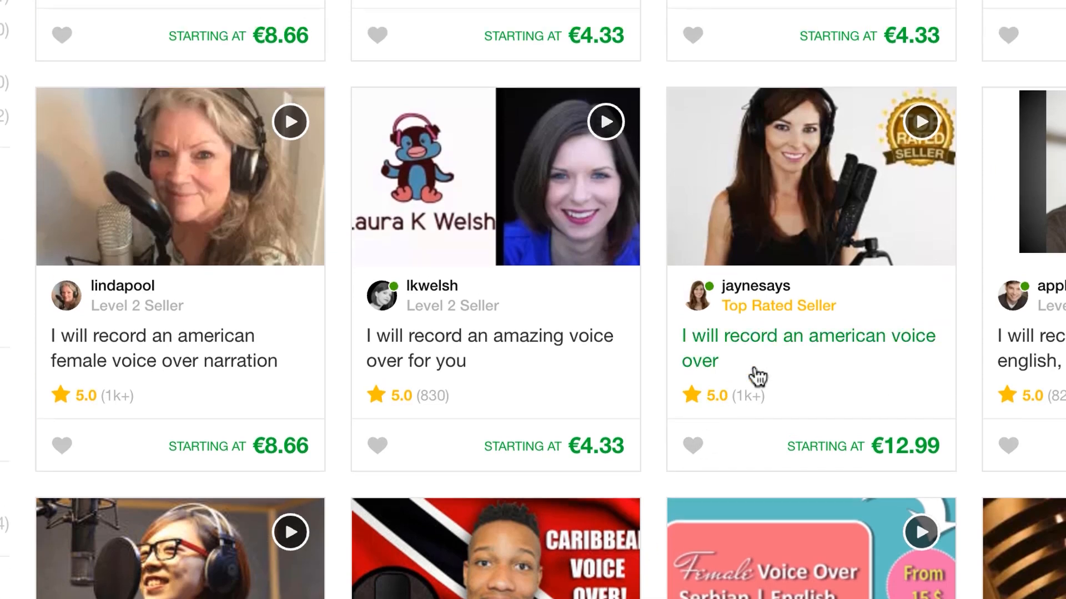
scroll(975, 250, down, 12)
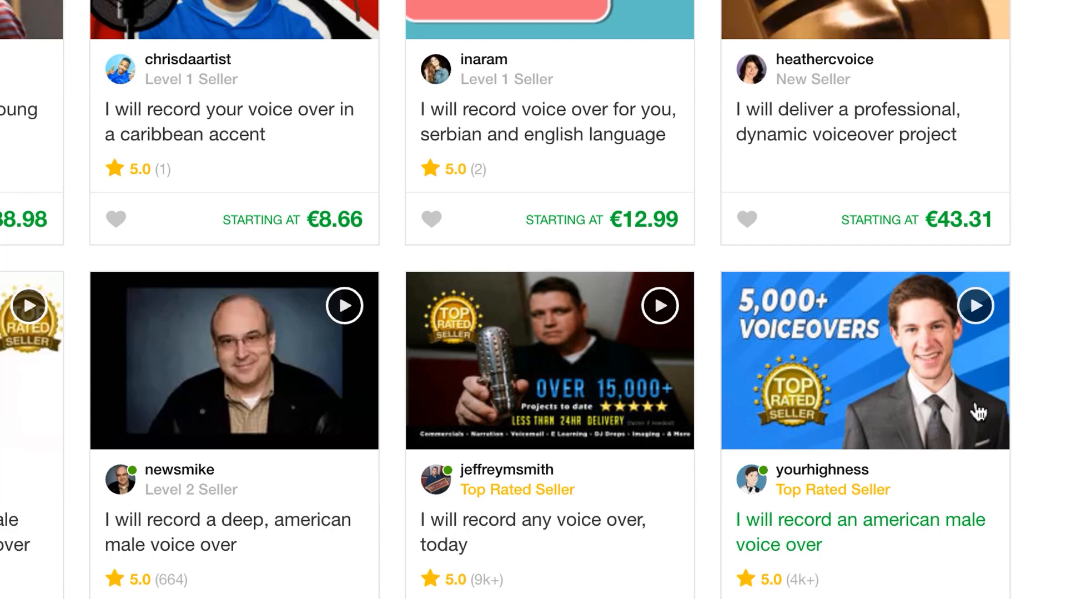
click(976, 308)
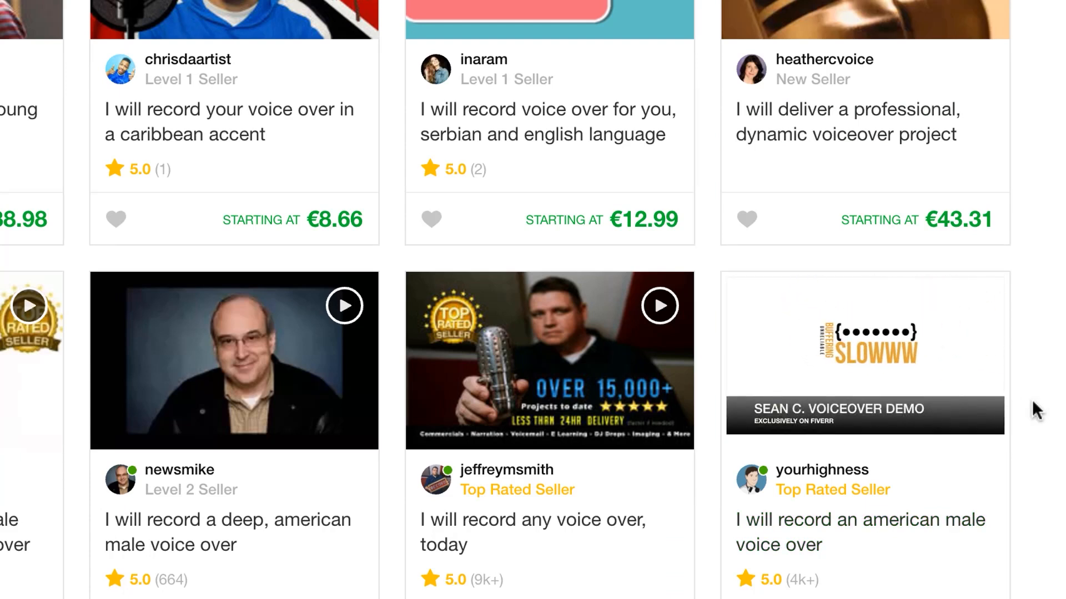
click(977, 307)
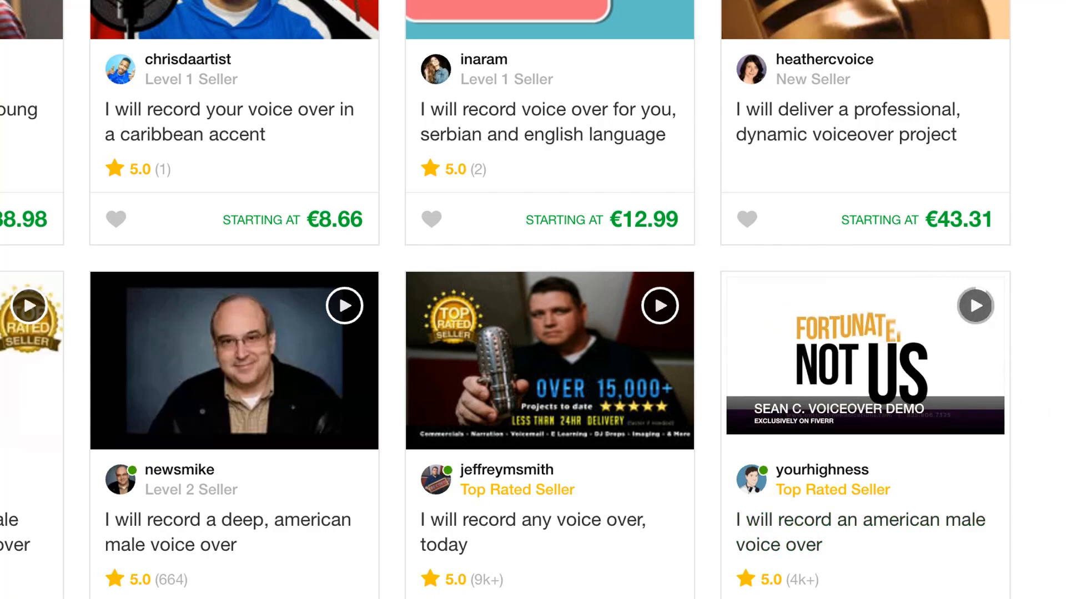
Browse the remaining voice-over listings, return to the start of the page and check the search suggestions for "voice over"
scroll(832, 333, down, 5)
scroll(533, 299, down, 10)
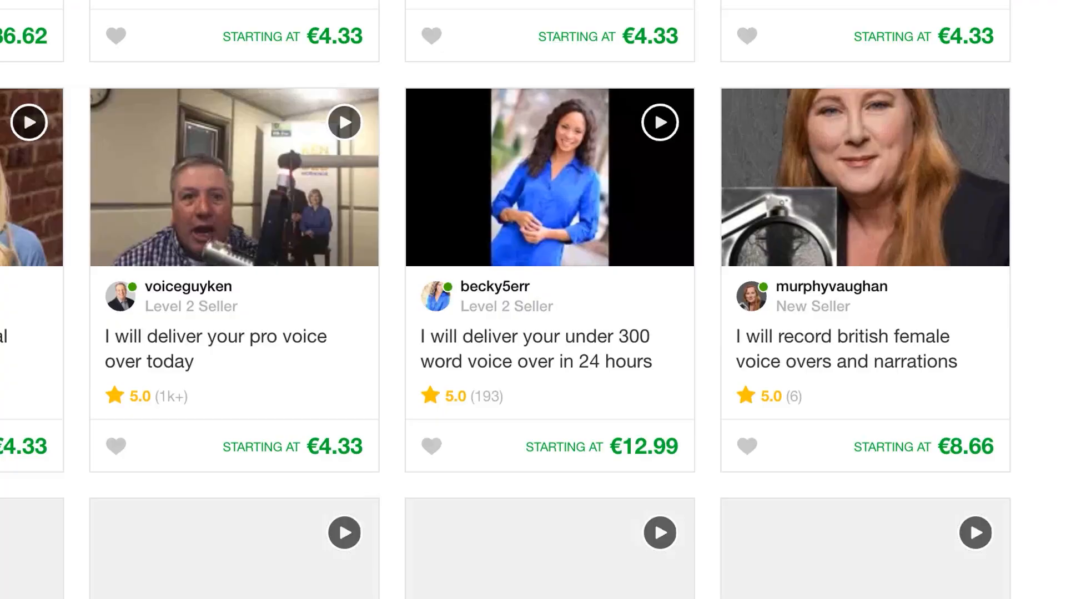
scroll(533, 300, up, 15)
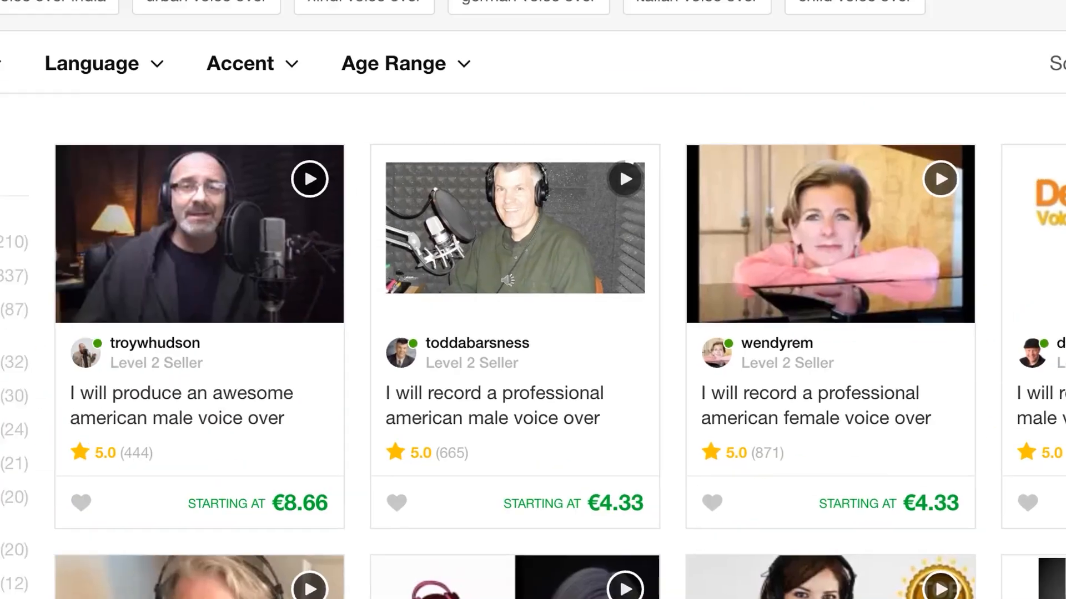
click(380, 33)
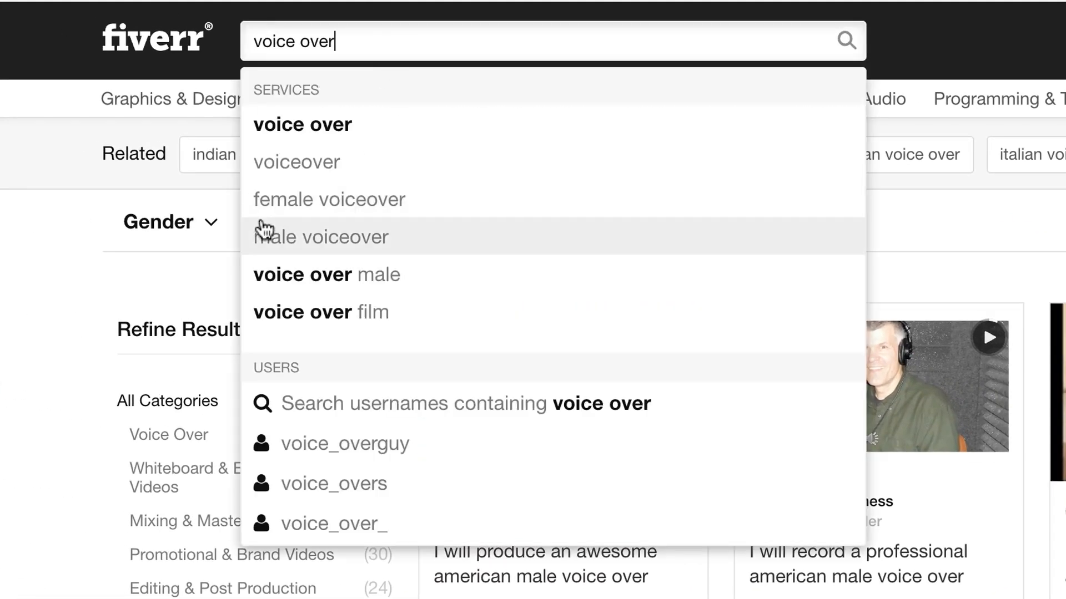
triple_click(366, 42)
click(554, 270)
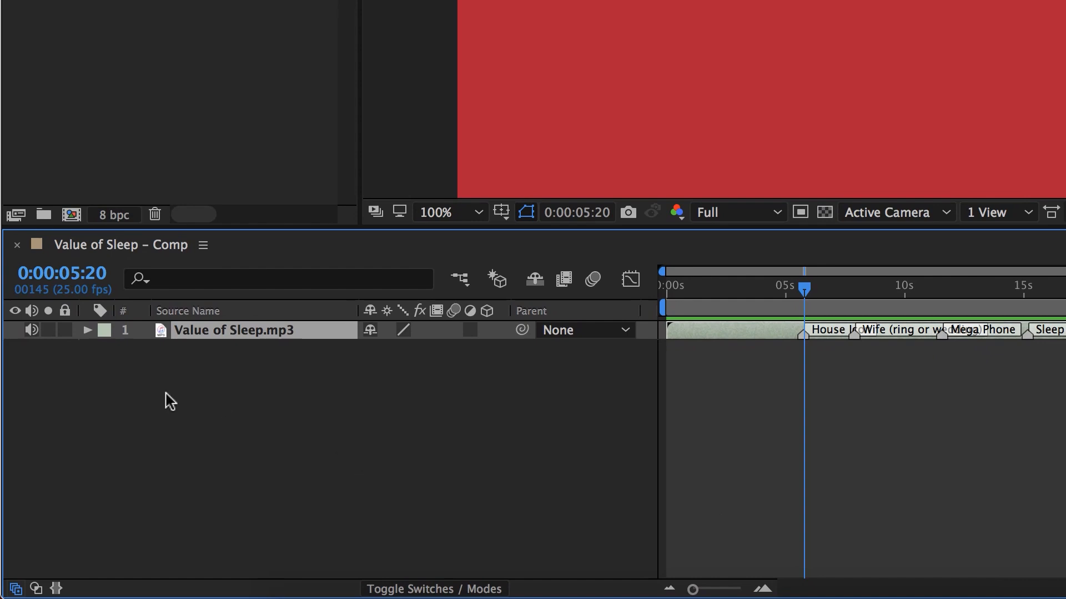
Switch to After Effects and reveal the audio waveform of the Value of Sleep.mp3 layer
click(88, 331)
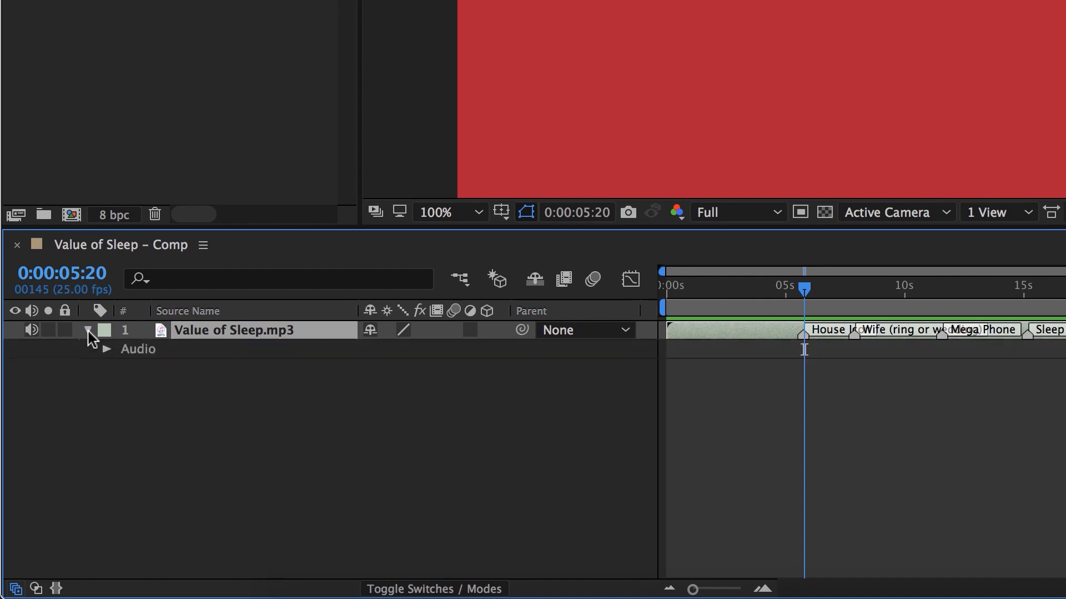
click(106, 349)
click(125, 386)
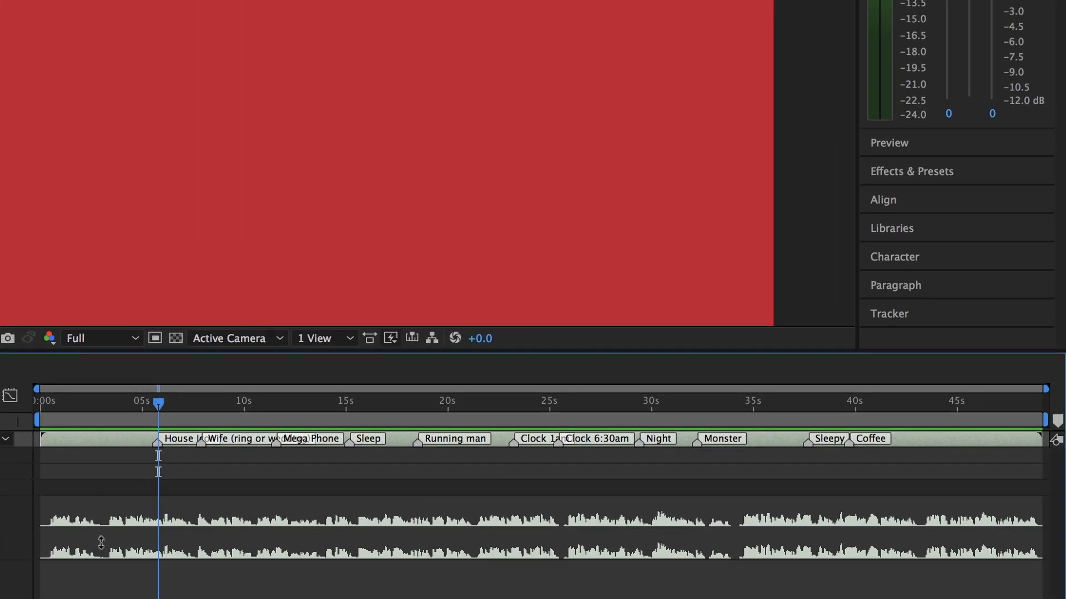
Check the waveform's silent gaps at about 3 s and 34 s, preview from the later gap, and collapse the layer's properties
drag(157, 404, 102, 405)
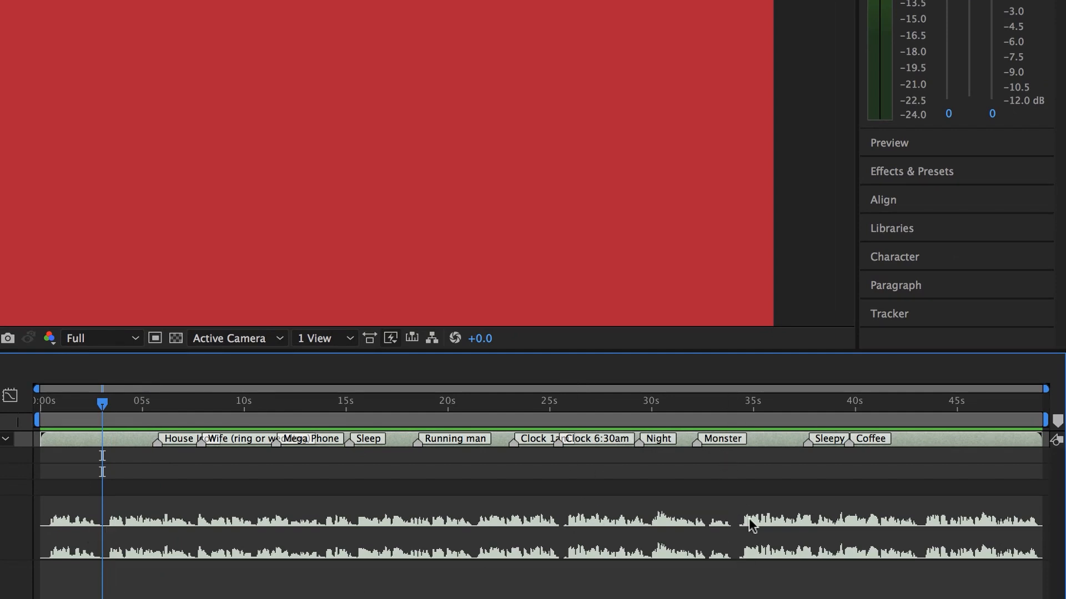
drag(749, 409, 735, 416)
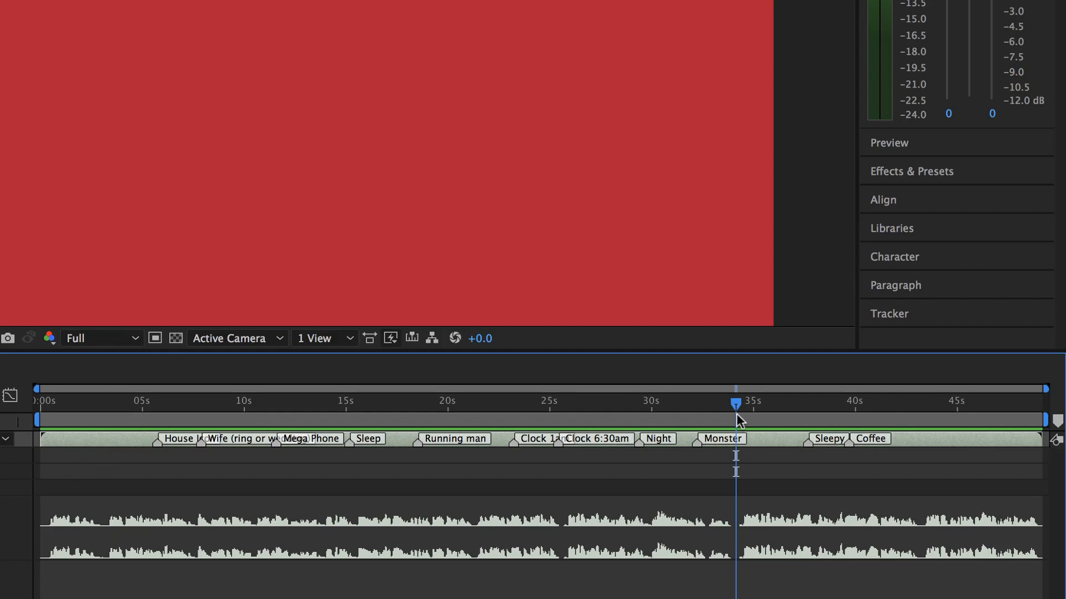
key(space)
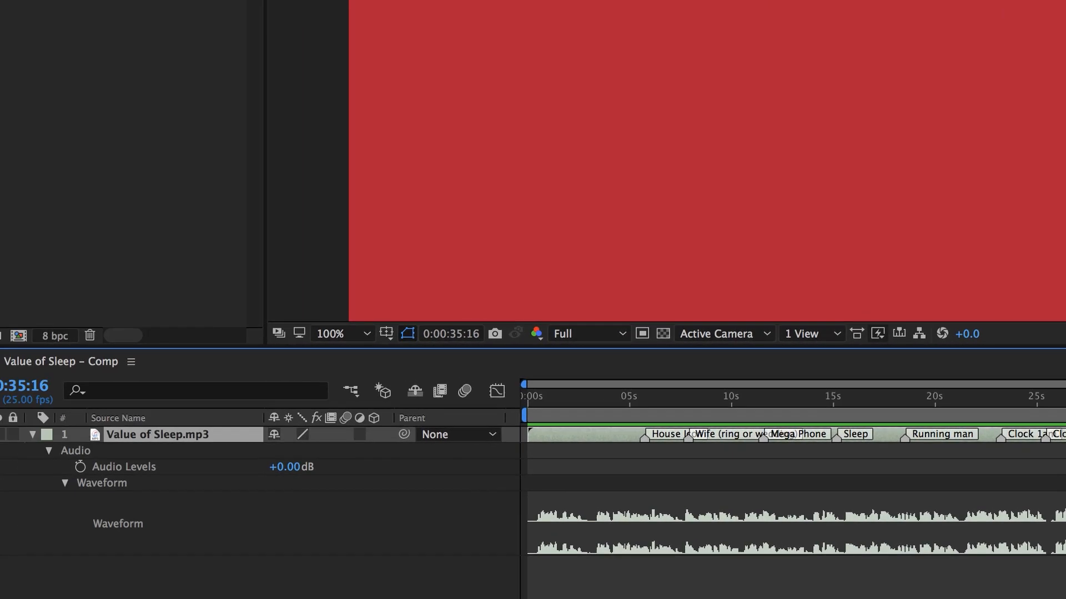
click(32, 434)
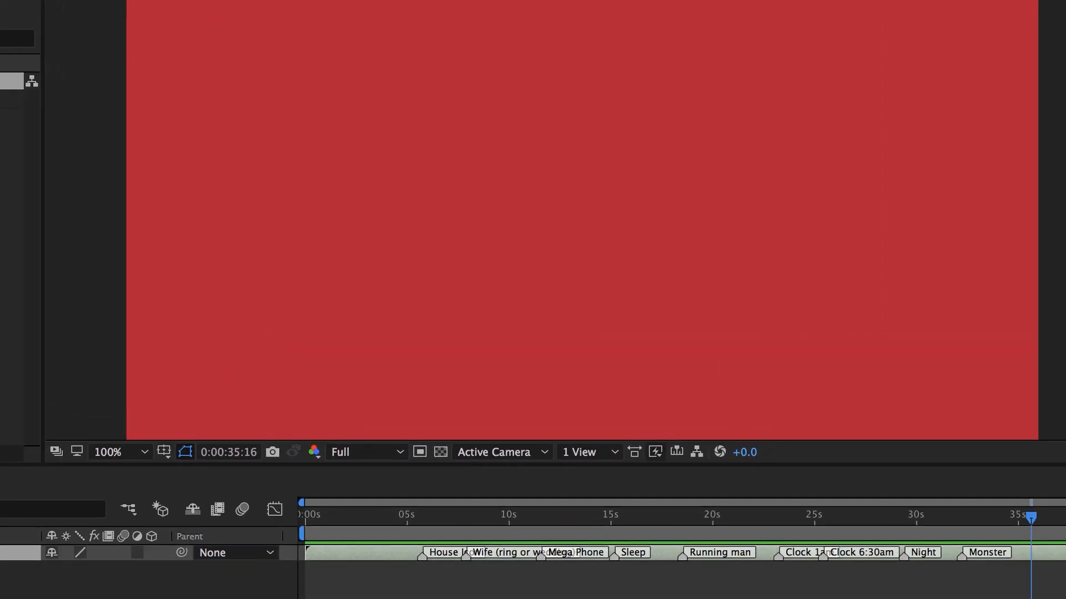
Deselect the audio layer and preview the voiceover from about 1 second on the timeline
click(480, 573)
drag(503, 519, 332, 522)
key(space)
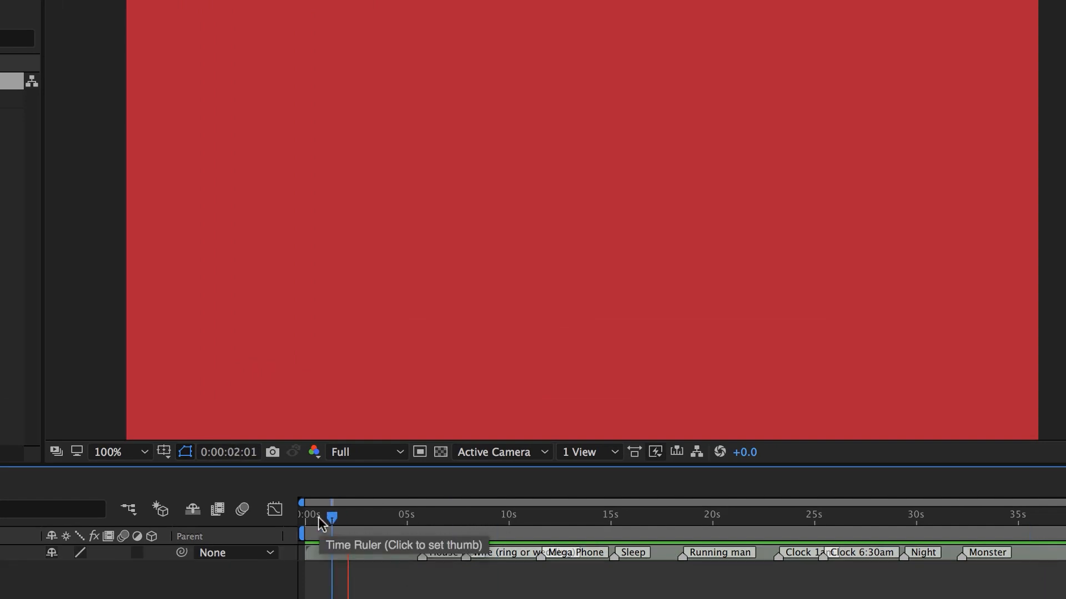
key(space)
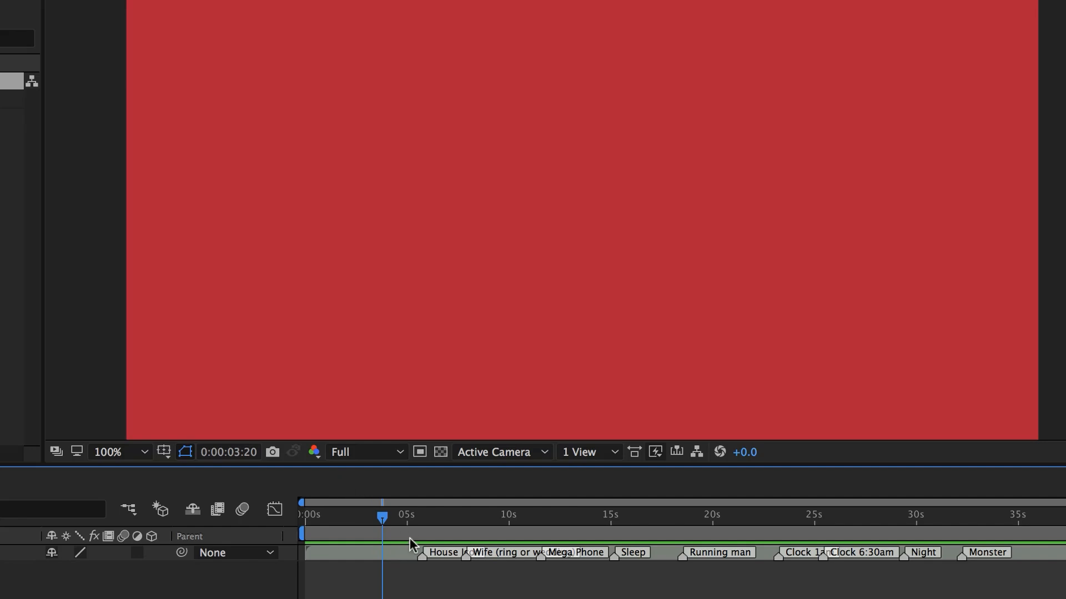
Expand the Audio panel and play the voiceover to watch its level meter
click(341, 5)
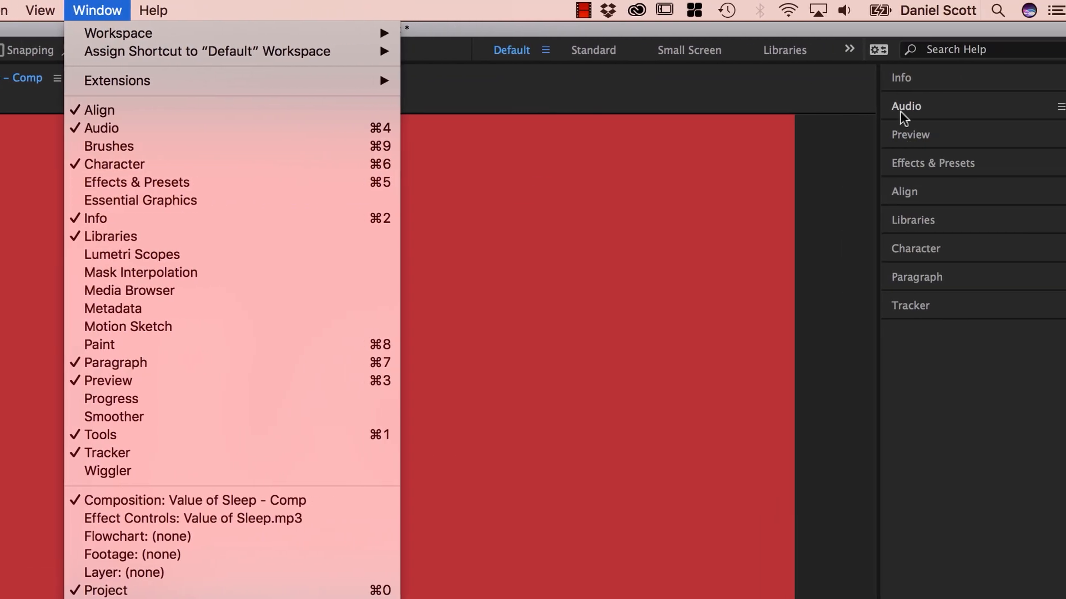
click(359, 133)
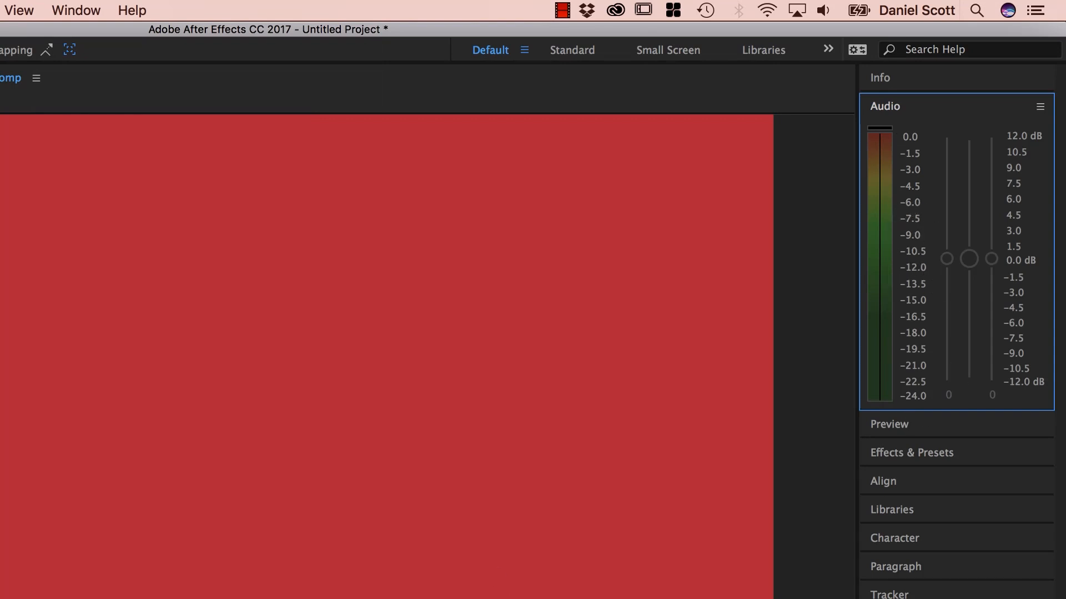
key(space)
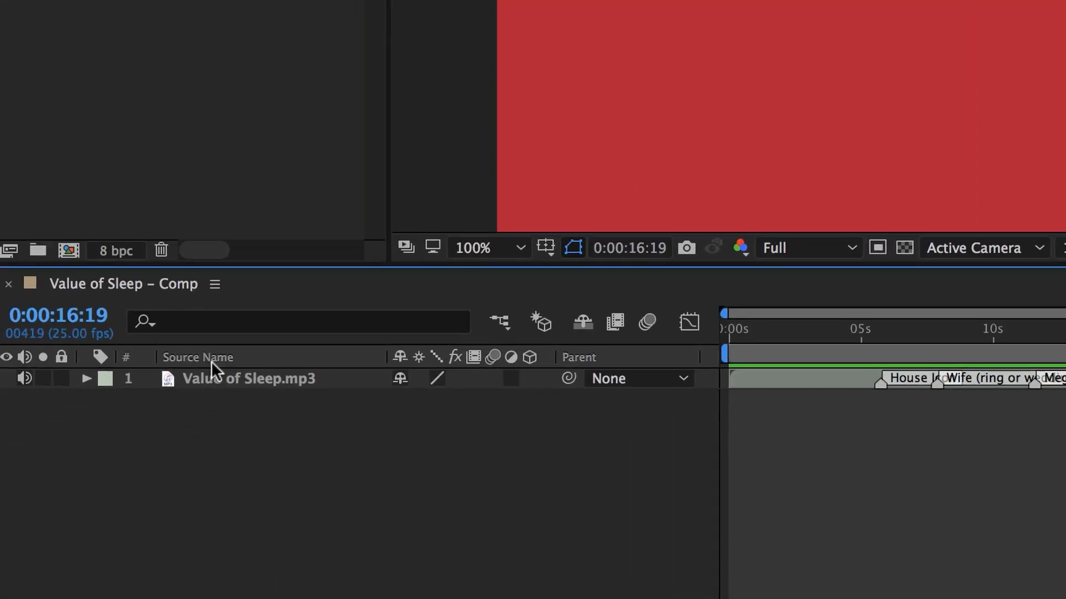
Select the Value of Sleep.mp3 layer and raise both of its audio channels together to 8.7 dB
click(211, 358)
click(231, 371)
click(215, 351)
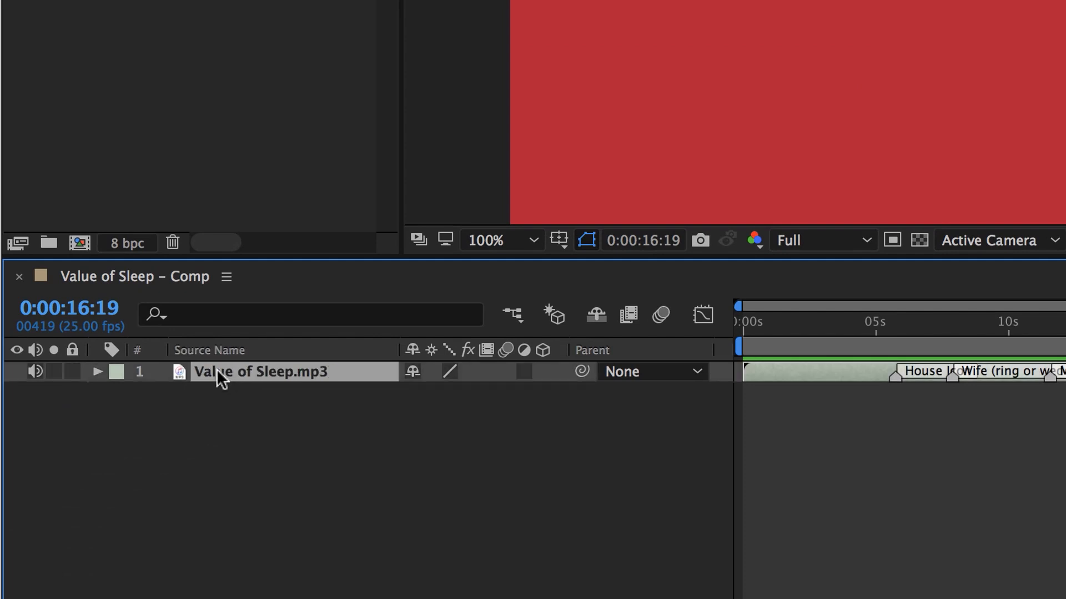
key(F2)
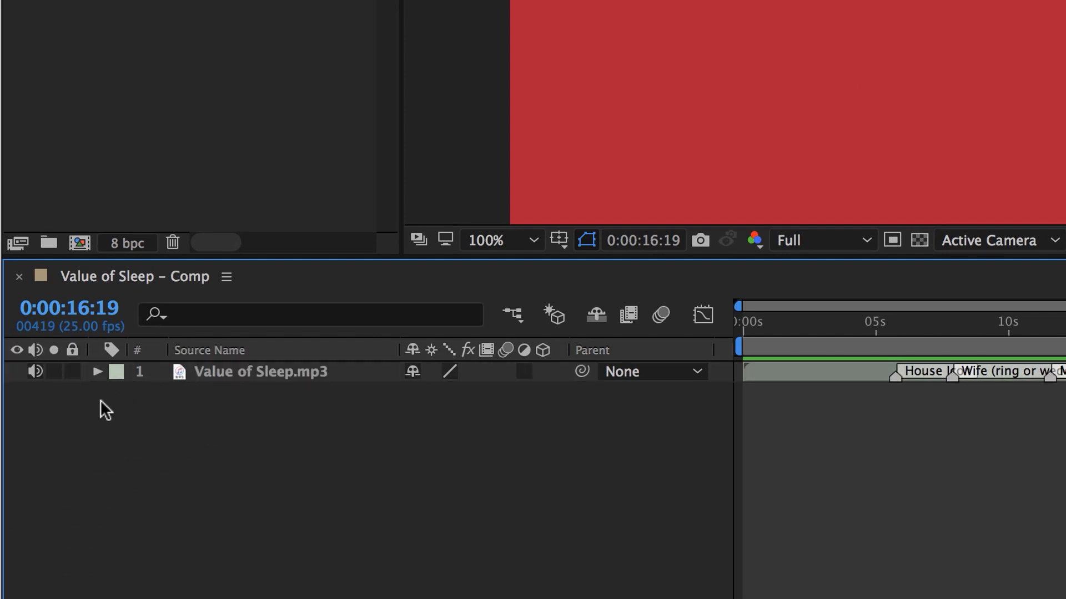
click(261, 378)
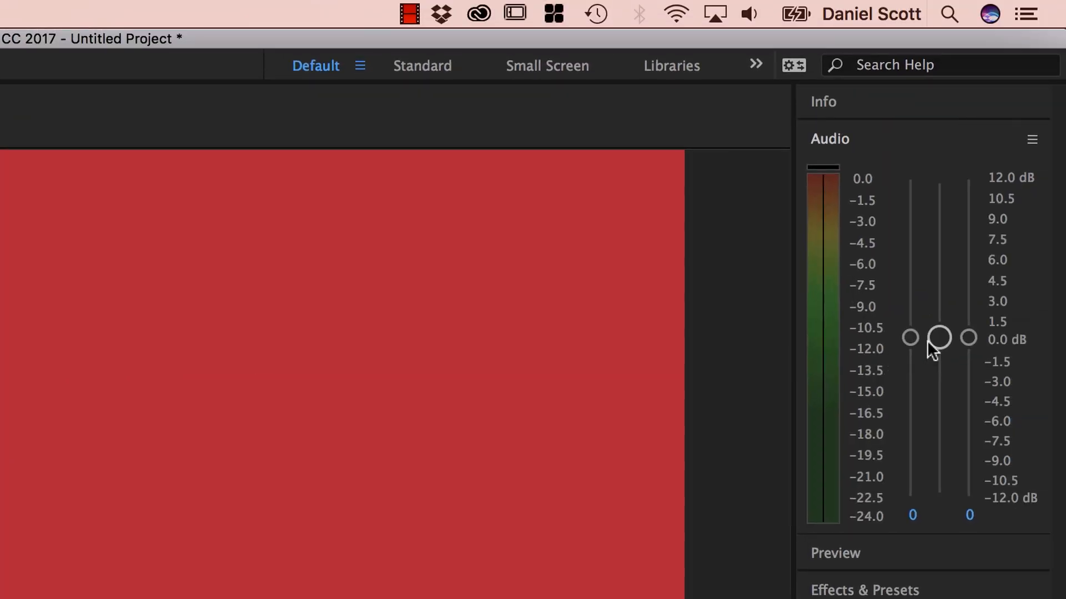
drag(939, 340, 940, 244)
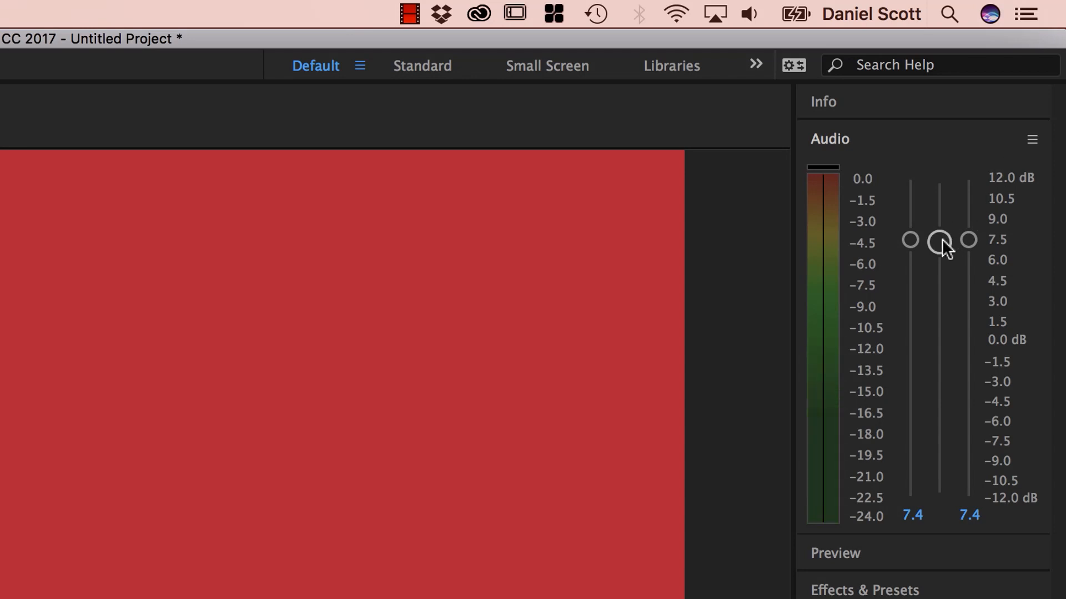
drag(941, 243, 939, 225)
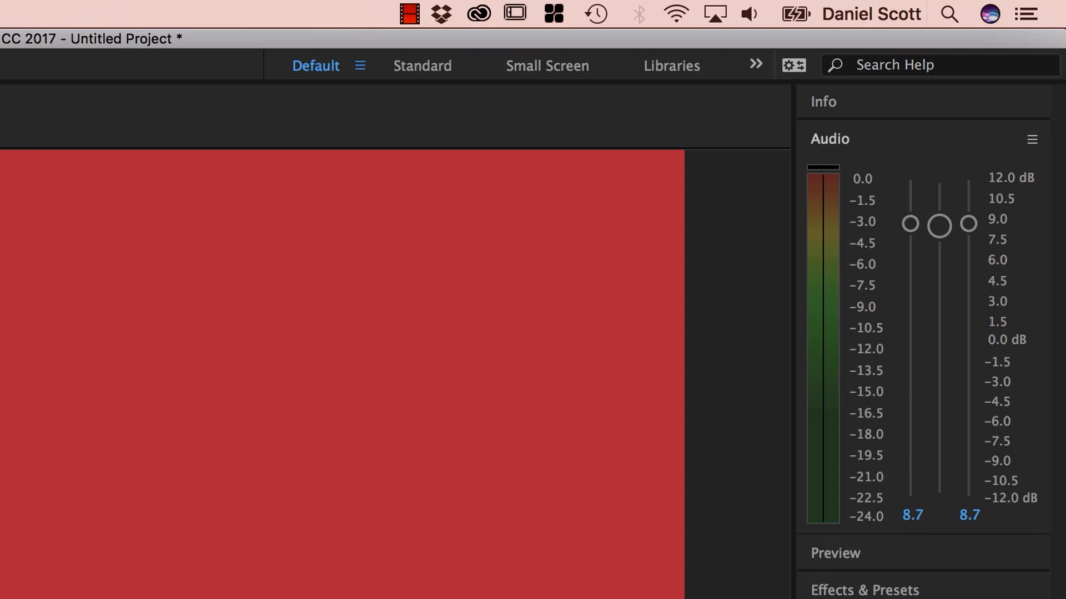
click(223, 13)
mouse_move(275, 347)
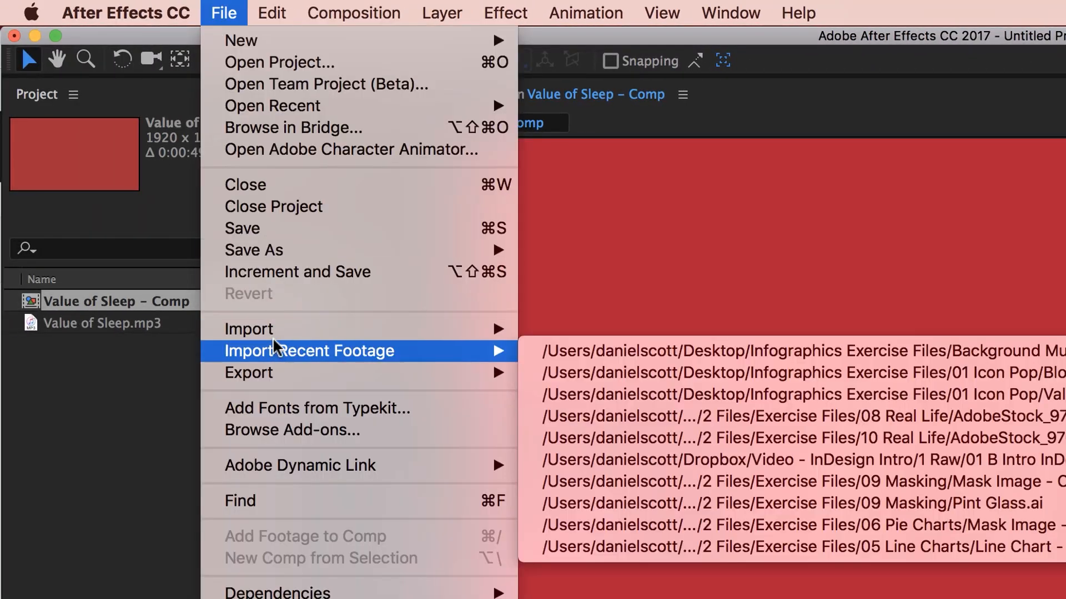
mouse_move(442, 333)
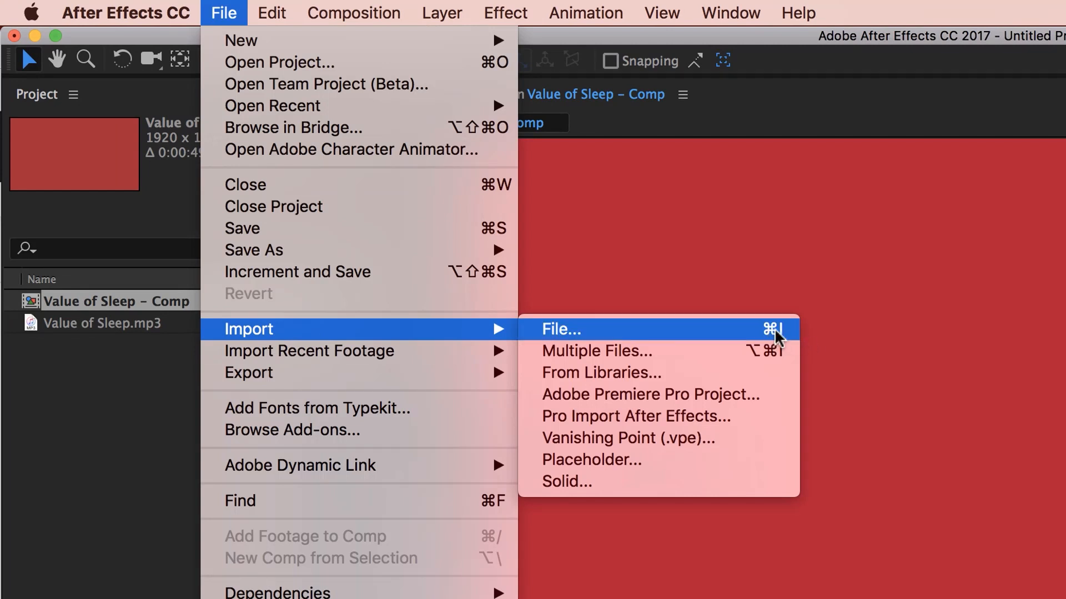
click(166, 444)
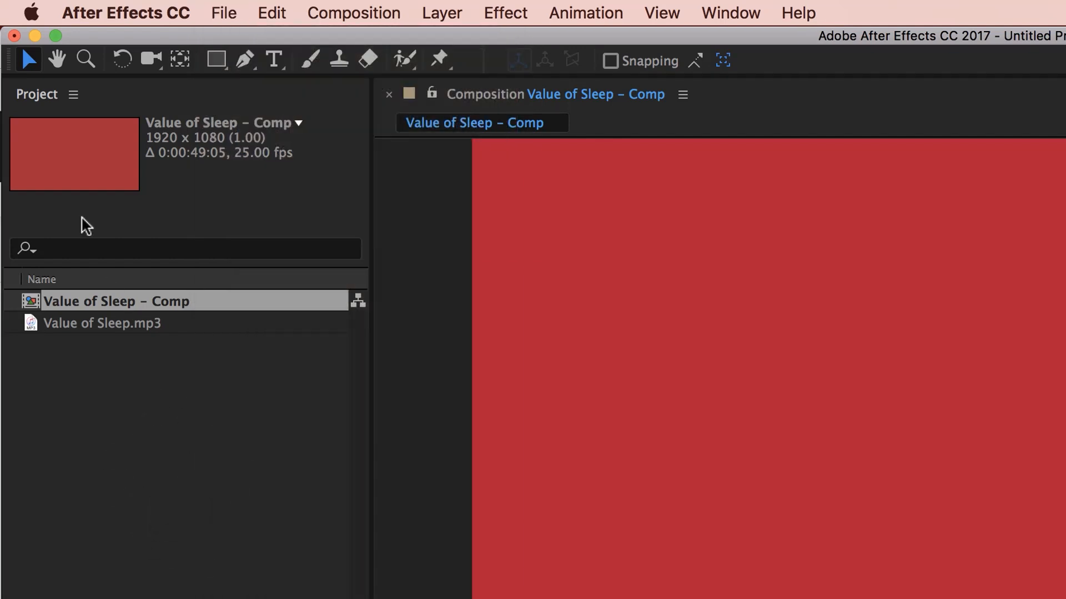
Import Blop.mp3 from the 01 Icon Pop folder of Infographics Exercise Files
double_click(177, 498)
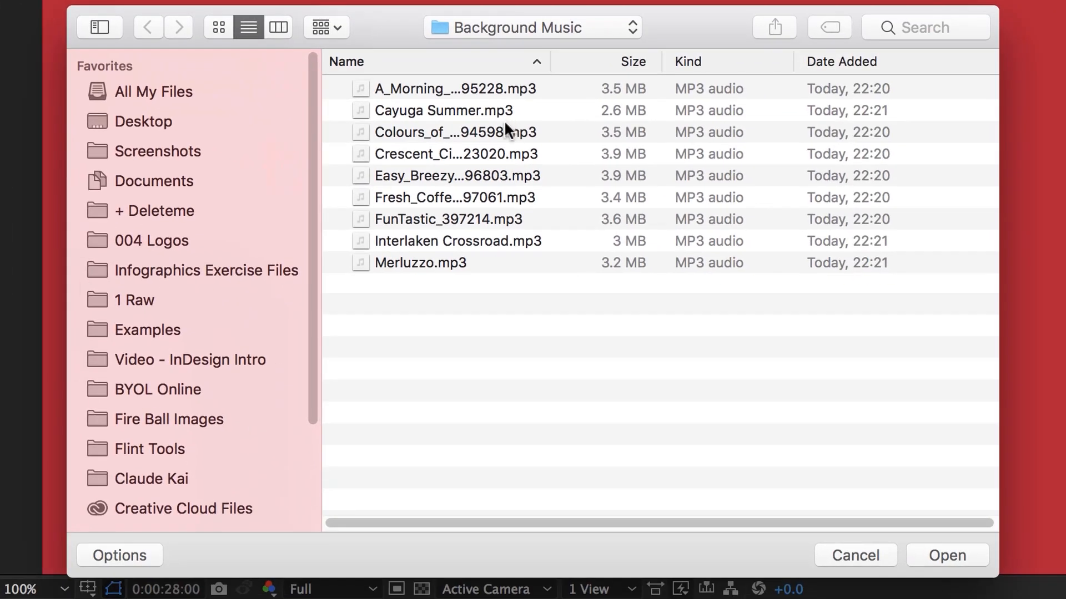
click(452, 27)
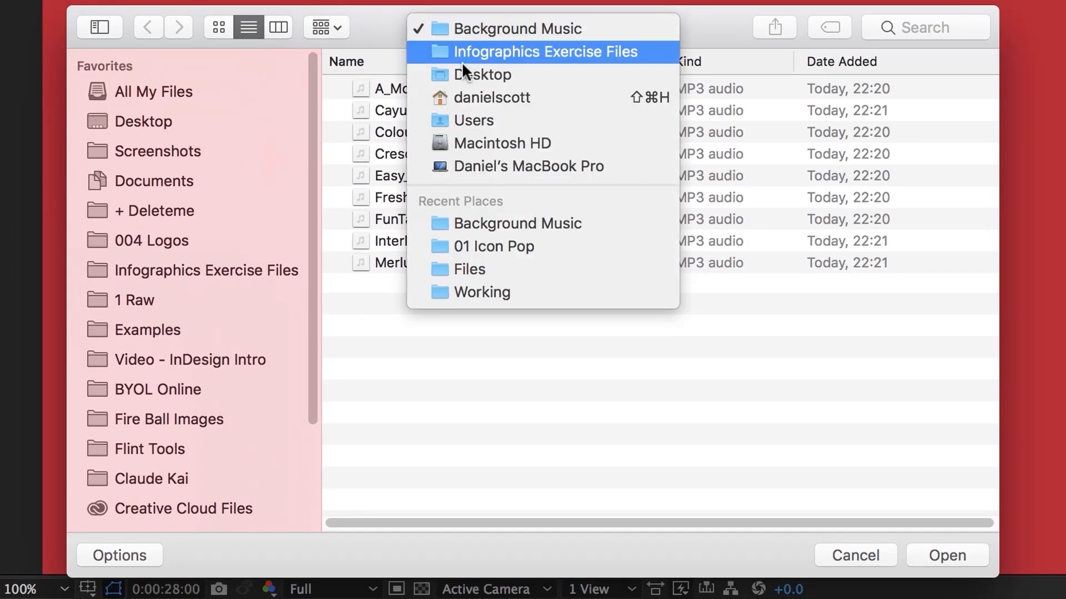
click(491, 49)
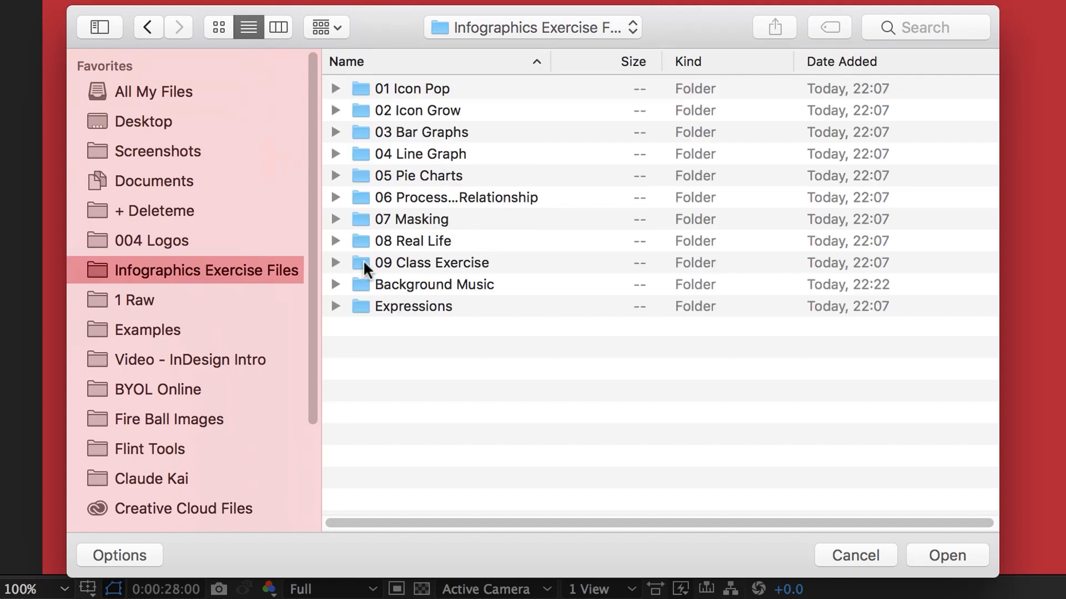
double_click(419, 89)
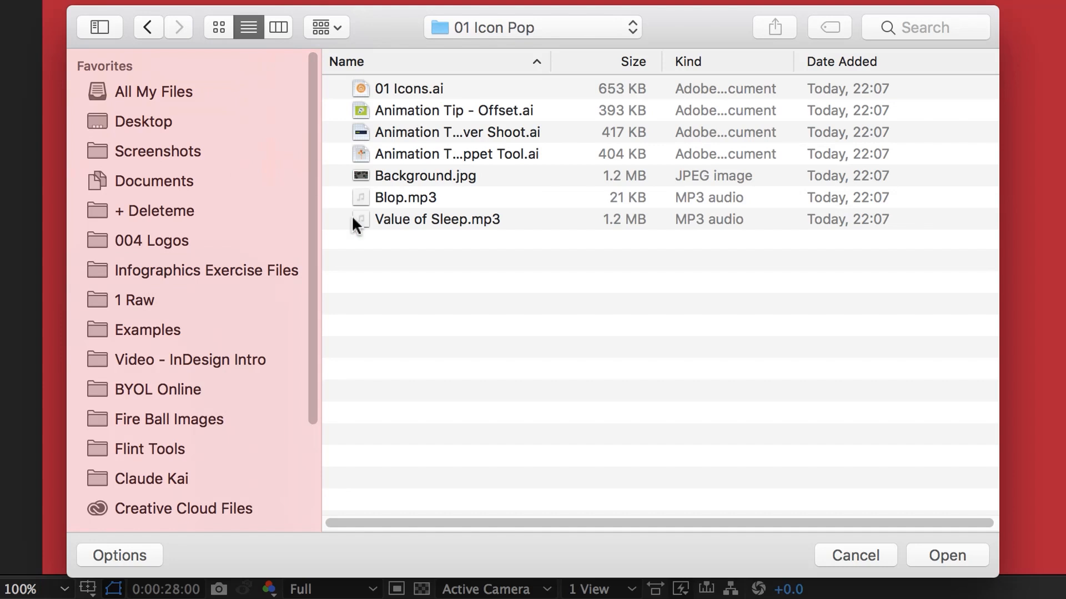
click(408, 199)
click(956, 556)
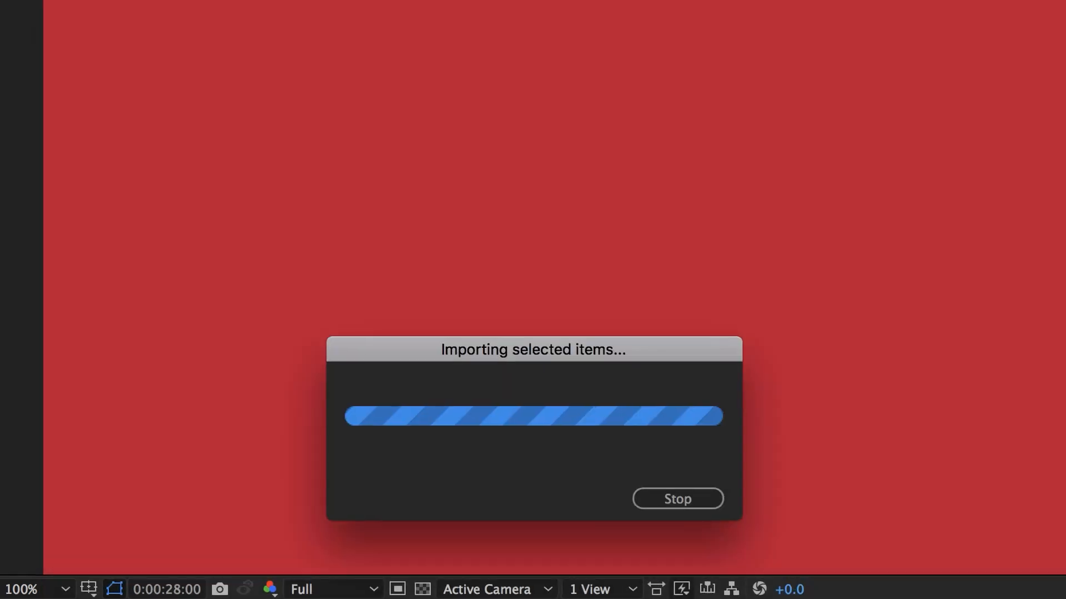
Start another file import and browse to the Background Music folder in Infographics Exercise Files
click(176, 401)
double_click(177, 400)
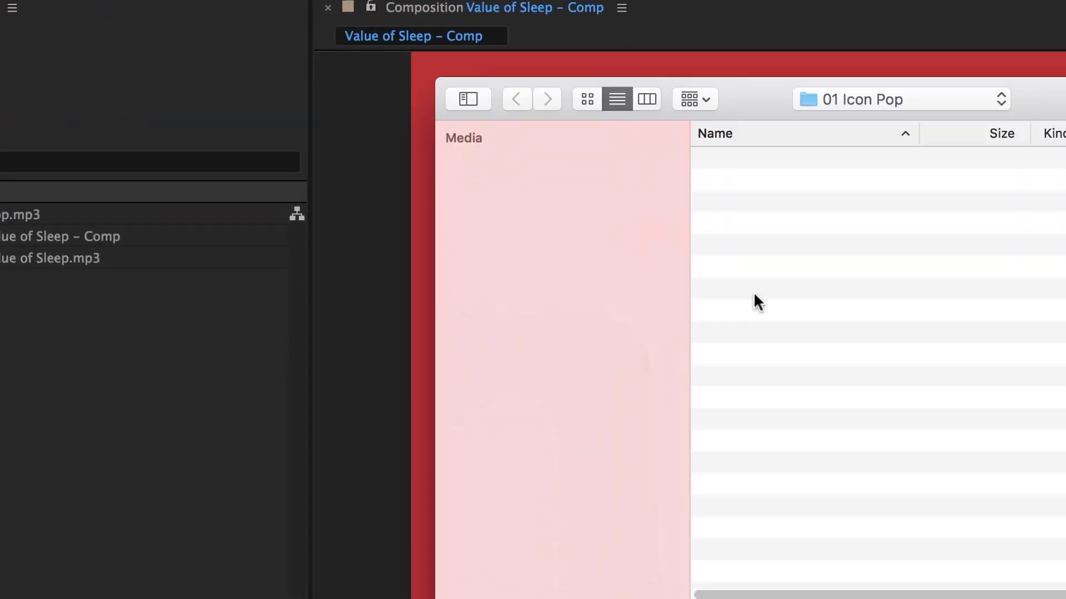
click(535, 55)
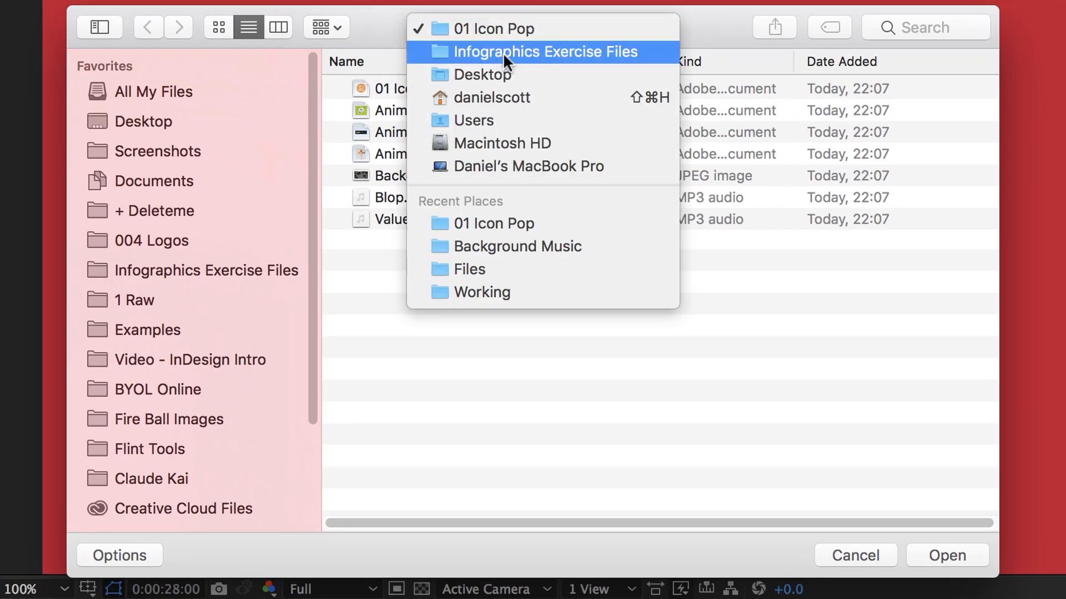
click(497, 54)
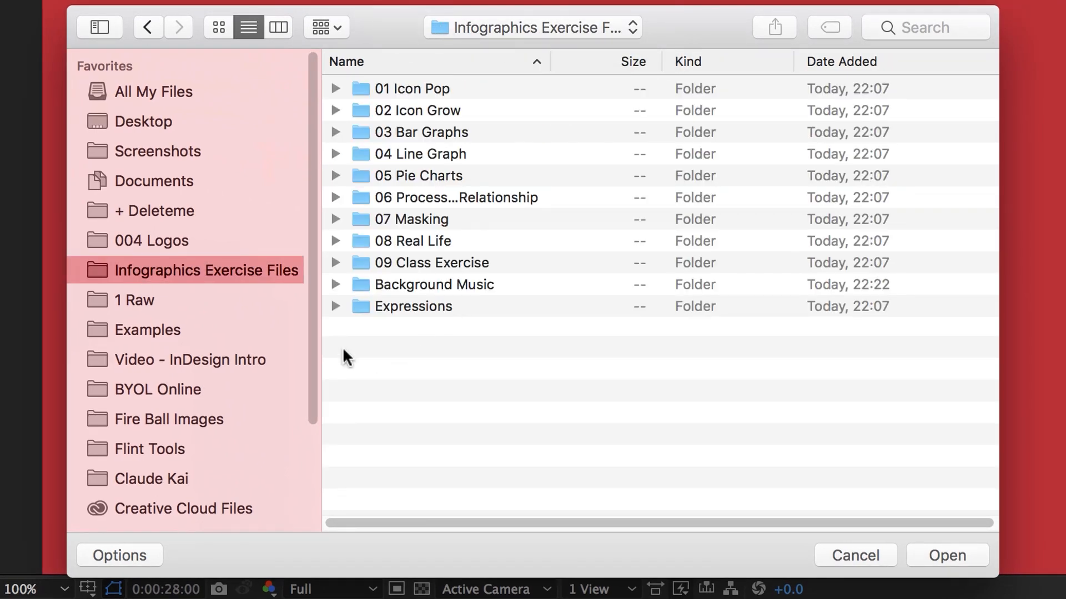
double_click(418, 283)
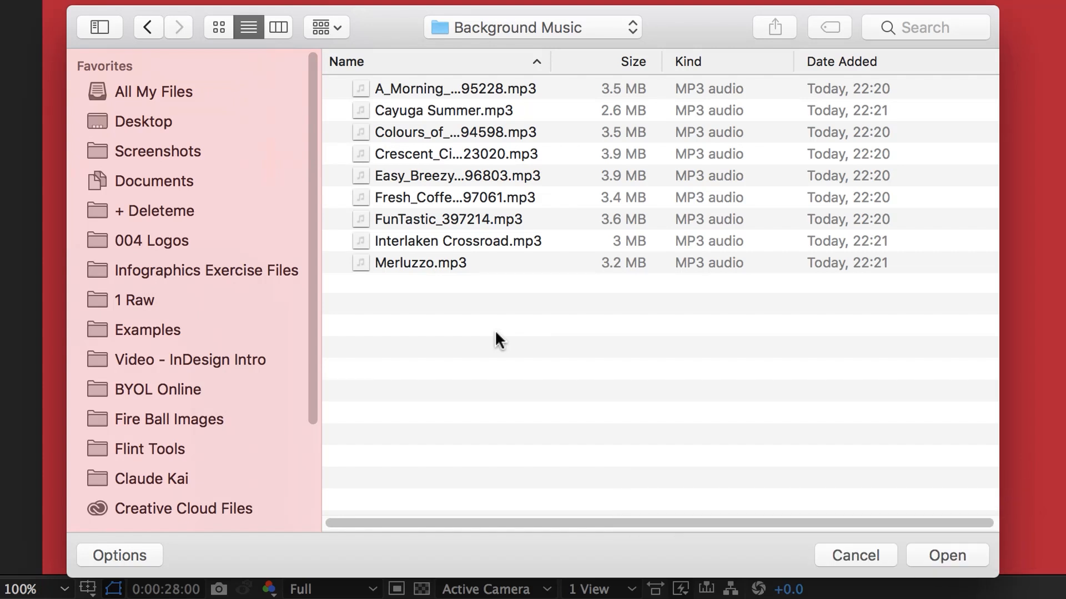
Preview the Colours_of_the_Rainbow_394598.mp3 and Interlaken Crossroad.mp3 tracks in the Background Music folder
click(411, 130)
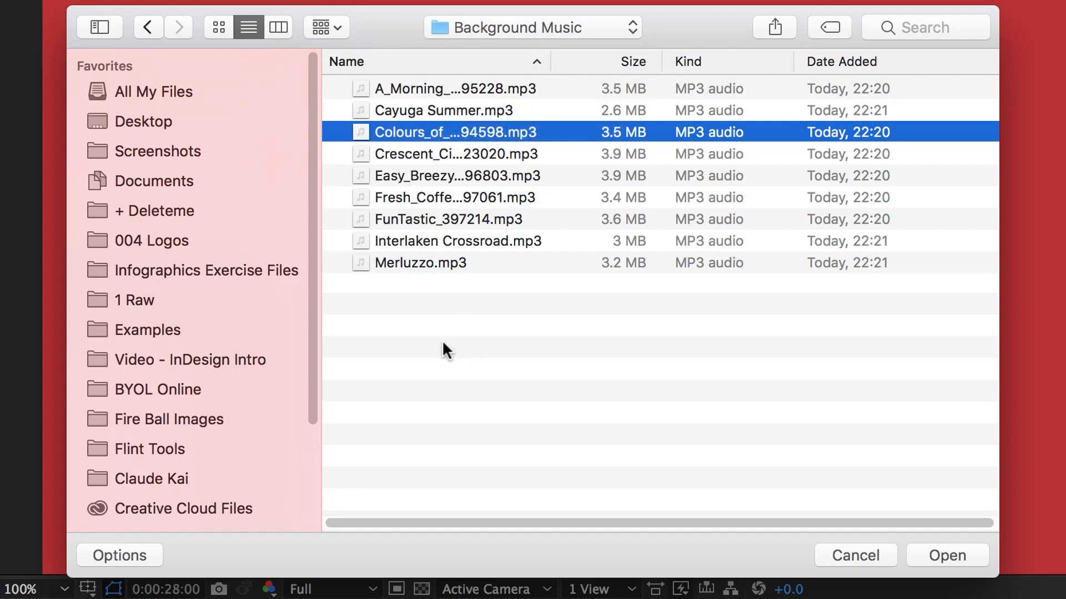
key(space)
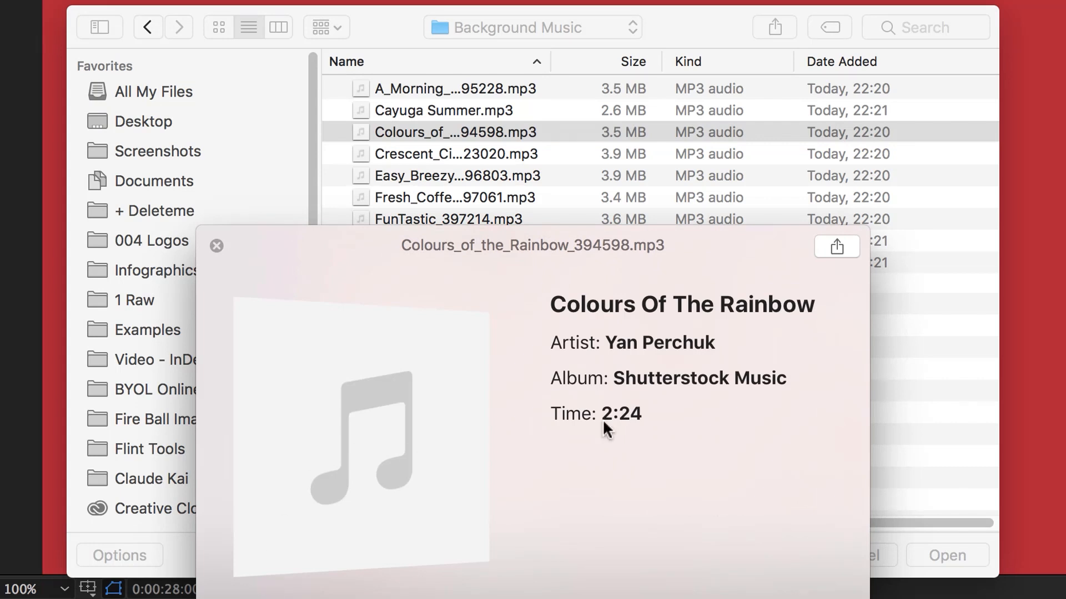
key(space)
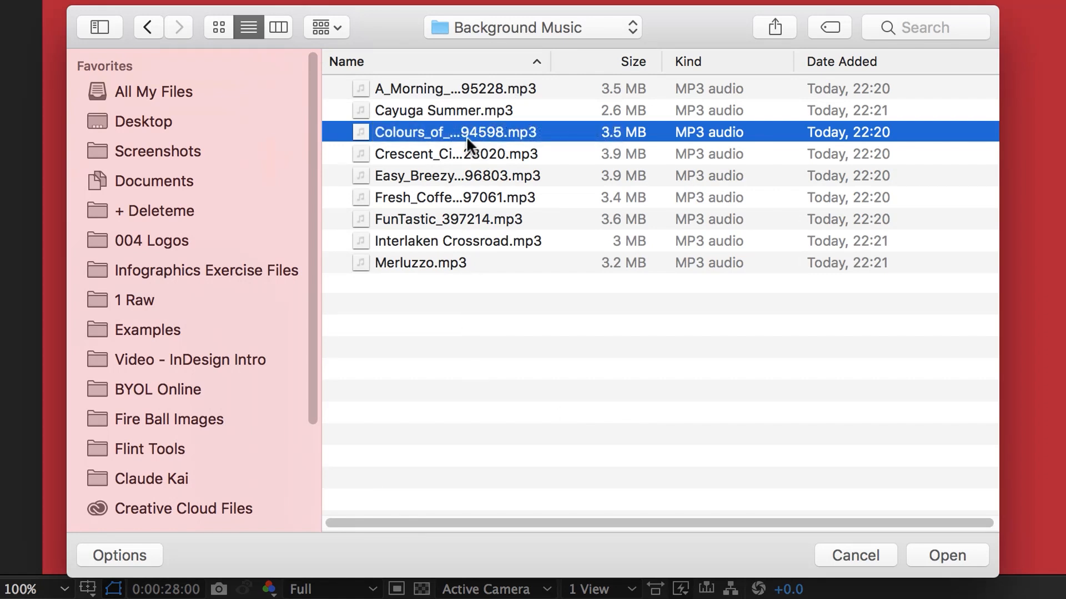
click(470, 241)
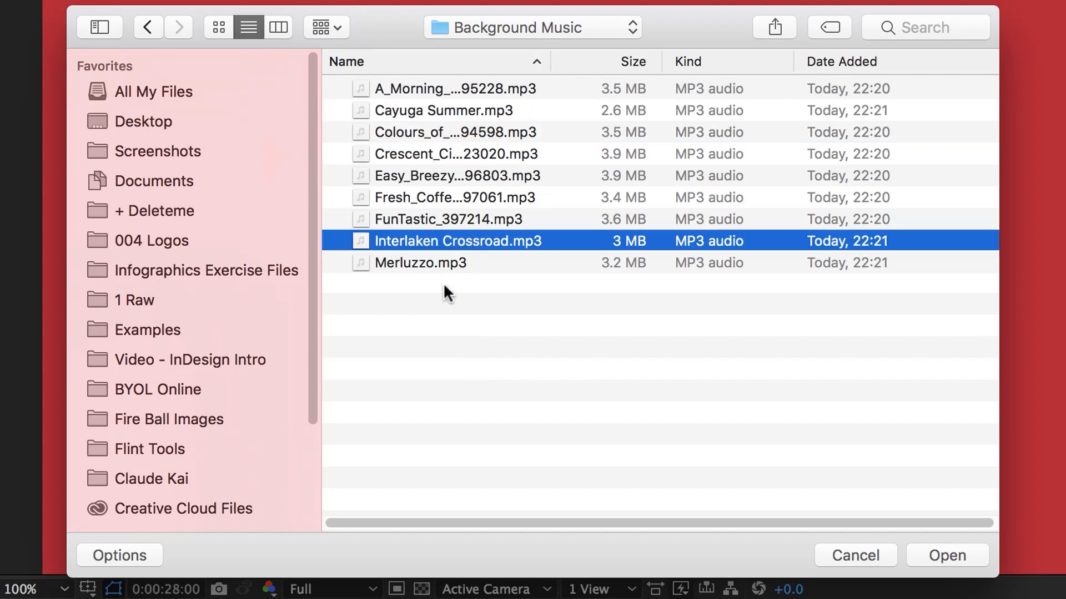
key(space)
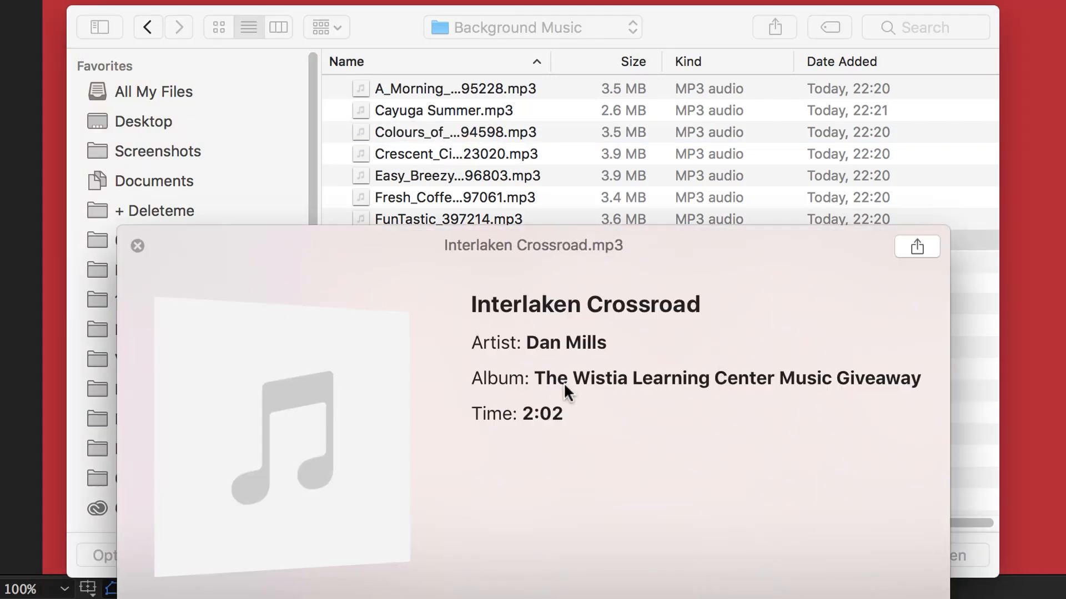
key(space)
Import Interlaken Crossroad.mp3 from the Background Music folder into the project
click(487, 409)
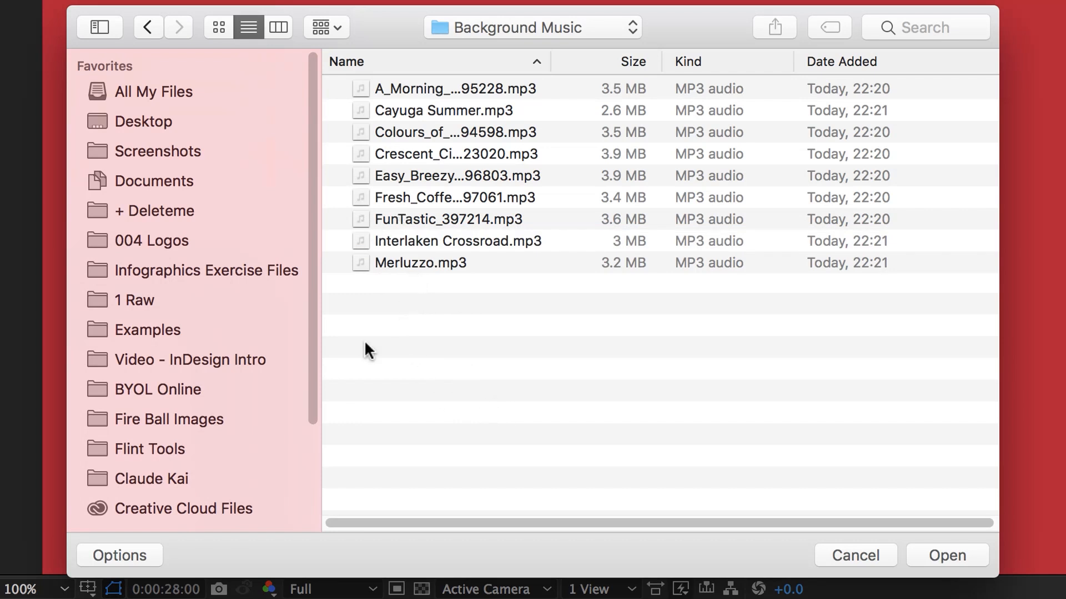
click(415, 242)
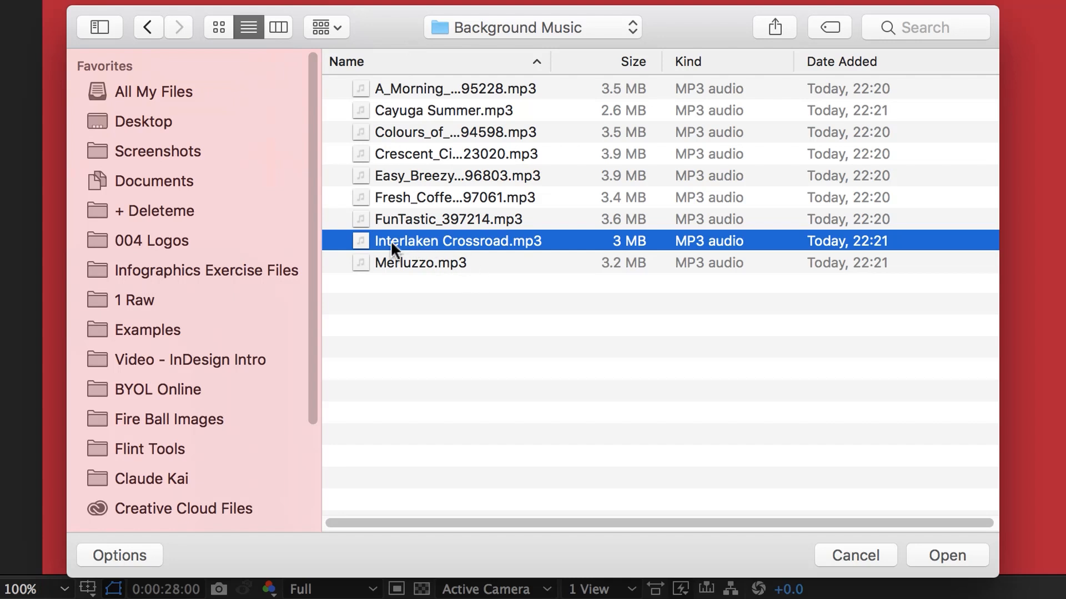
click(947, 555)
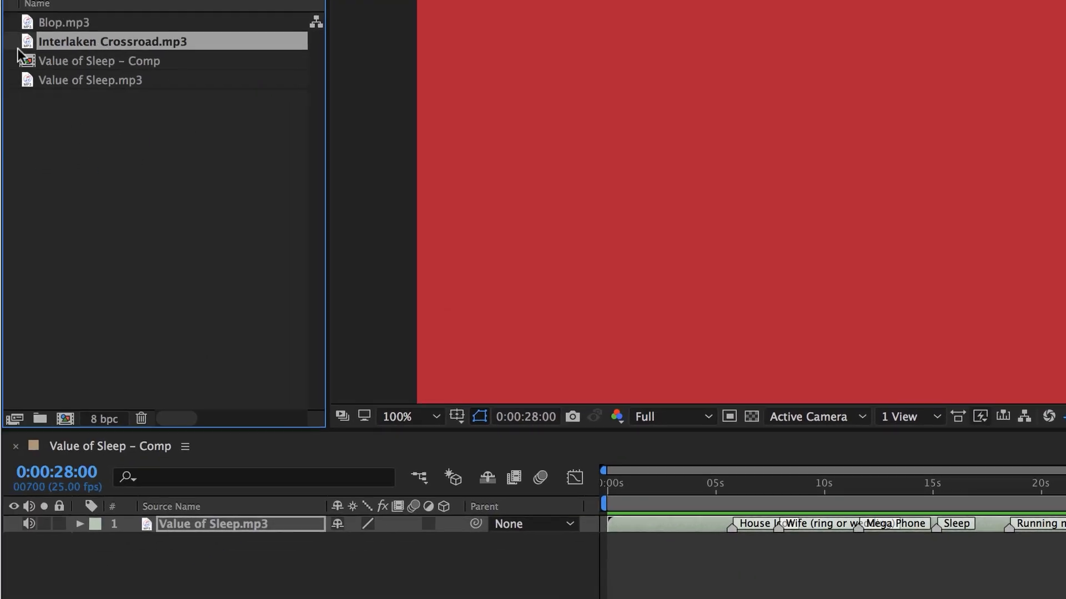
Try placing Interlaken Crossroad.mp3 below the voiceover from about 15 s, preview from about 4 s and 14 s, and undo the placement
drag(94, 46, 931, 554)
click(724, 488)
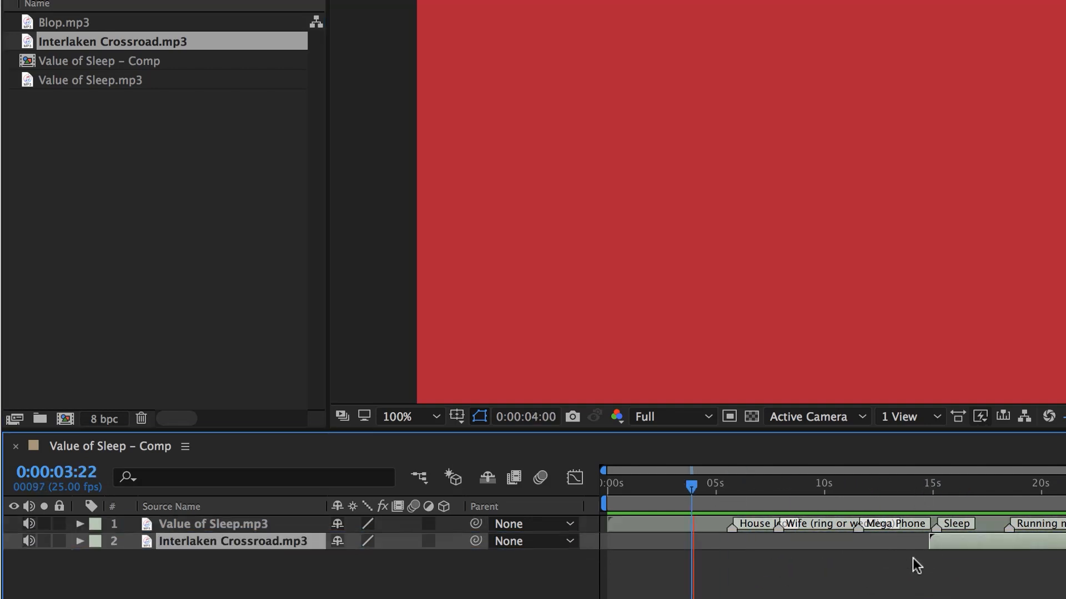
click(915, 486)
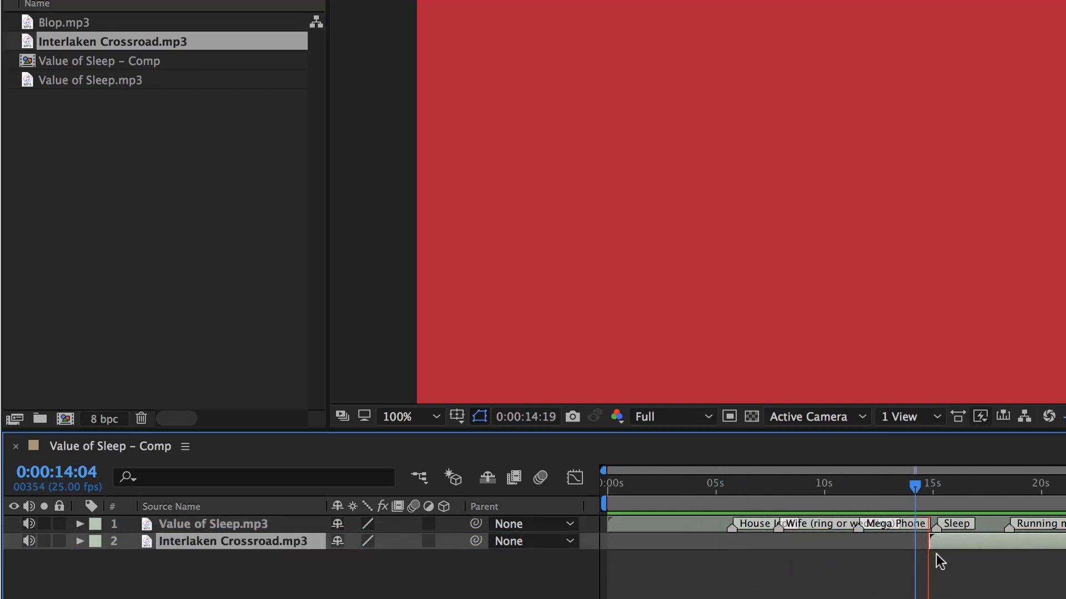
key(space)
key(ctrl+z)
Add Interlaken Crossroad.mp3 as a layer above the voiceover, starting at 0 s, and clear the project item selection
drag(71, 45, 806, 96)
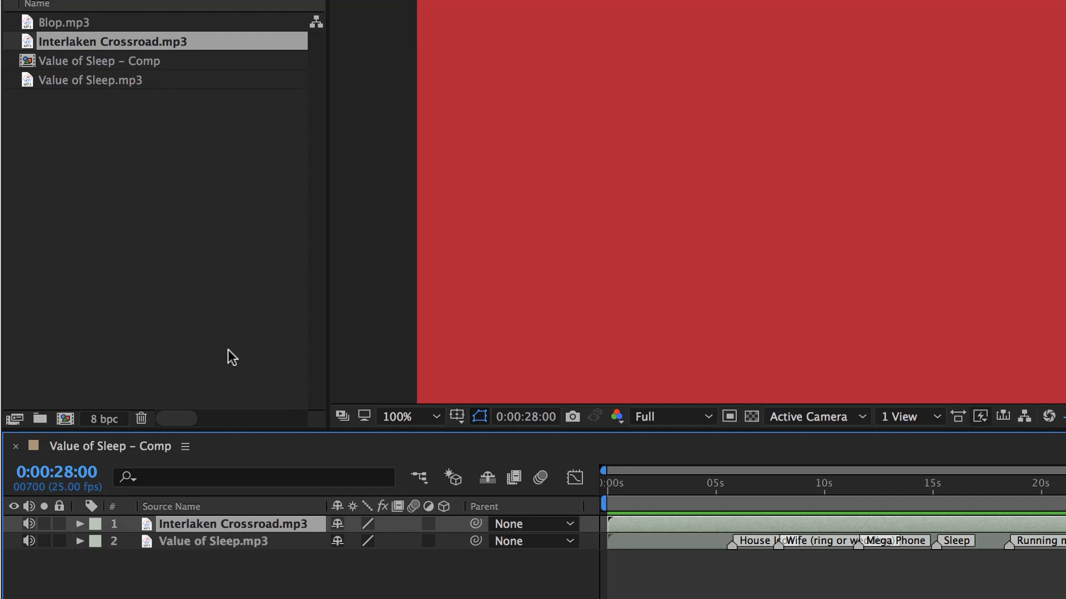
click(81, 136)
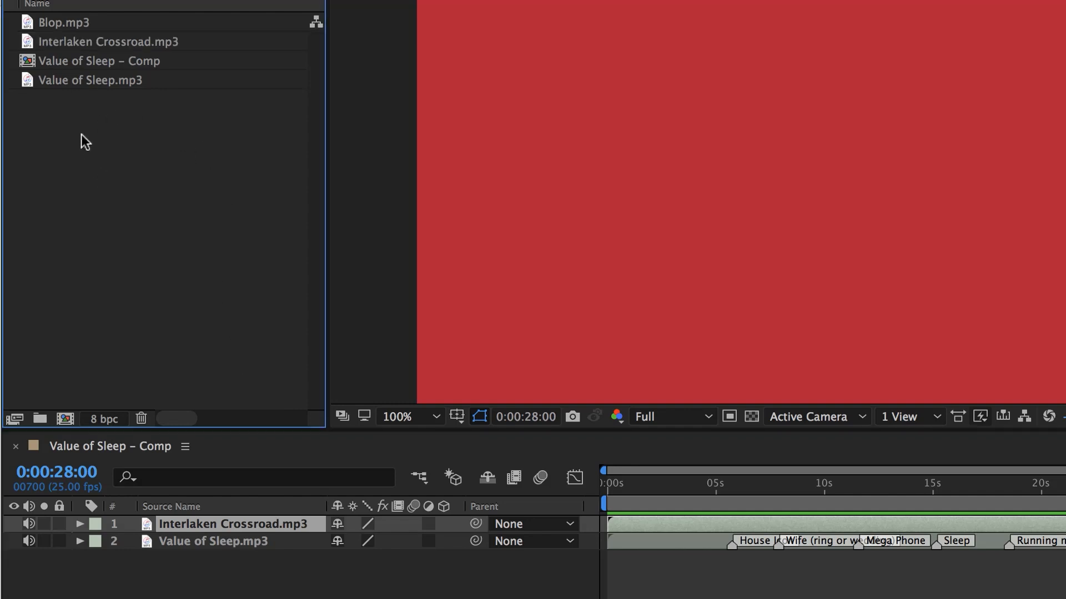
Create a project folder named Audio for the three imported mp3 files
click(75, 25)
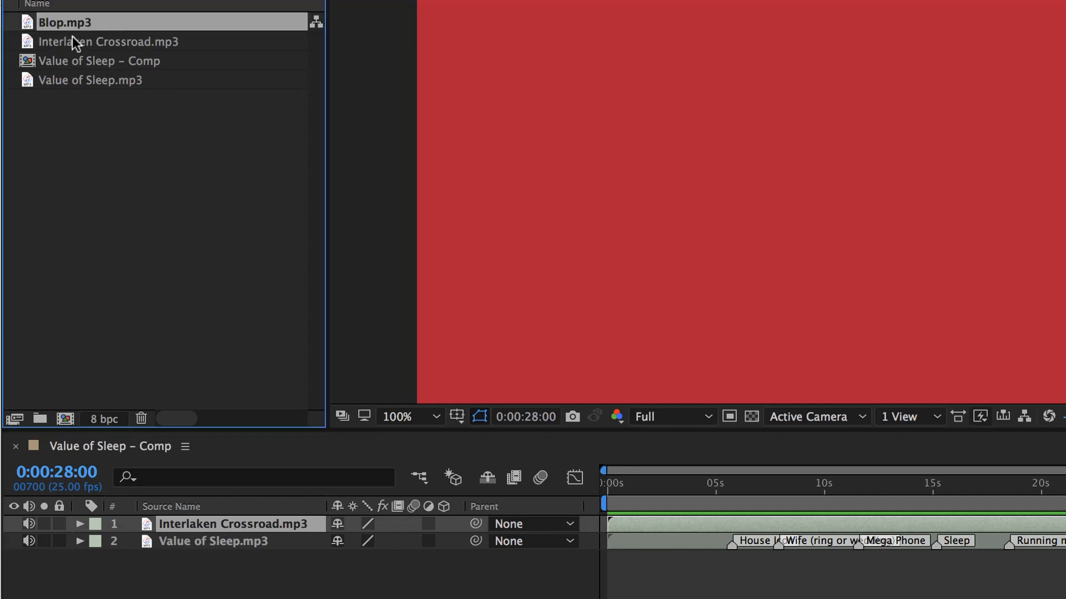
super+click(75, 40)
super+click(81, 78)
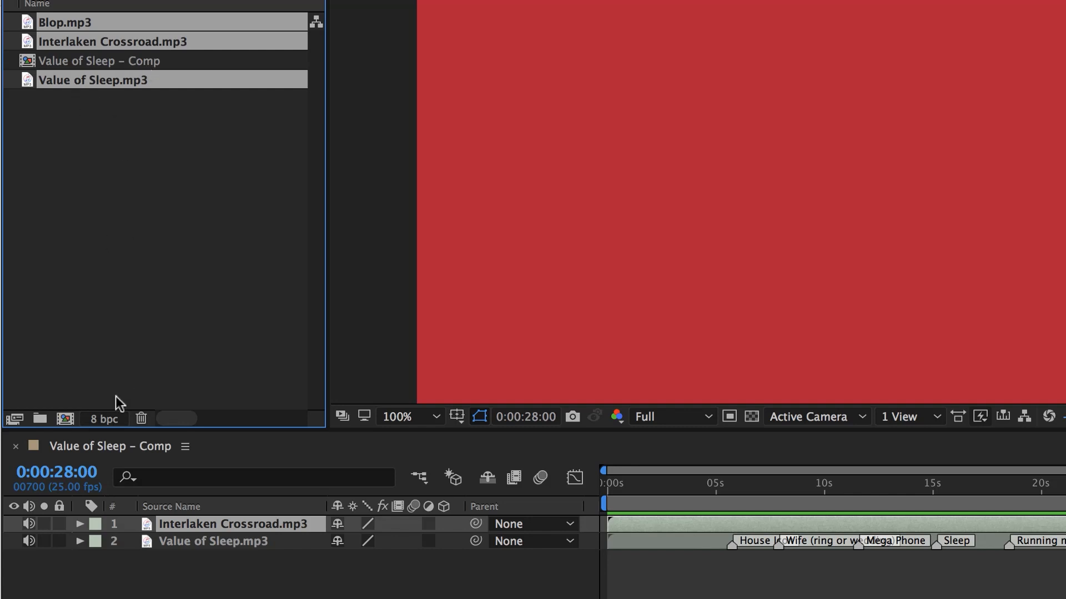
click(40, 419)
text(Audio)
key(Return)
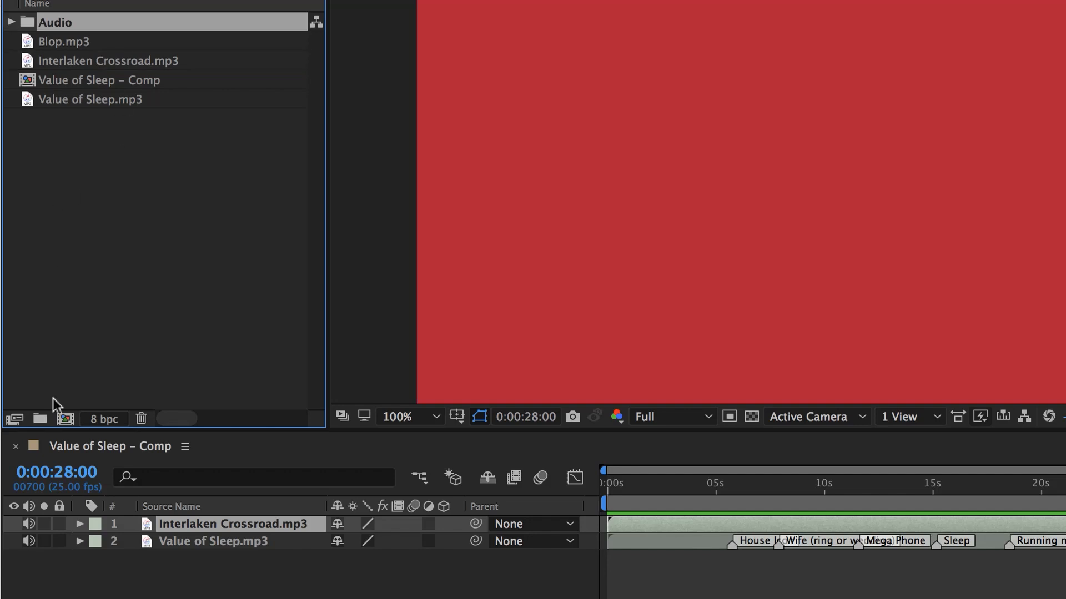
Move Value of Sleep.mp3, Interlaken Crossroad.mp3 and Blop.mp3 into the Audio folder
click(92, 100)
super+click(92, 62)
super+click(48, 41)
drag(48, 41, 50, 23)
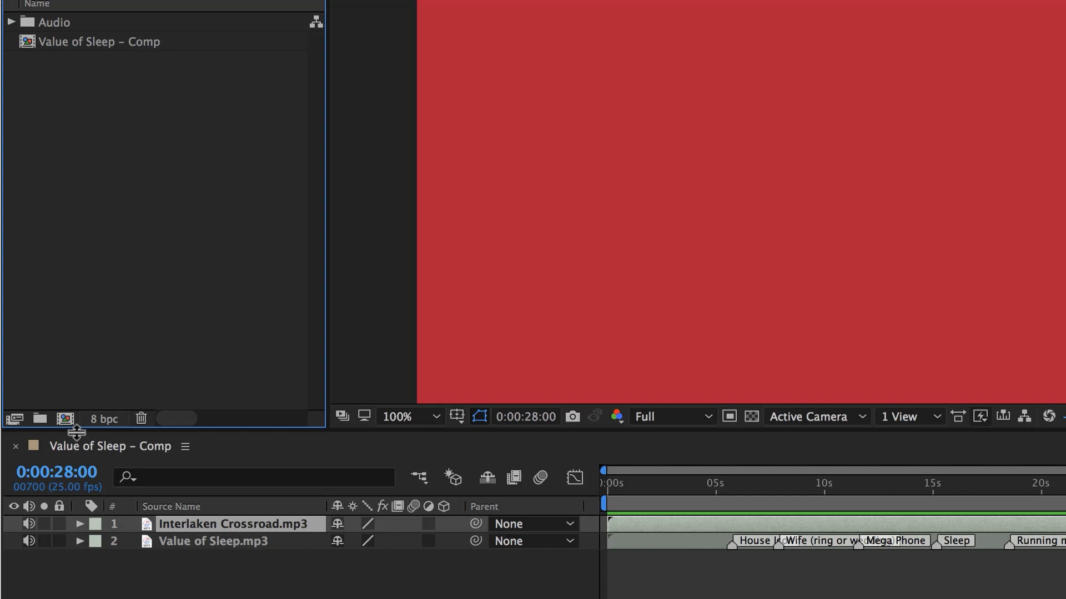
Create a second project folder named Files at the same level as Audio
click(41, 419)
text(Files)
key(Return)
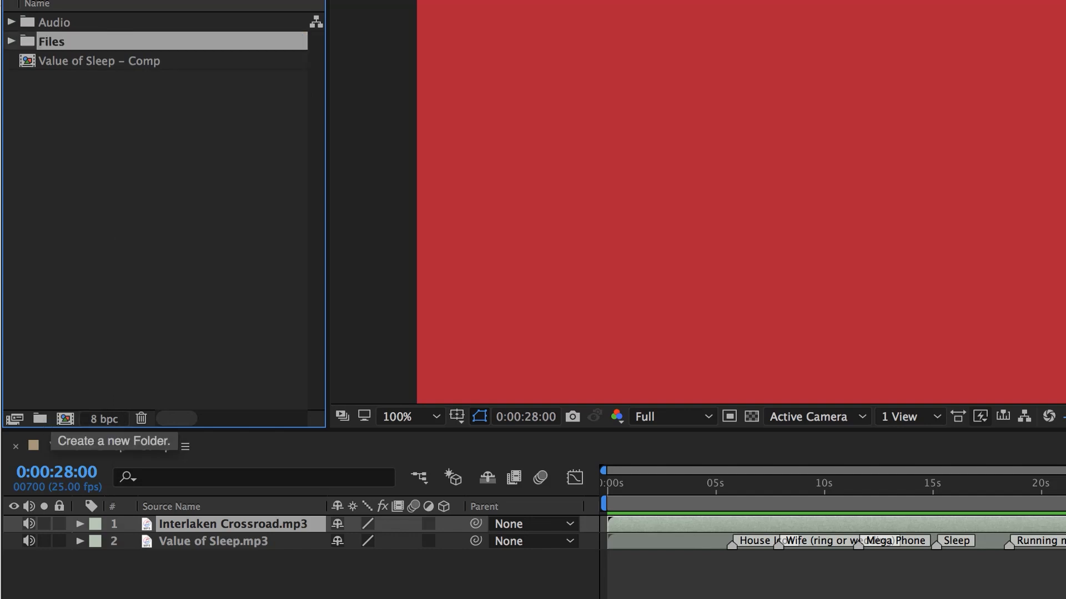
Create a folder named Video, move it out of Files to the project's top level, and collapse Files
click(39, 418)
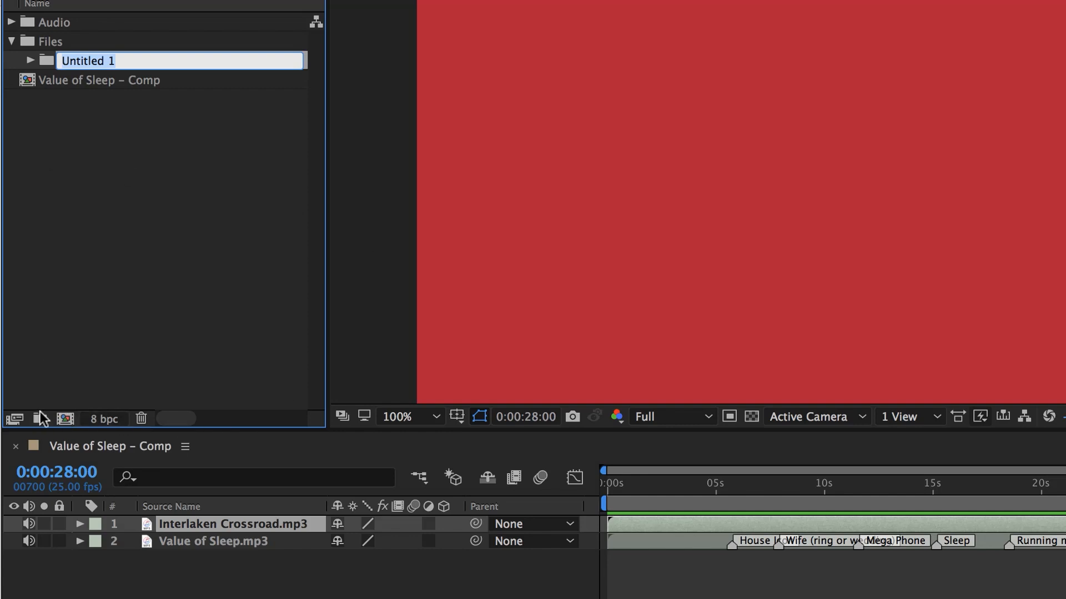
text(Video)
key(Return)
drag(50, 59, 216, 123)
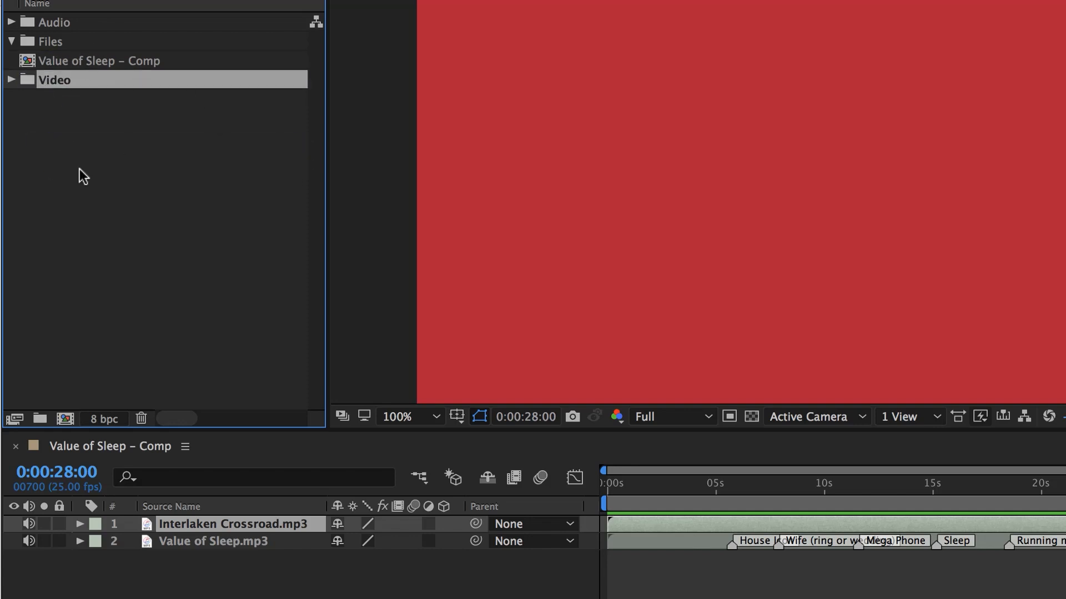
click(87, 116)
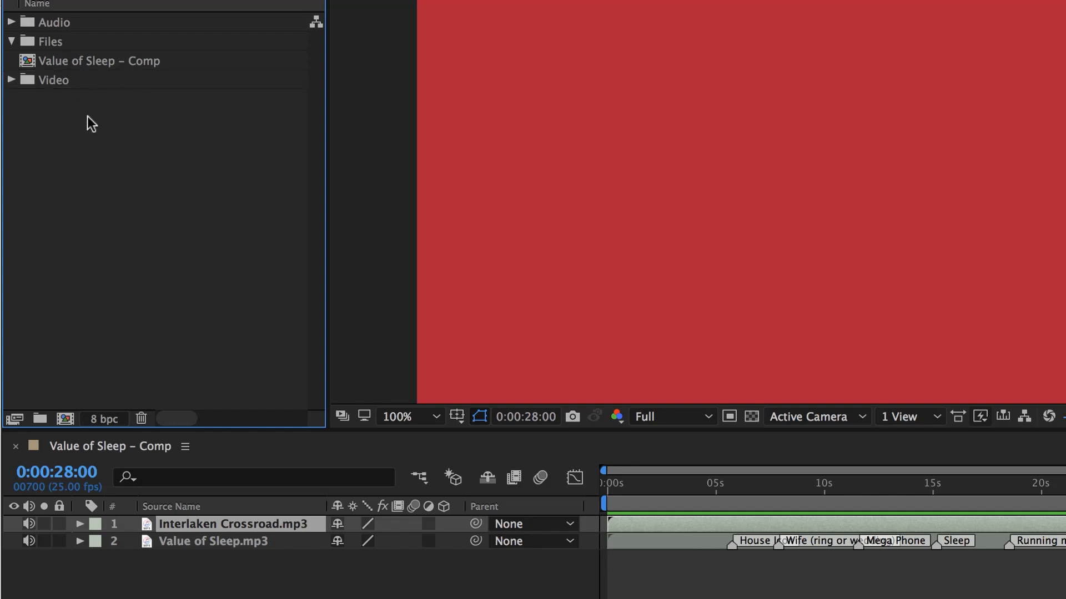
click(11, 41)
Preview the background music together with the voiceover from the start of the composition to about 3 s
click(775, 520)
key(Home)
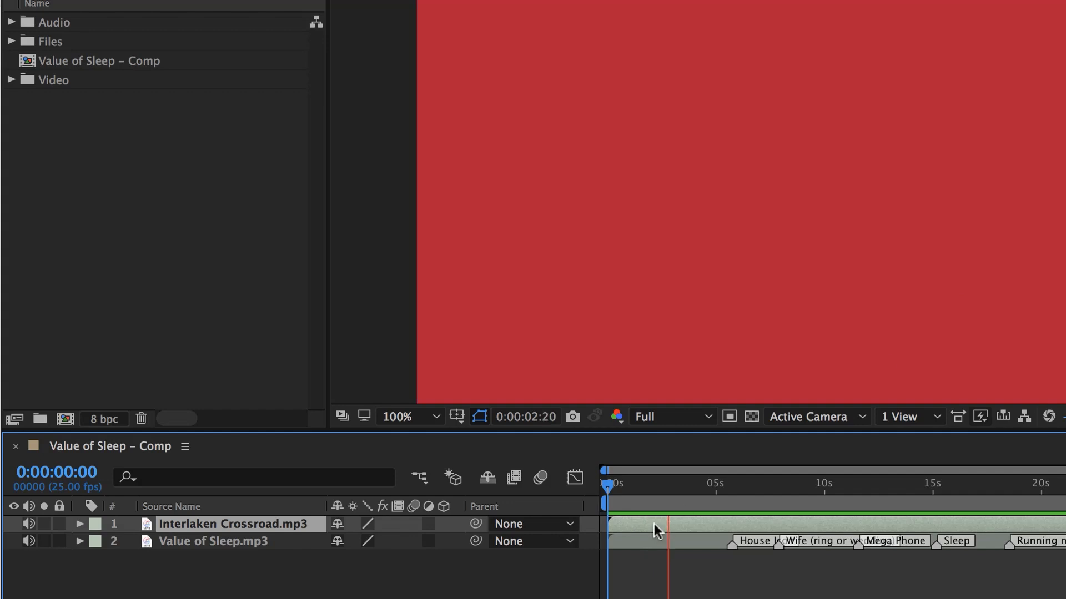
key(space)
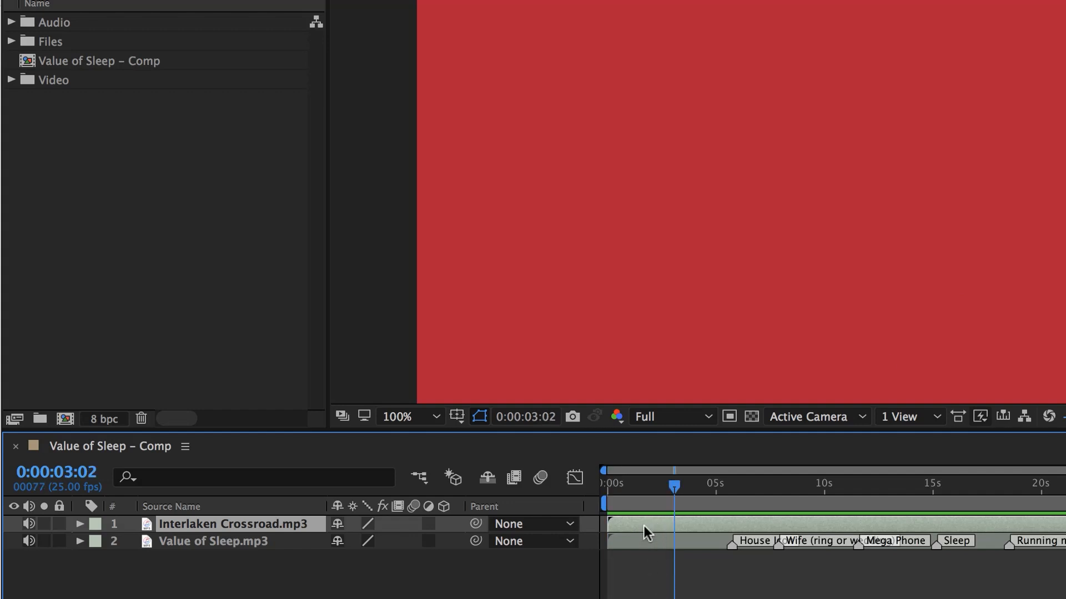
Lower the volume of the Interlaken Crossroad.mp3 music layer to -9.8 dB on both channels
click(160, 547)
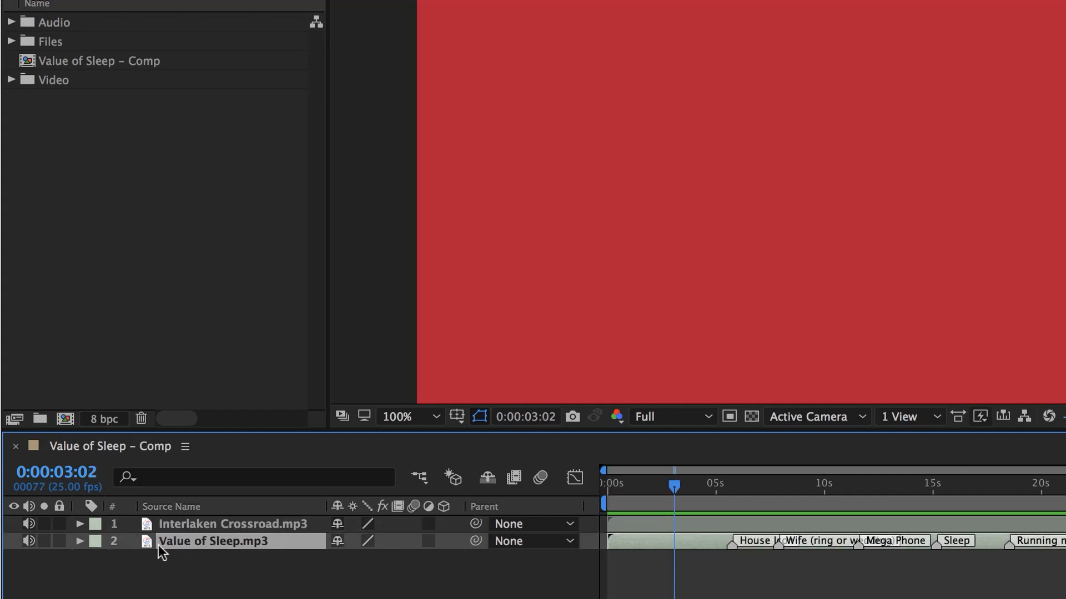
click(194, 525)
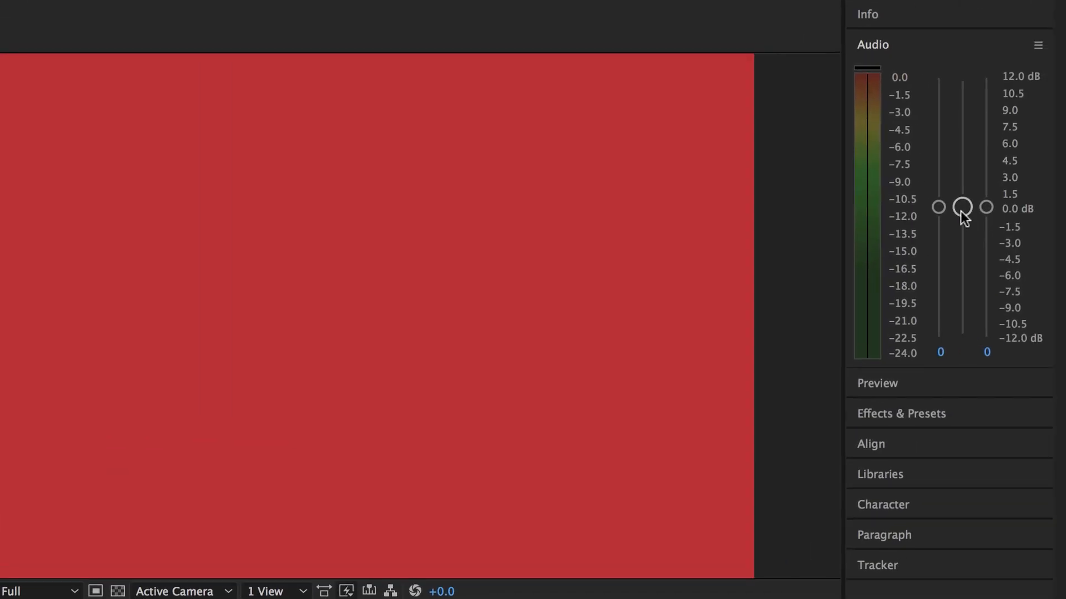
drag(963, 217, 962, 278)
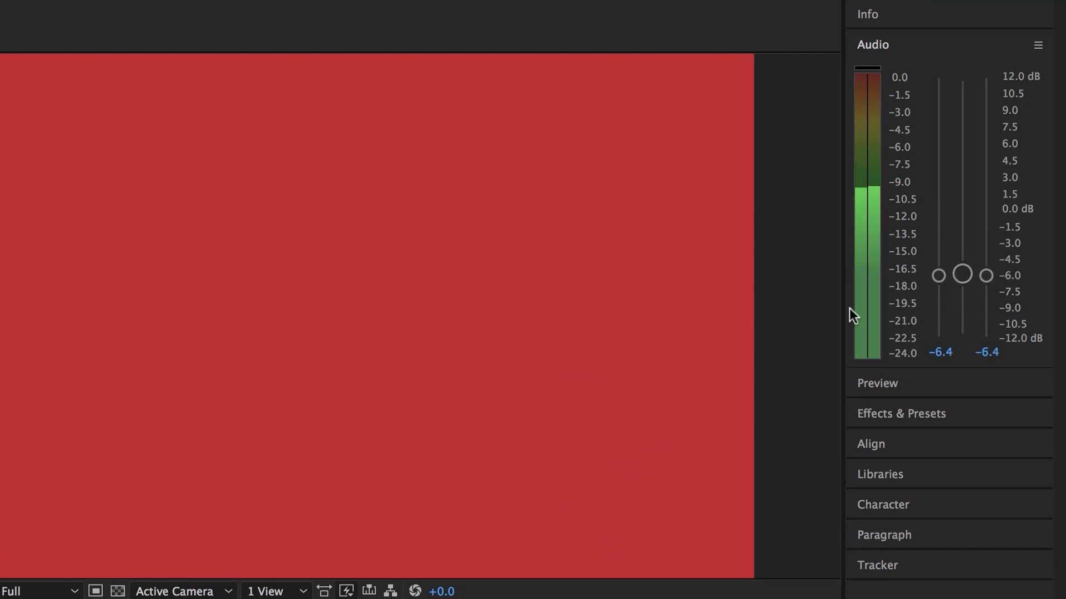
drag(961, 274, 961, 304)
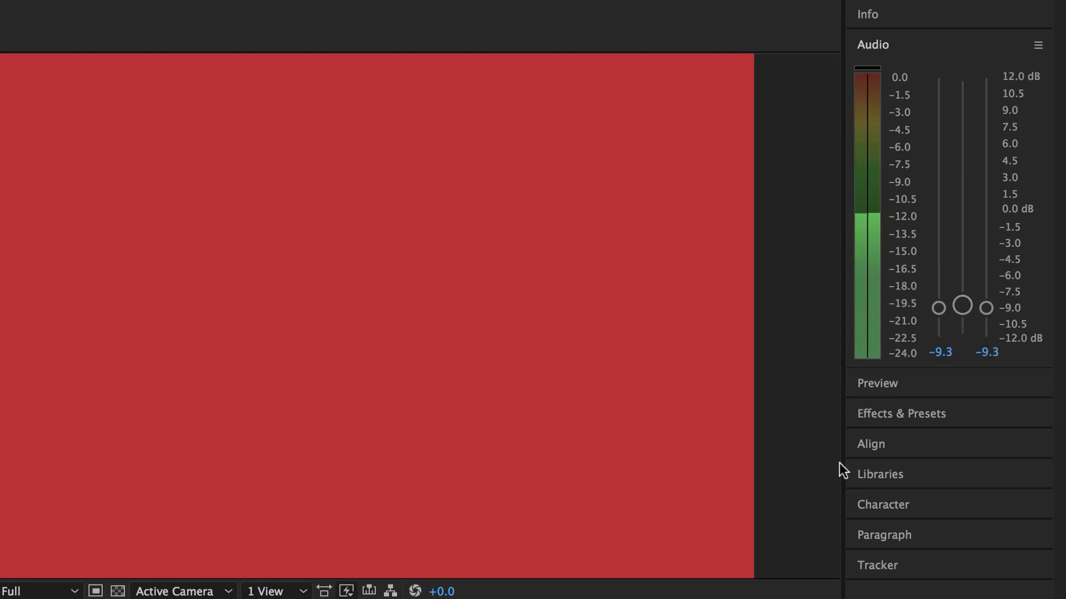
Preview the audio mix up to about 15 s, and lock both the Interlaken Crossroad.mp3 and Value of Sleep.mp3 layers
key(space)
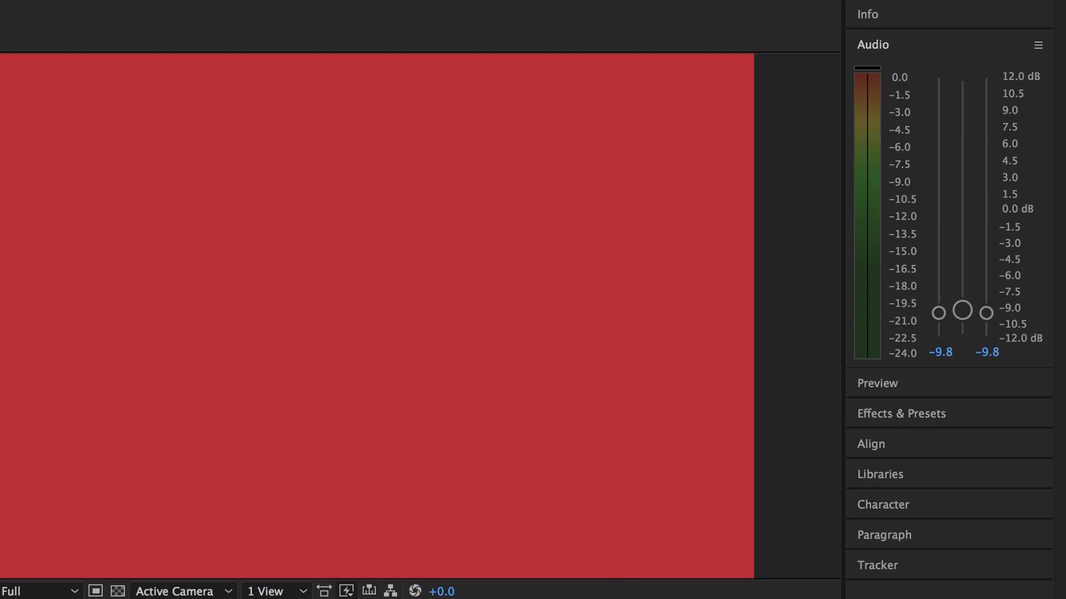
key(space)
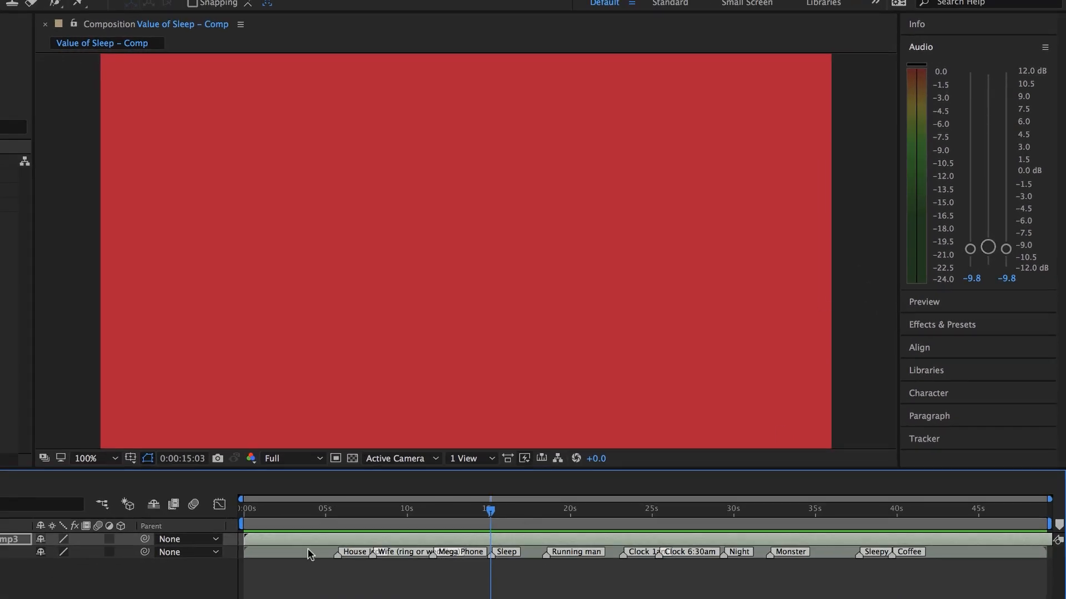
click(269, 553)
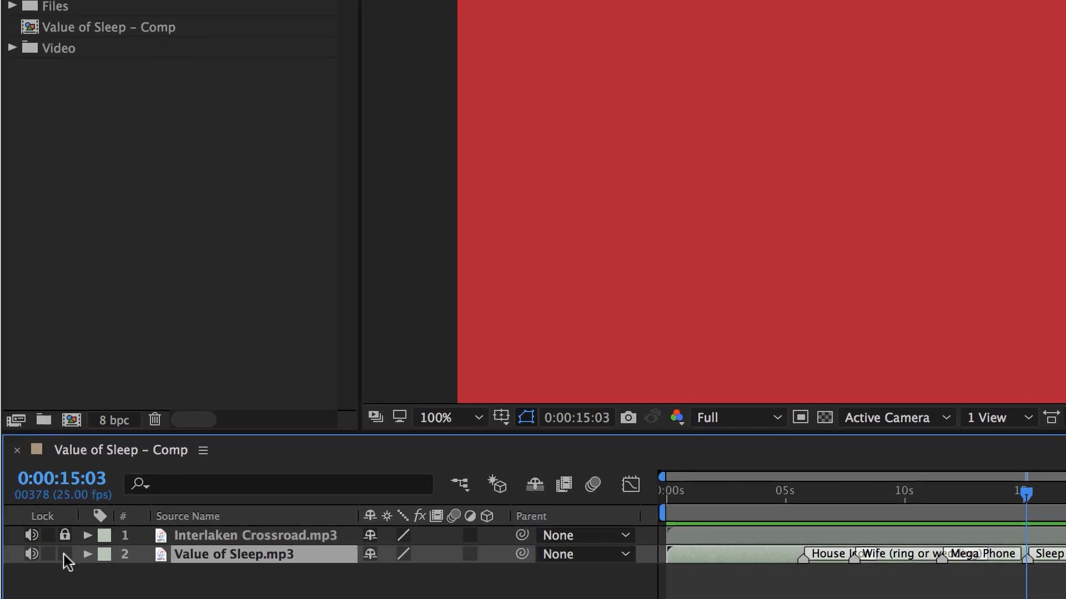
click(64, 554)
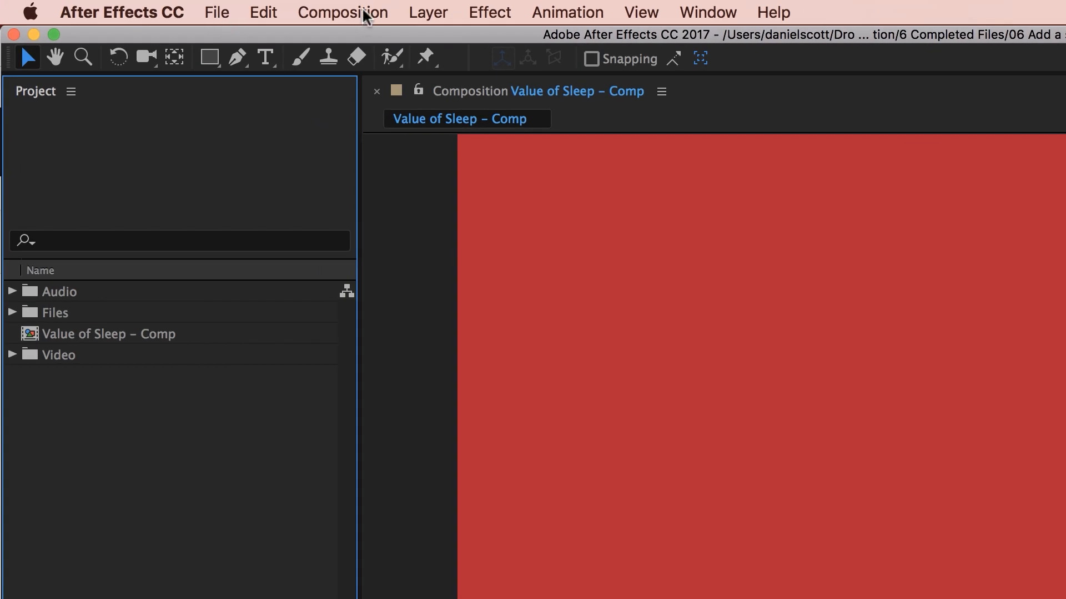
Create a 10-second HDTV 1080 25 composition with a black background (000000), keeping the name Comp 1
click(365, 13)
click(364, 40)
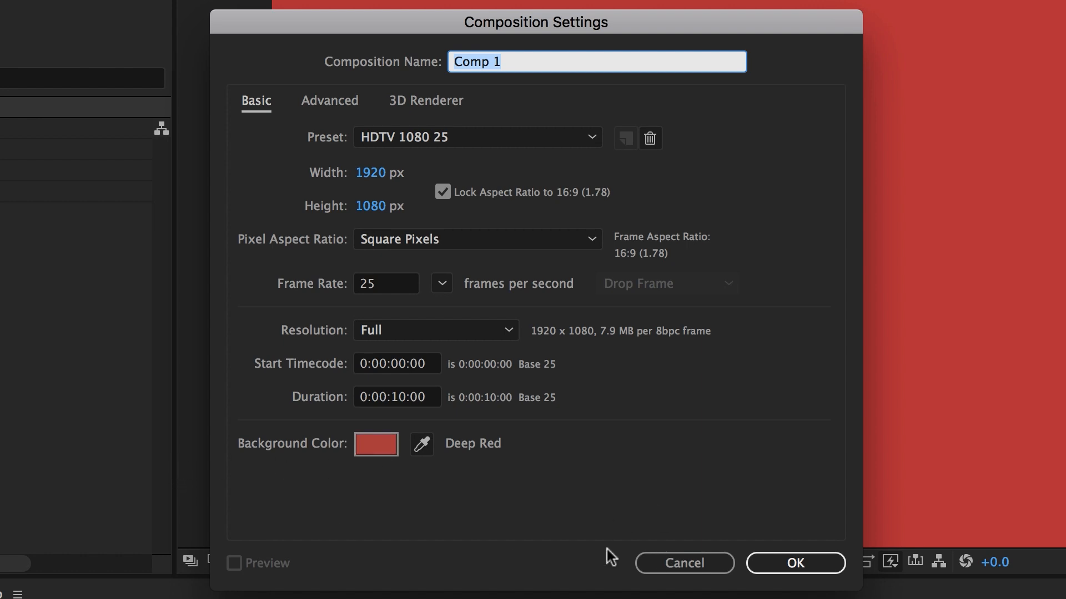
click(422, 444)
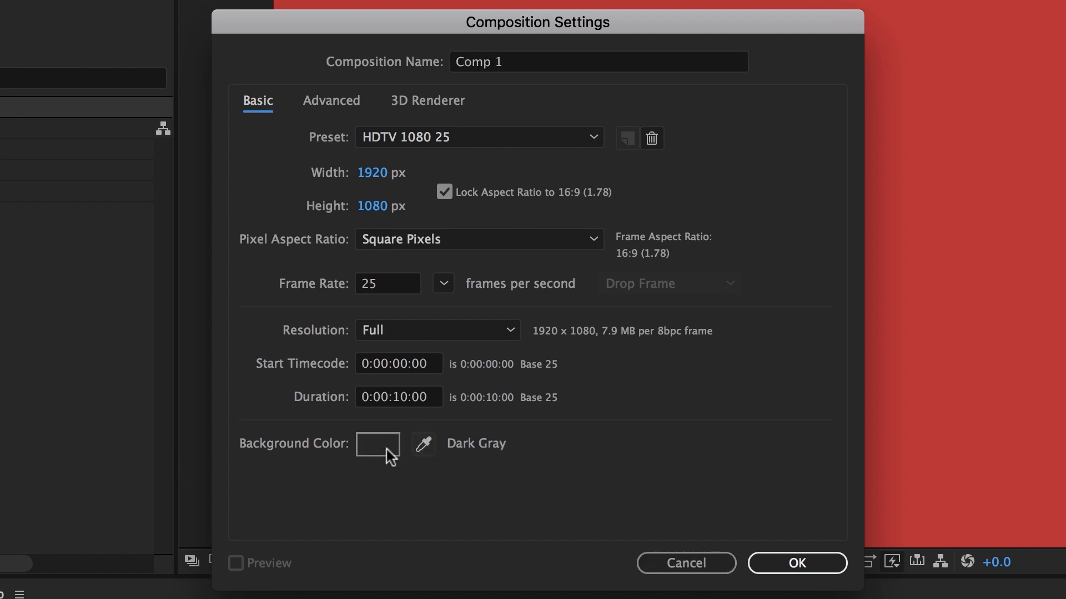
click(377, 444)
click(22, 289)
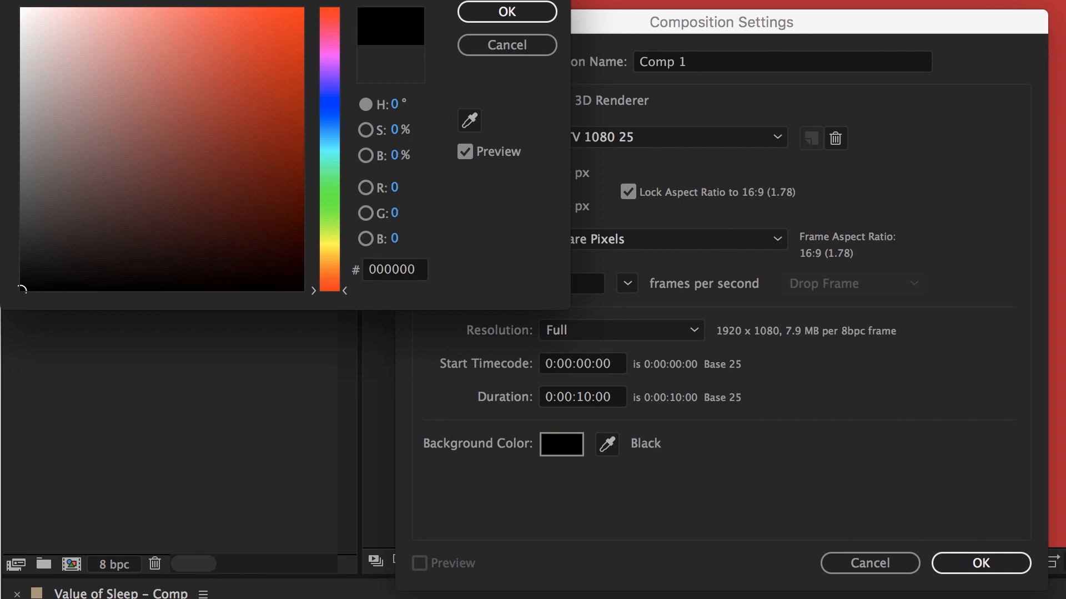
click(552, 11)
click(978, 564)
click(525, 563)
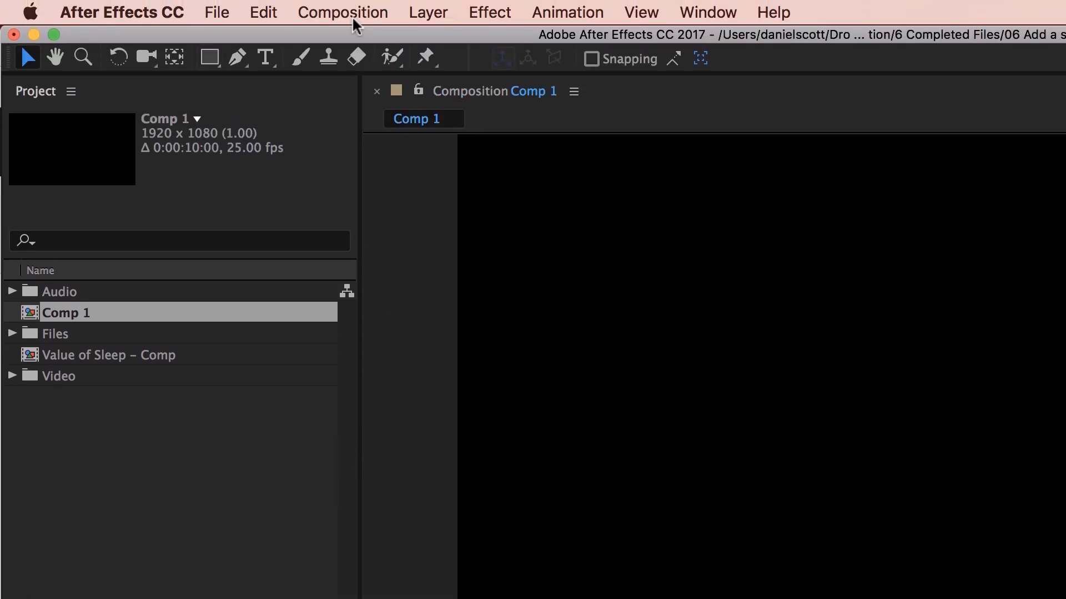
Add a green 1920 x 1080 px solid layer named Background Color to Comp 1
click(429, 12)
mouse_move(449, 40)
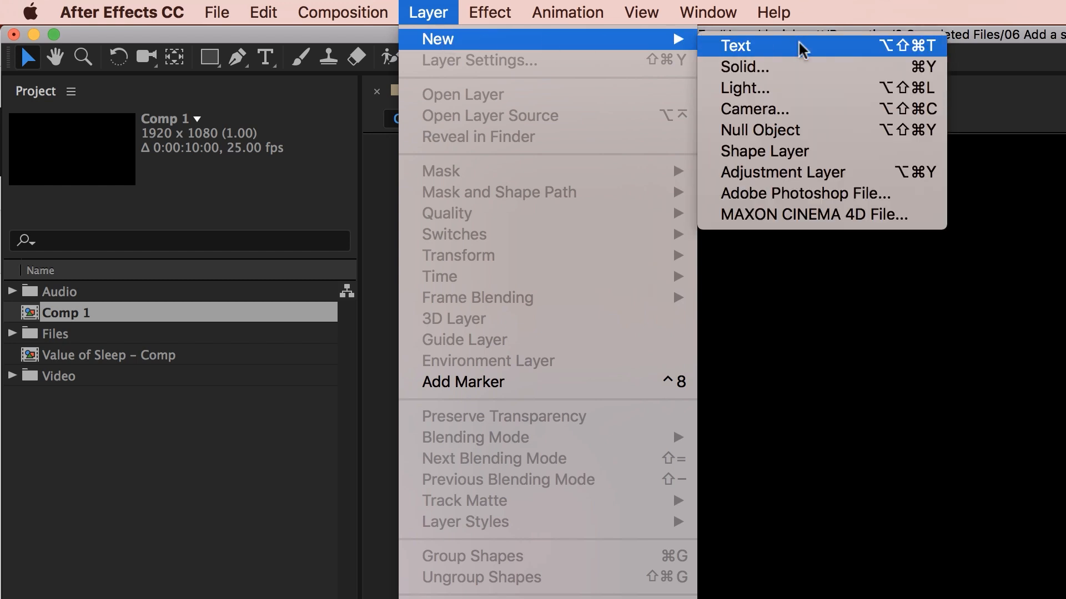
click(755, 69)
text(Background Color)
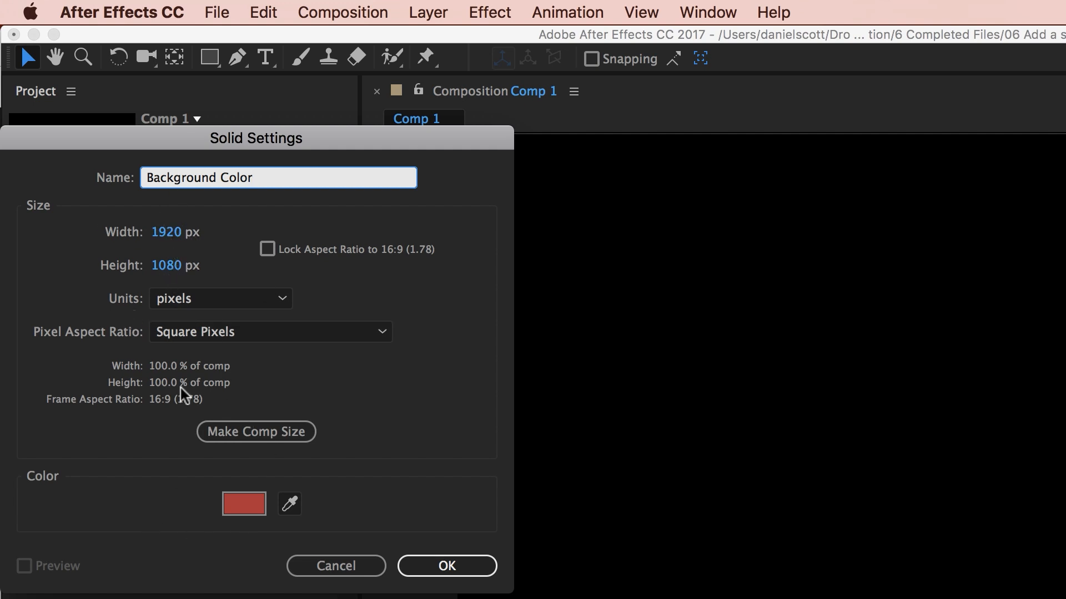
click(244, 504)
click(238, 298)
click(233, 276)
drag(329, 200, 319, 344)
click(488, 174)
click(423, 566)
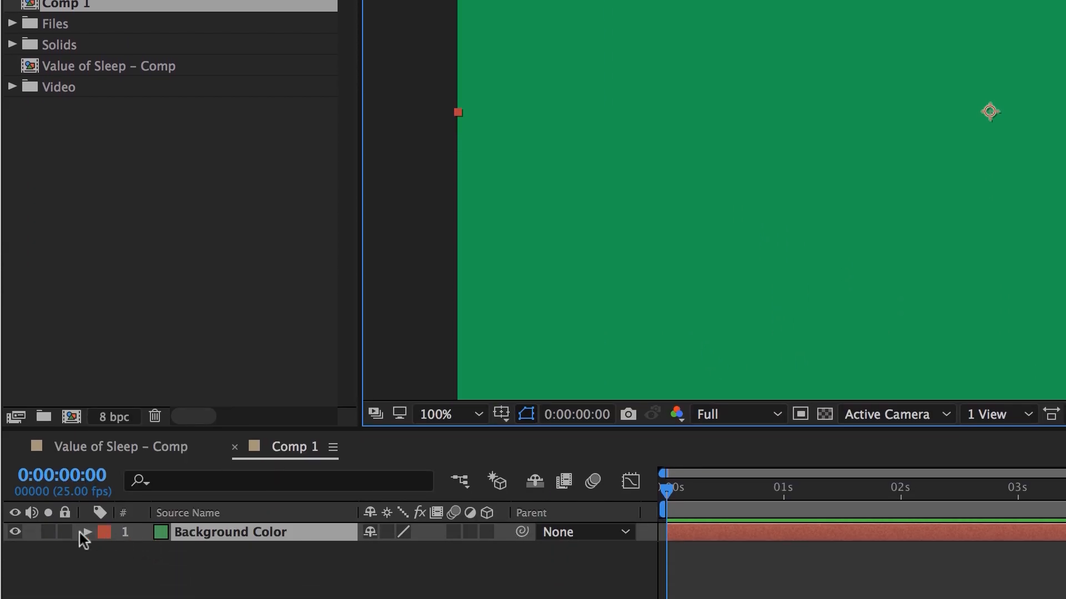
Lock the Background Color solid, unlock it again and delete it from Comp 1
click(65, 532)
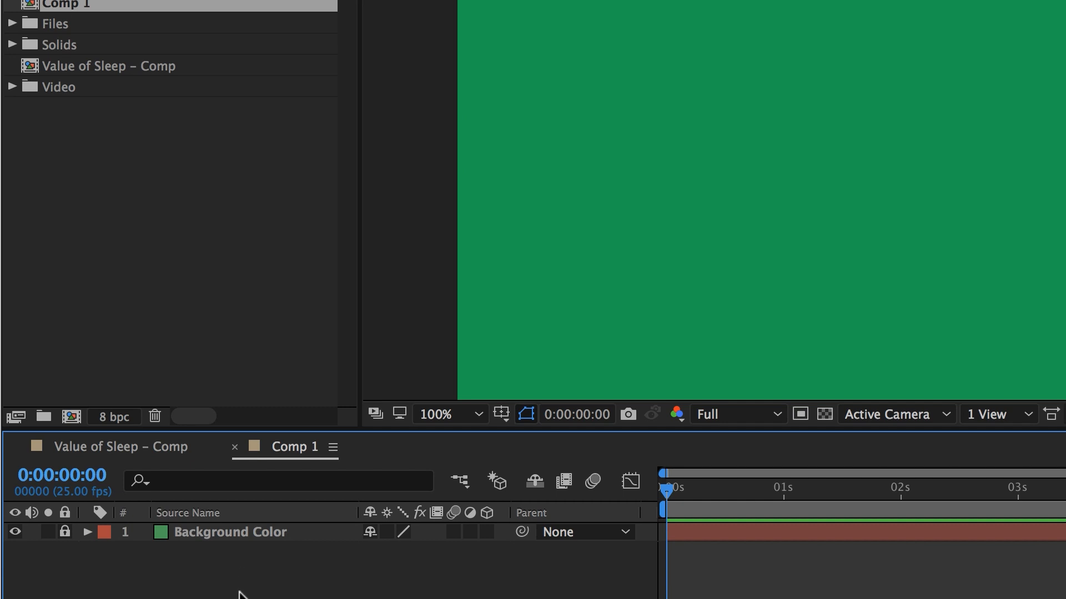
click(195, 532)
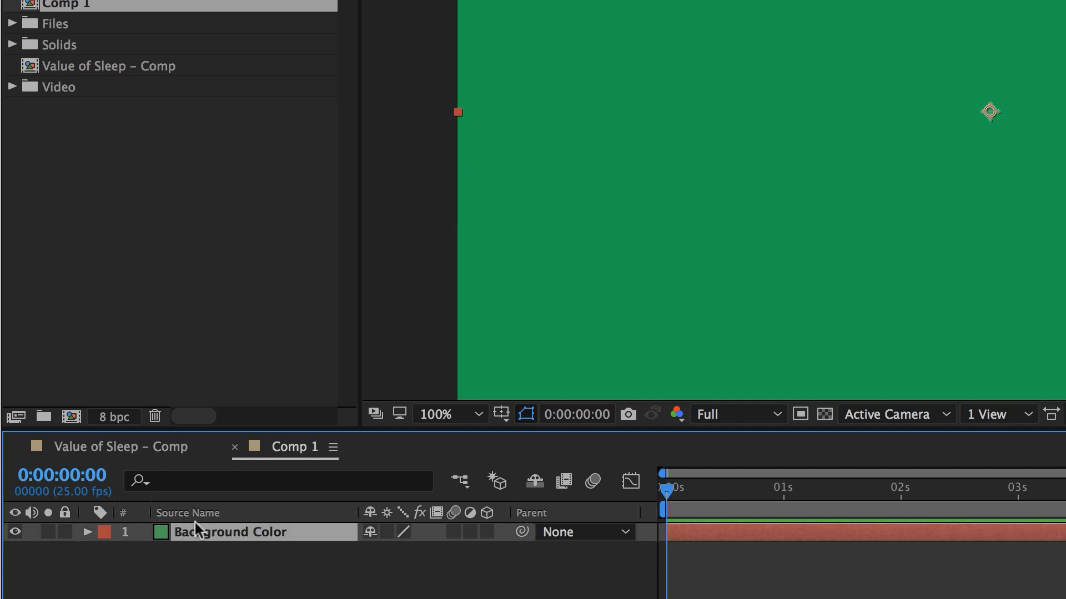
key(Delete)
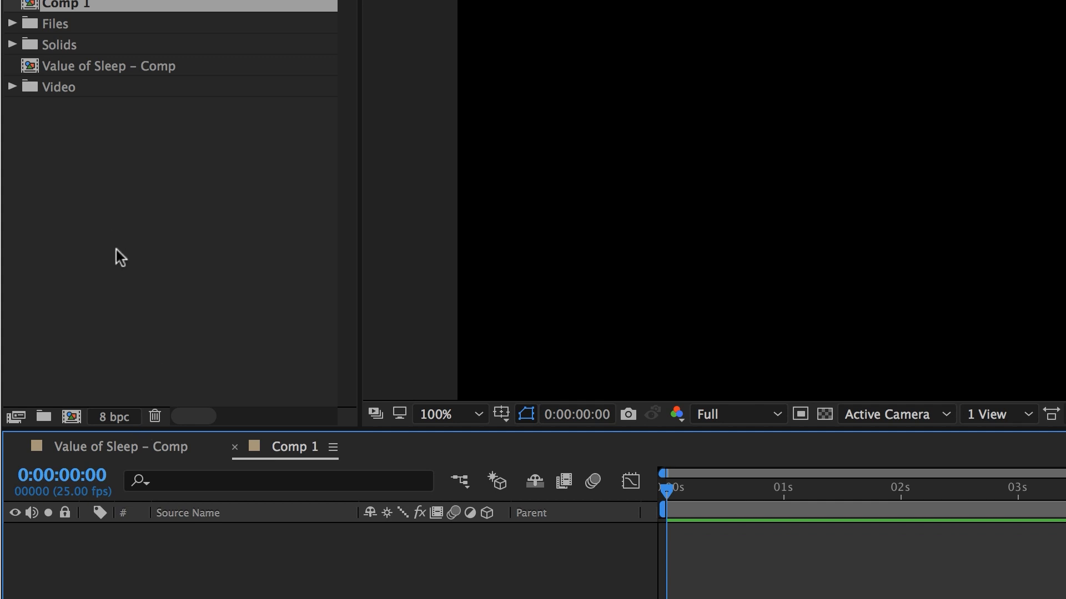
Import Background.jpg from the 01 Icon Pop folder of the Infographics Exercise Files
click(185, 229)
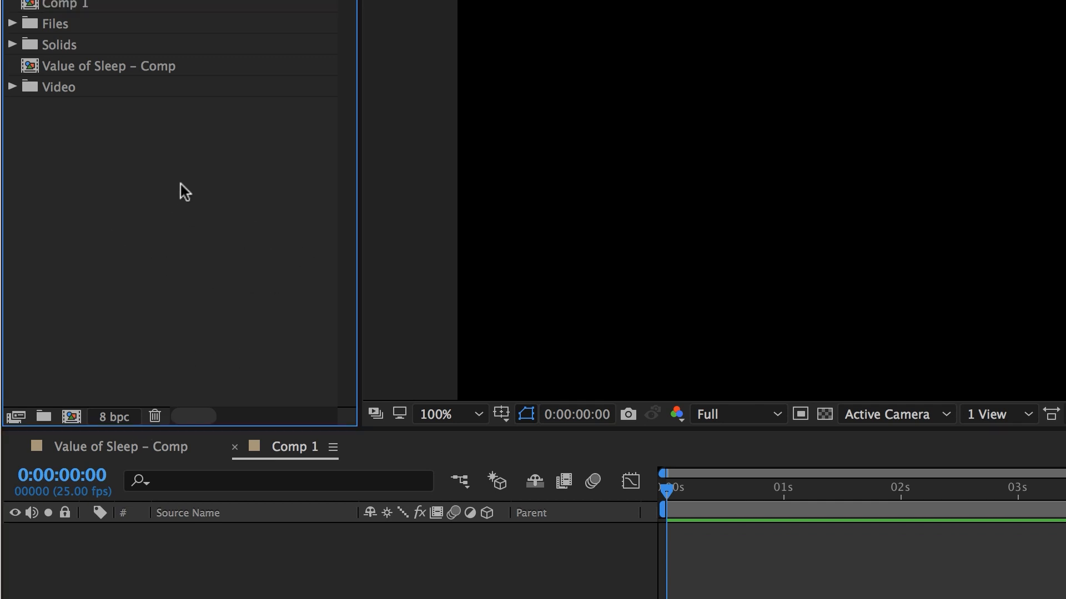
double_click(171, 189)
click(531, 41)
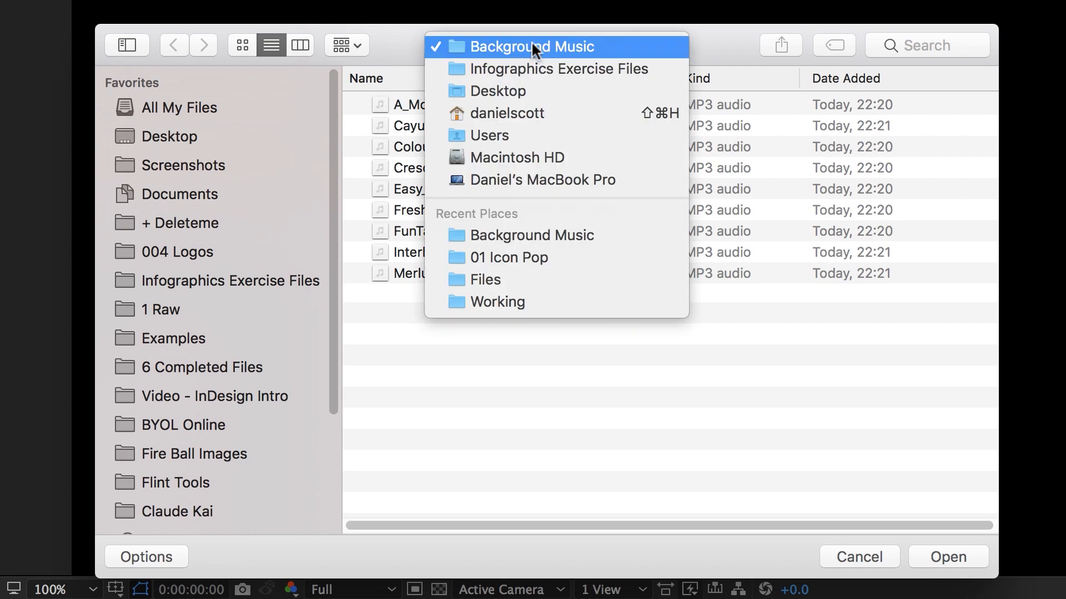
click(530, 68)
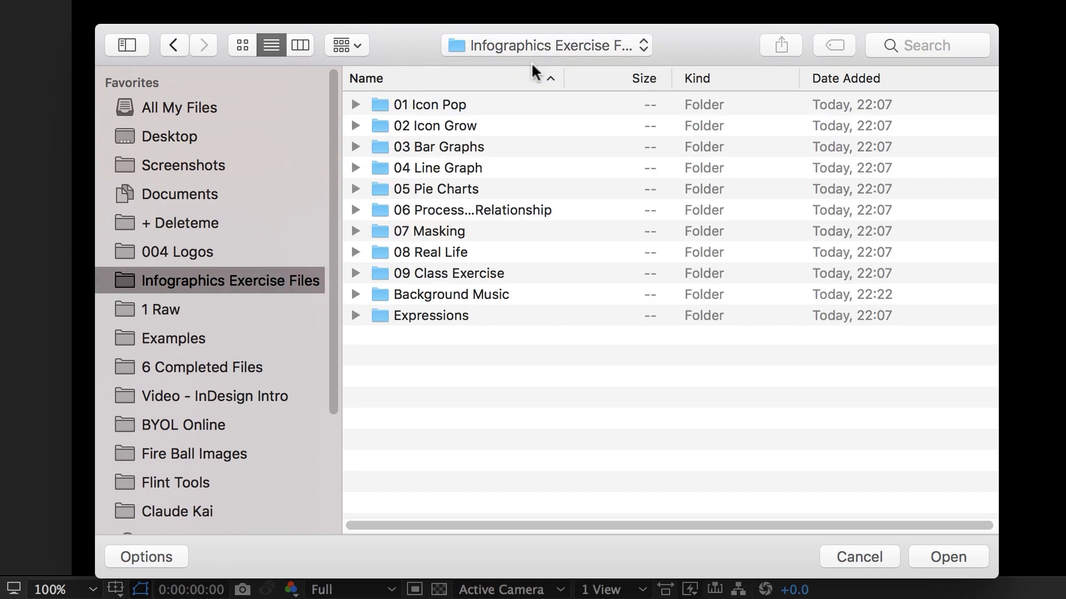
double_click(450, 104)
click(441, 188)
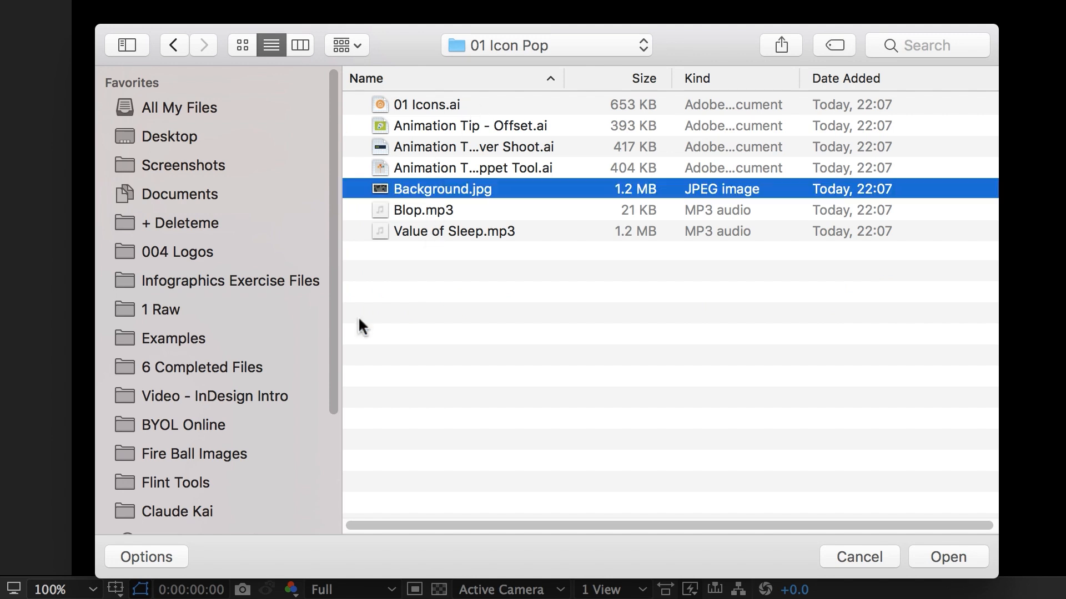
click(943, 555)
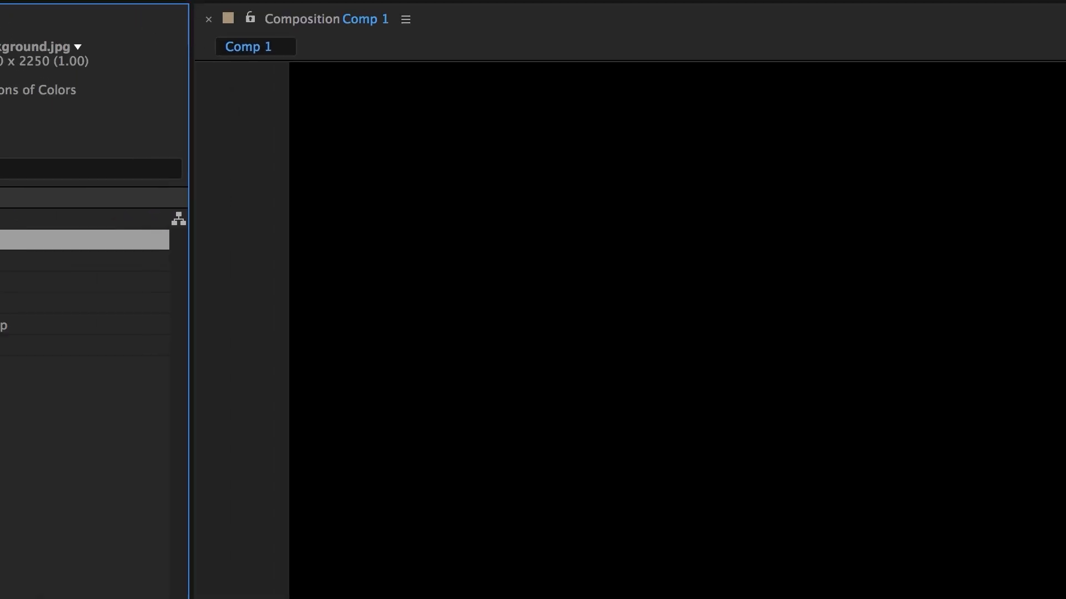
Move Background.jpg into the Files folder, expand that folder and add the image to Comp 1
drag(56, 290, 993, 468)
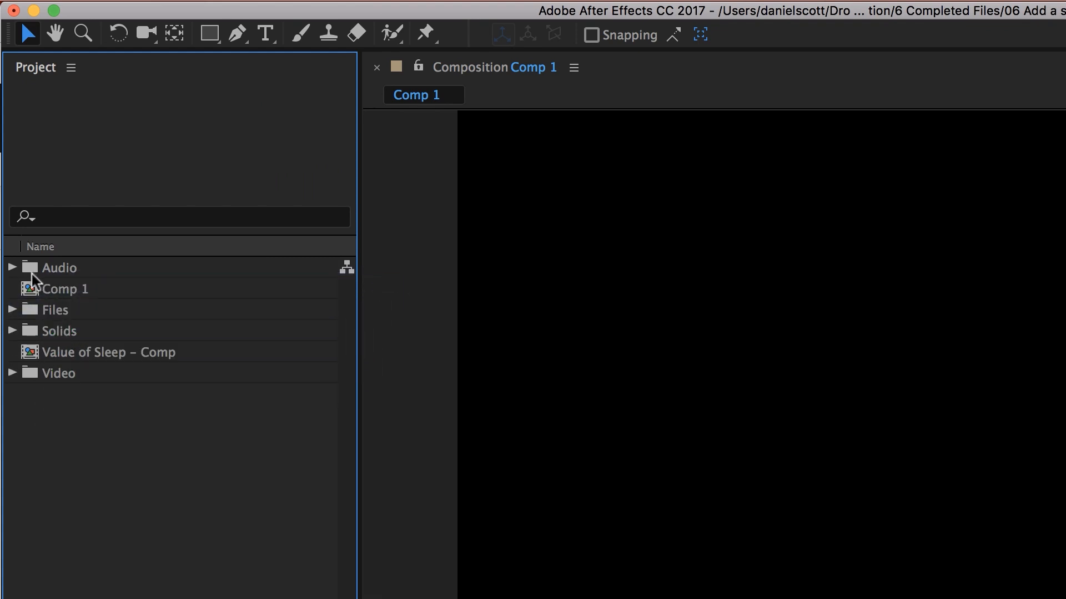
click(12, 310)
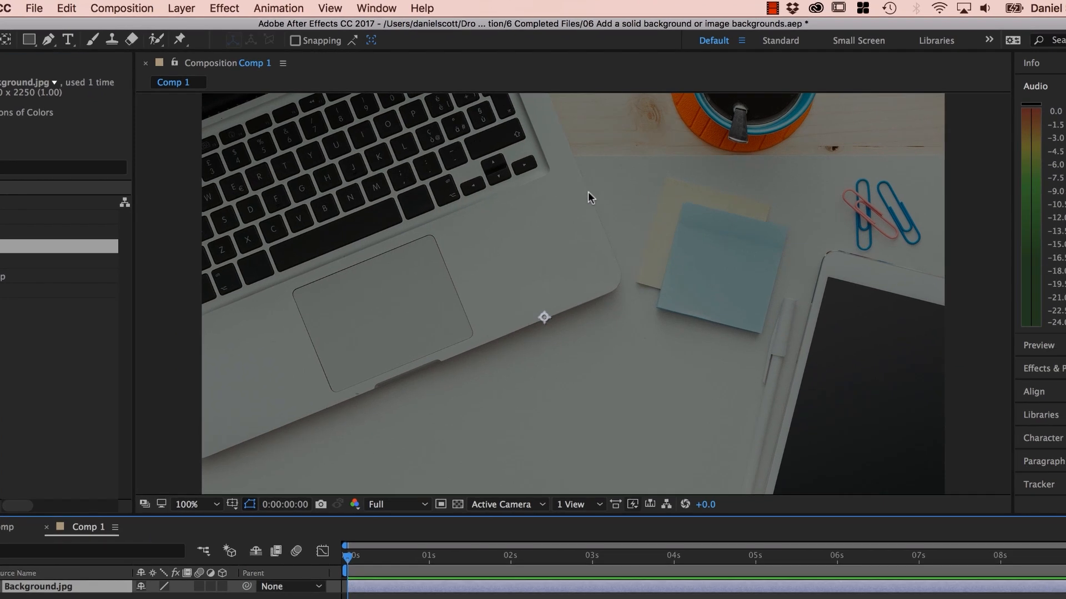
Examine how far the Background.jpg image extends beyond the Comp 1 frame at different magnifications
scroll(771, 216, down, 6)
scroll(739, 235, up, 6)
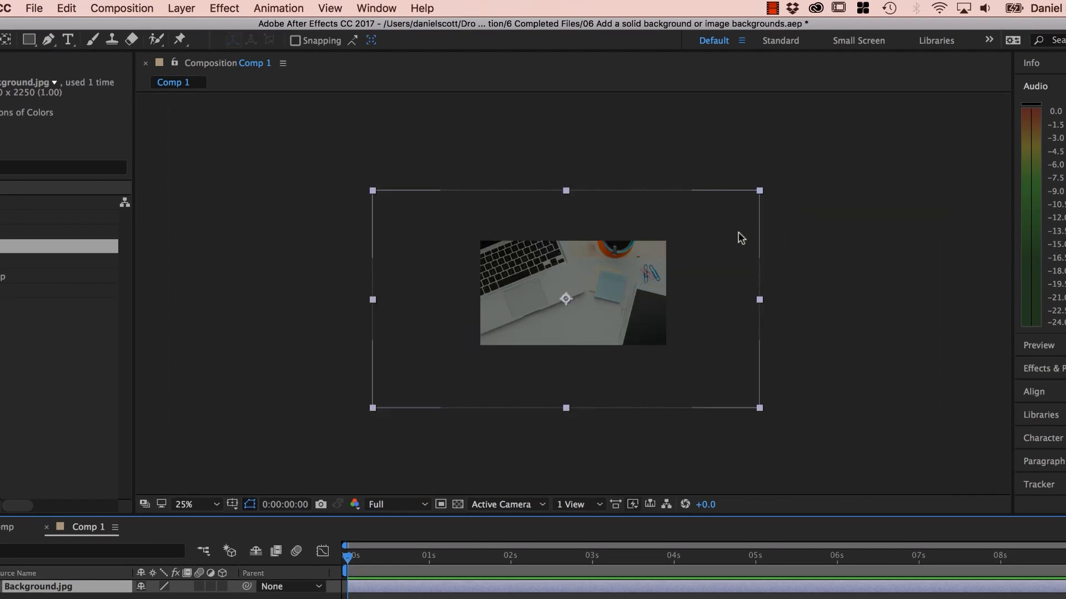
scroll(619, 284, down, 4)
scroll(665, 296, up, 4)
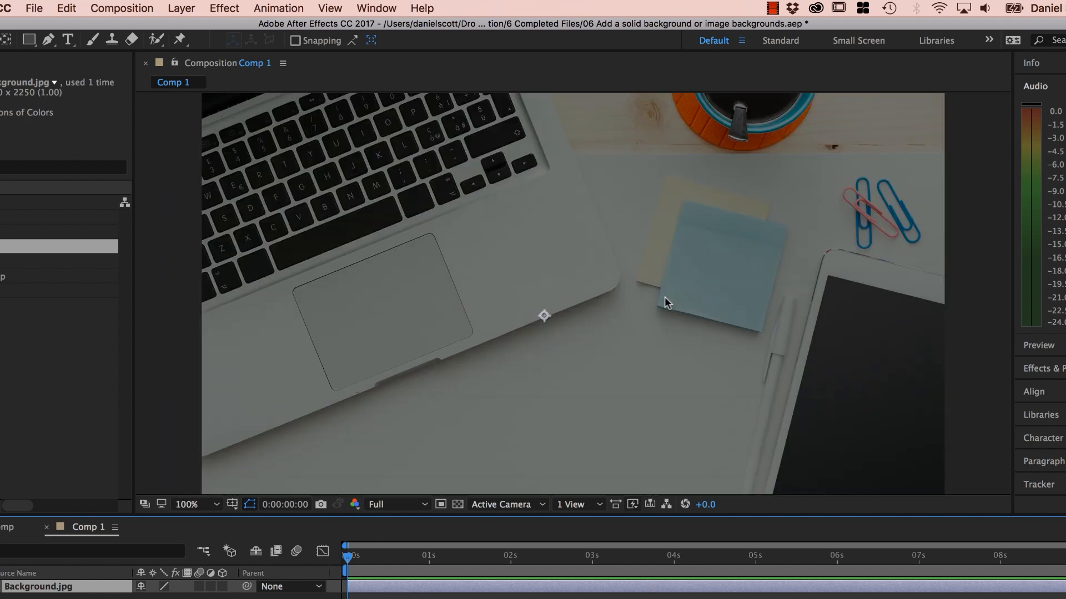
scroll(570, 323, down, 2)
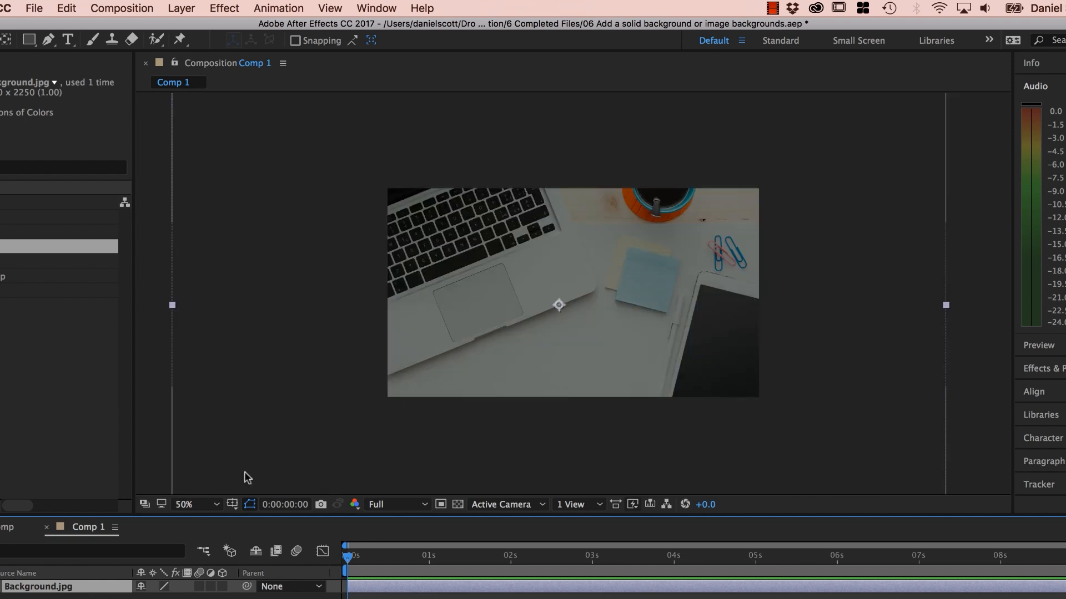
scroll(247, 478, down, 2)
scroll(247, 477, up, 2)
scroll(765, 277, down, 4)
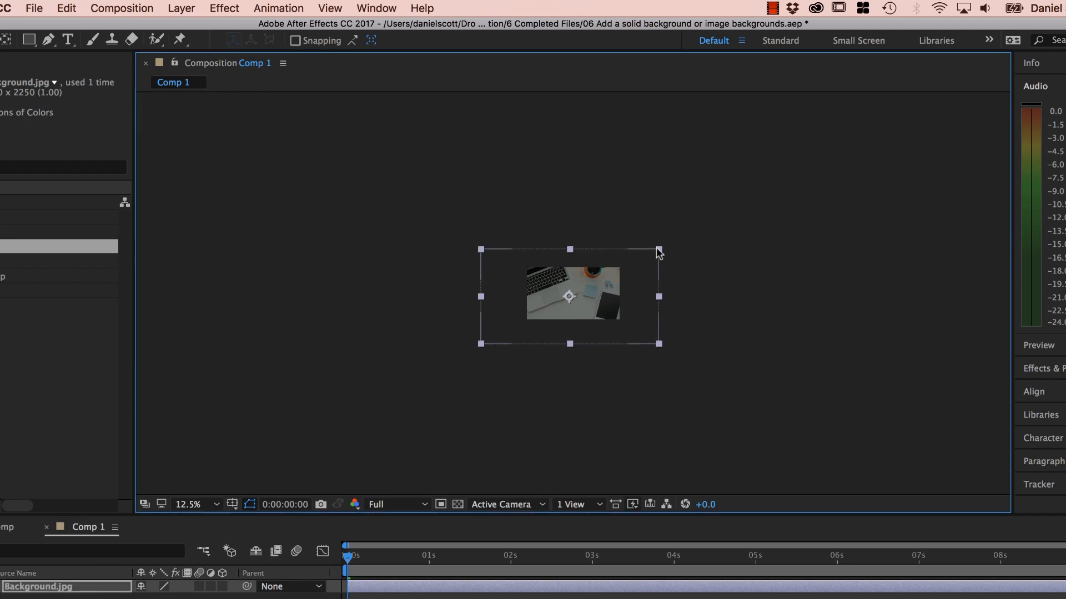
scroll(630, 369, up, 4)
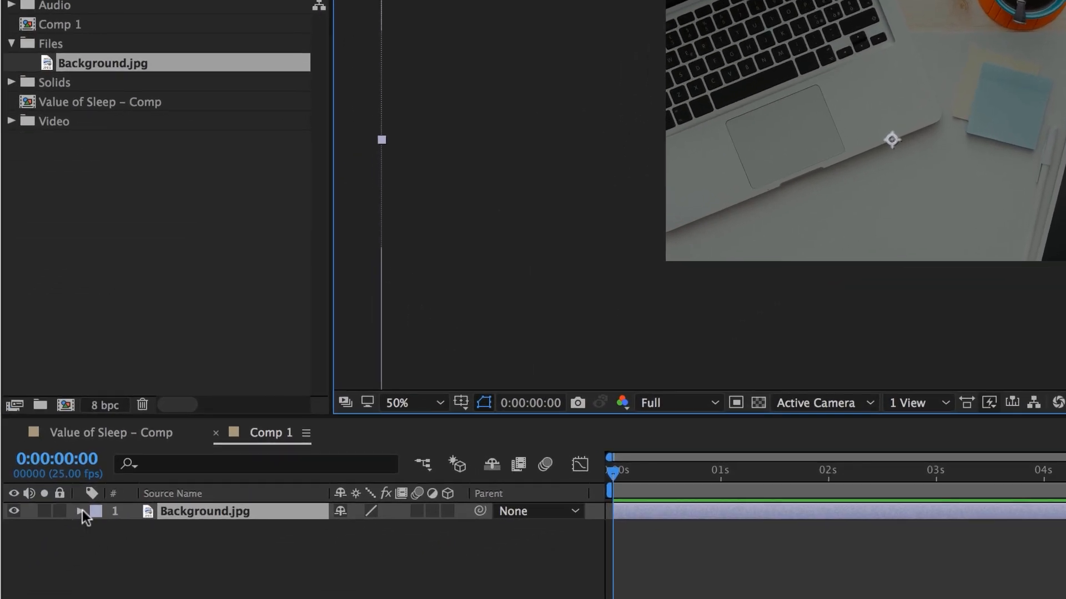
Scale the Background.jpg layer to 50% and move it to about position 922, 534 so it fills the frame
click(0, 587)
click(97, 529)
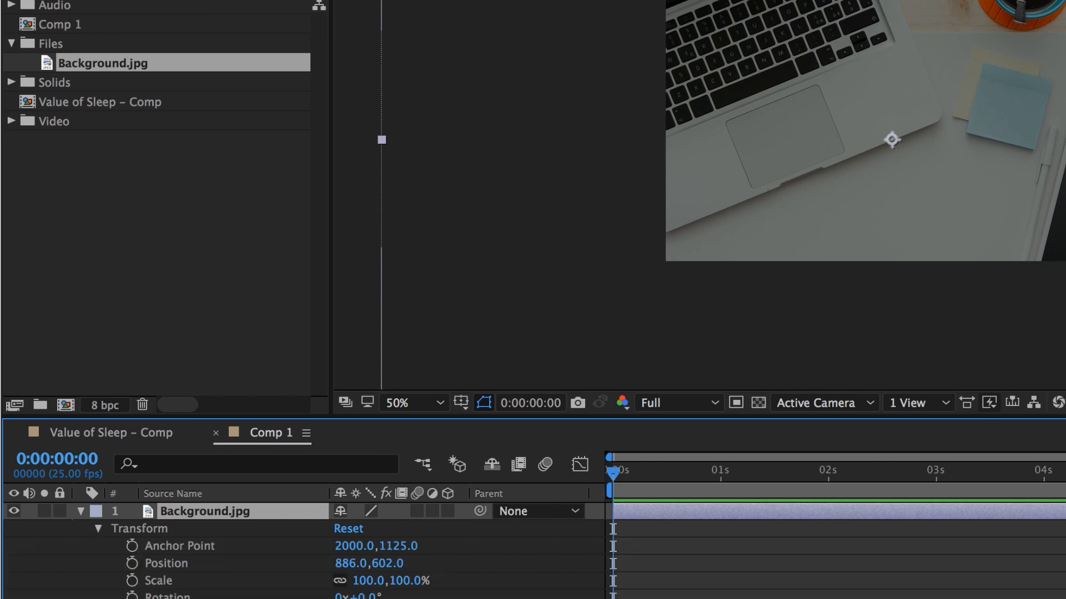
drag(376, 579, 329, 590)
drag(888, 286, 898, 268)
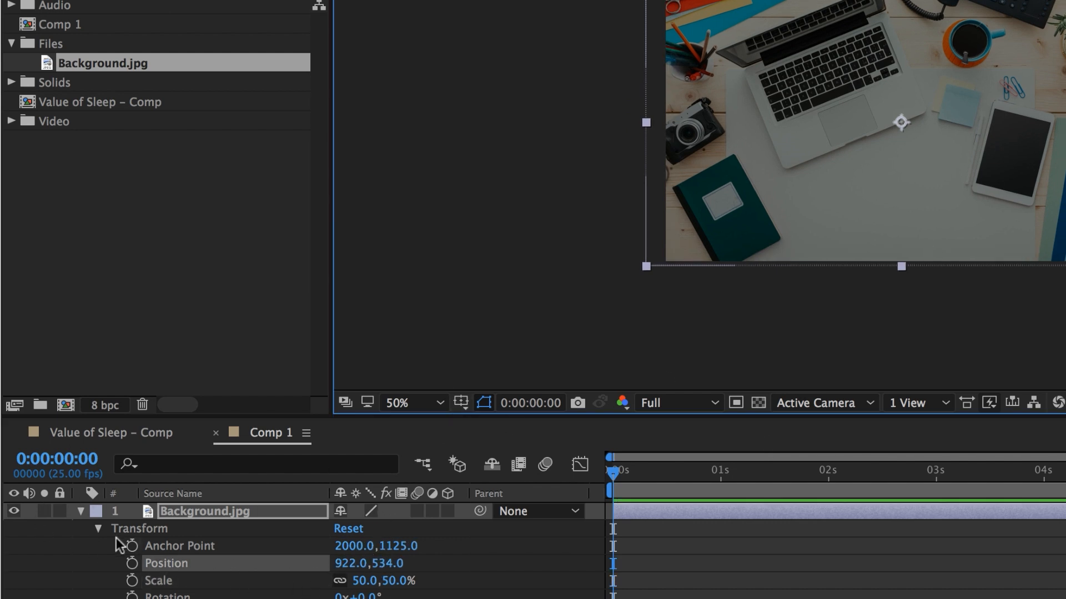
Collapse the Background.jpg layer's properties, deselect it and lock the layer
click(80, 511)
click(499, 333)
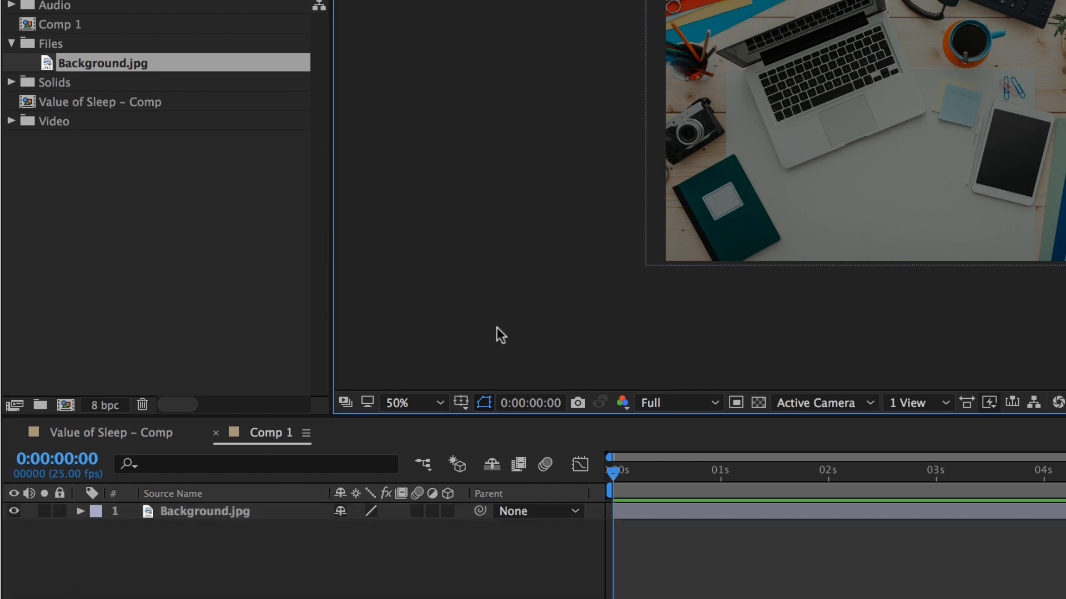
click(60, 512)
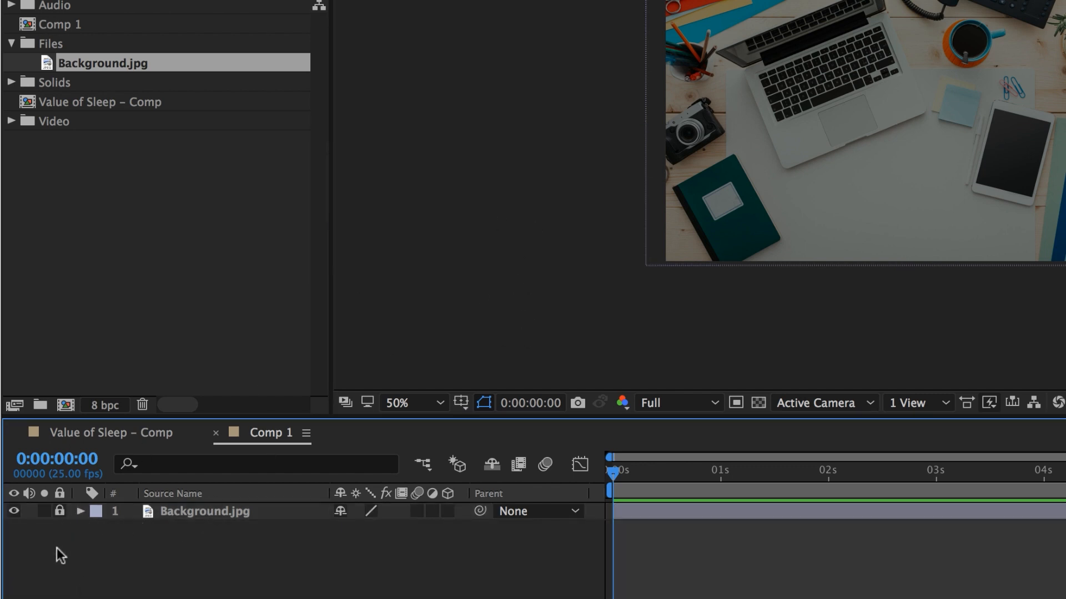
click(534, 355)
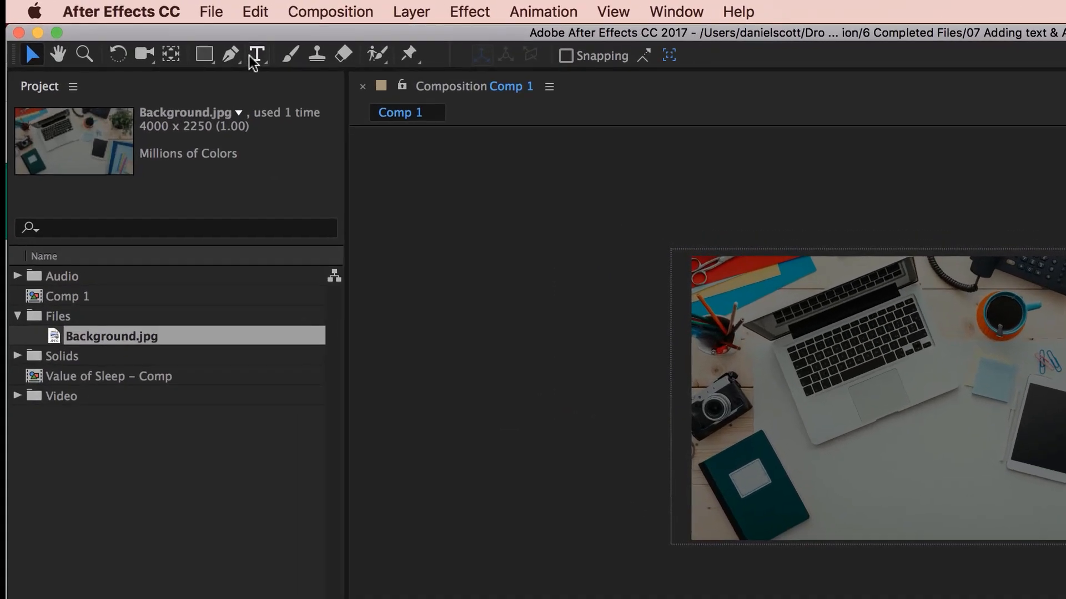
Draw a text box over the middle of Comp 1, fill it with placeholder text and delete that text layer
click(199, 33)
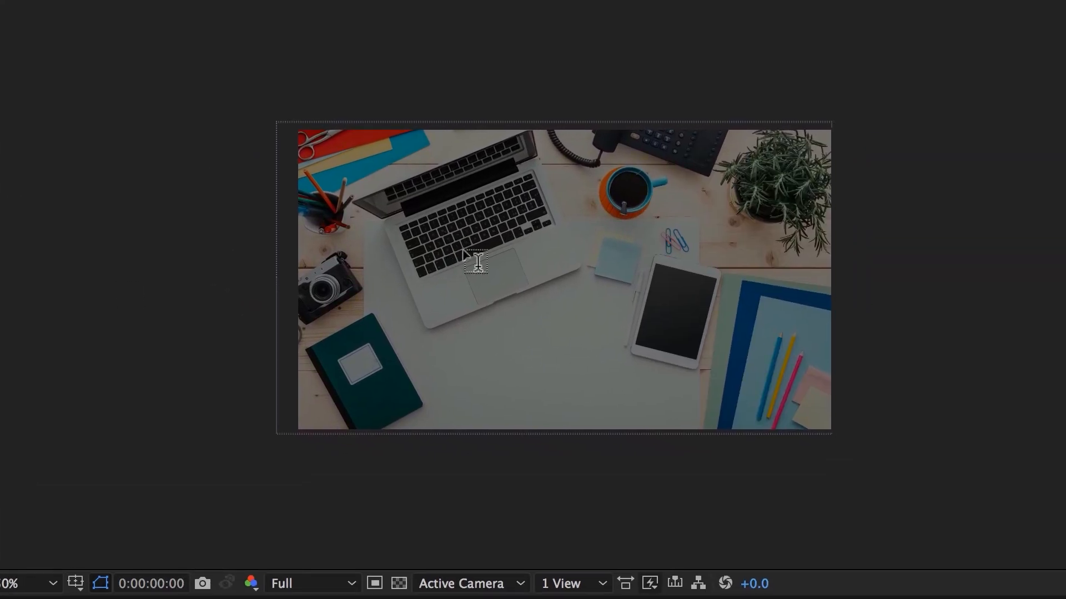
drag(436, 232, 687, 348)
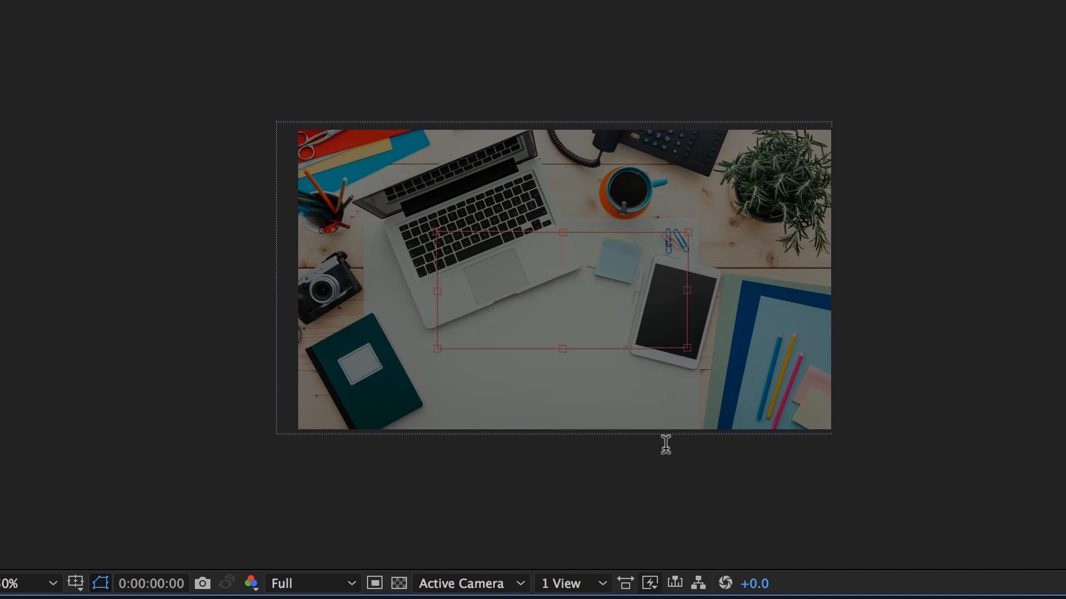
text(fassadfasd saf sfd asdfa)
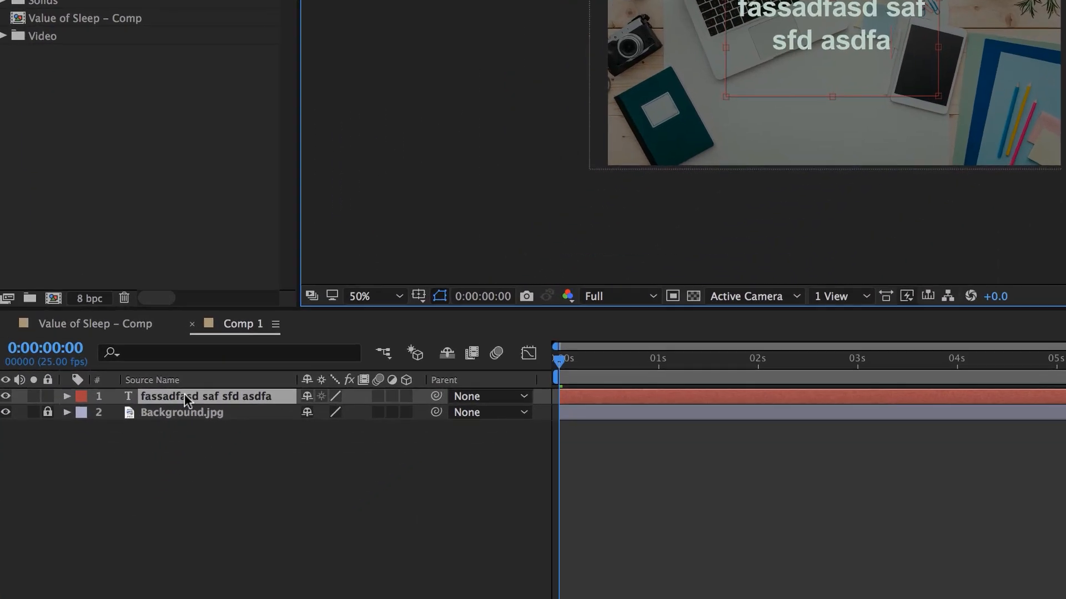
key(Delete)
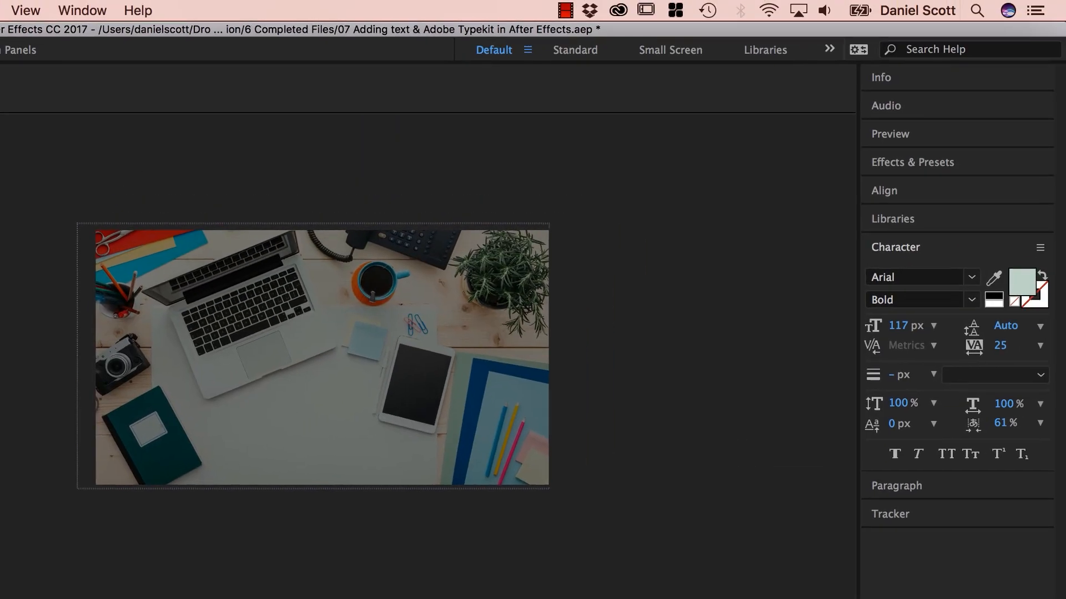
Add a point text layer with placeholder text over the image in Comp 1 and left-align its paragraph
click(279, 411)
text(dfsadfasdfsadfasdfsadf)
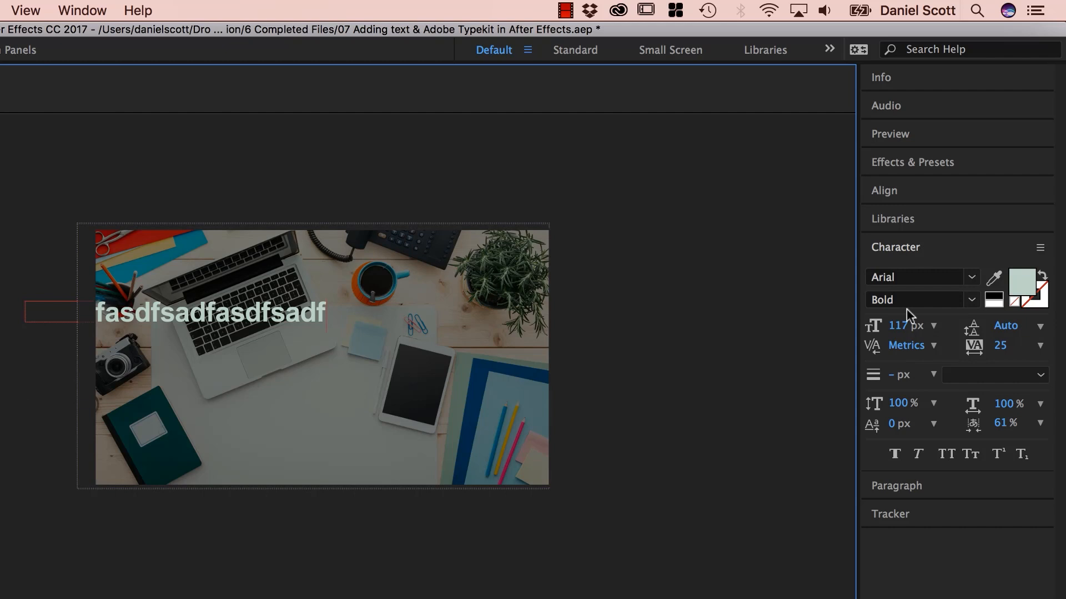
click(898, 487)
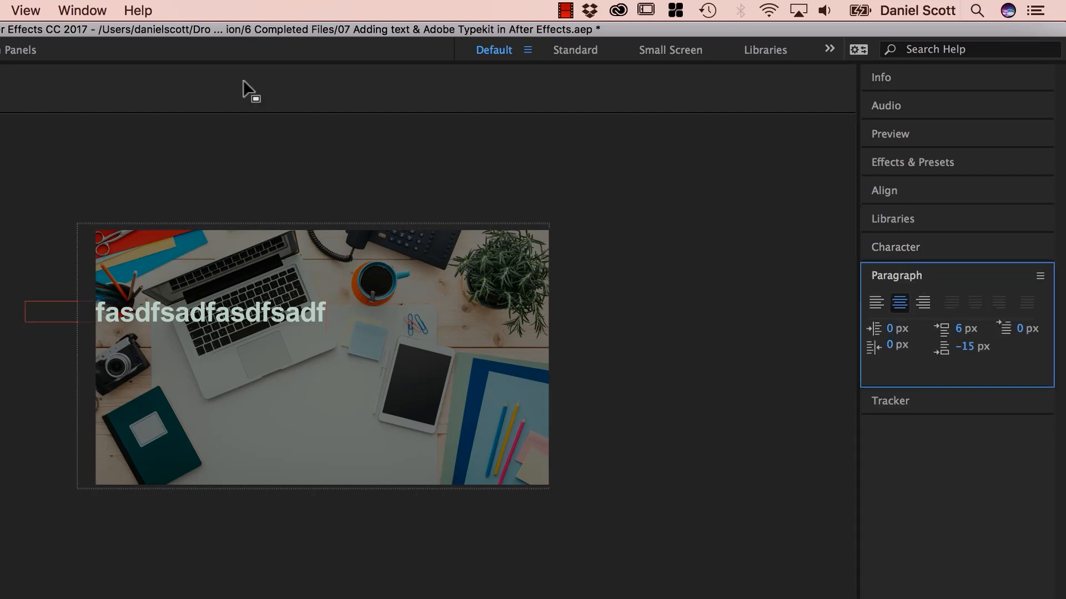
click(91, 9)
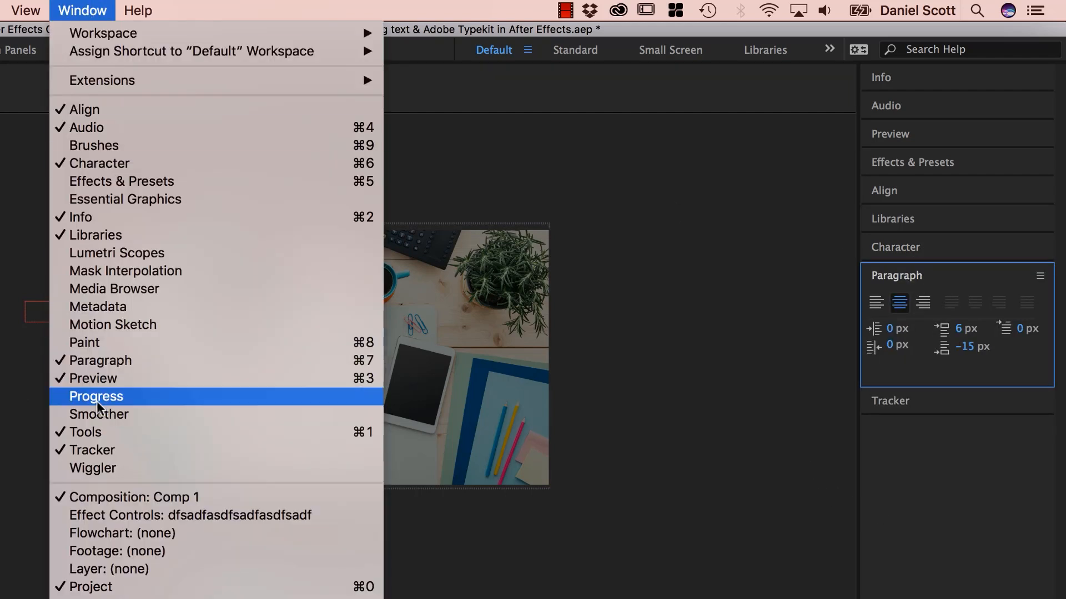
click(89, 11)
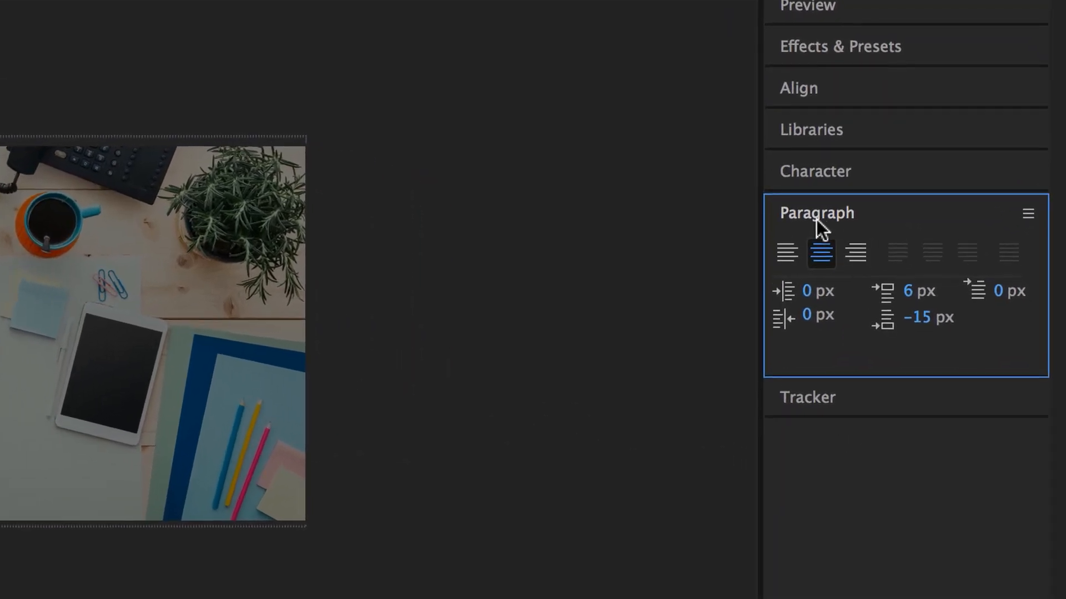
click(792, 261)
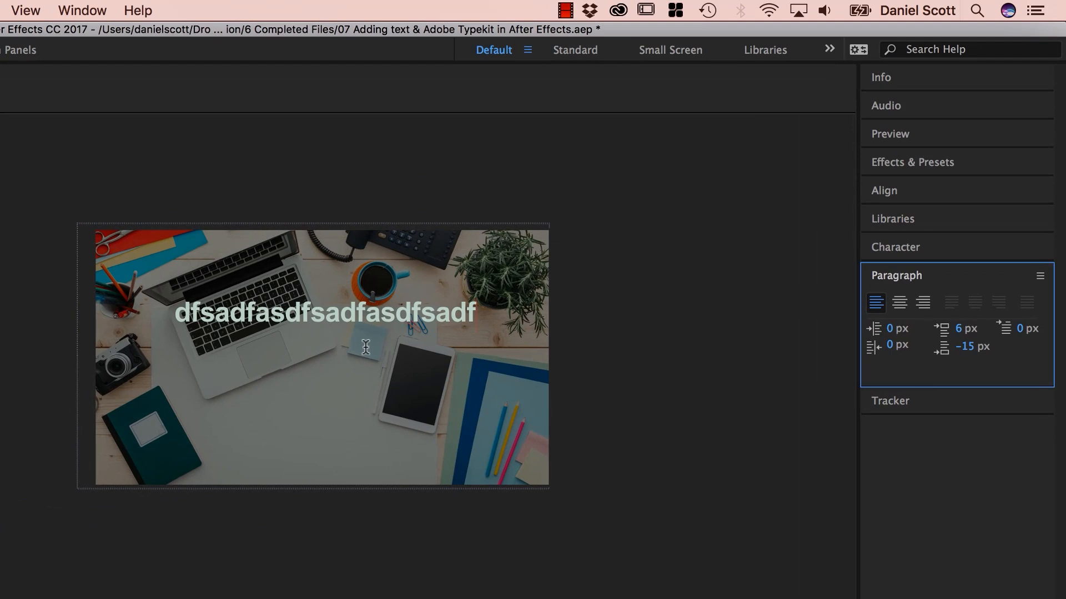
Replace the placeholder with the pasted two-line title "The value of sleep for creatives" and set it in All Caps
key(super+a)
key(super+v)
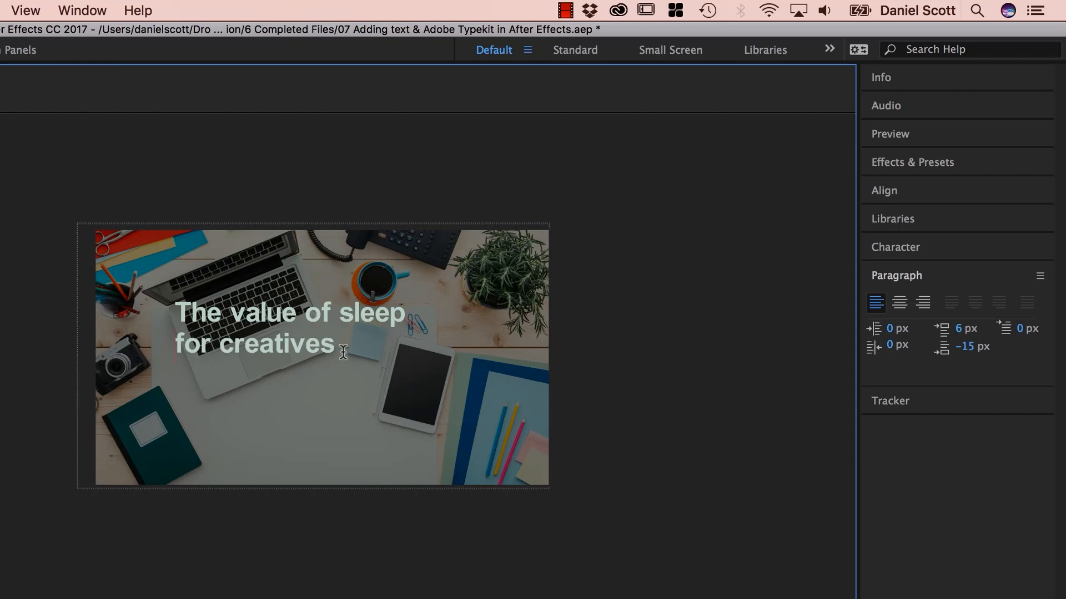
drag(343, 353, 152, 373)
click(905, 254)
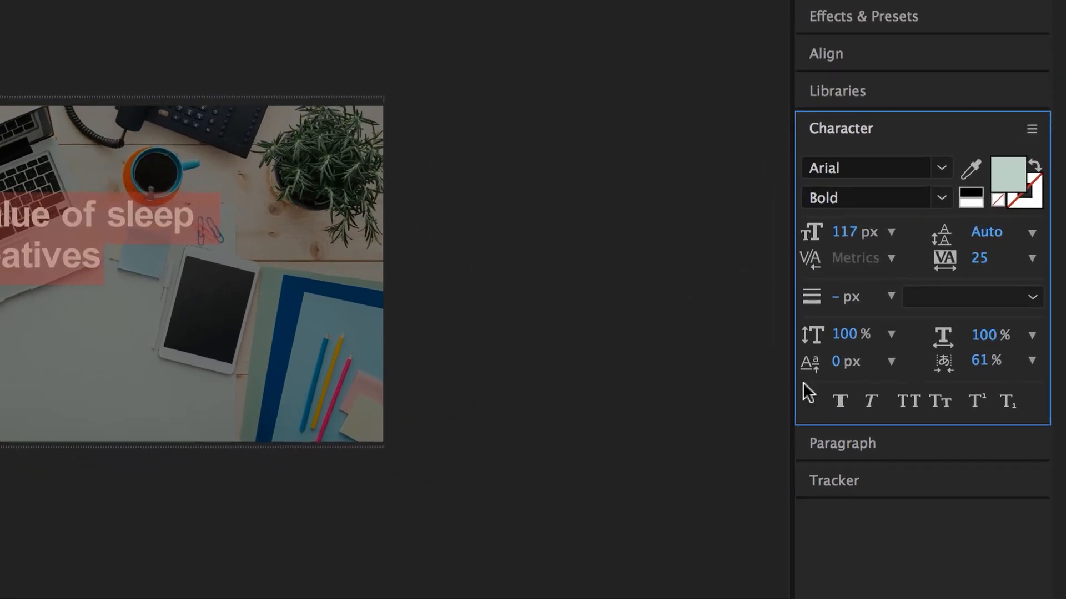
click(892, 377)
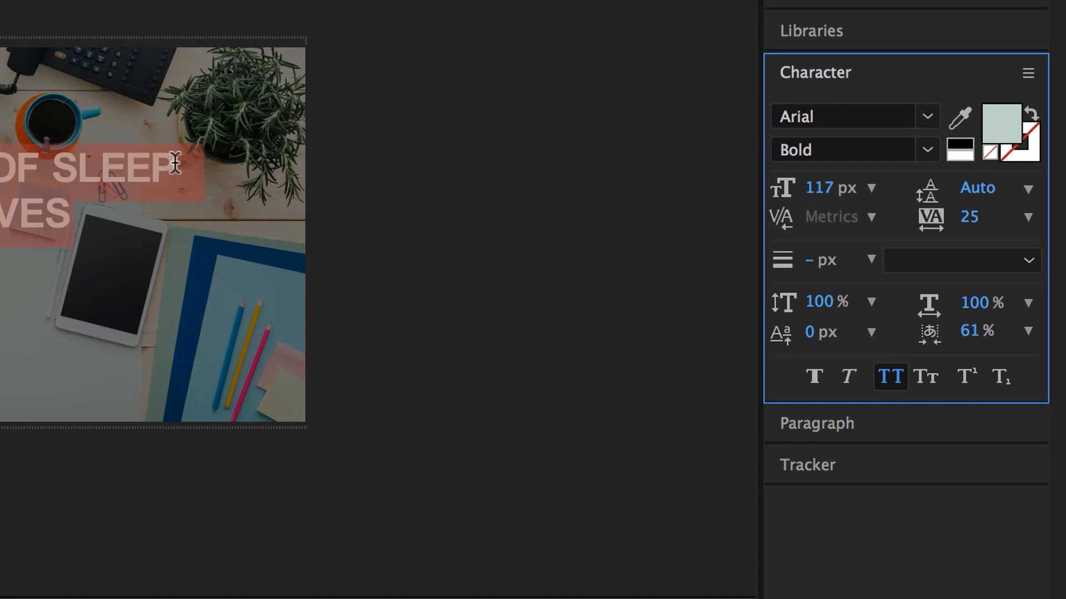
Look through the installed fonts available for the title text and leave the font choice as it is
click(927, 117)
scroll(892, 384, down, 5)
scroll(891, 384, down, 10)
key(Escape)
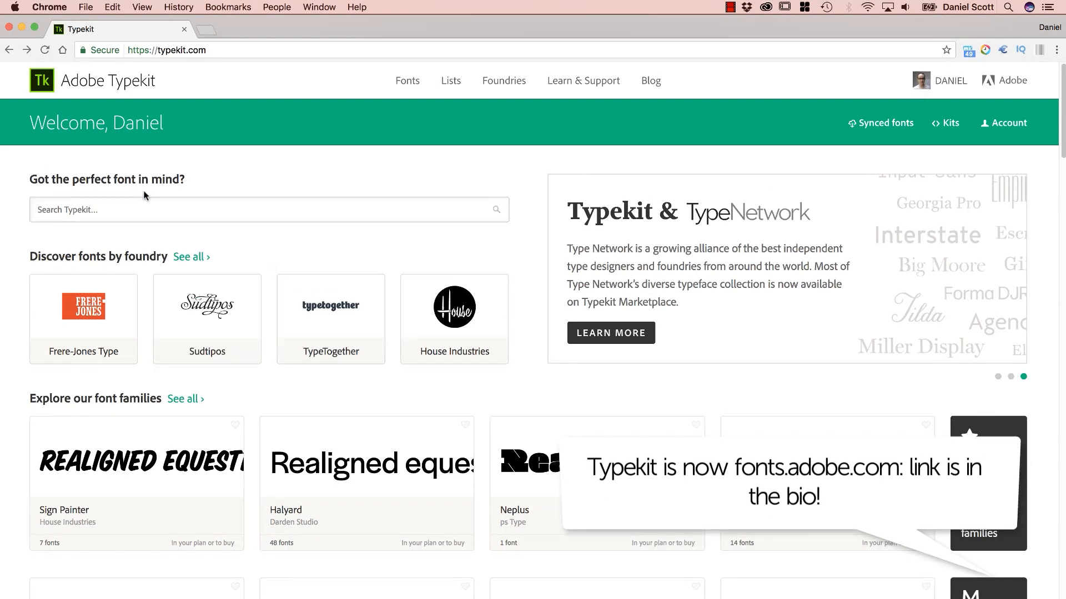
Switch to the Adobe Typekit website in Chrome and browse its font families, including those recommended for headings
scroll(398, 298, down, 8)
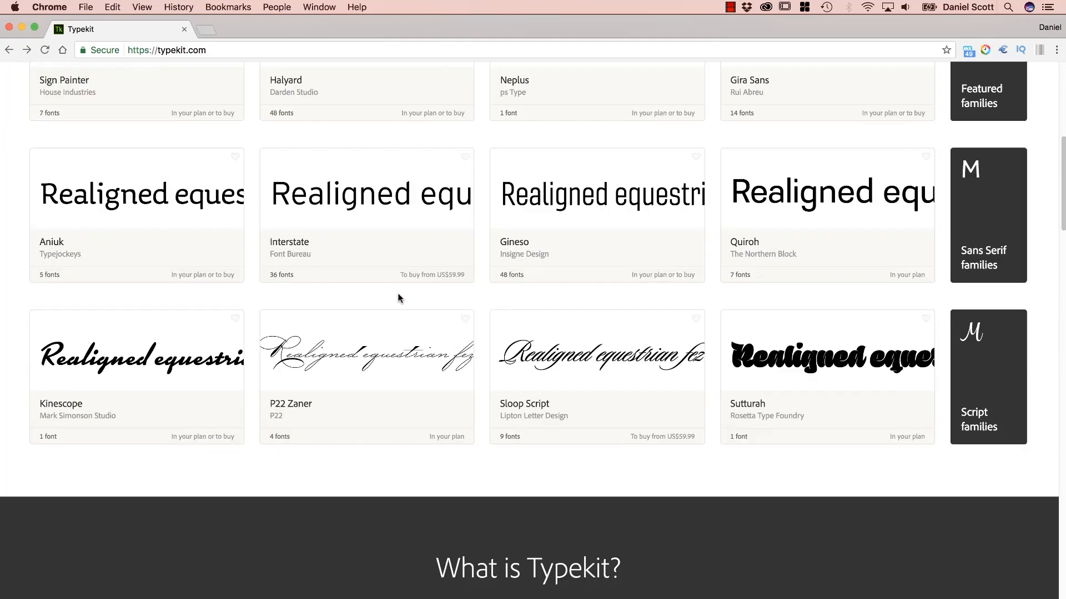
scroll(605, 403, up, 8)
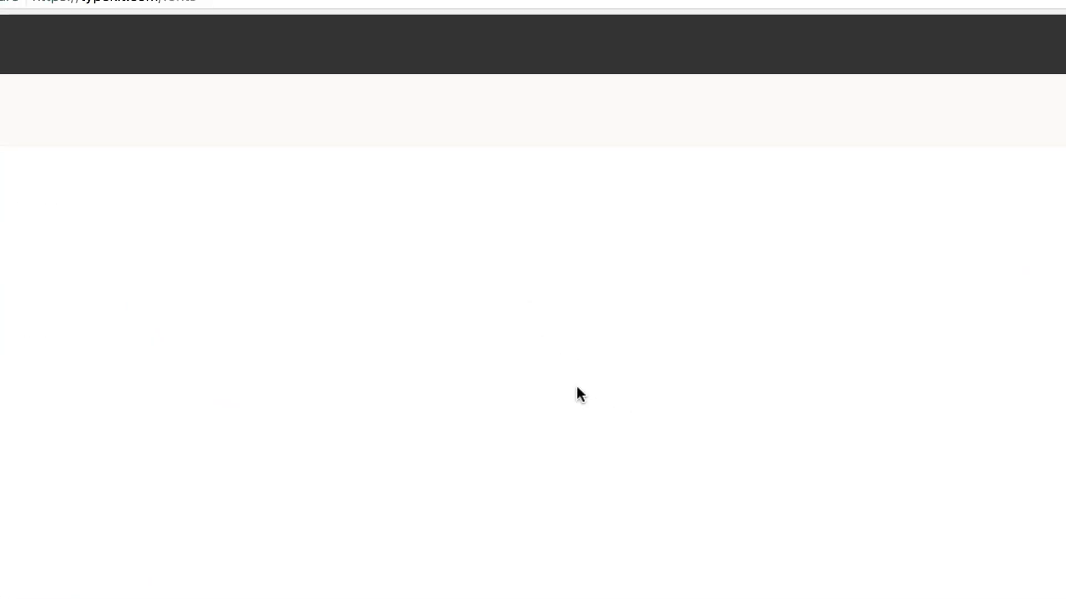
scroll(500, 308, down, 15)
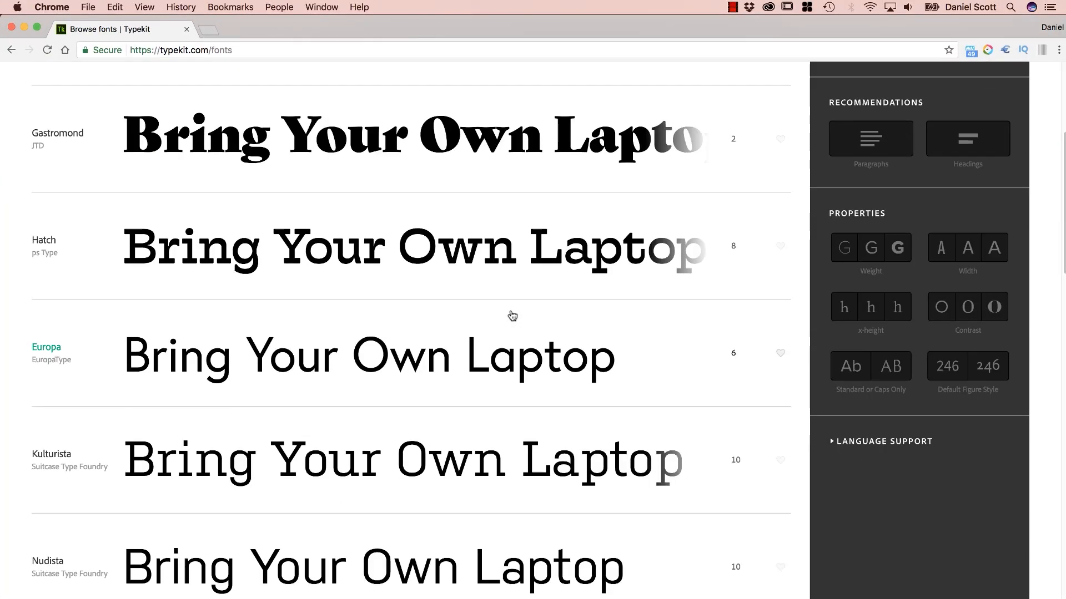
scroll(499, 355, up, 15)
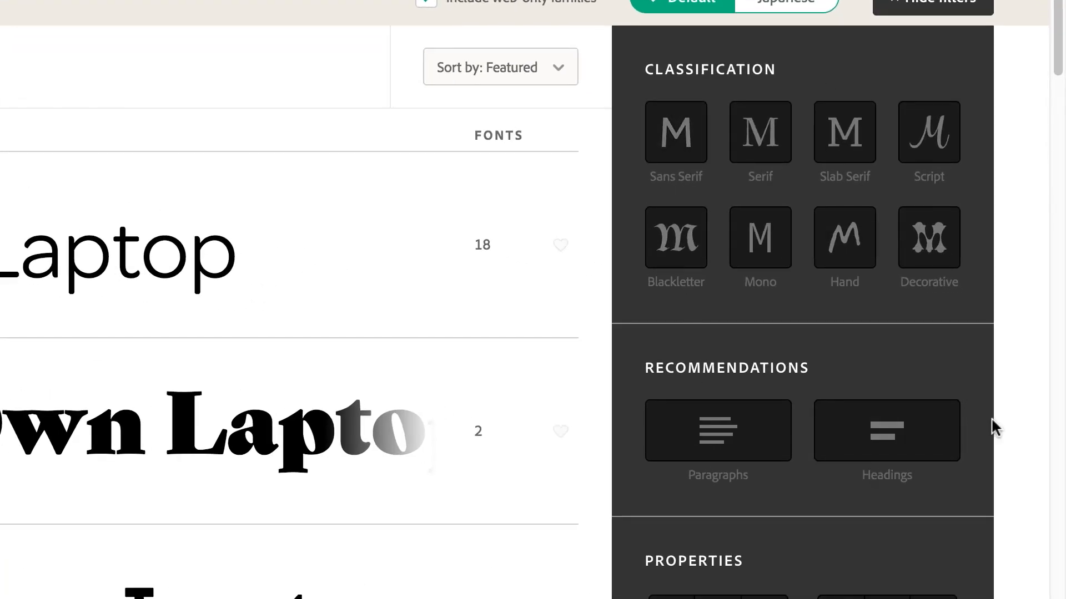
click(880, 440)
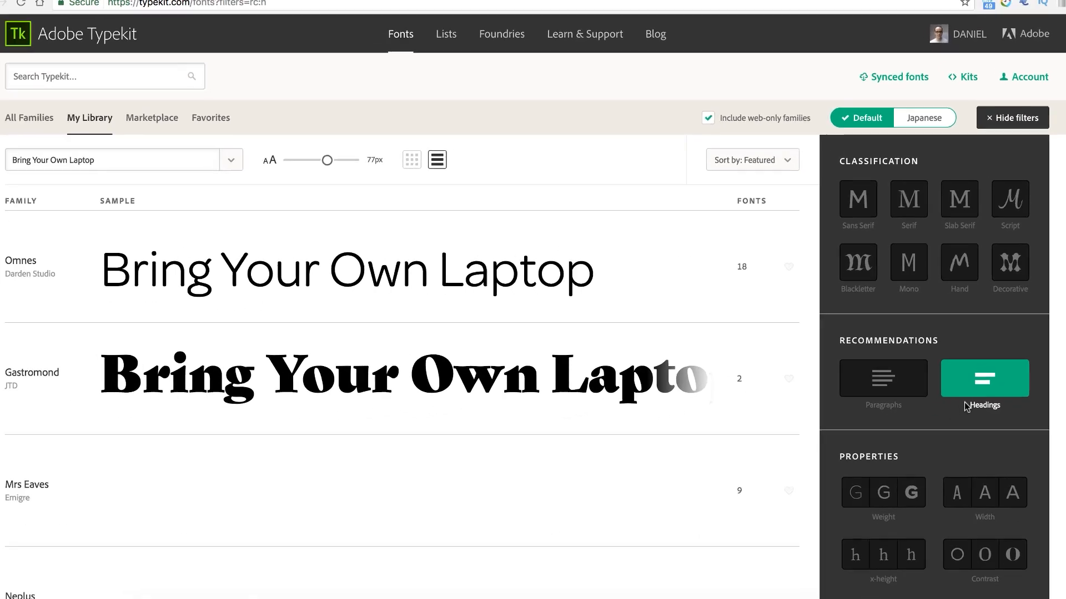
click(1016, 383)
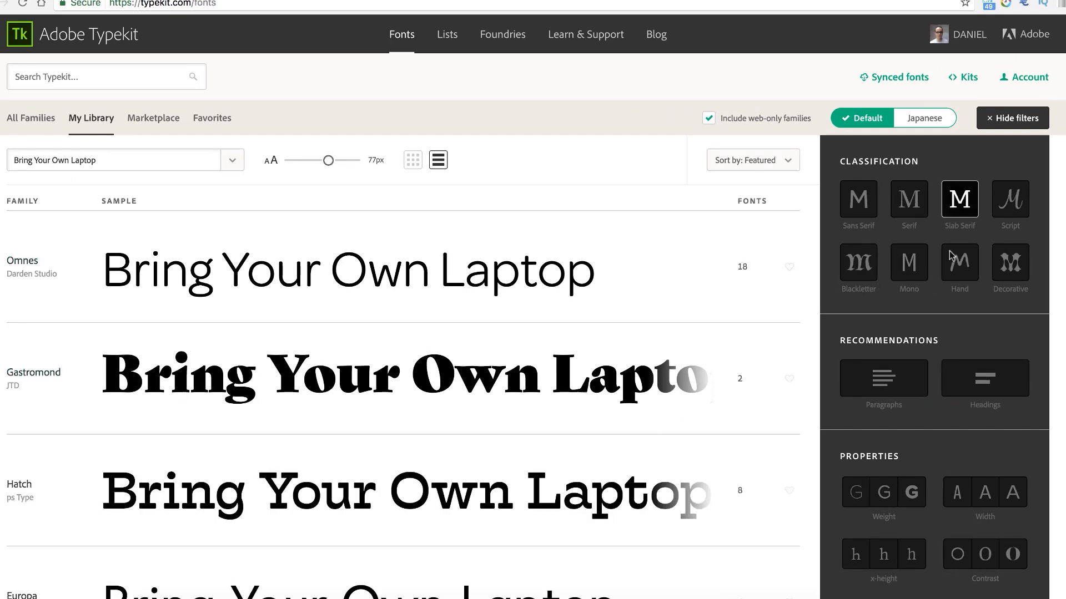
Preview the Serif and Hand classifications of Typekit fonts, and clear the classification filter
click(916, 211)
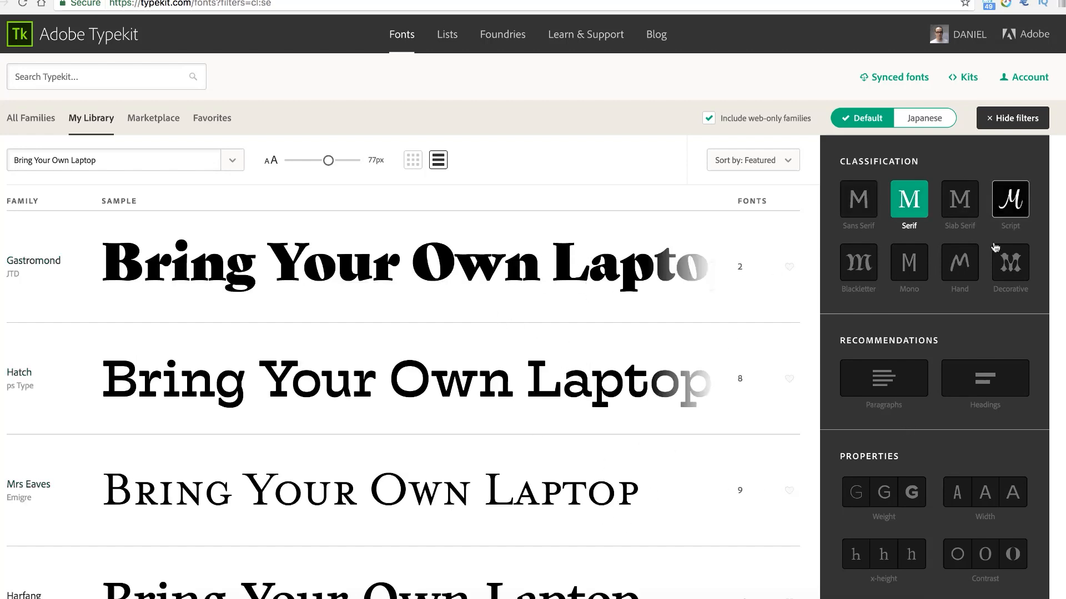
click(966, 272)
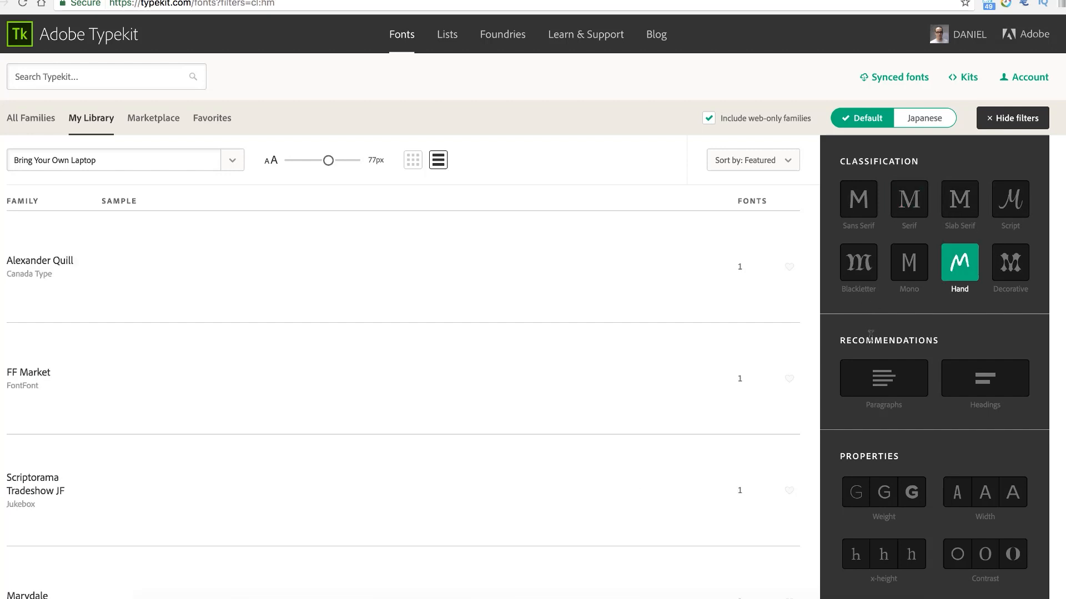
scroll(616, 341, down, 7)
scroll(640, 340, up, 4)
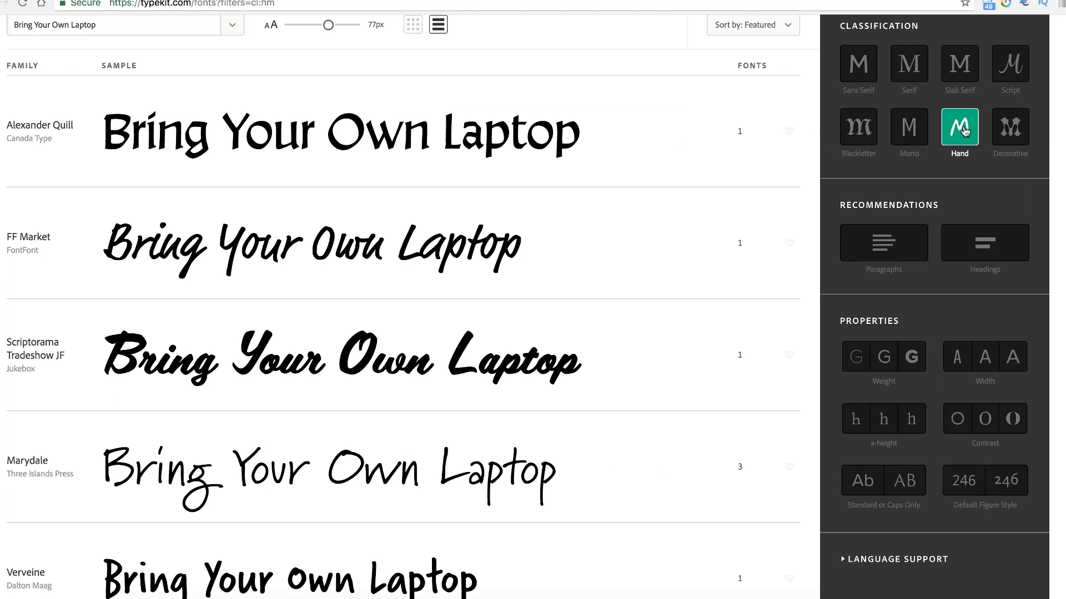
click(965, 131)
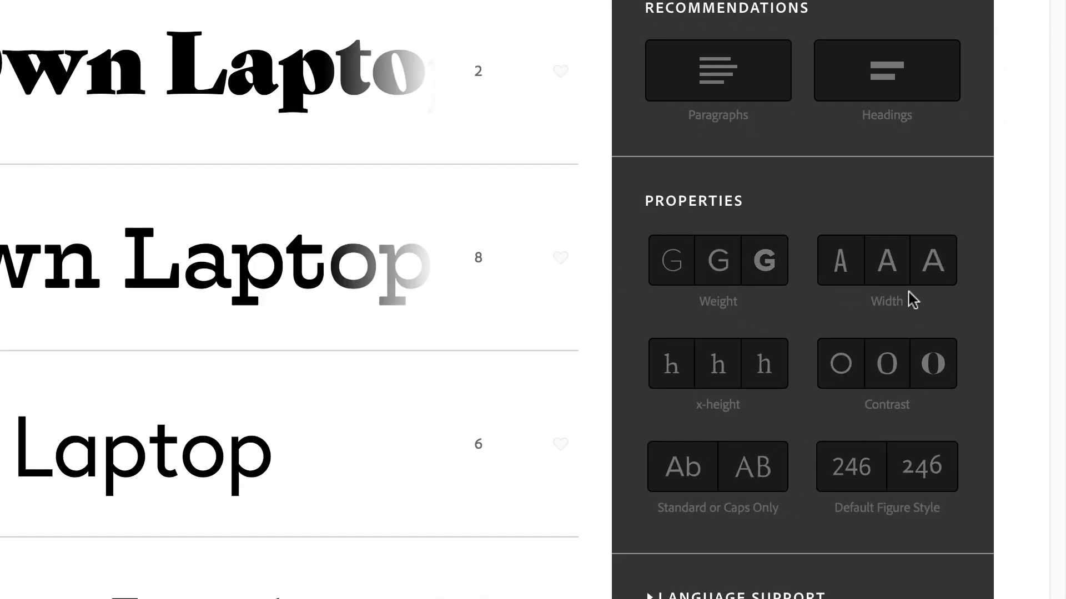
Examine the fonts filtered to the narrowest width property, and clear the width filter
click(833, 260)
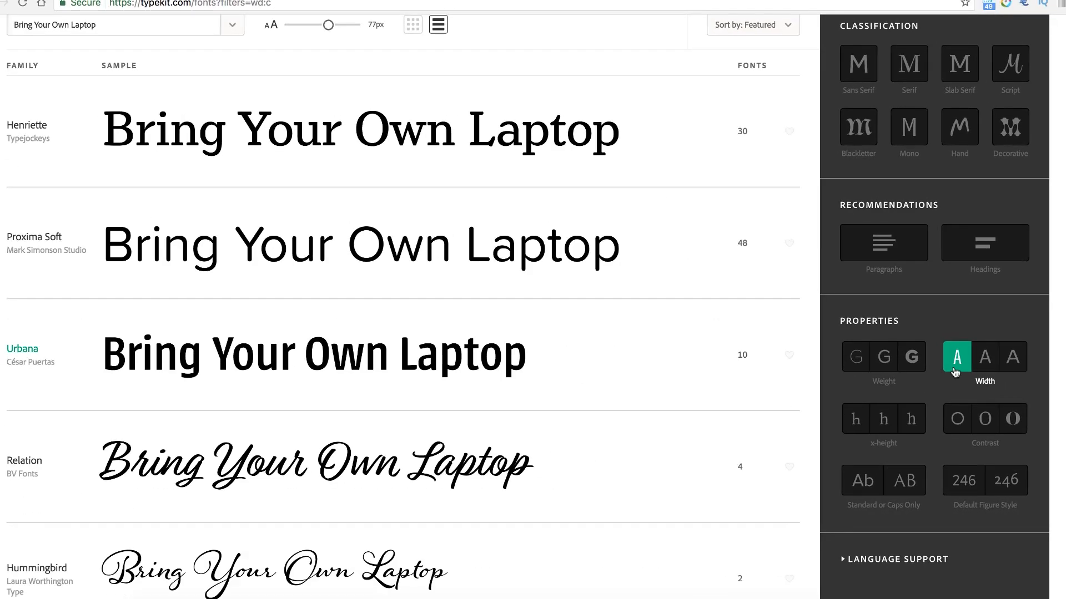
scroll(273, 420, up, 3)
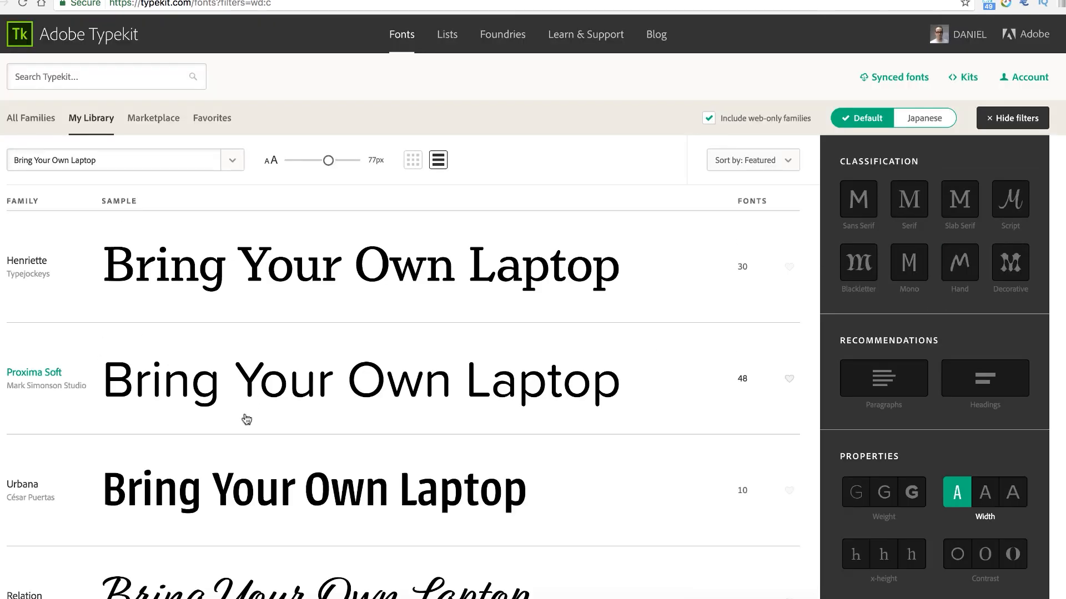
scroll(197, 316, down, 5)
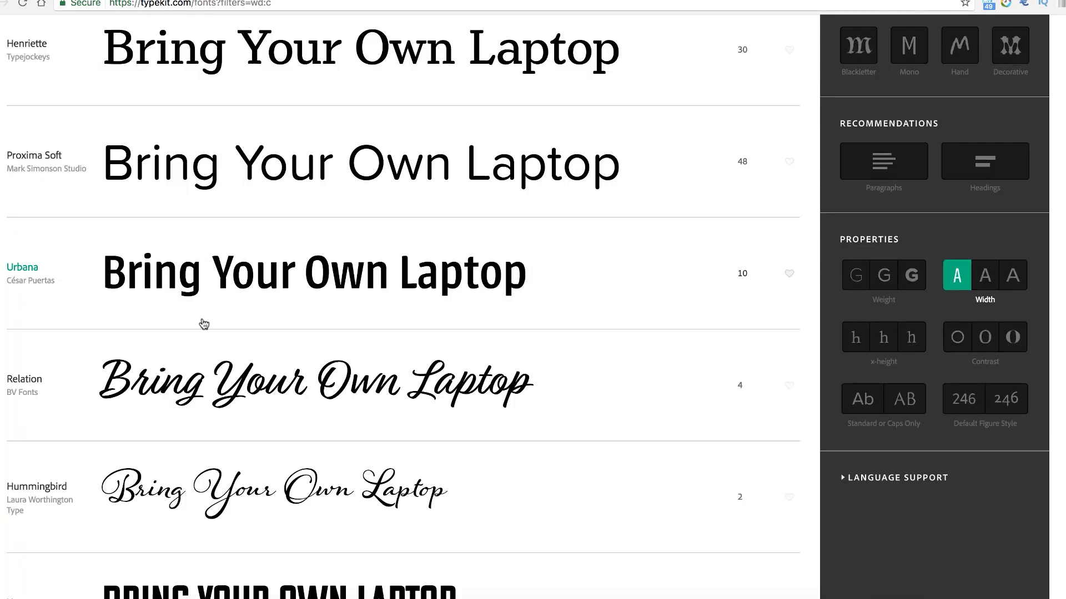
scroll(204, 325, down, 5)
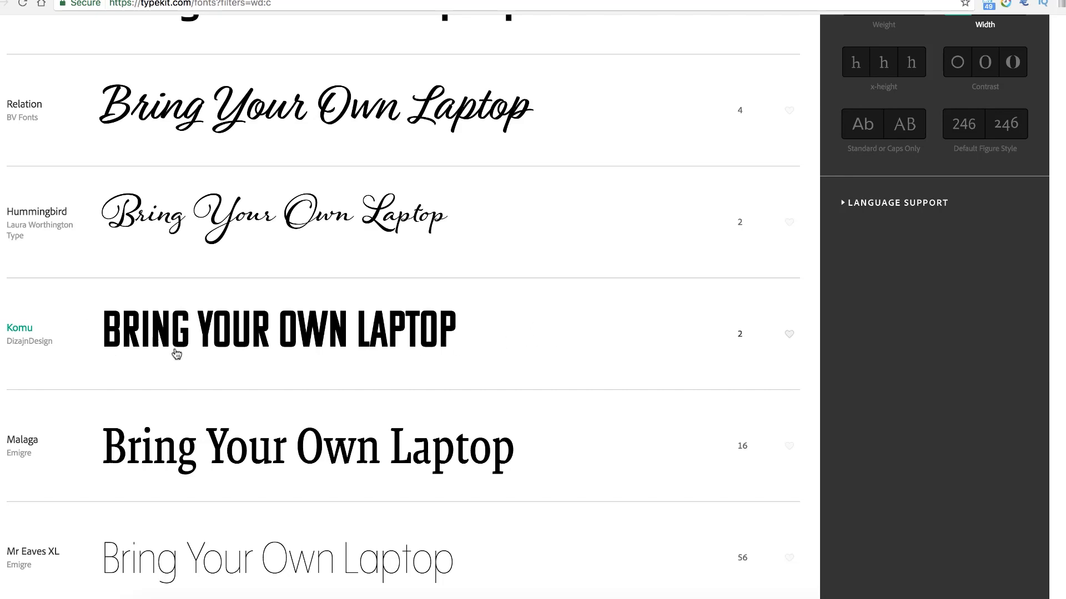
scroll(487, 279, up, 9)
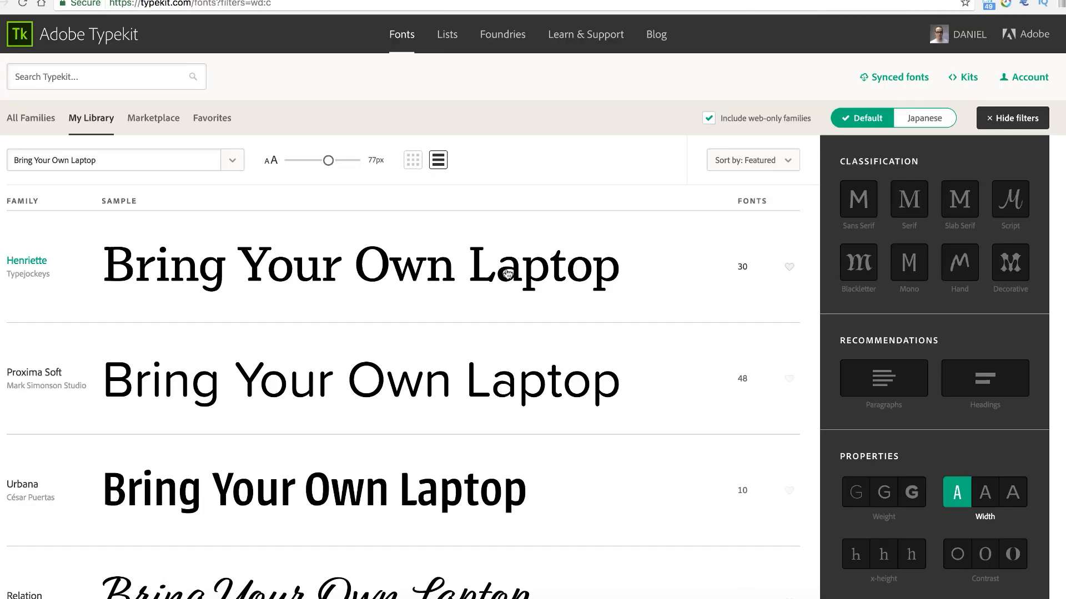
click(952, 508)
Search Typekit for "roboto" and open the Roboto family page
click(110, 78)
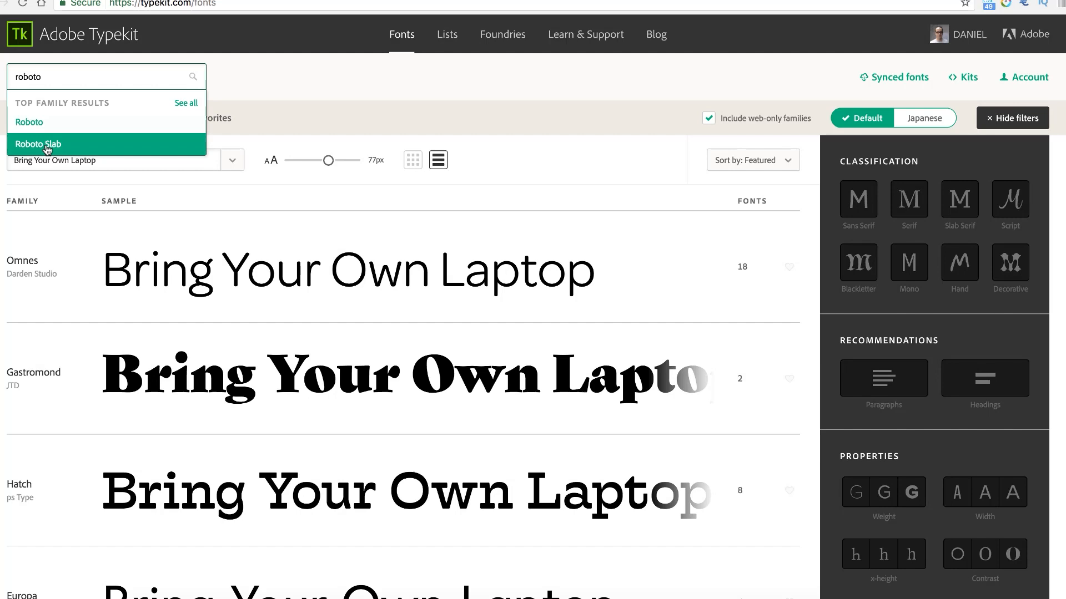
click(41, 128)
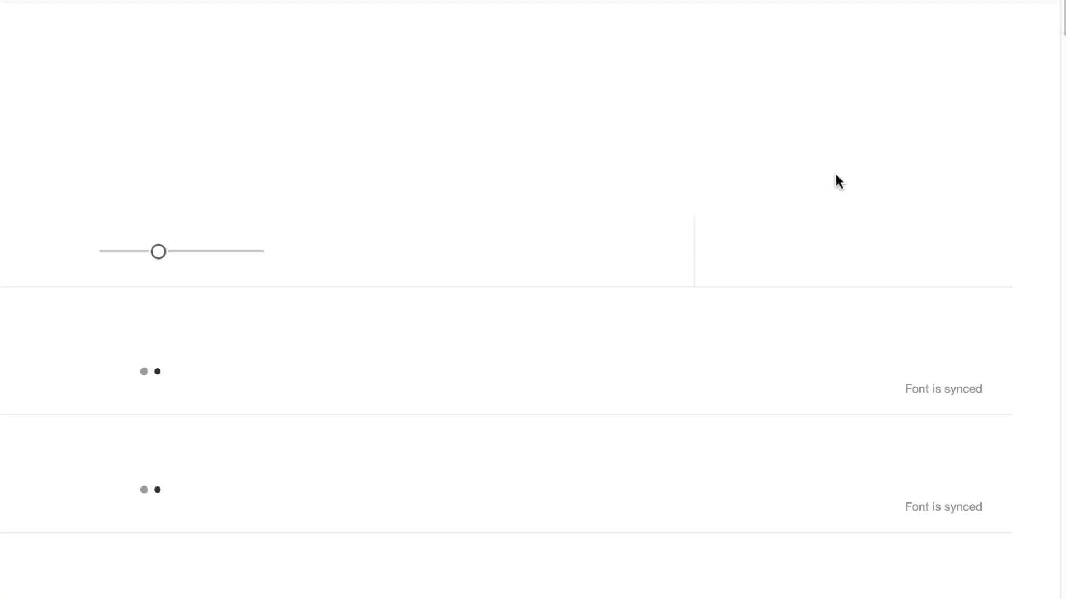
click(732, 175)
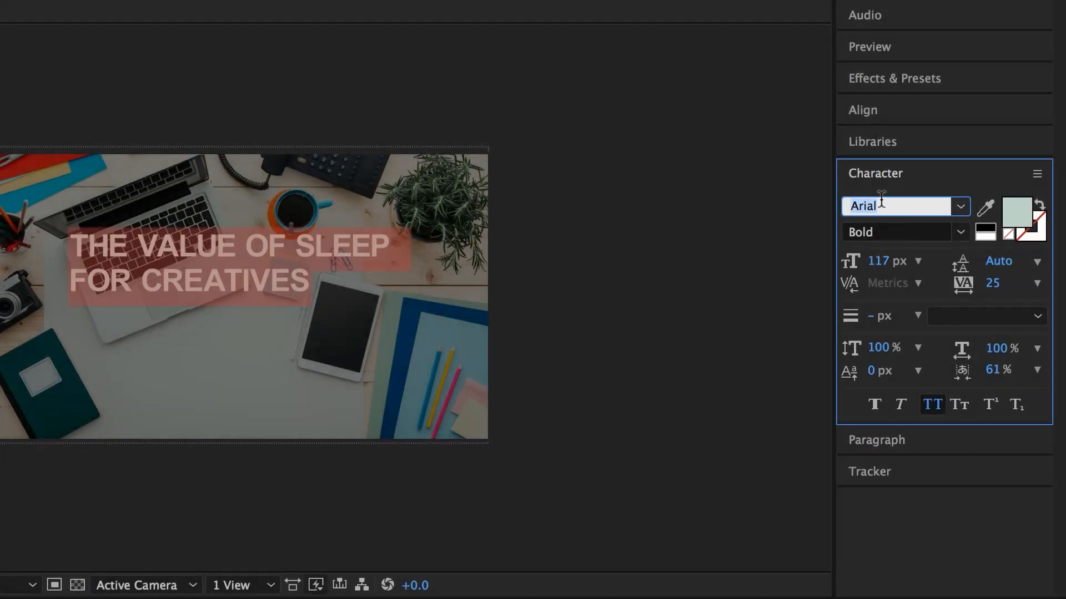
Back in After Effects, set the title's font to Roboto Slab in the Bold style
text(Roboto)
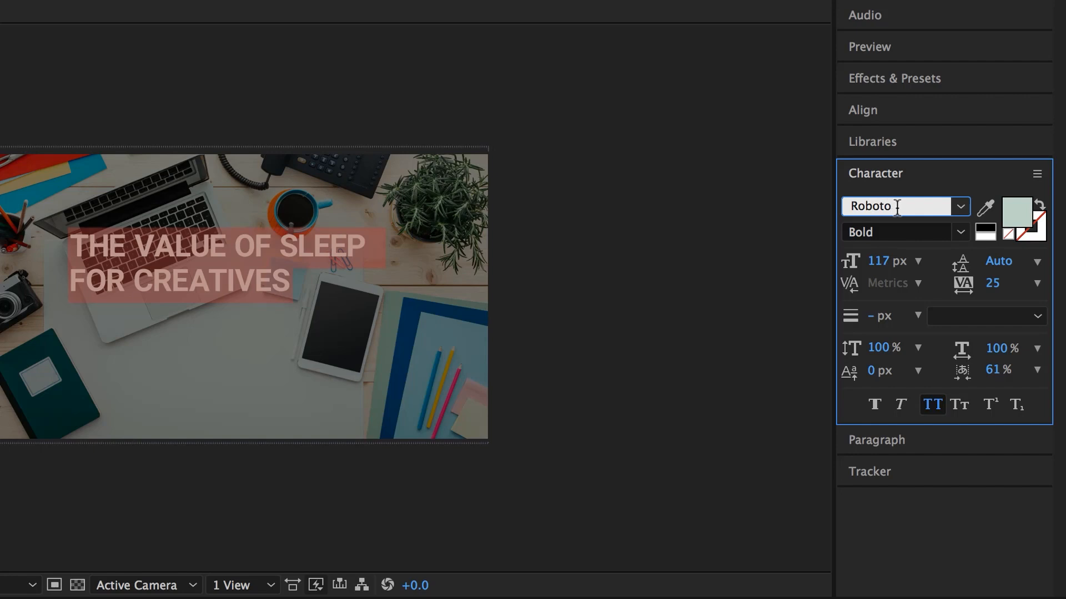
text(Slab)
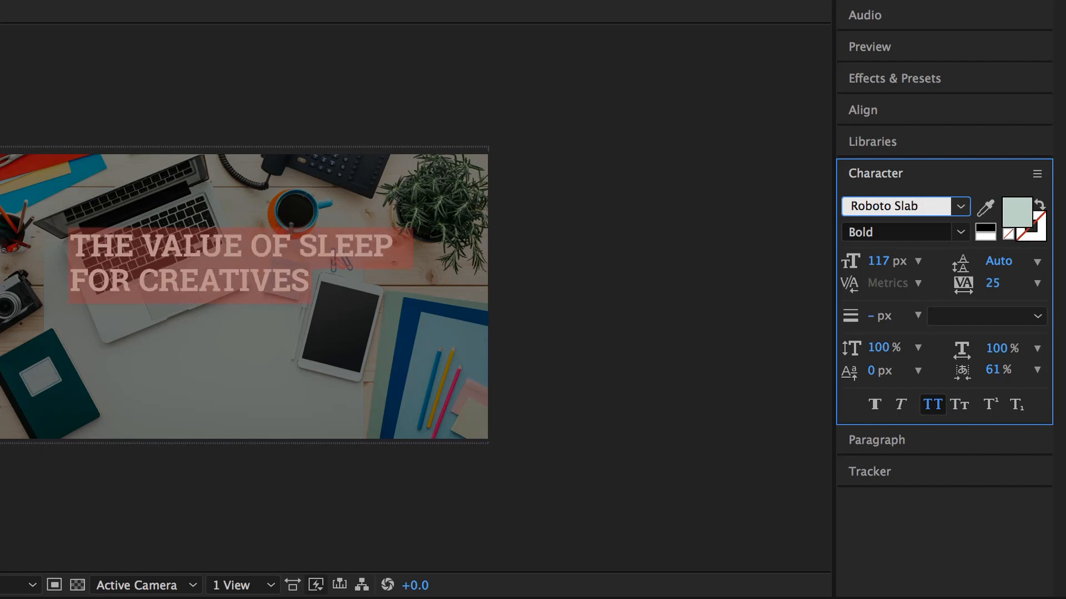
click(962, 233)
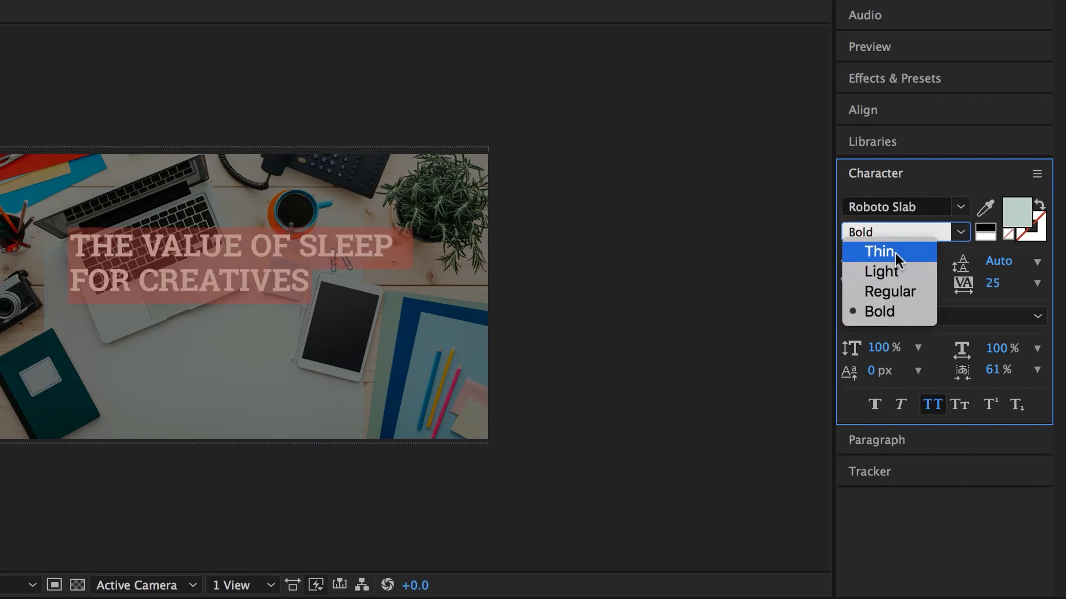
click(232, 252)
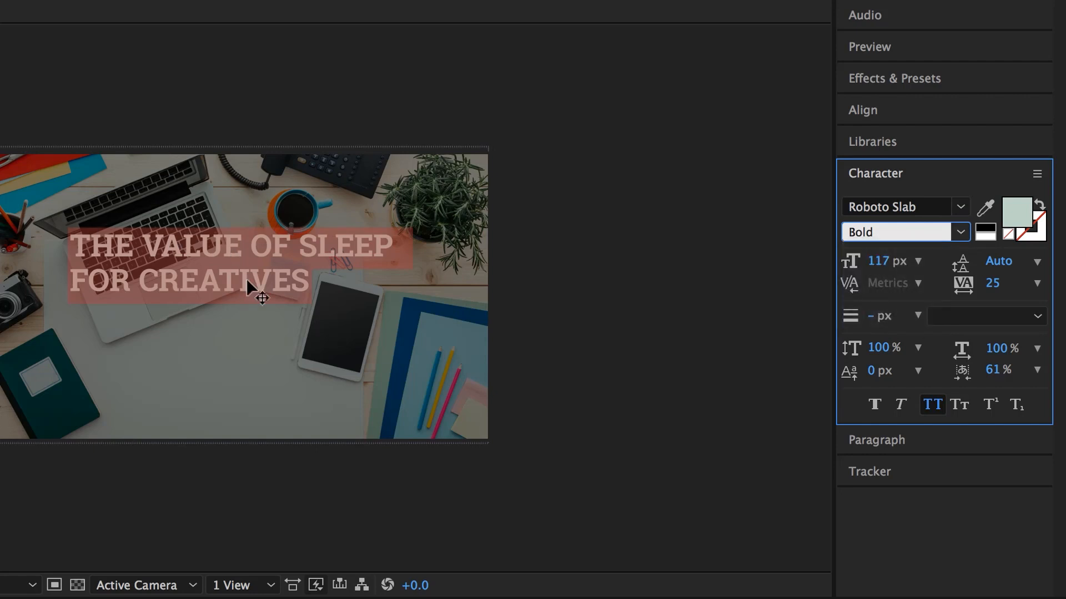
Change the title's font to Roboto in the Black style
click(910, 211)
text(Roboto)
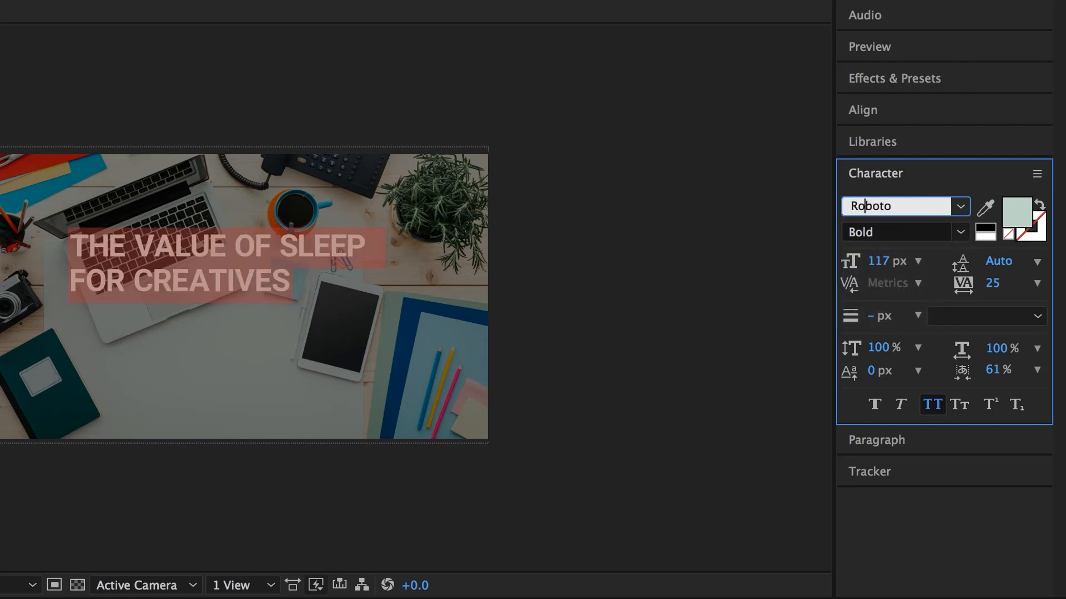
key(Return)
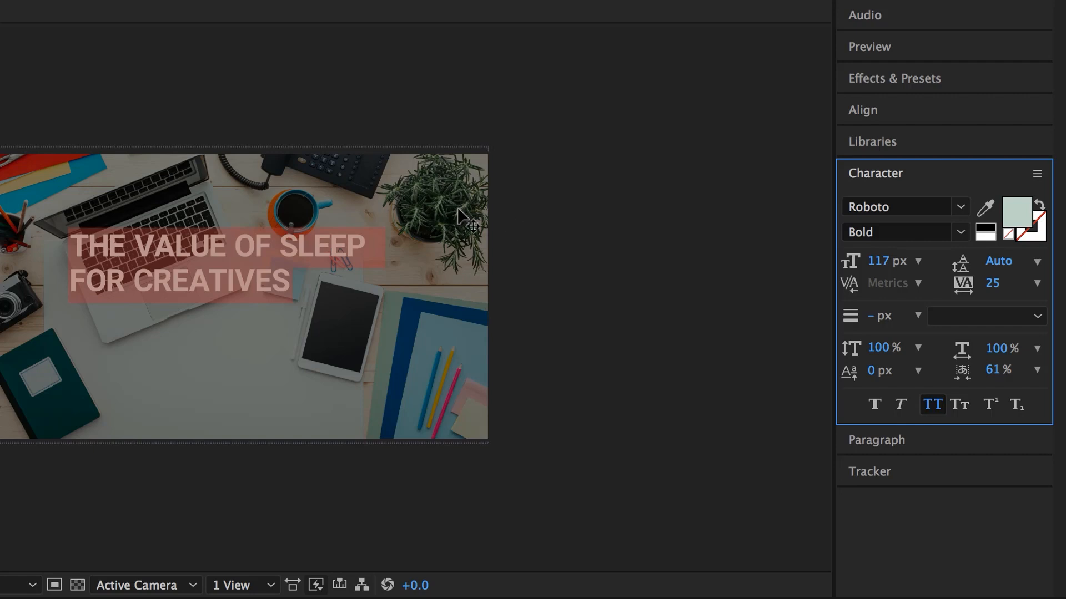
click(959, 232)
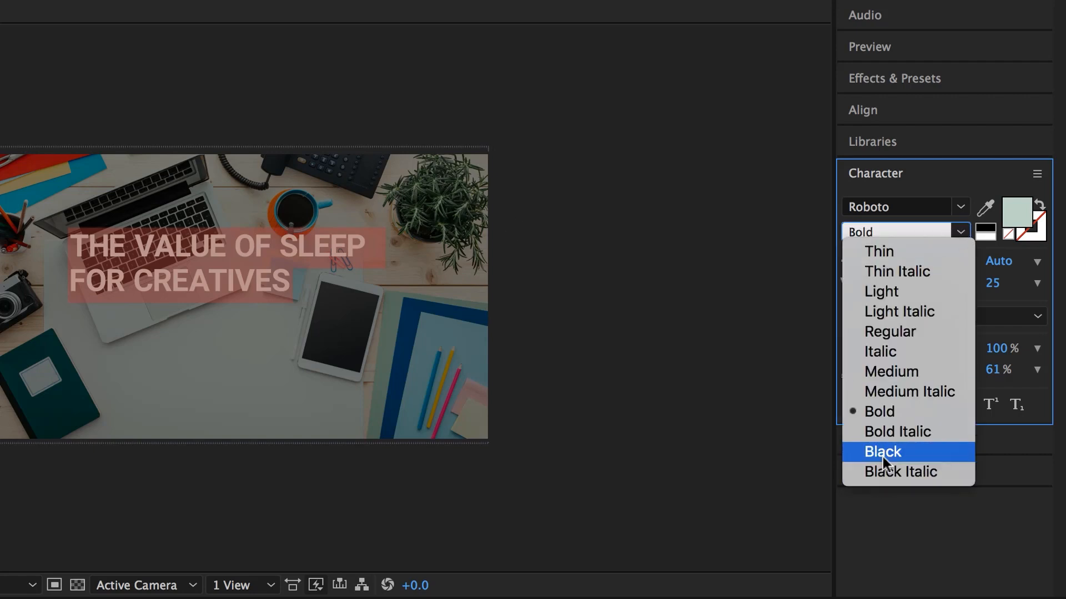
click(882, 452)
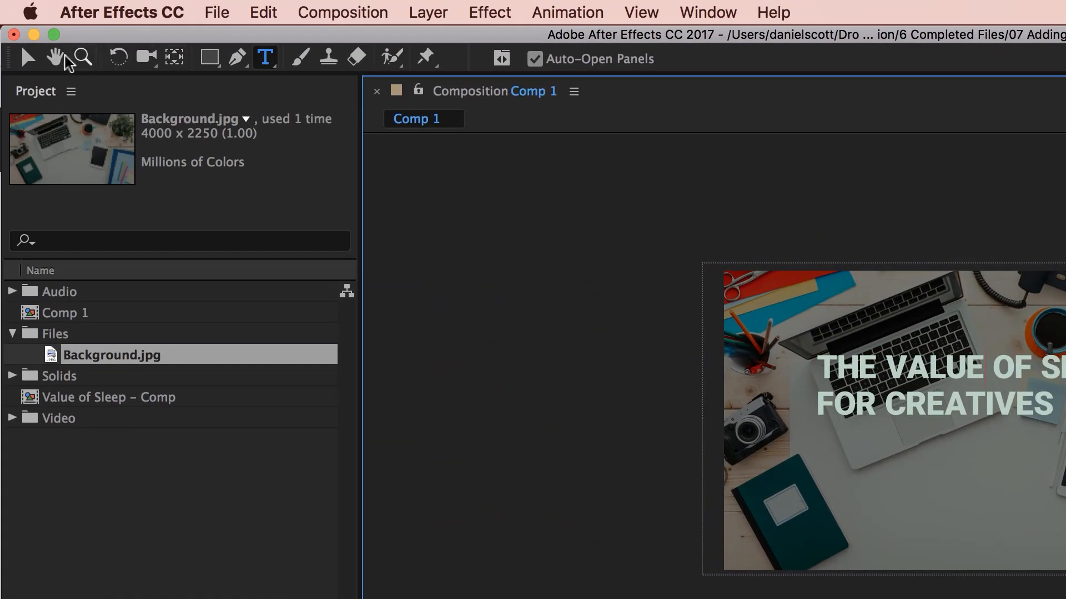
Move the title text layer slightly downward over the background image
click(27, 58)
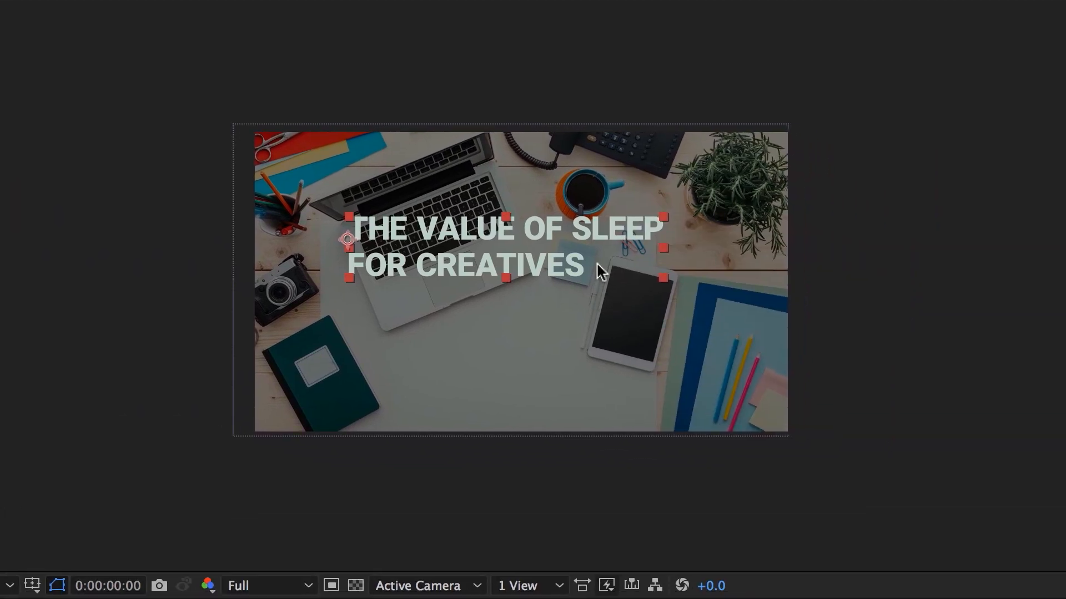
drag(1064, 408, 1020, 415)
mouse_move(554, 274)
mouse_down()
mouse_move(568, 274)
mouse_move(554, 270)
mouse_up()
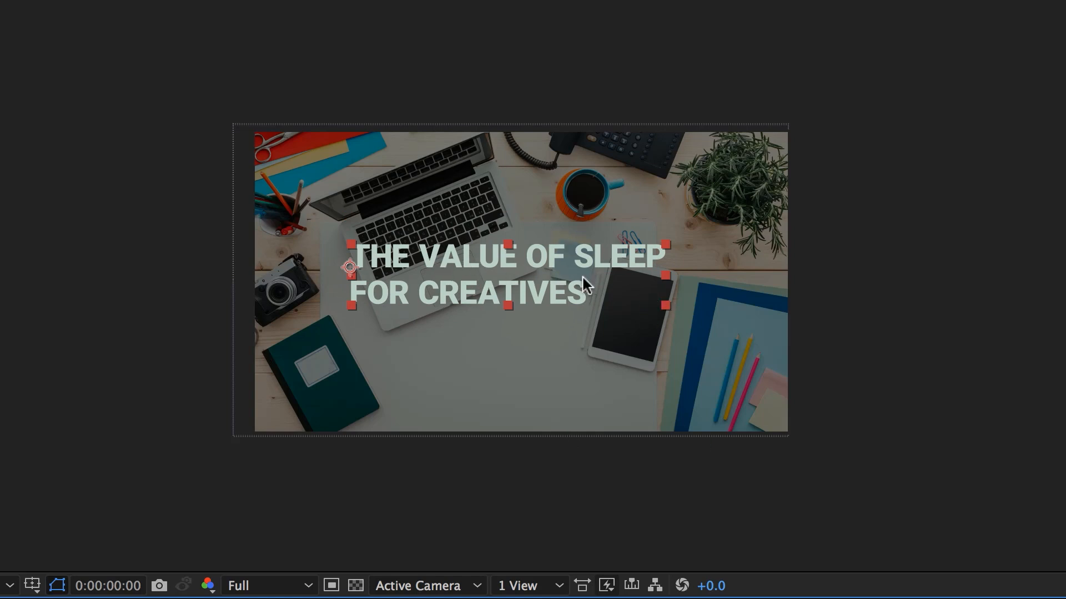
Set the title's second line, "FOR CREATIVES", to the Light font style
key(shift+Left)
key(shift+Left)
key(shift+Left)
key(shift+Left)
key(shift+Left)
key(shift+Left)
key(shift+Left)
key(shift+Left)
key(shift+Left)
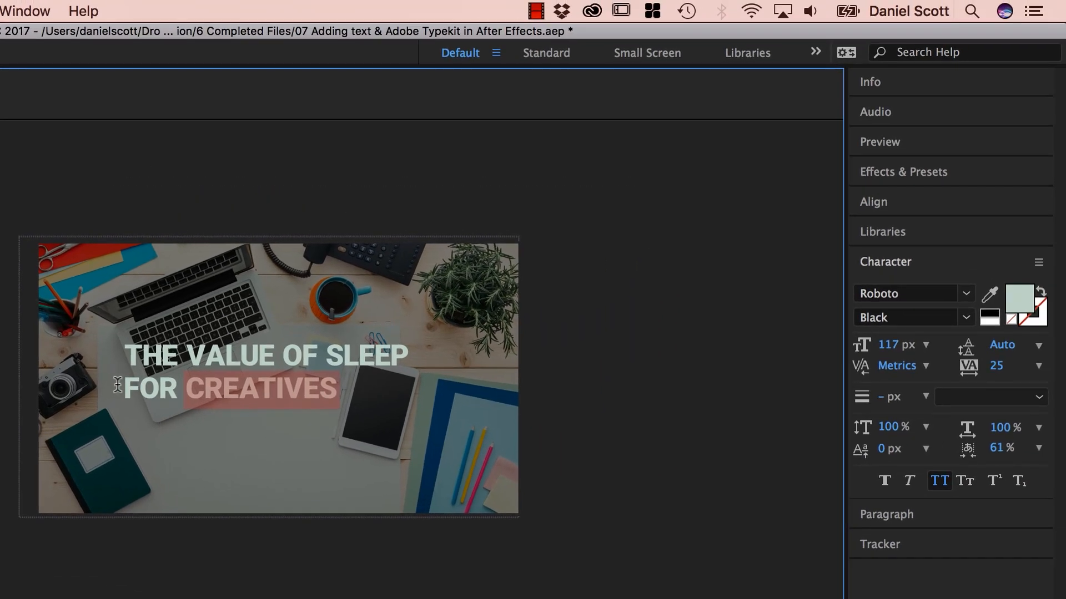
key(shift+Left)
key(shift+Left)
key(shift+Left)
key(shift+Left)
click(964, 321)
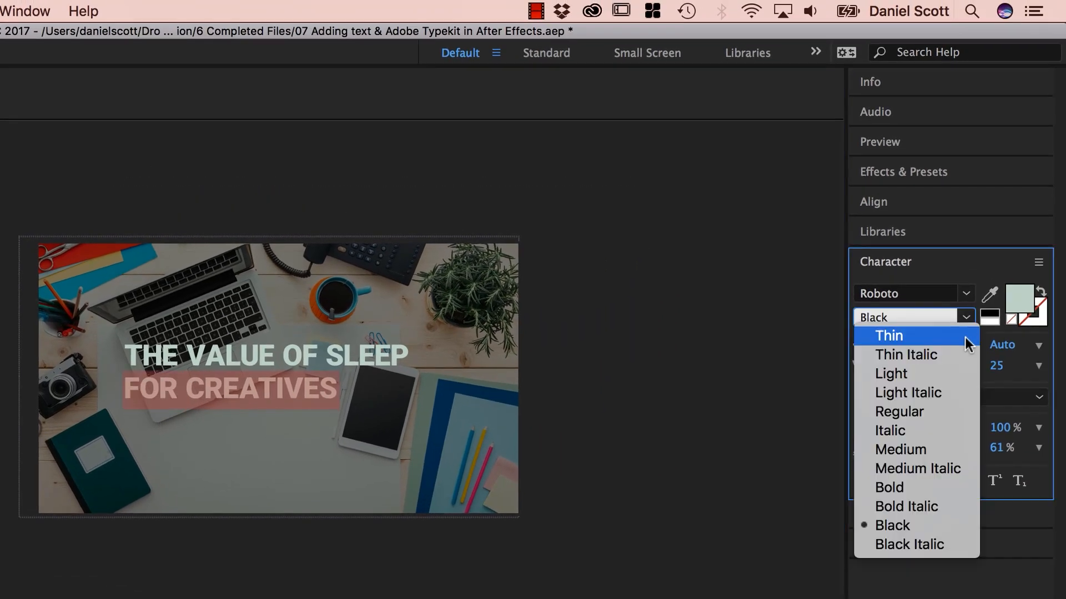
click(915, 384)
Finish editing the title text and deselect its layer
click(261, 353)
triple_click(261, 352)
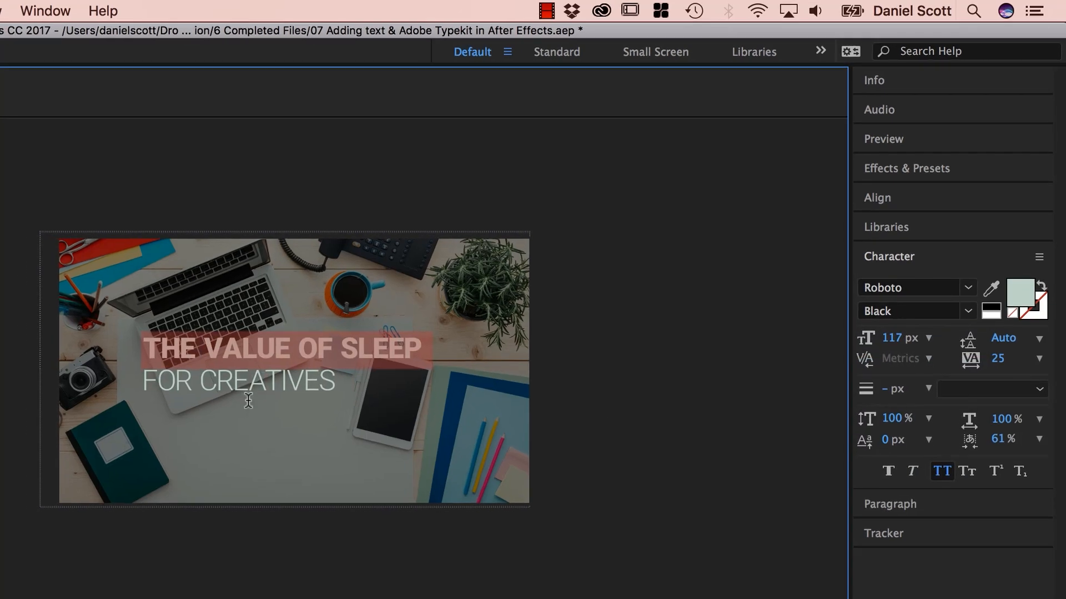
key(Escape)
key(v)
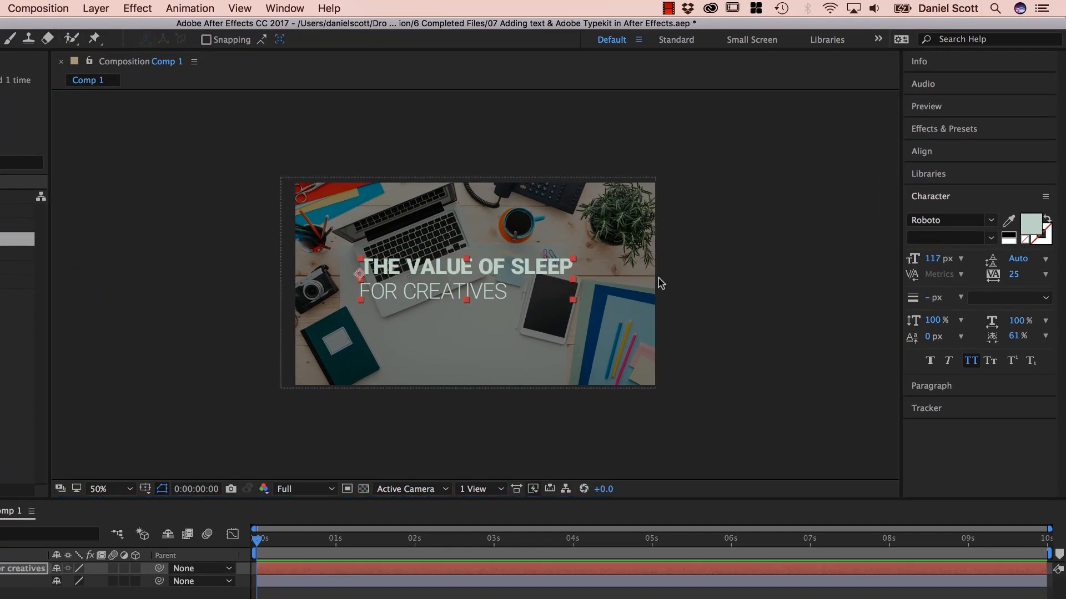
click(723, 299)
key(slash)
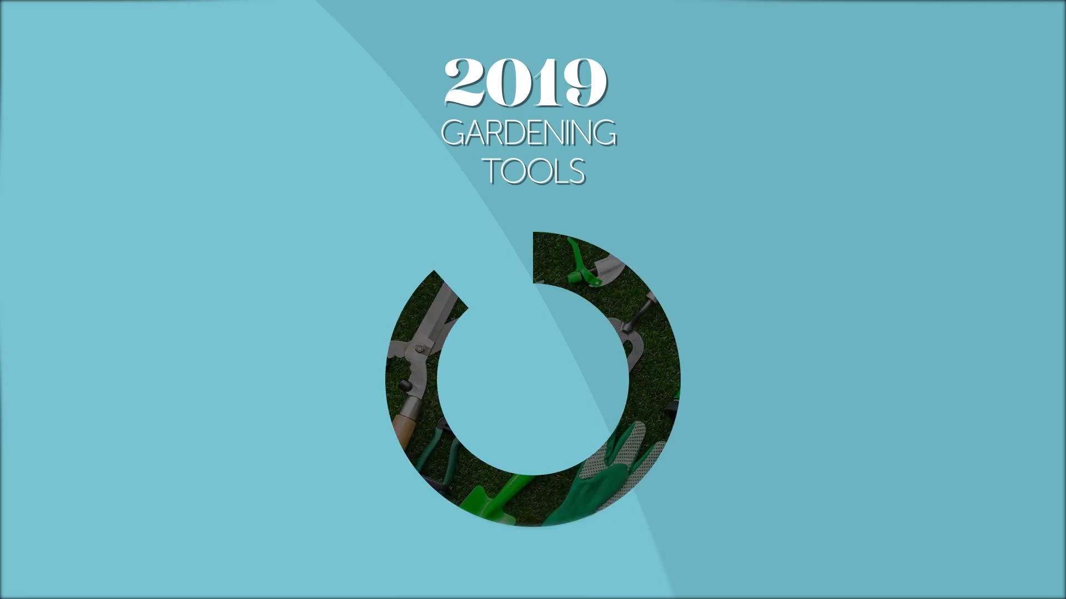
click(431, 205)
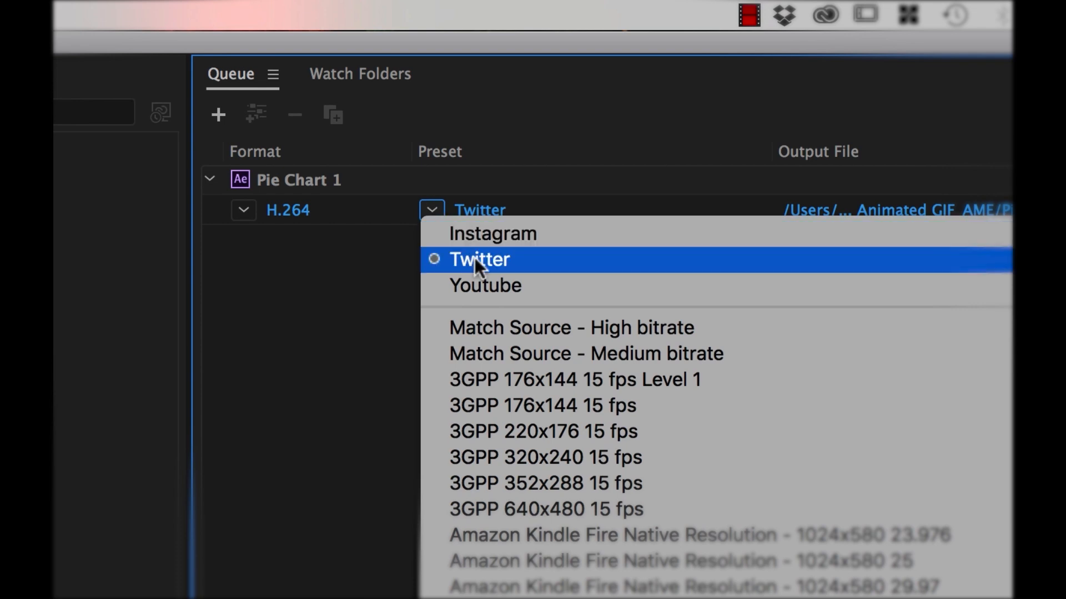
click(481, 274)
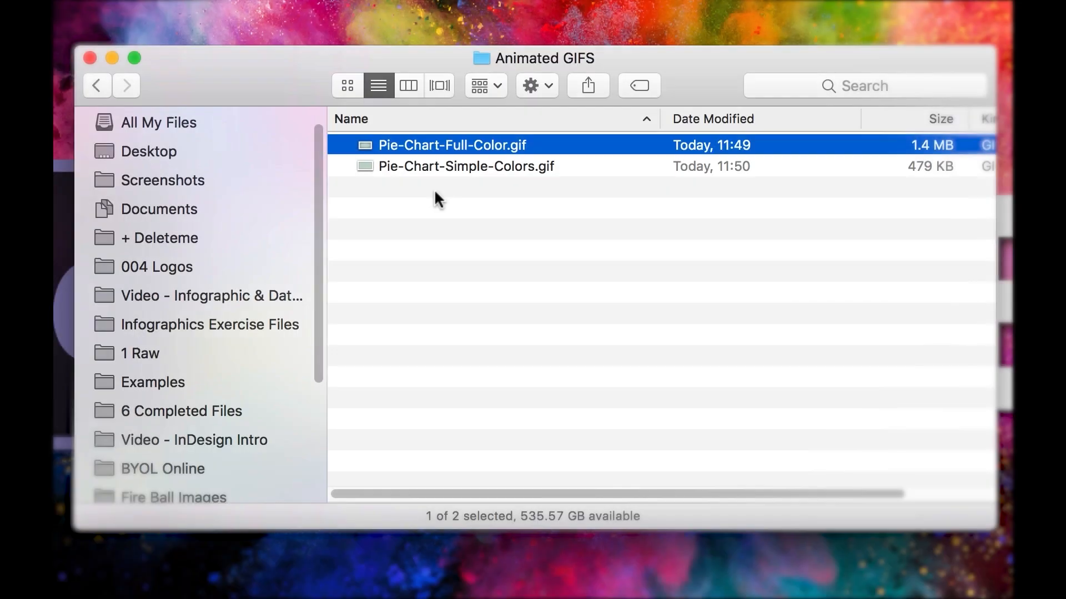
click(436, 184)
key(space)
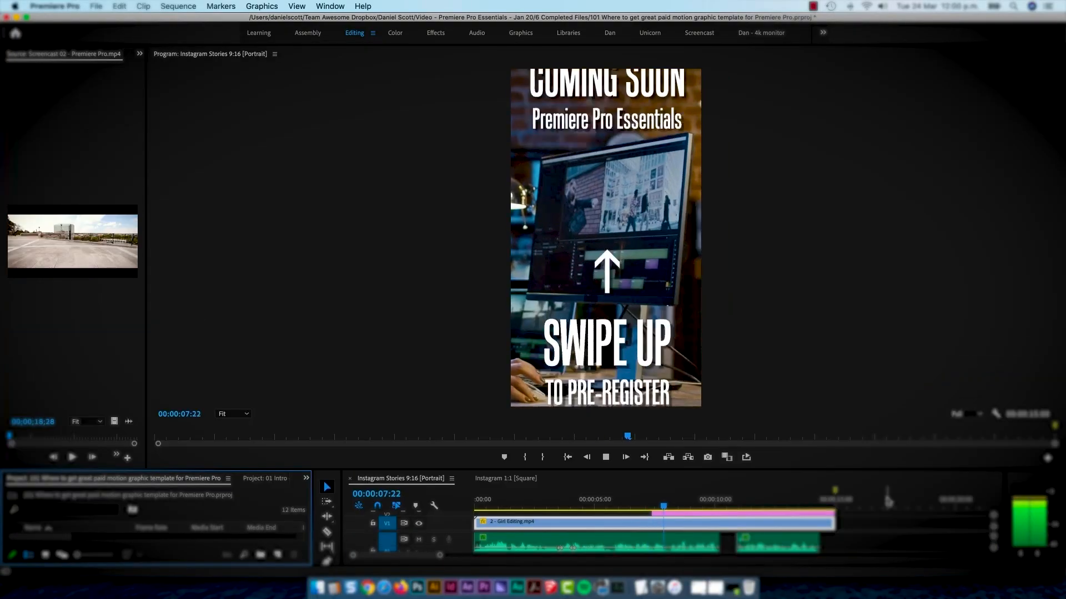
double_click(577, 328)
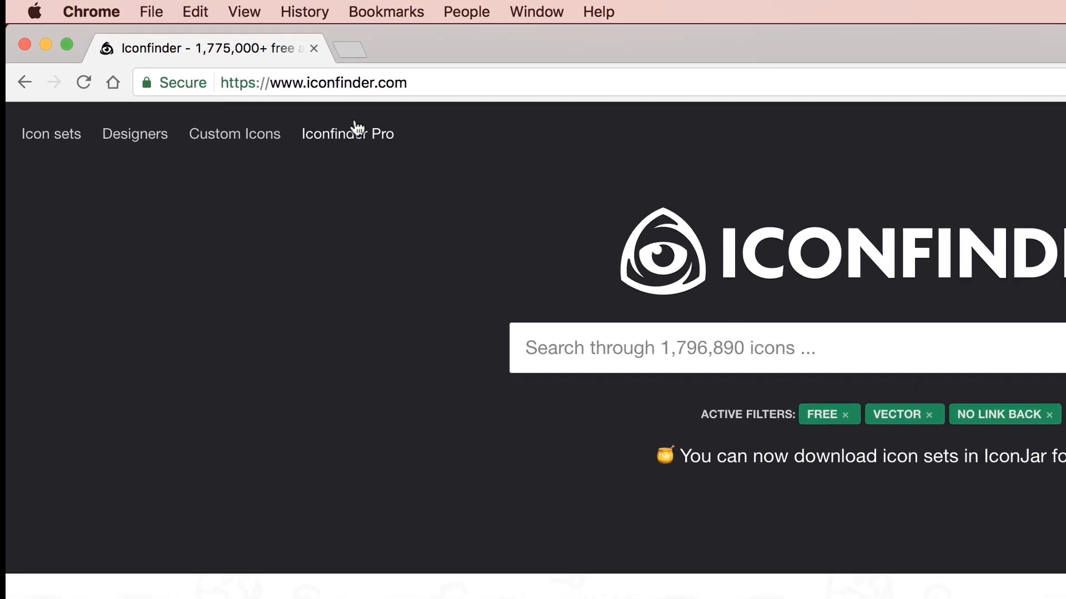
In Chrome, search iconfinder.com for "woman" icons
click(235, 44)
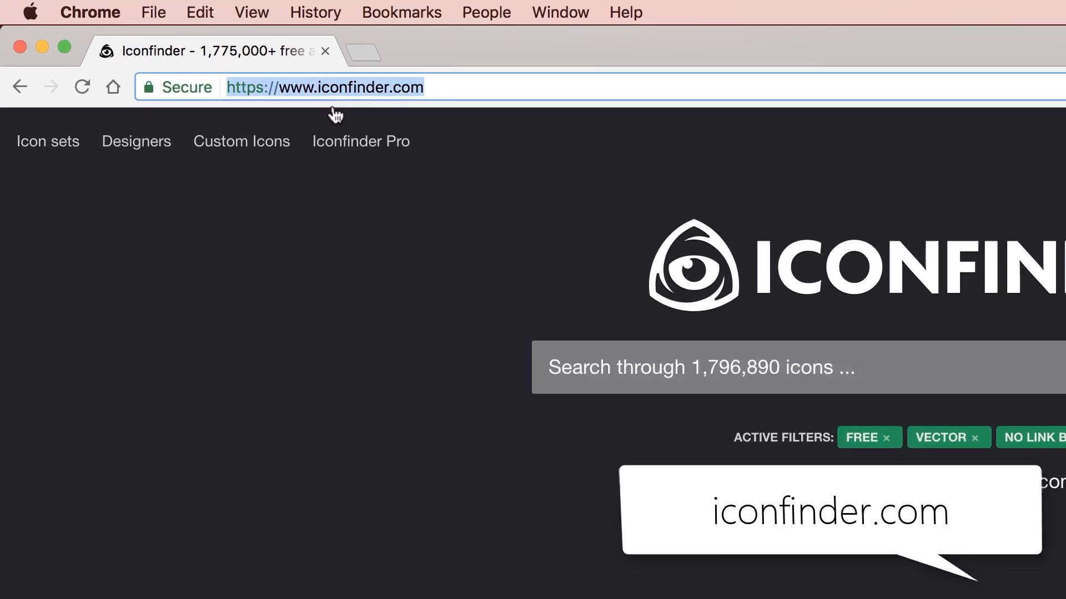
click(649, 362)
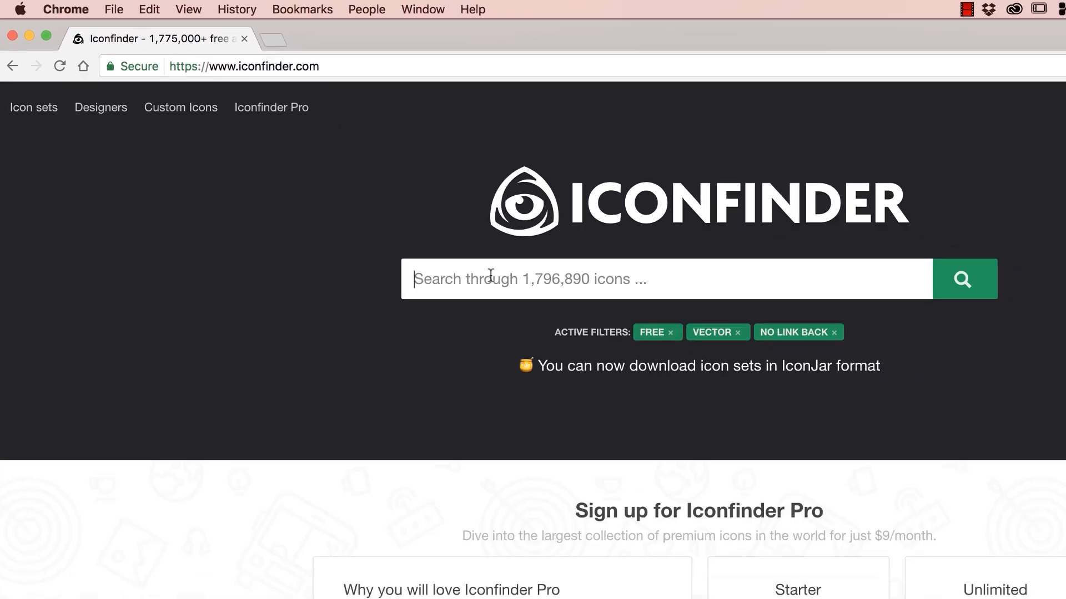
text(woman)
key(Return)
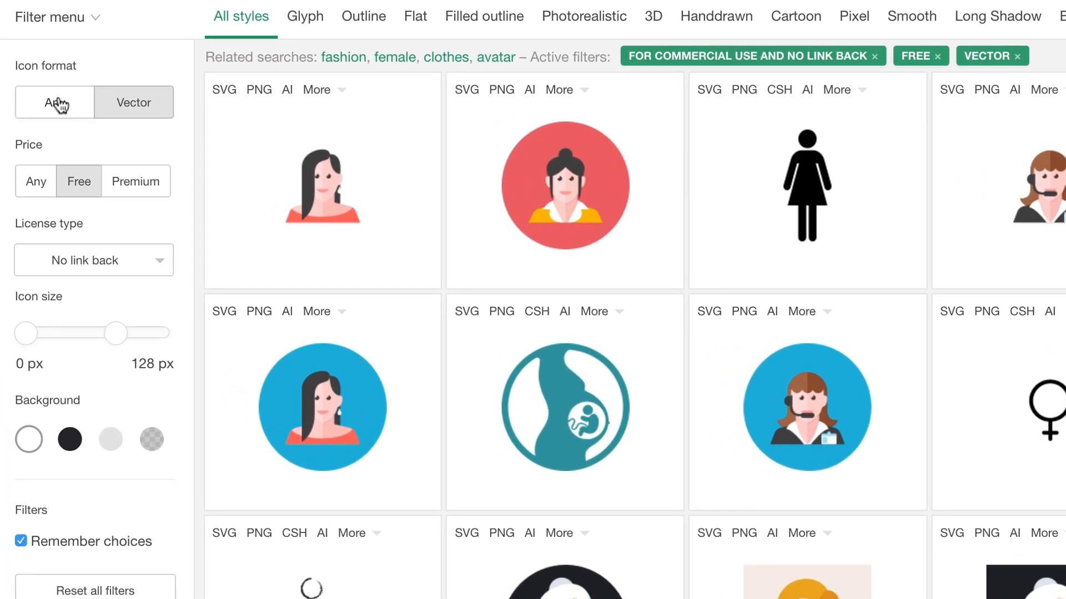
Set the icon format and price filters to Any, choose No license filtering, and browse the woman icons
click(60, 104)
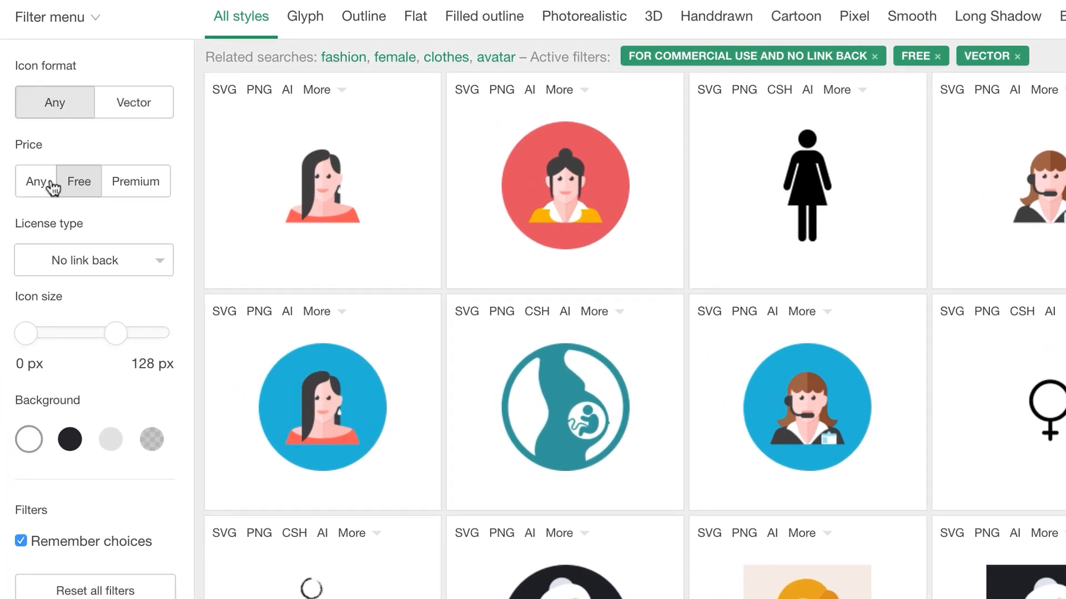
click(44, 185)
click(55, 260)
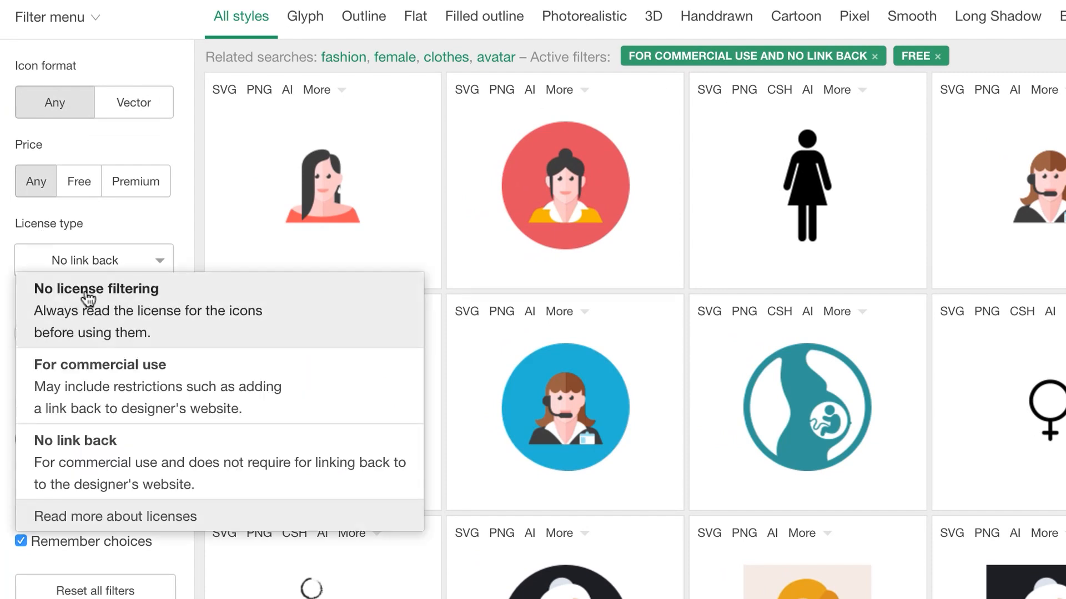
click(88, 300)
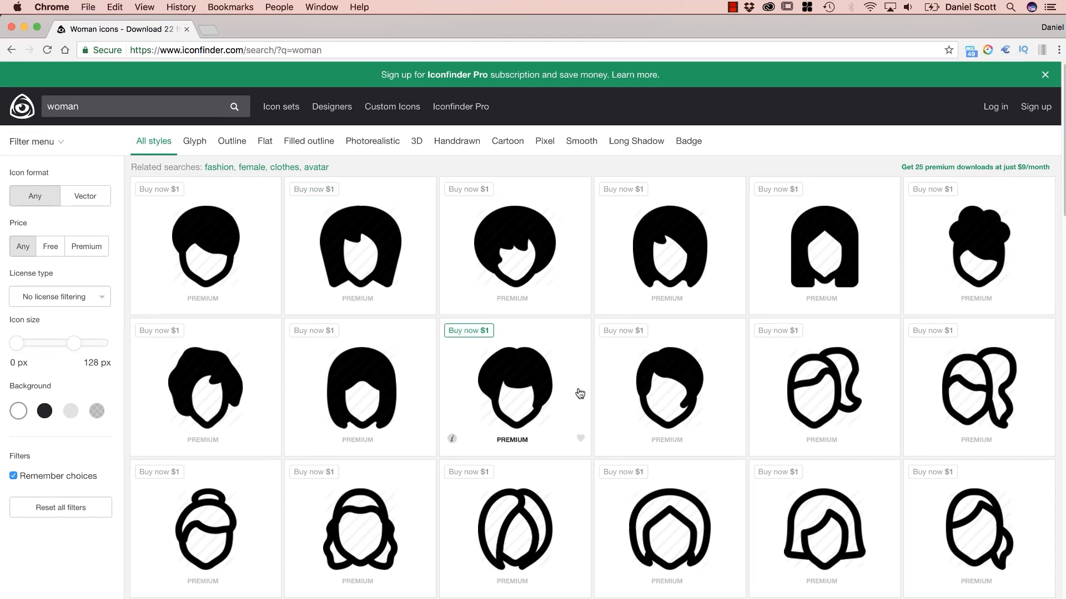
scroll(578, 395, down, 5)
scroll(552, 455, up, 5)
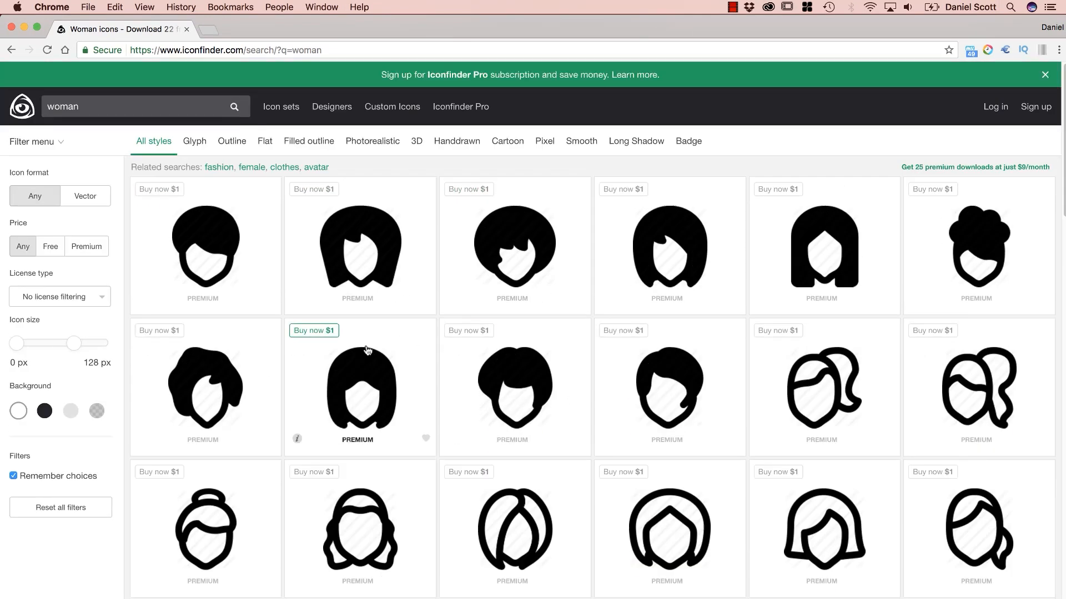
Filter the woman icons to Vector format, Free price and the No link back license type
click(66, 198)
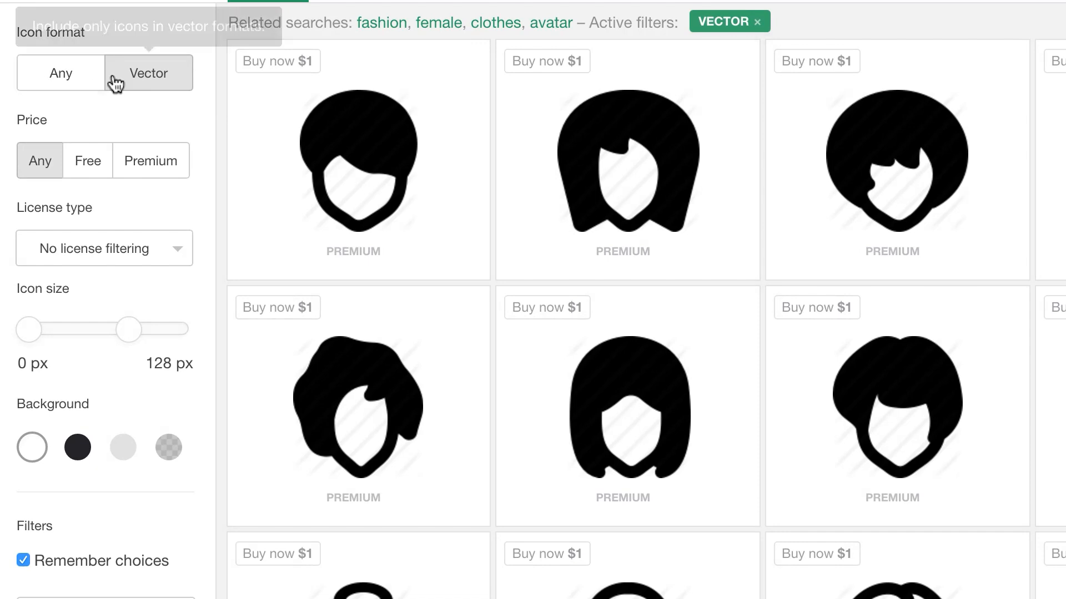
click(86, 175)
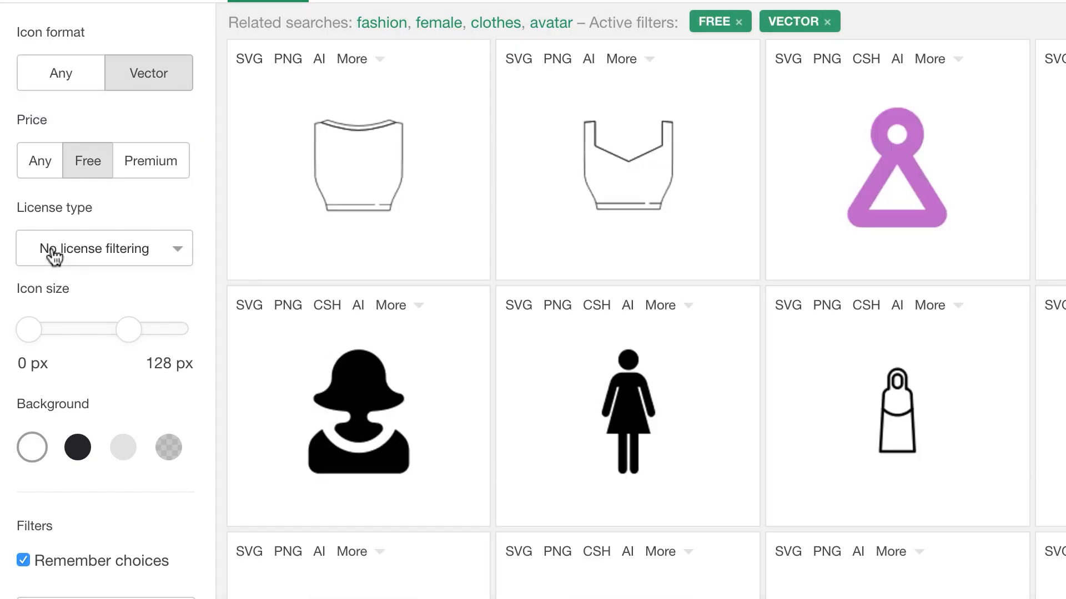
click(55, 256)
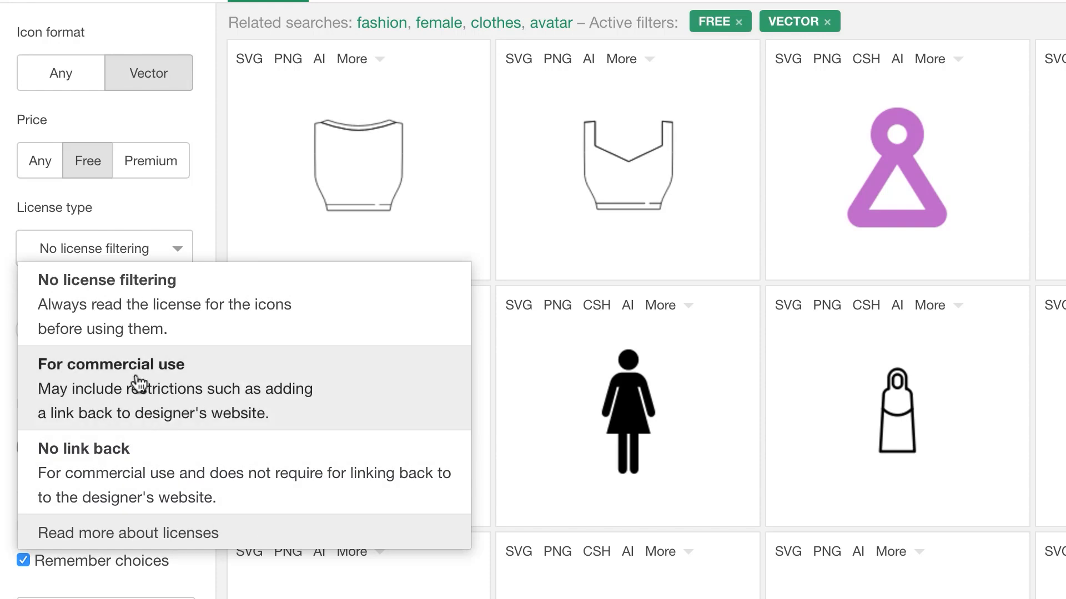
click(162, 452)
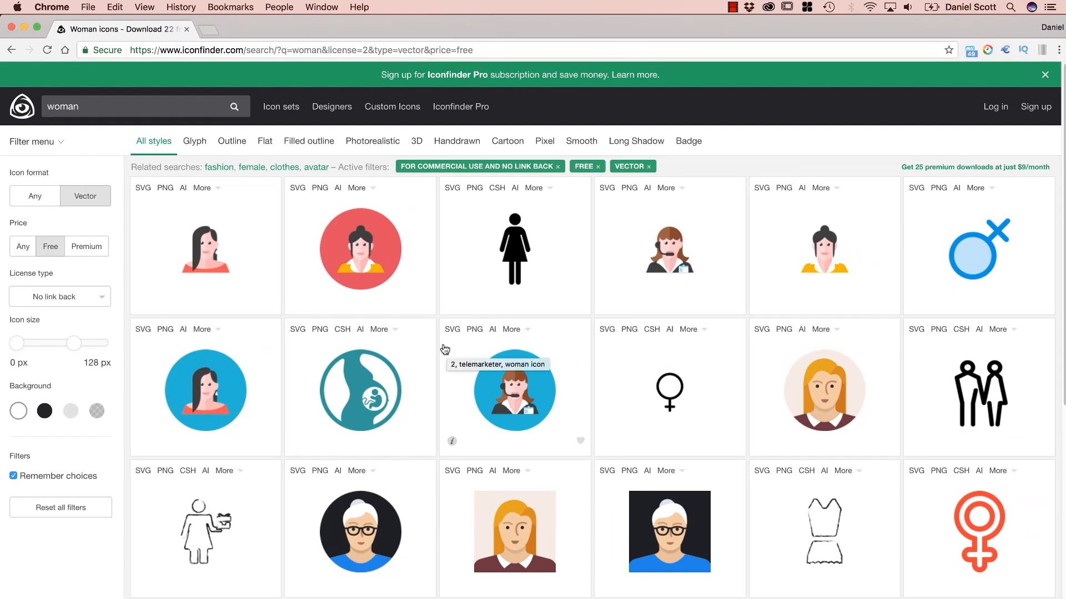
Browse the filtered results, open the woman icon in the red circle, and check its SVG and PNG download options
scroll(428, 355, down, 1)
scroll(428, 356, down, 5)
scroll(388, 353, up, 10)
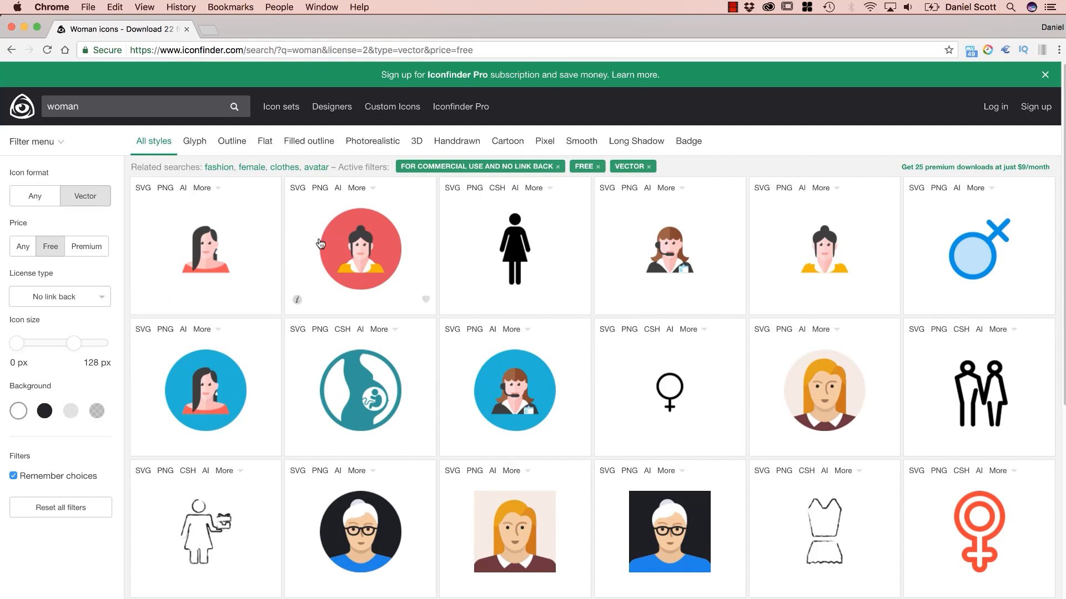
click(351, 294)
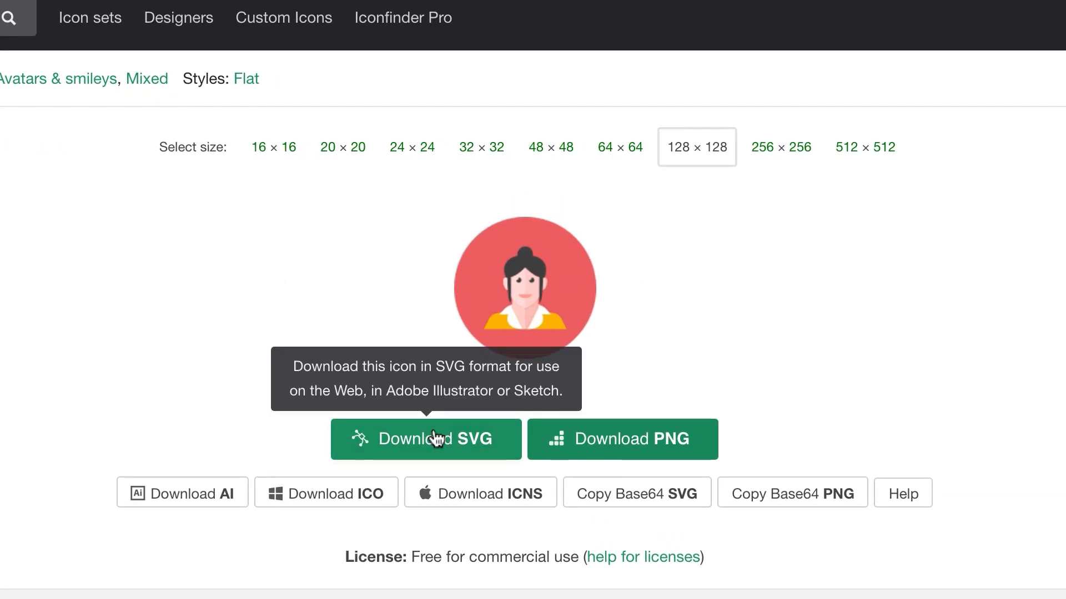
click(683, 439)
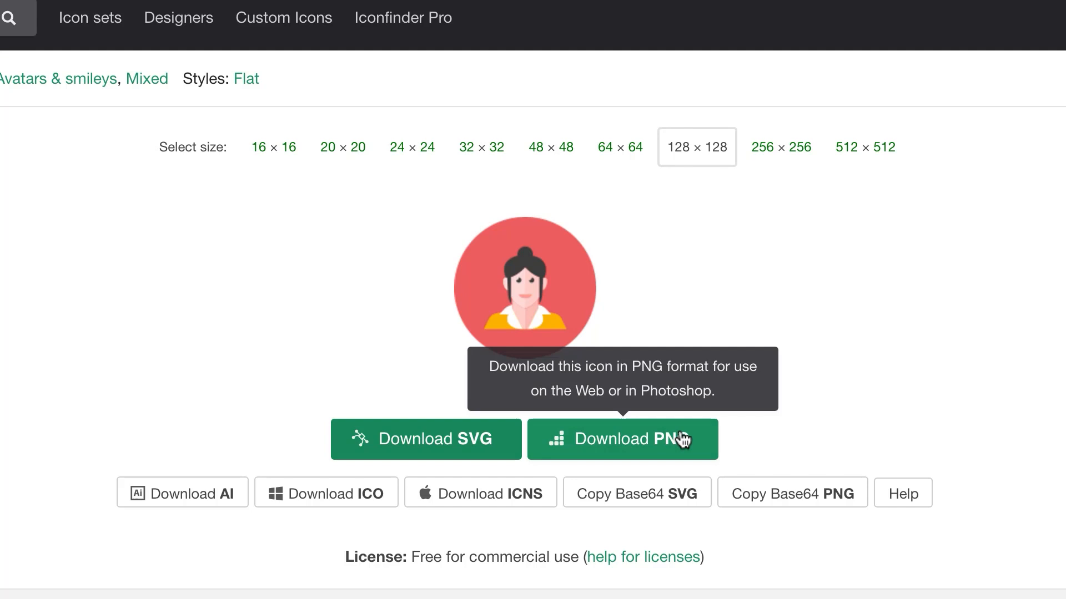
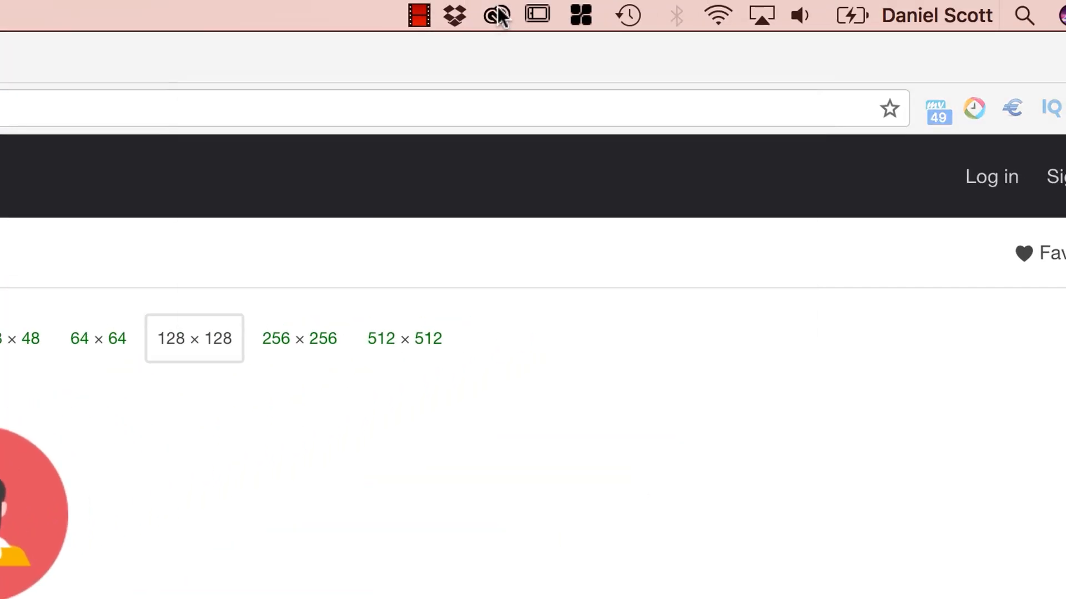
In the Creative Cloud app, search the Market assets for "woman"
click(499, 17)
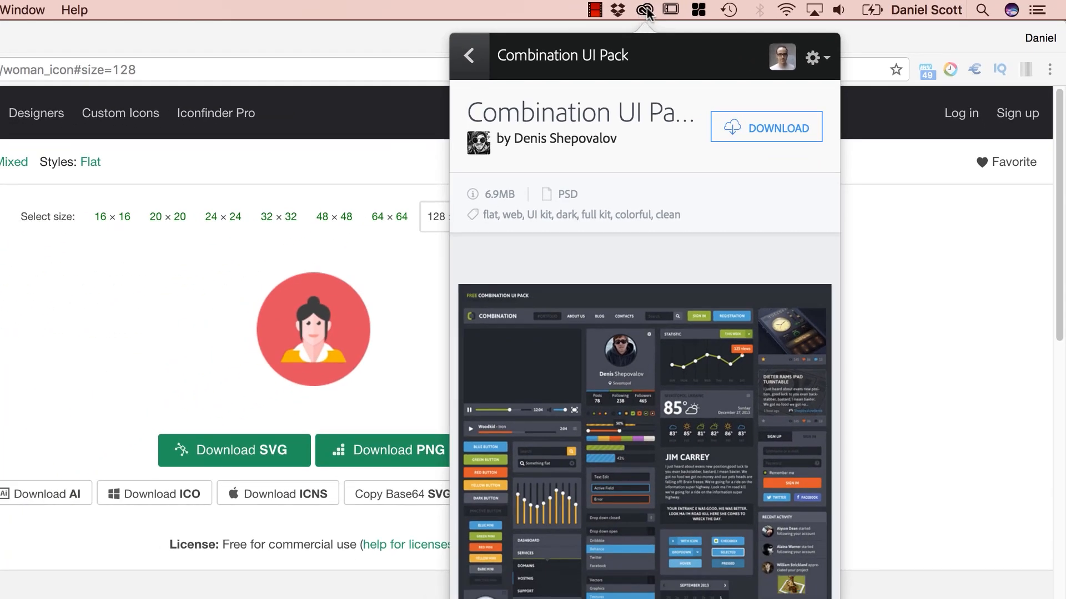
click(474, 51)
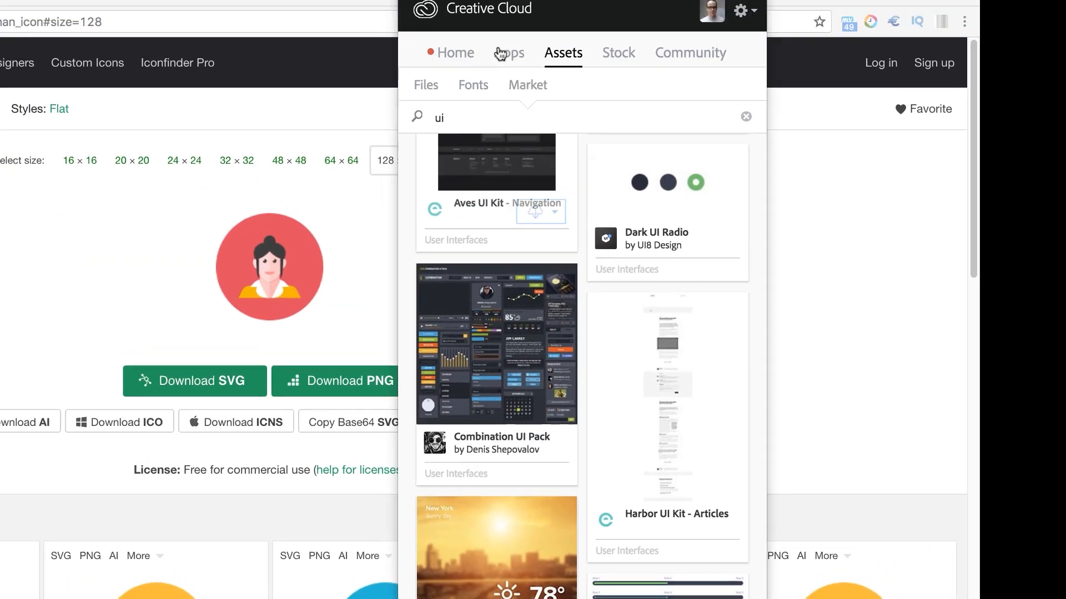
click(452, 54)
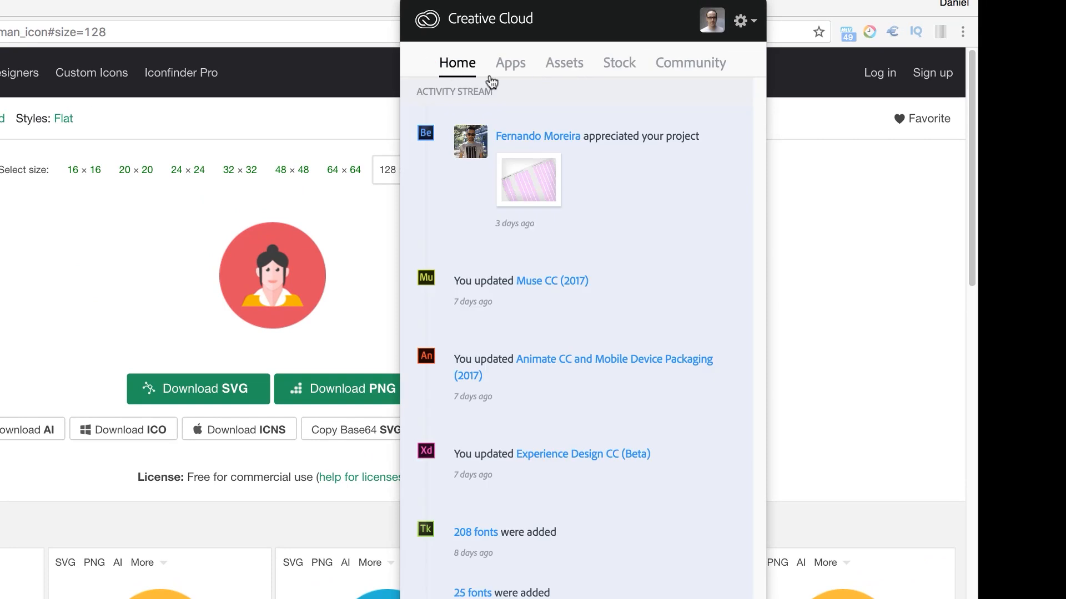
click(562, 72)
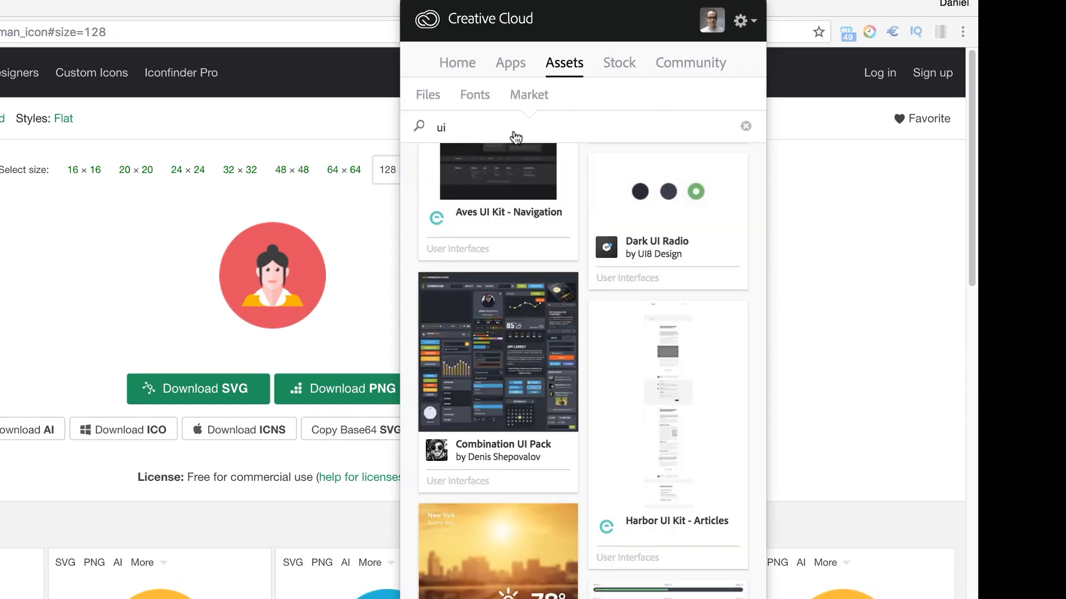
click(470, 127)
key(BackSpace)
text(woman)
mouse_move(557, 302)
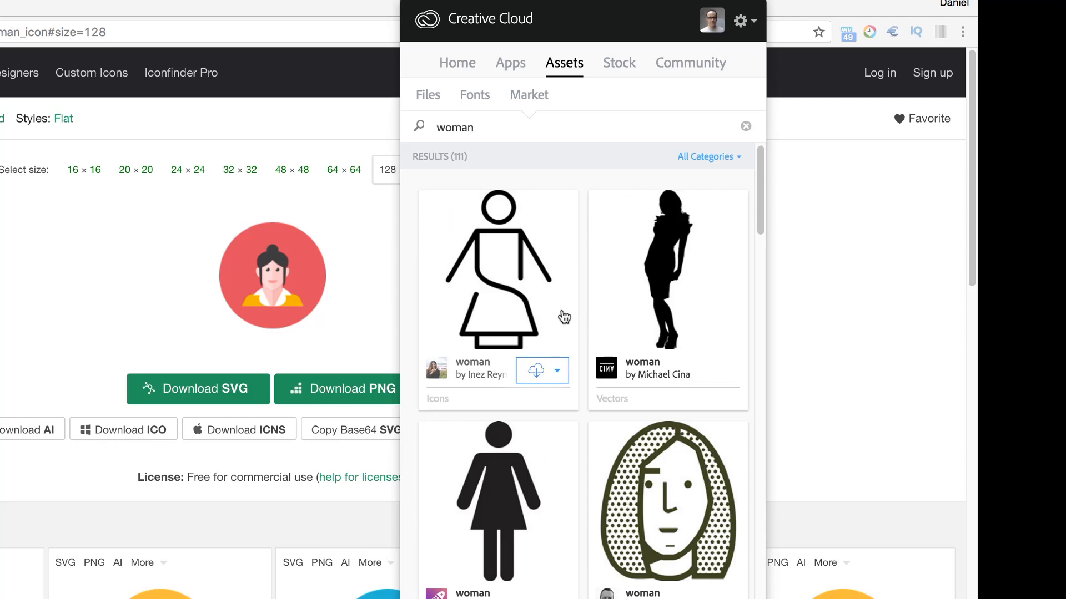
Browse the Market results for "woman" and compare the available icons and vector silhouettes
scroll(564, 307, down, 1)
scroll(565, 321, up, 1)
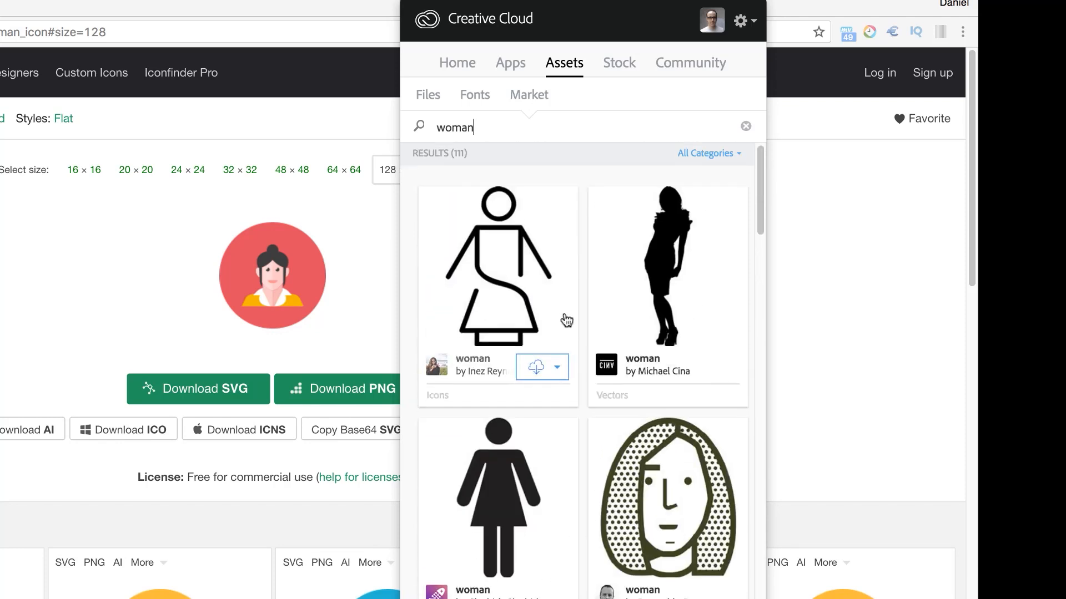
scroll(565, 321, down, 15)
scroll(566, 318, down, 10)
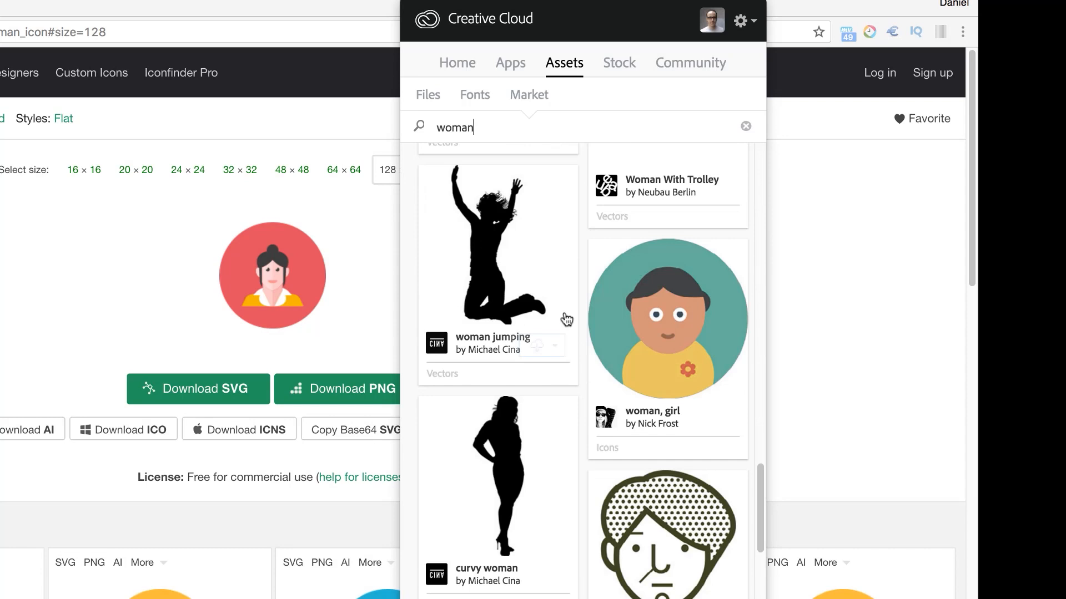
scroll(577, 322, down, 3)
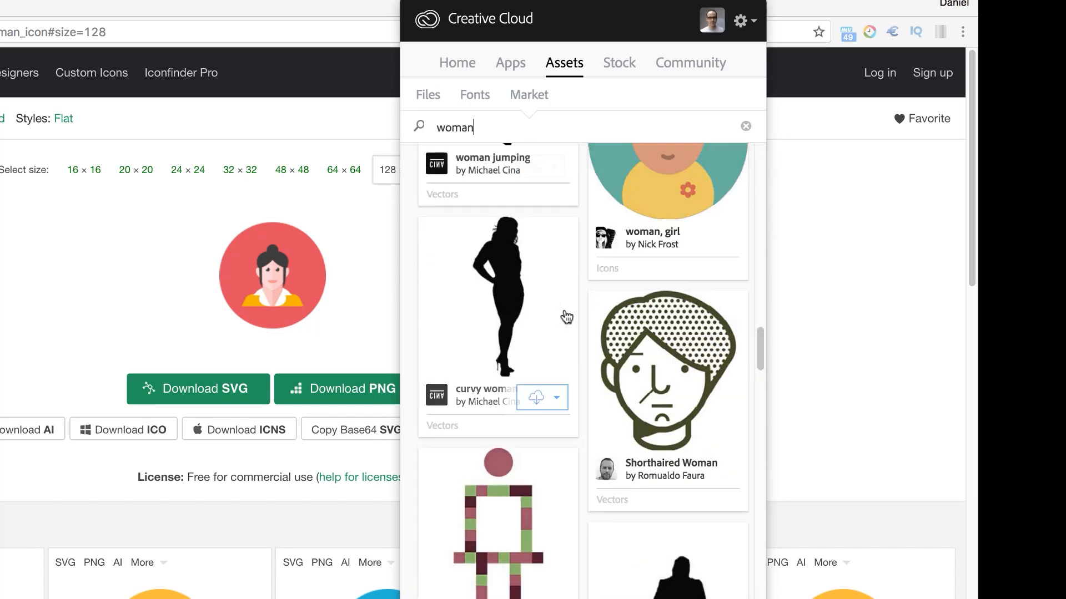
scroll(577, 327, up, 3)
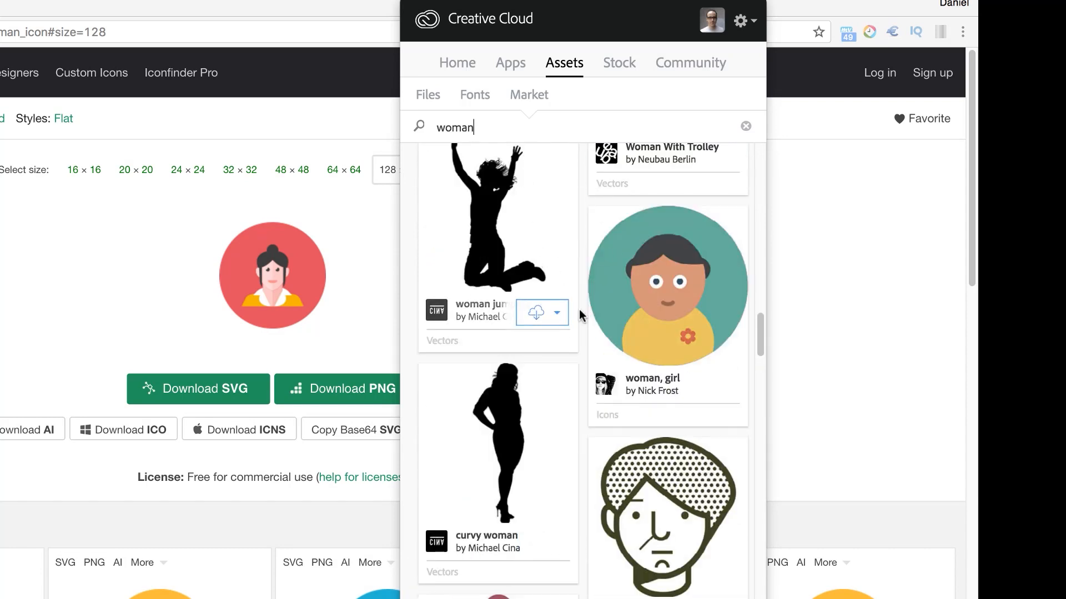
scroll(574, 310, down, 14)
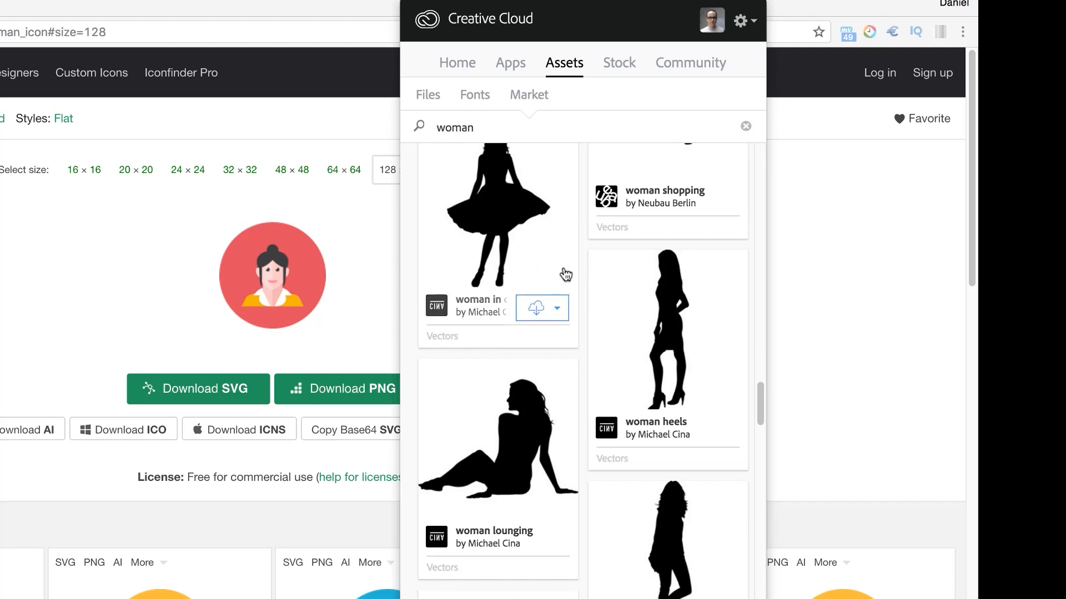
scroll(563, 280, down, 12)
scroll(565, 278, up, 3)
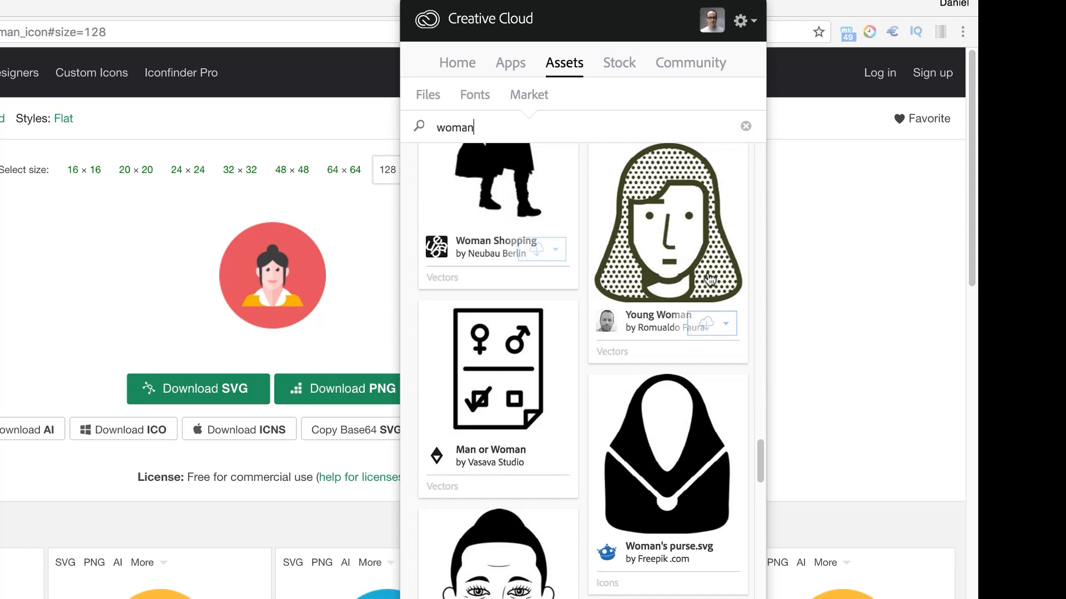
scroll(665, 465, up, 10)
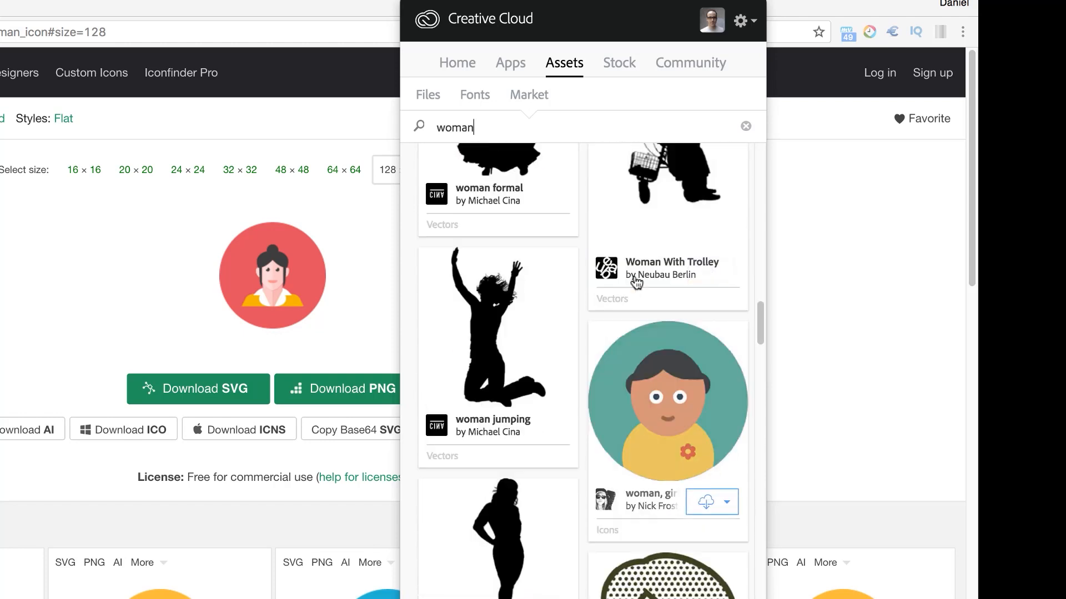
Add the "woman, girl" icon in the teal circle to the Infographic Animation library and switch to After Effects to check it
click(727, 503)
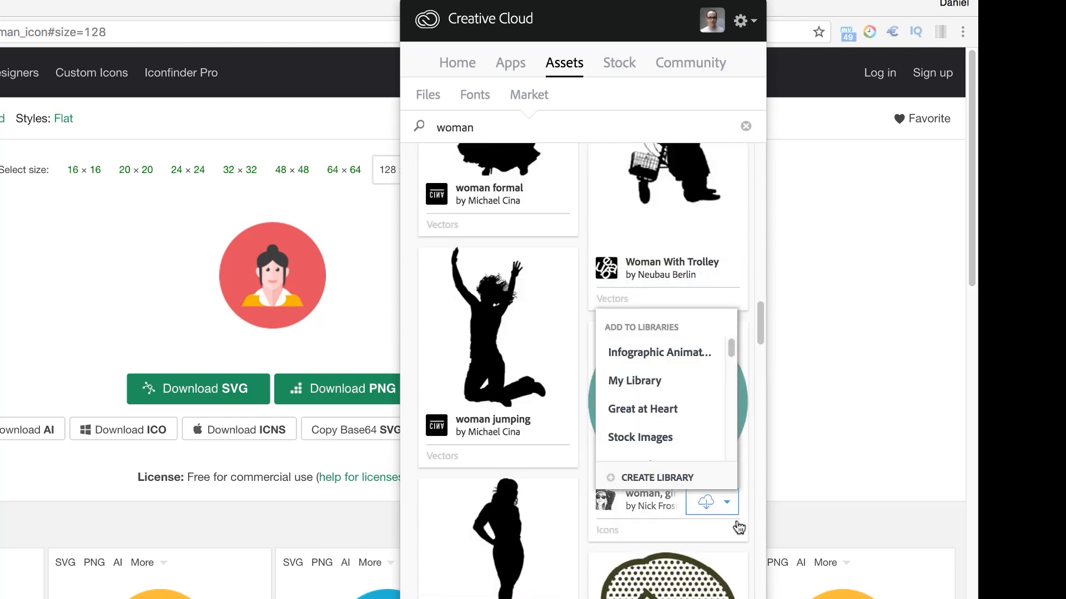
click(658, 358)
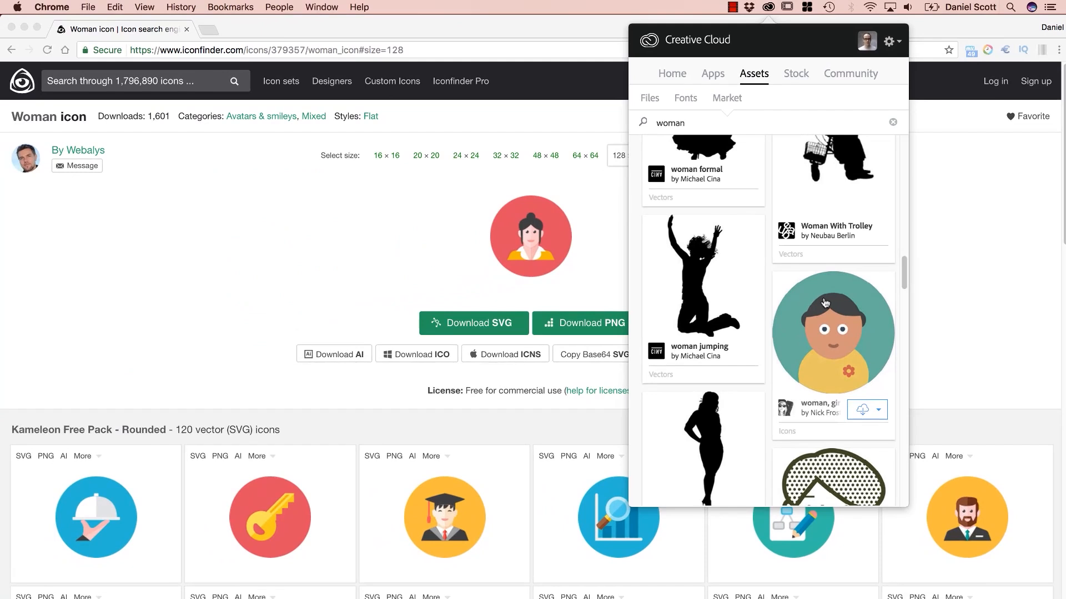
key(super+Tab)
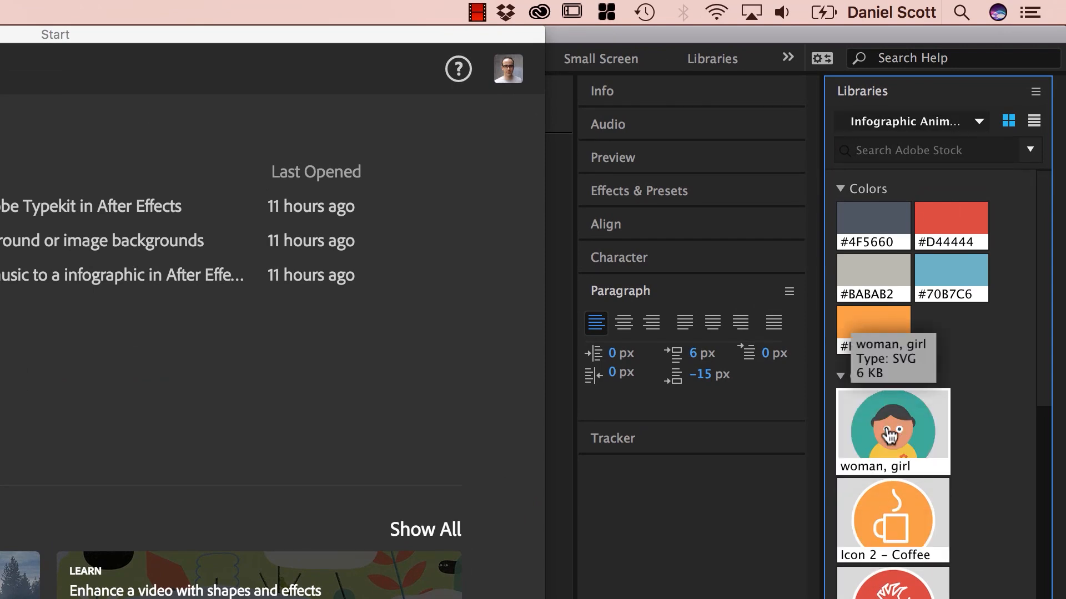
Reopen the Creative Cloud Market search, return to Chrome, and look through the Kameleon Free Pack - Rounded icons
click(539, 11)
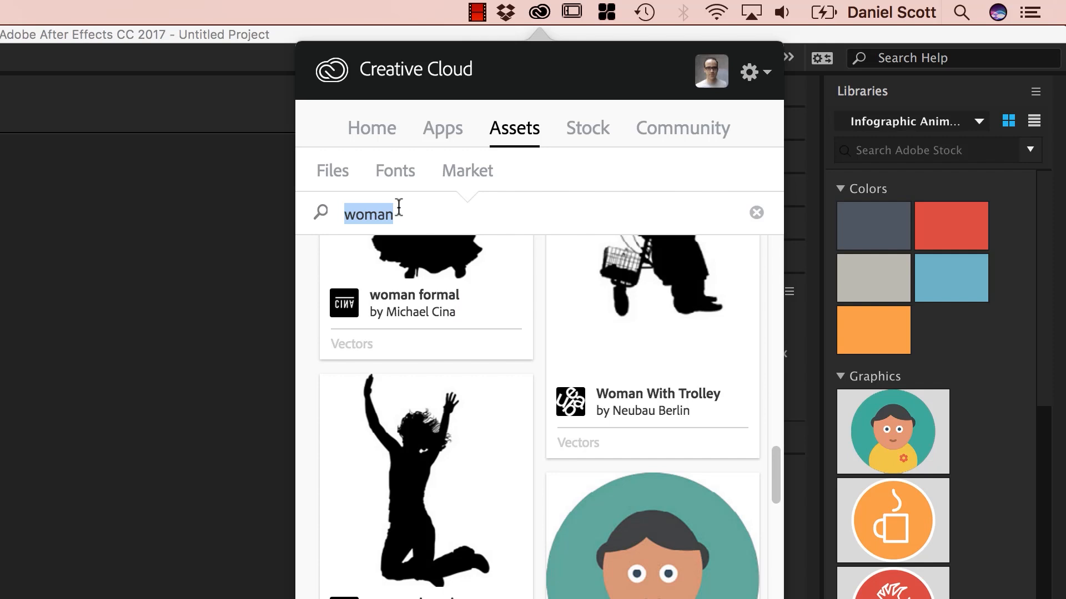
key(super+Tab)
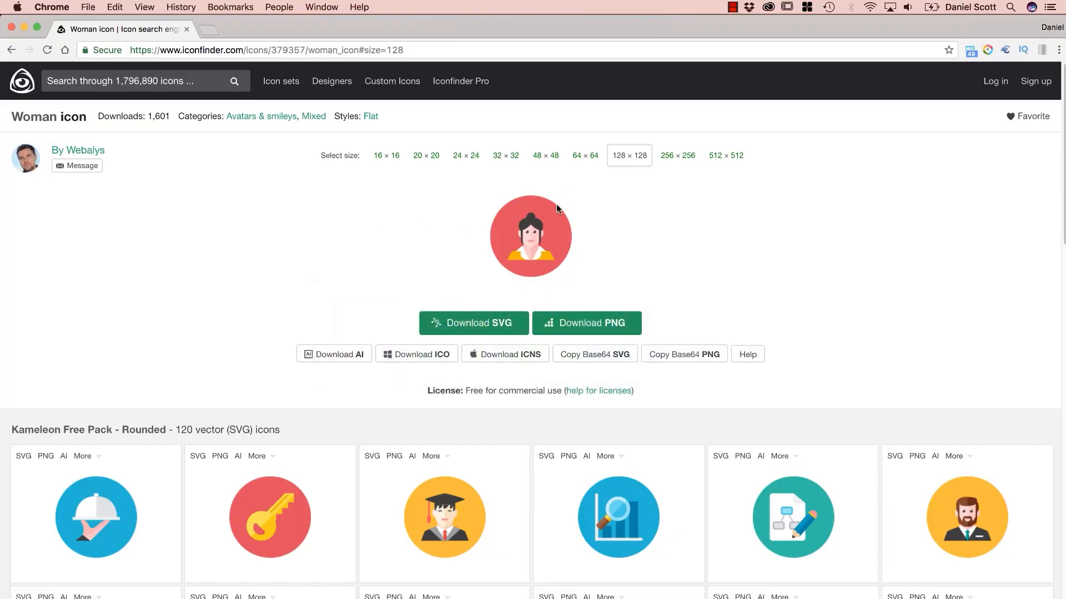
scroll(471, 239, down, 3)
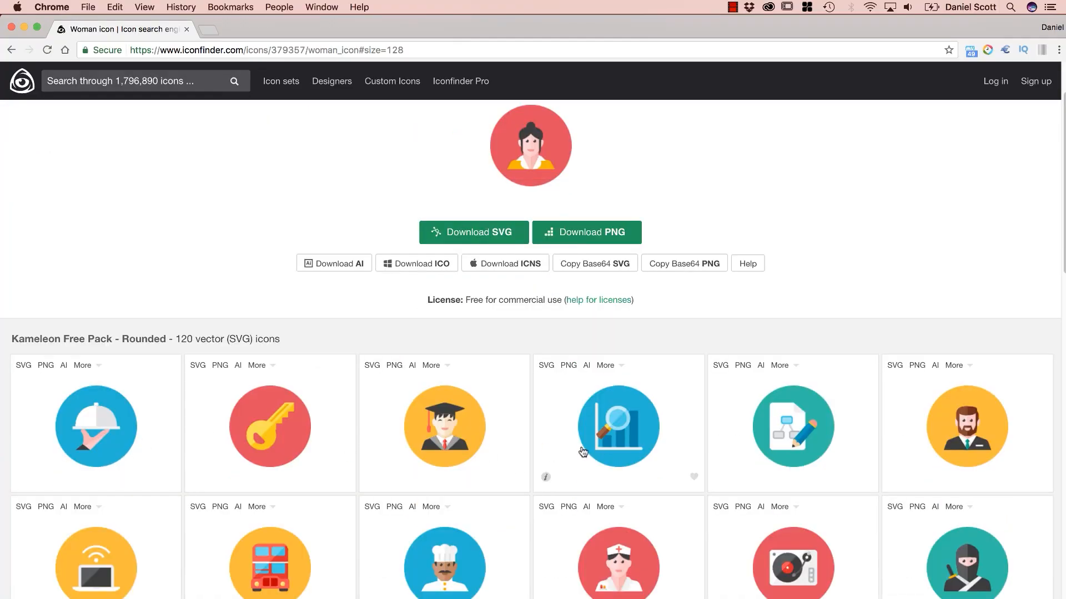
scroll(461, 371, down, 4)
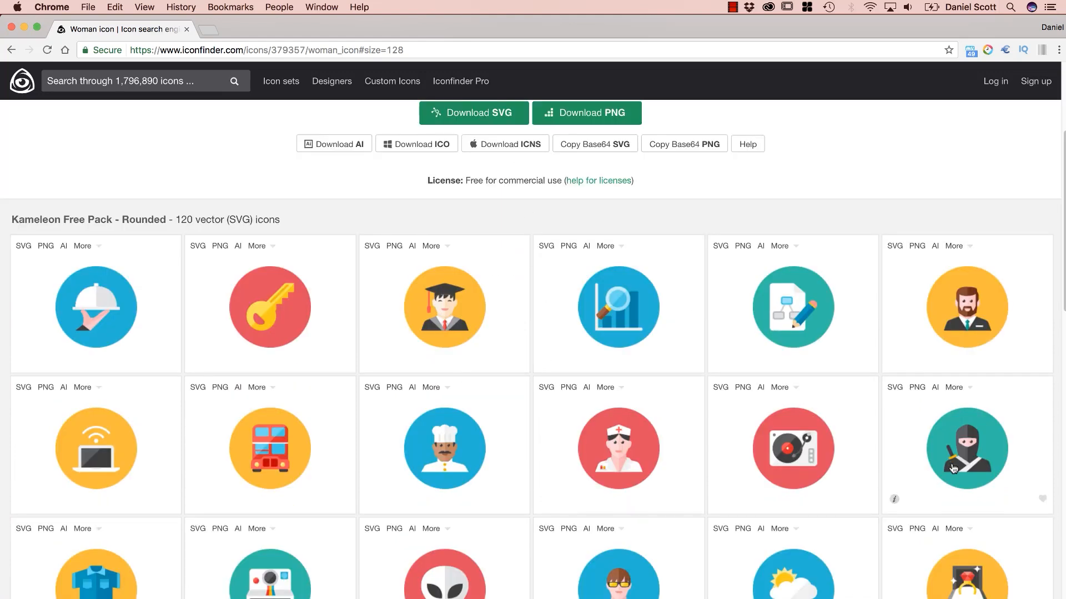
scroll(776, 259, up, 2)
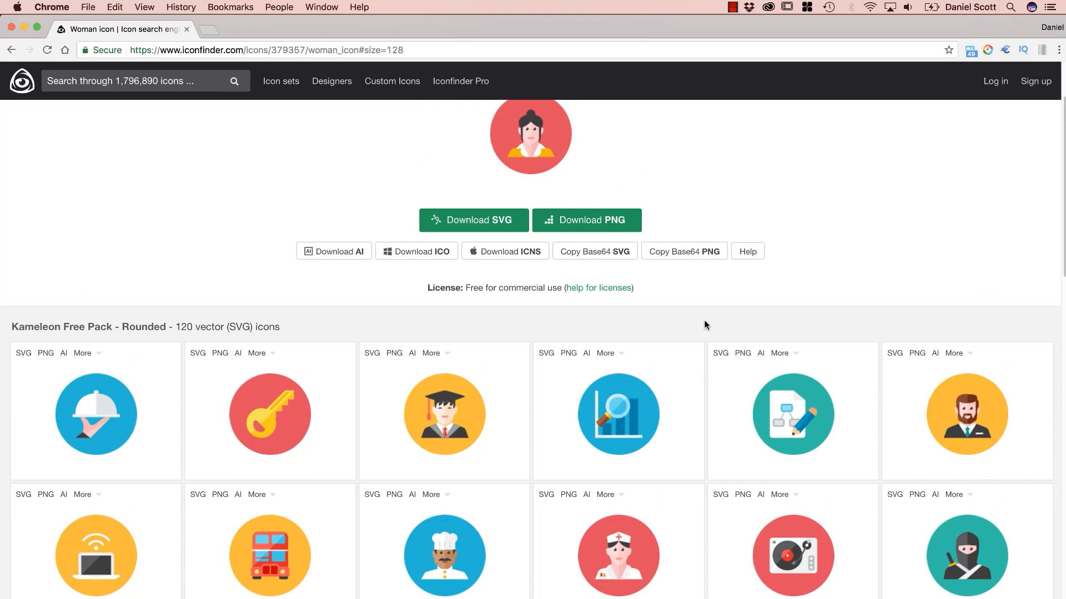
scroll(704, 324, up, 2)
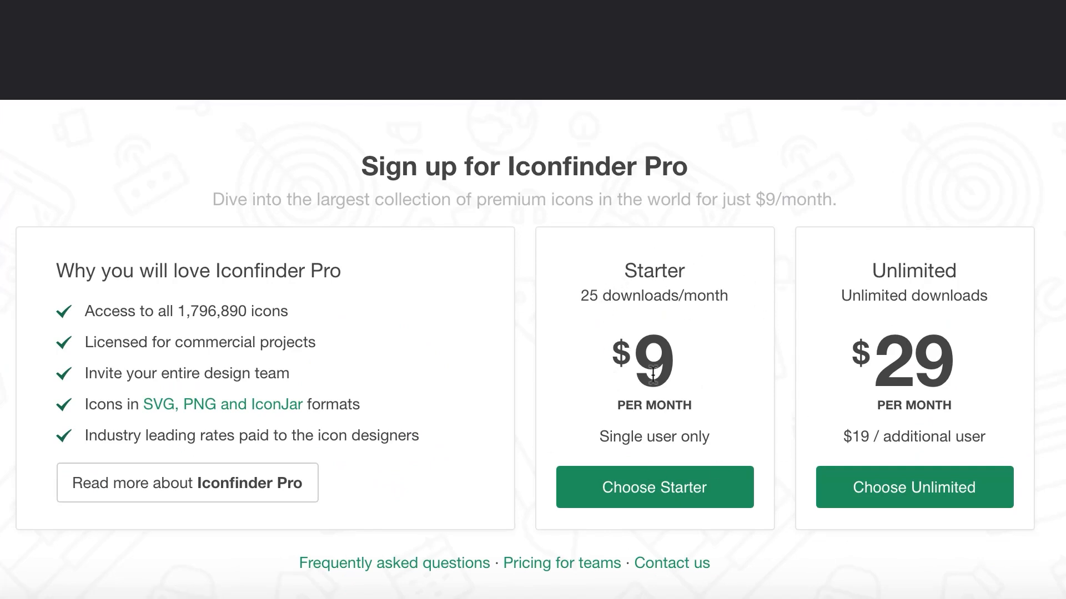
Examine the Starter plan's monthly price and download allowance on the Iconfinder Pro page
drag(620, 400, 677, 391)
drag(589, 291, 685, 298)
click(685, 297)
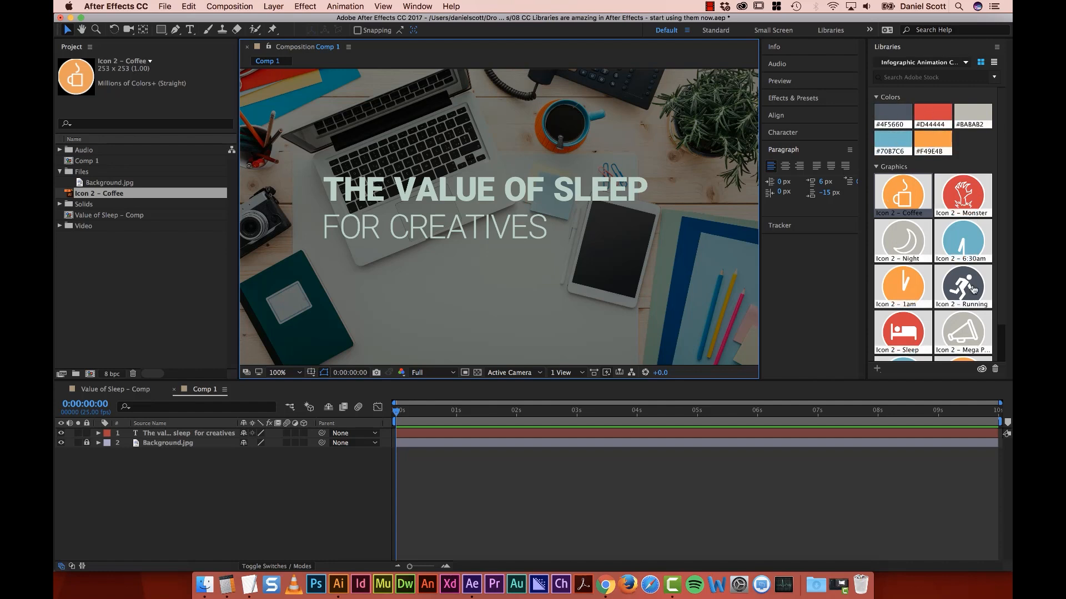
In Finder, open 01 Icons.ai from the 01 Icon Pop folder of the Infographics Exercise Files in Illustrator
mouse_move(943, 199)
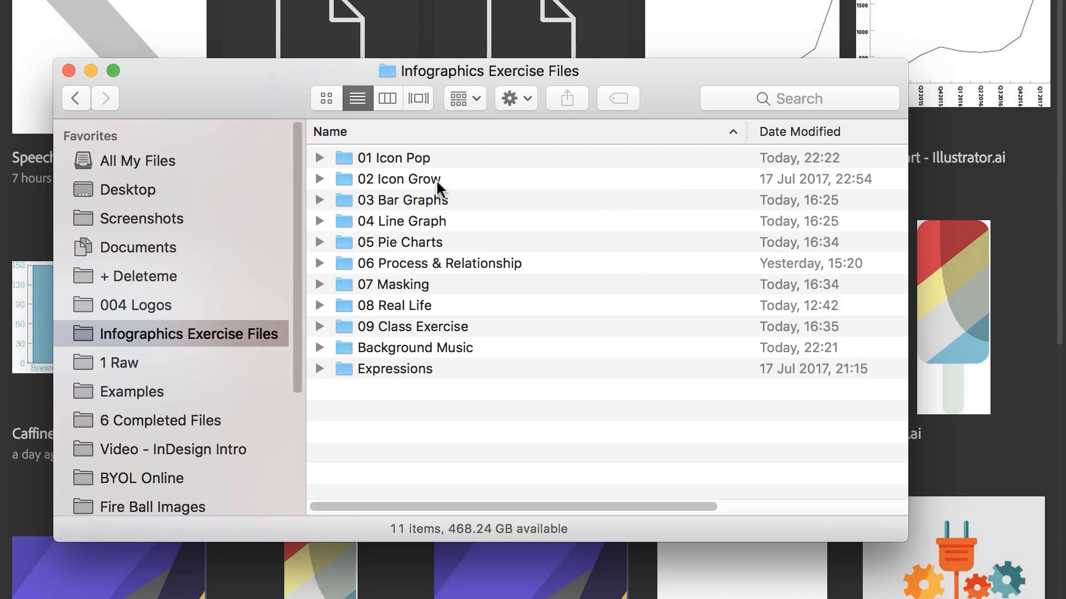
drag(265, 87, 319, 81)
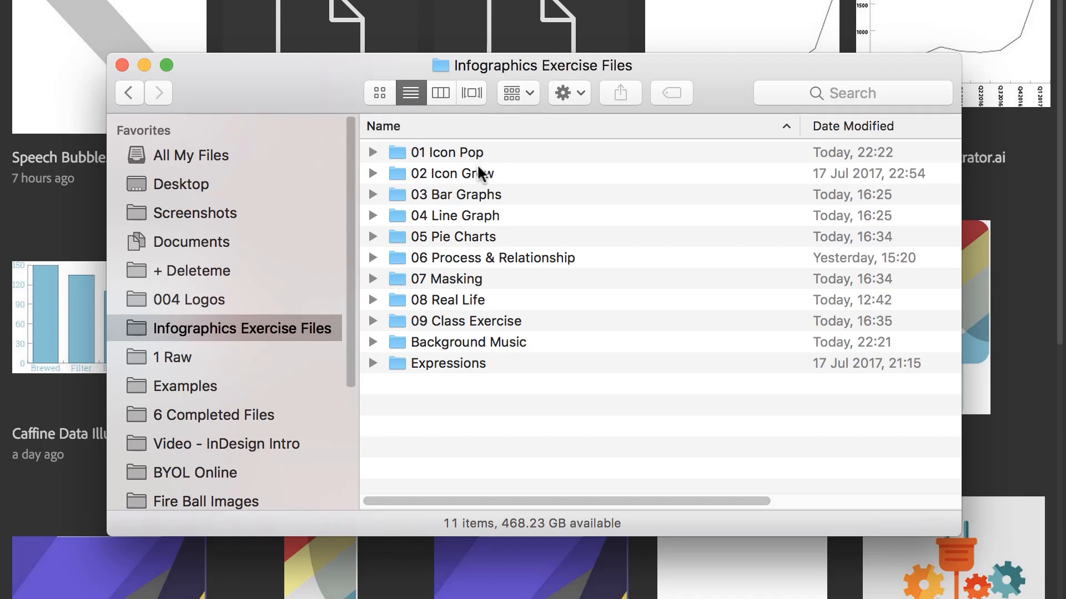
double_click(449, 152)
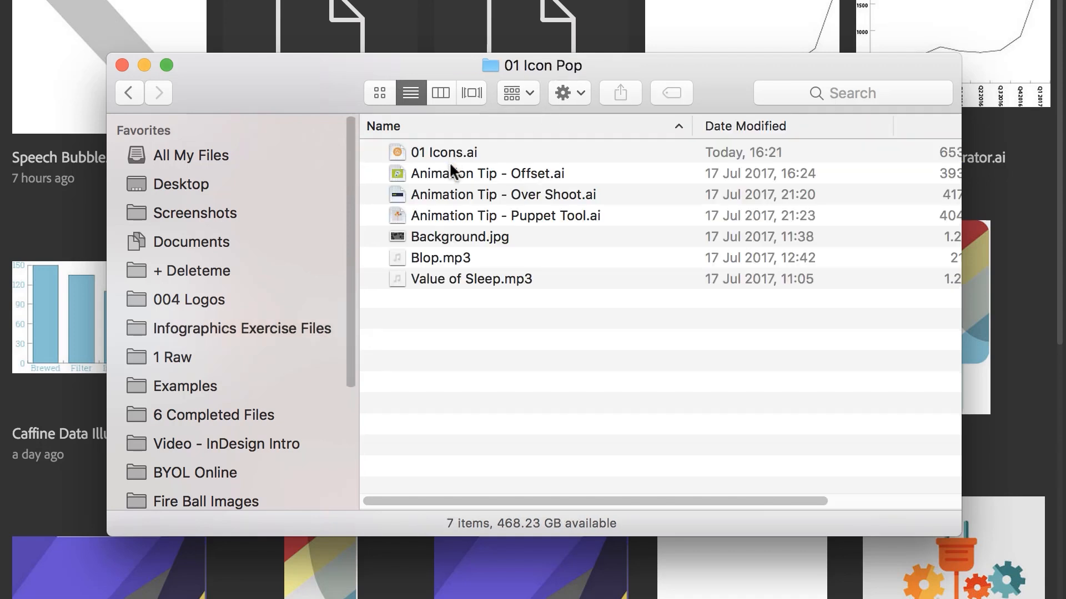
click(400, 158)
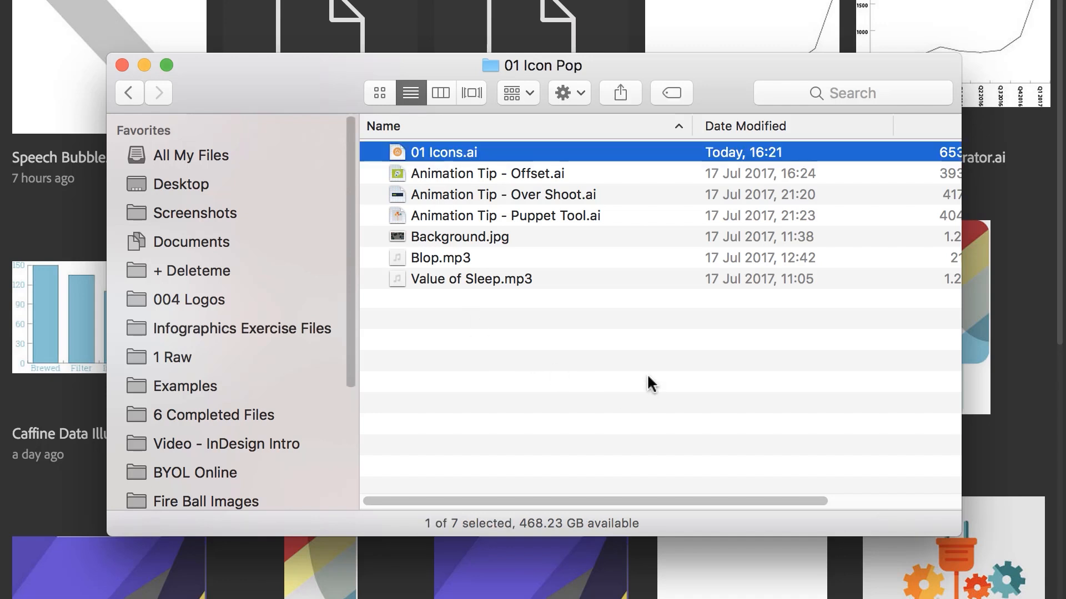
double_click(437, 153)
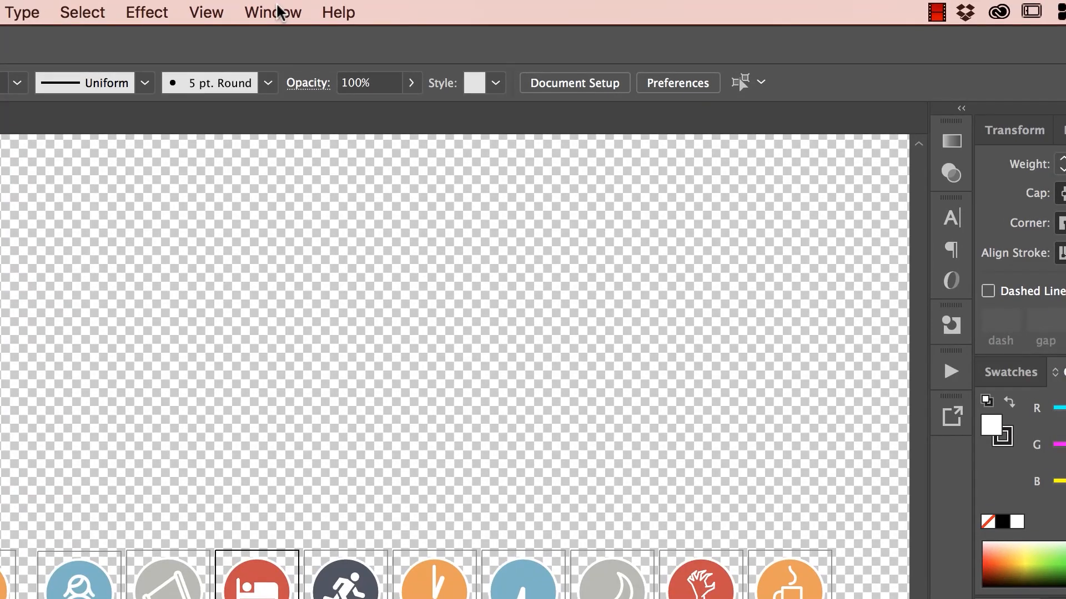
Switch Illustrator to the Essentials workspace and reset it to its default layout
click(349, 7)
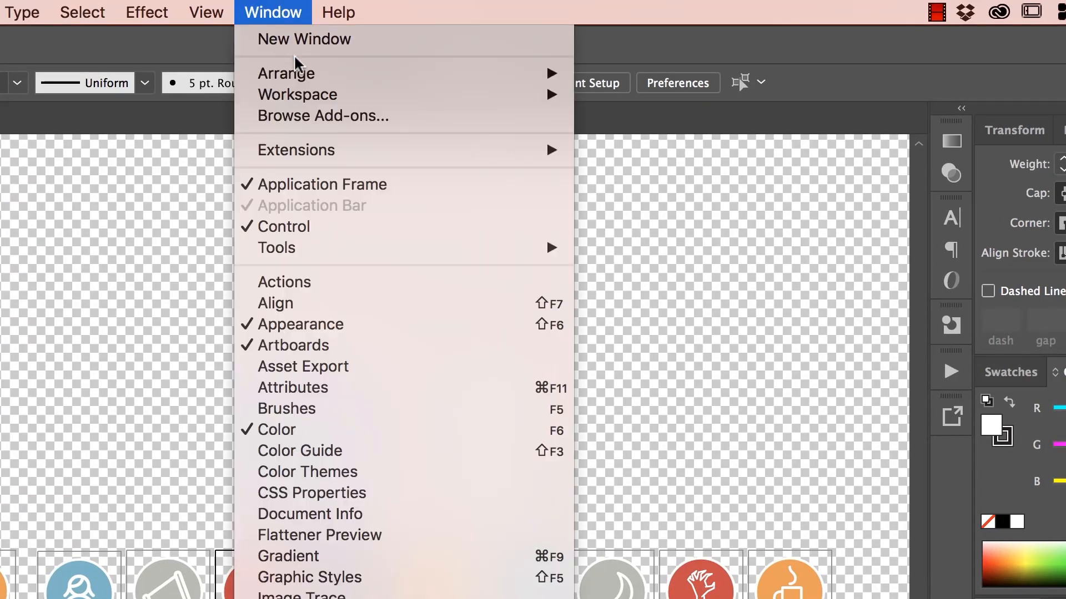
mouse_move(310, 94)
click(673, 114)
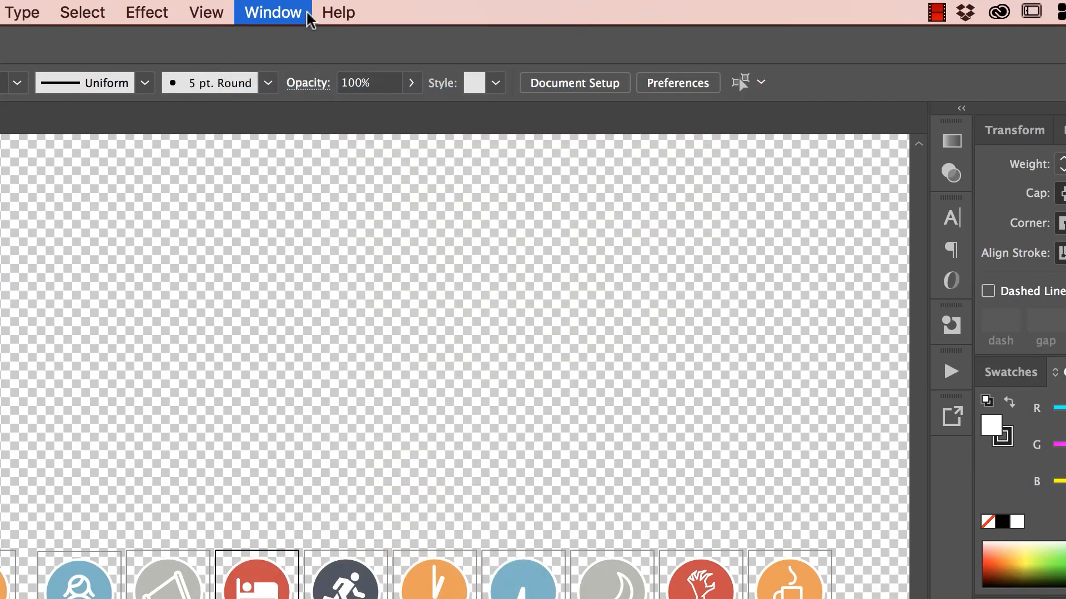
click(281, 15)
mouse_move(411, 92)
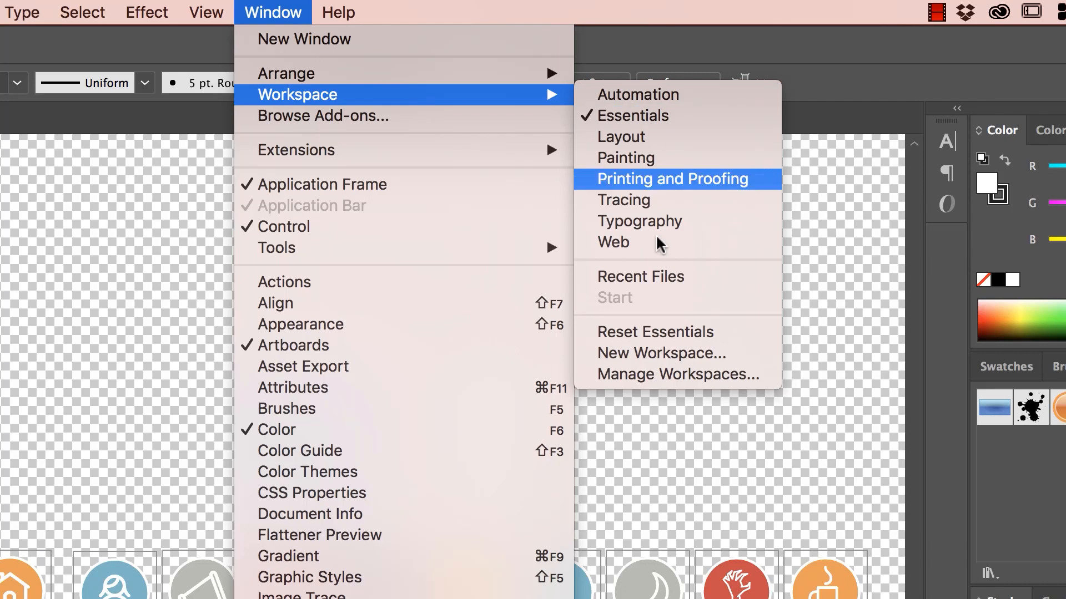
click(624, 332)
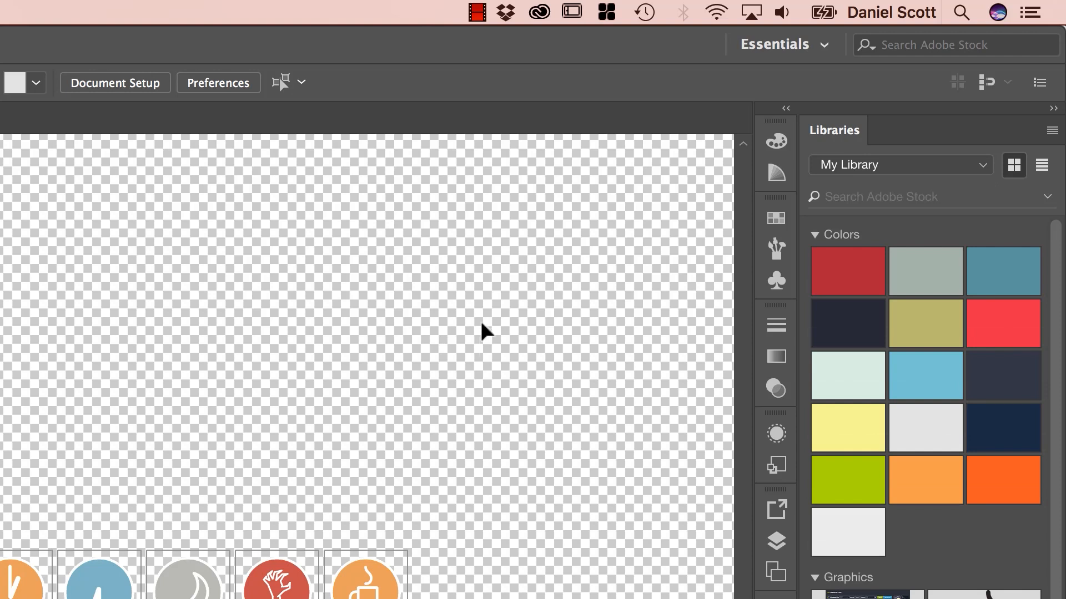
Create a new Creative Cloud library named "Infographic Animation Courses BYOL"
click(986, 163)
click(938, 164)
scroll(942, 435, down, 2)
scroll(939, 424, up, 2)
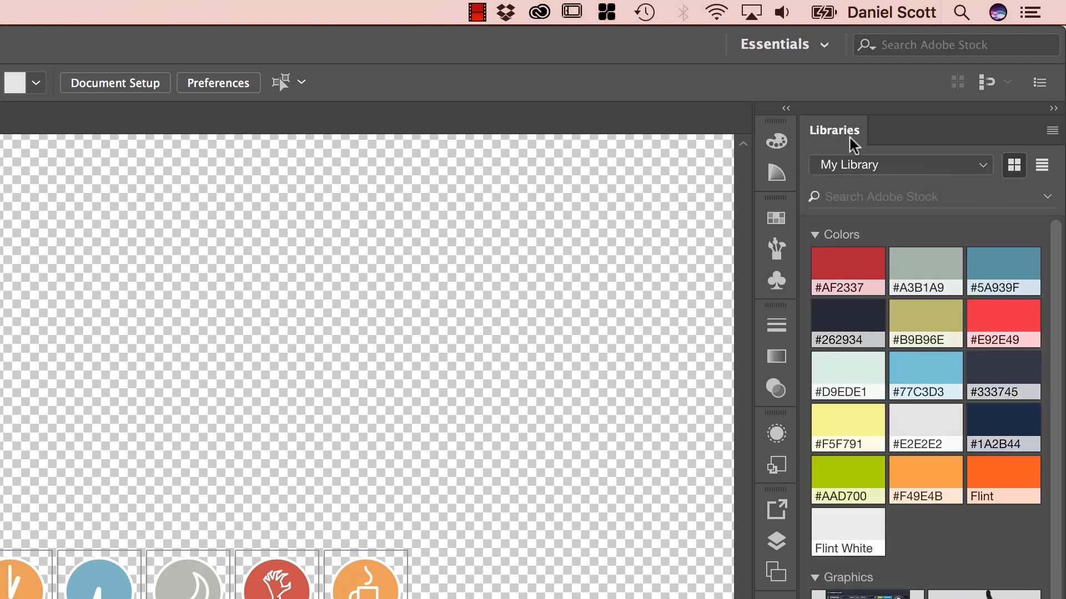
click(869, 169)
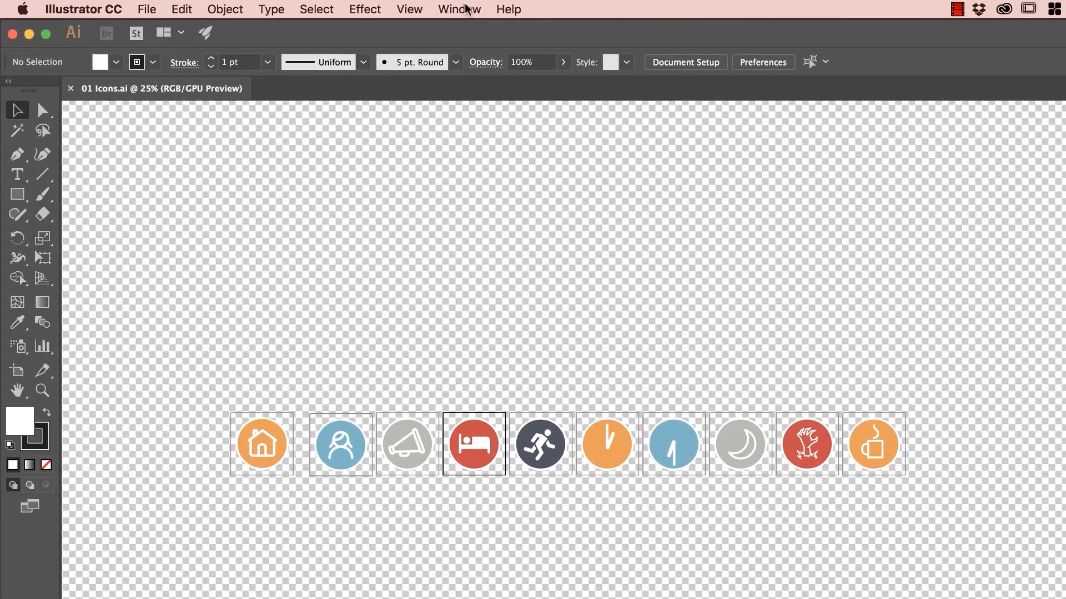
click(244, 11)
key(Escape)
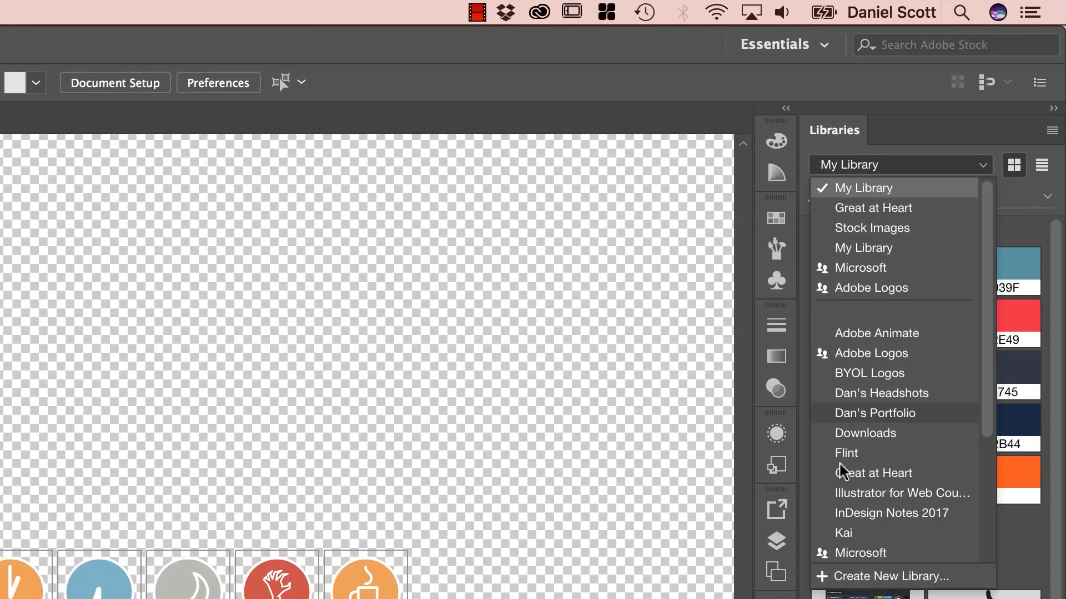
click(855, 576)
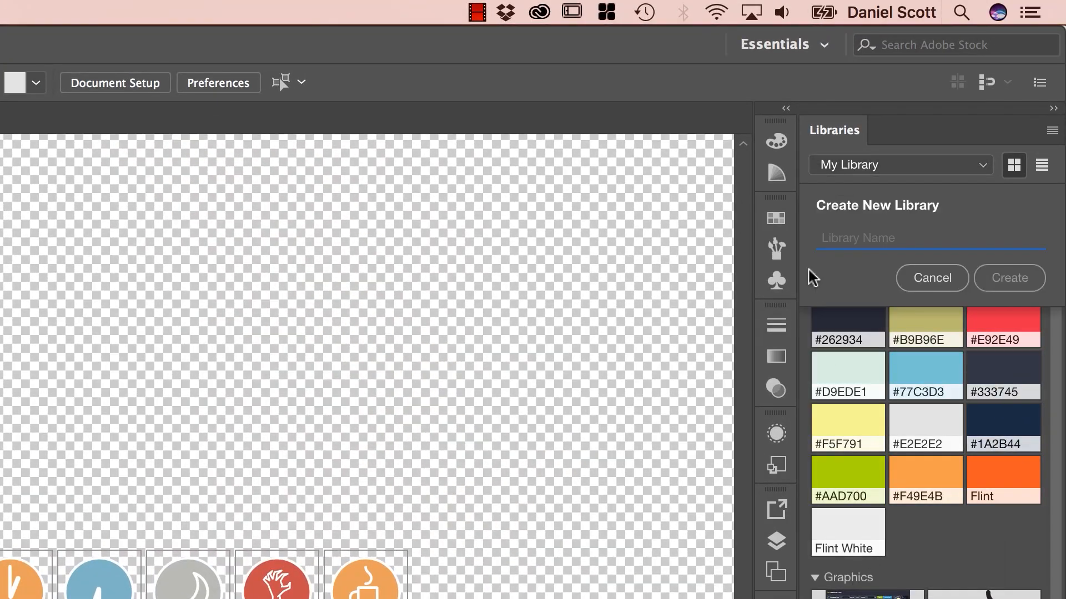
text(Infographic Animation Courses BYOL)
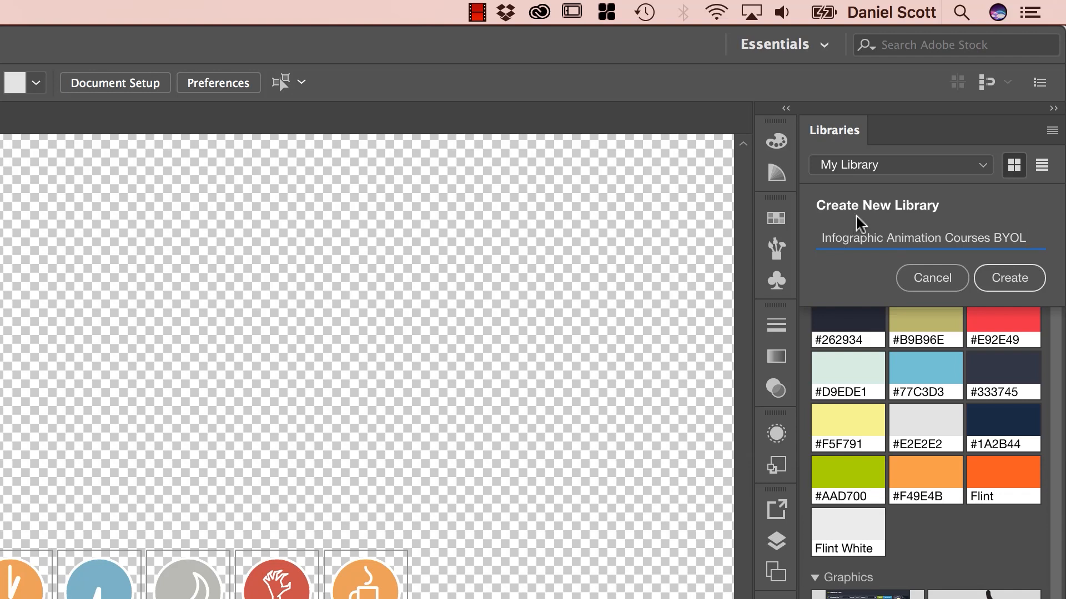
click(1018, 278)
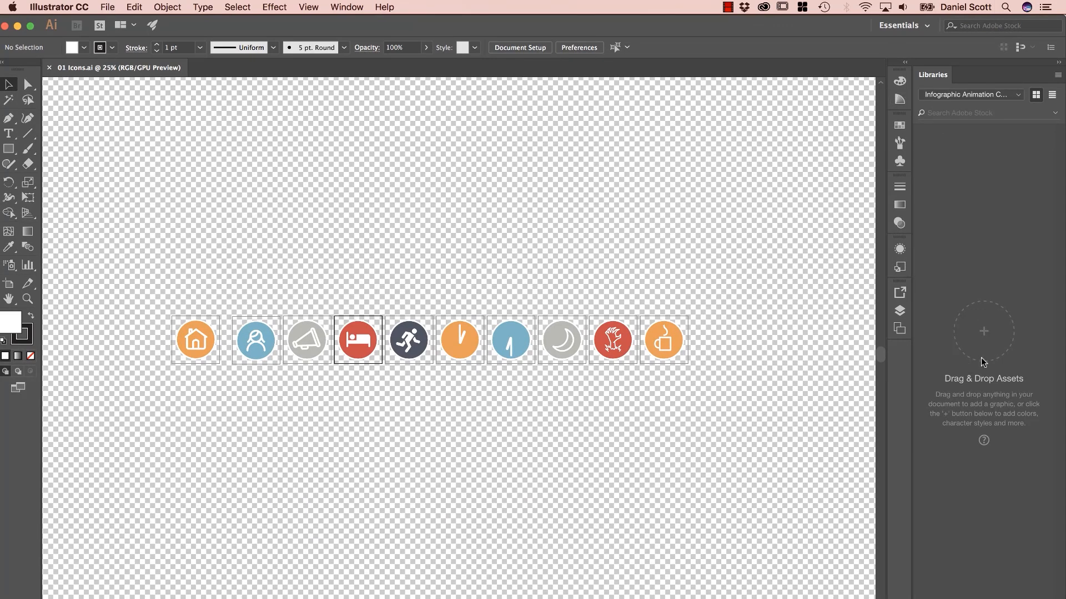
Add the orange house icon to the Infographic Animation Courses BYOL library and rename it "Icon 1 - House"
drag(165, 309, 211, 388)
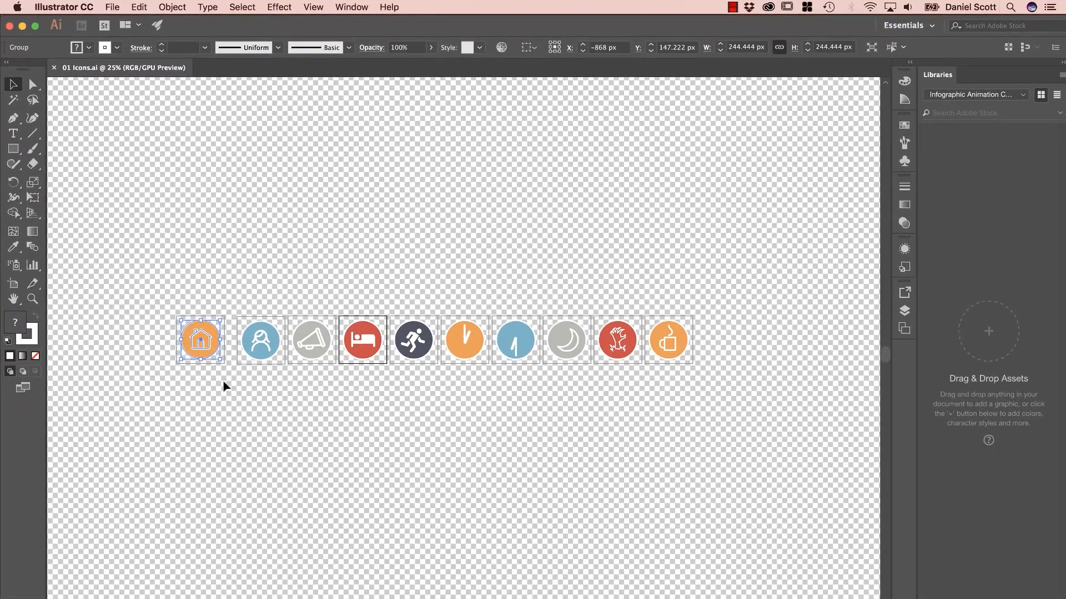
drag(207, 351, 1009, 276)
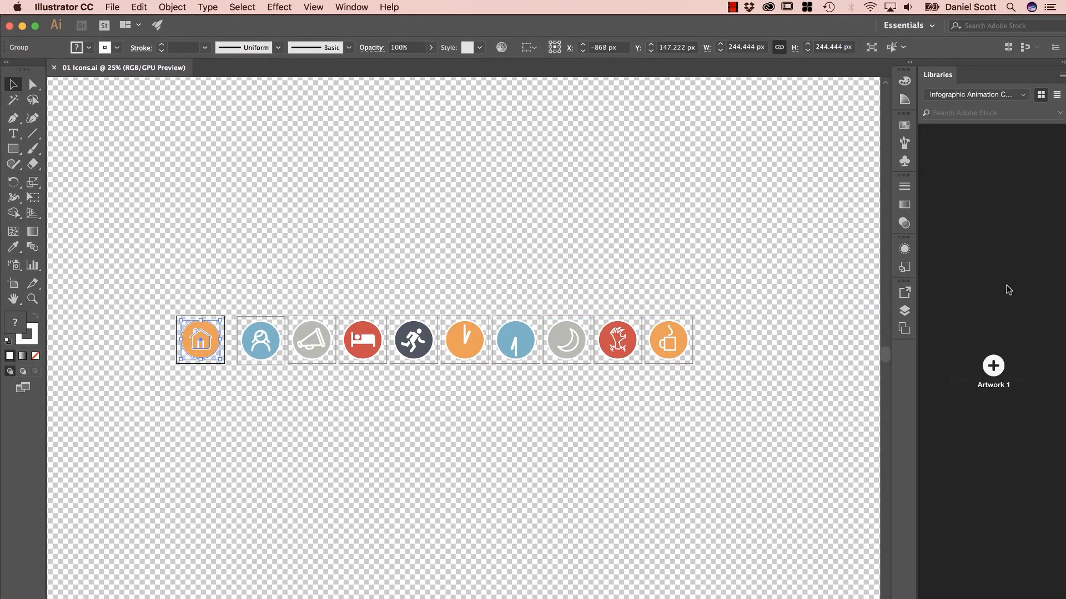
right_click(943, 177)
click(918, 311)
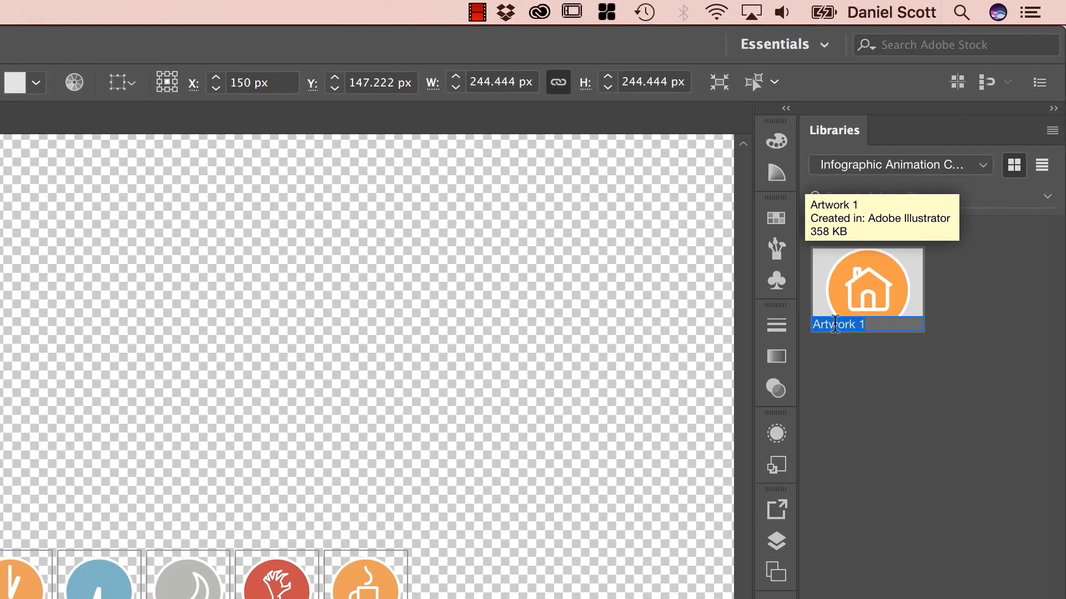
key(BackSpace)
text(Icon 1 - House)
key(Return)
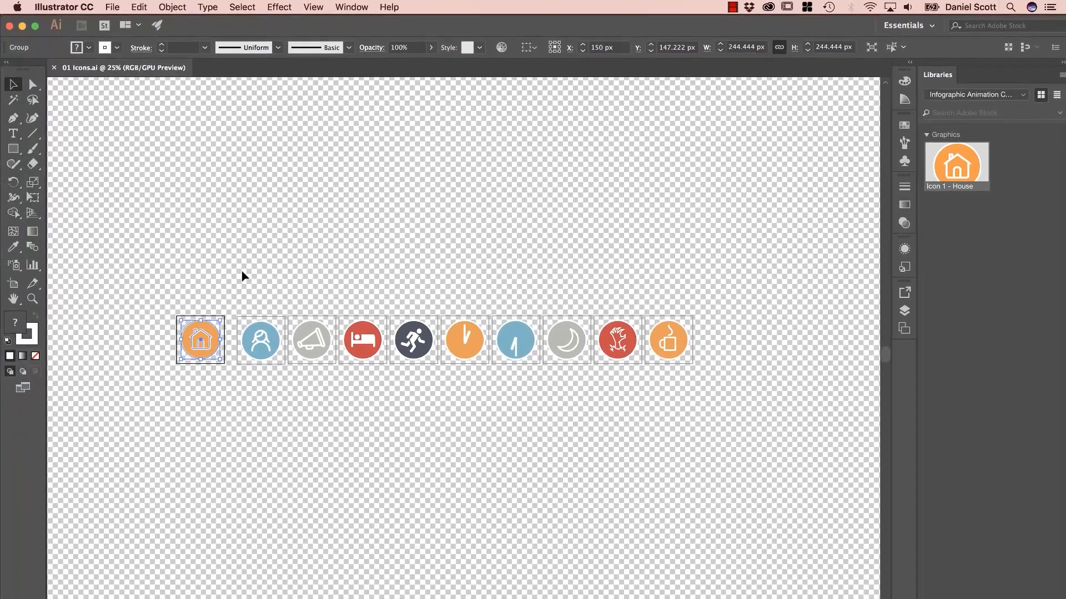
Add the blue girl icon to the library and rename the new graphic "Icon 2 - Girl"
click(270, 361)
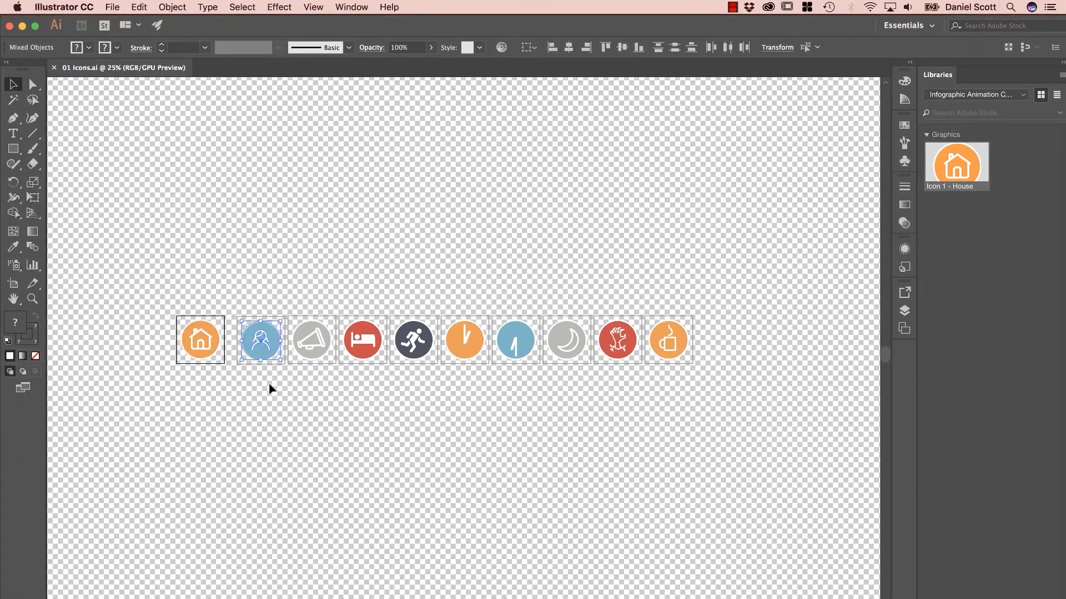
drag(261, 350, 260, 354)
key(super+equal)
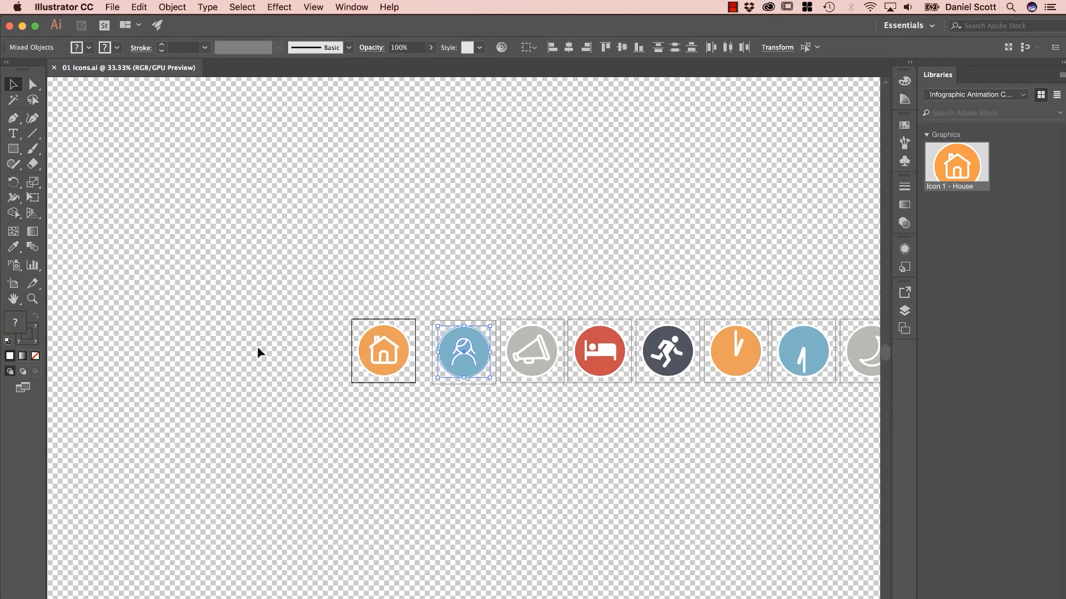
drag(468, 365, 999, 300)
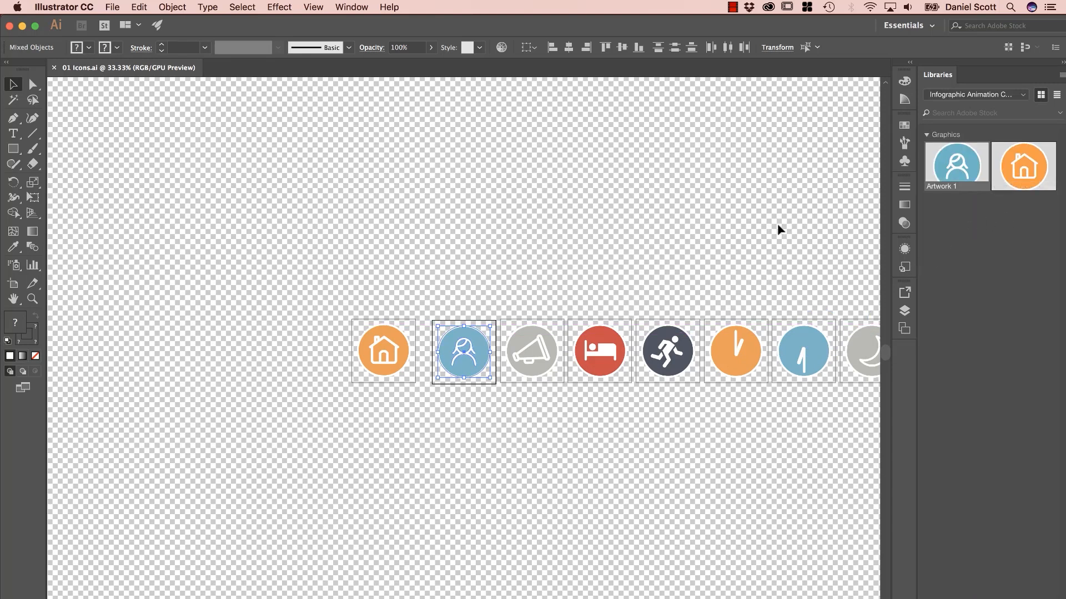
double_click(943, 186)
text(Icon)
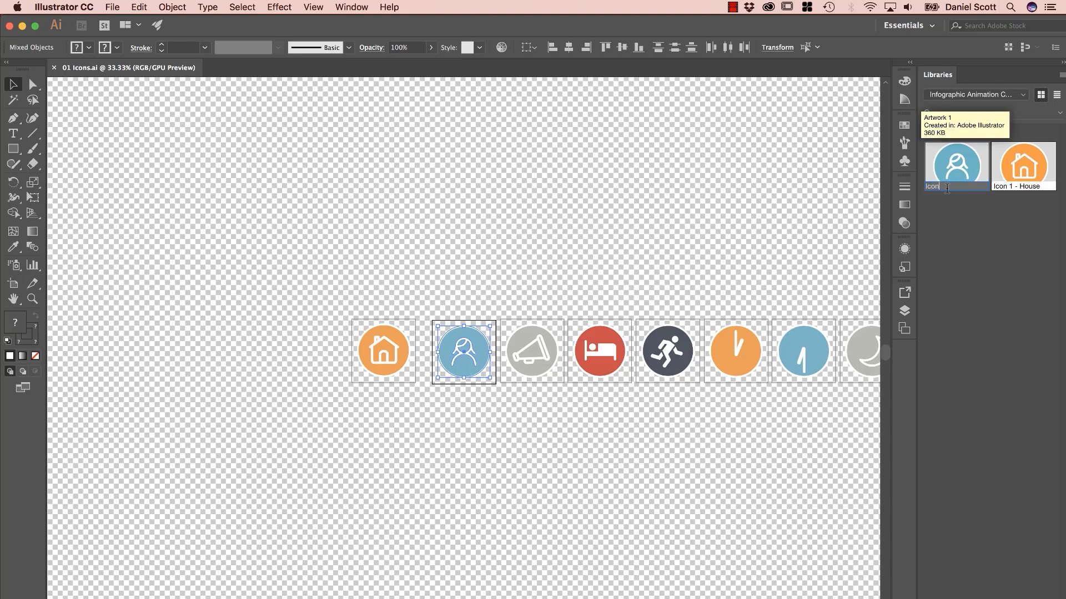
text( 2 - gi)
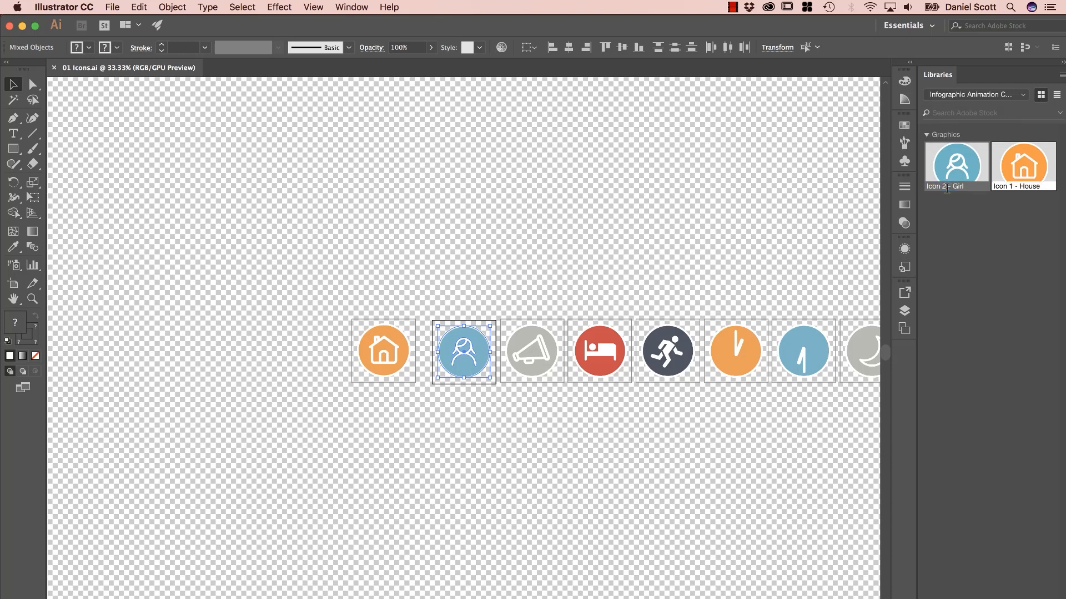
Add the megaphone and bed icons to the library, naming them "Icon 2 - Mega Phone" and "Icon 2 - Sleep"
drag(543, 369, 956, 167)
double_click(943, 187)
text(Icon 2 - )
text(Mega Phone)
drag(577, 333, 958, 167)
double_click(943, 186)
text(Icon 4 - Sleep)
key(Return)
Add the running figure and orange clock icons to the library, naming them "Icon 2 - Running" and "Icon 2 - 1am"
drag(666, 355, 946, 194)
click(951, 188)
text(Icon 2 - Running)
key(Return)
drag(730, 333, 956, 167)
double_click(944, 186)
text(Icon 2 - 1am)
key(Return)
Add the blue clock icon to the library and rename the new graphic "Icon 2 - 6:30am"
drag(803, 350, 1038, 377)
double_click(948, 186)
text(Icon 2 - 6:30)
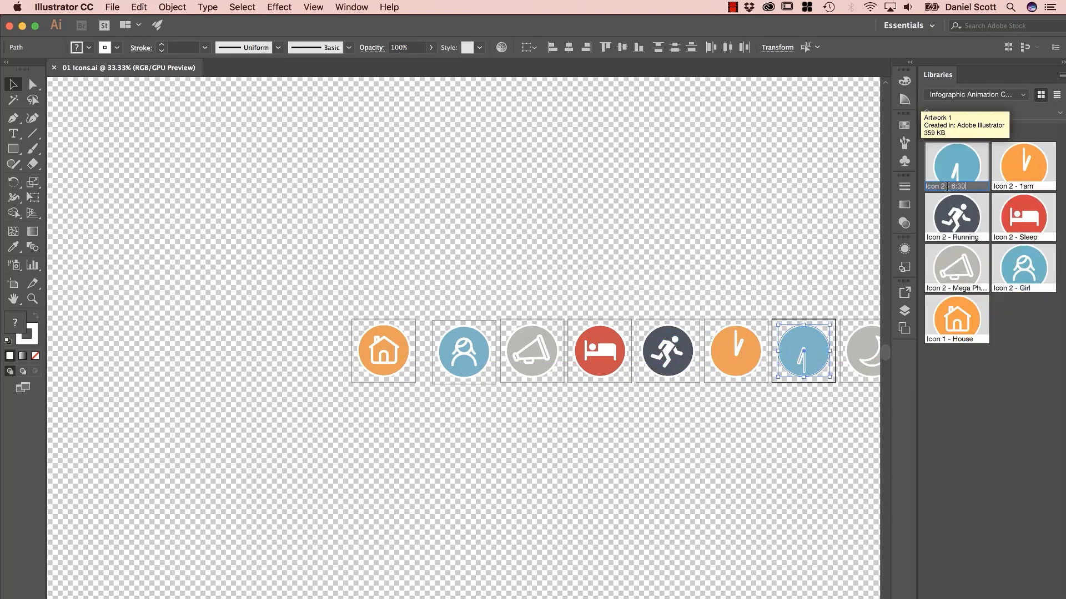
text(am)
key(Return)
Add the grey moon icon to the library and rename the new graphic "Icon 2 - Night"
scroll(464, 350, right, 5)
drag(574, 350, 956, 166)
double_click(944, 187)
text(Icon 2 - )
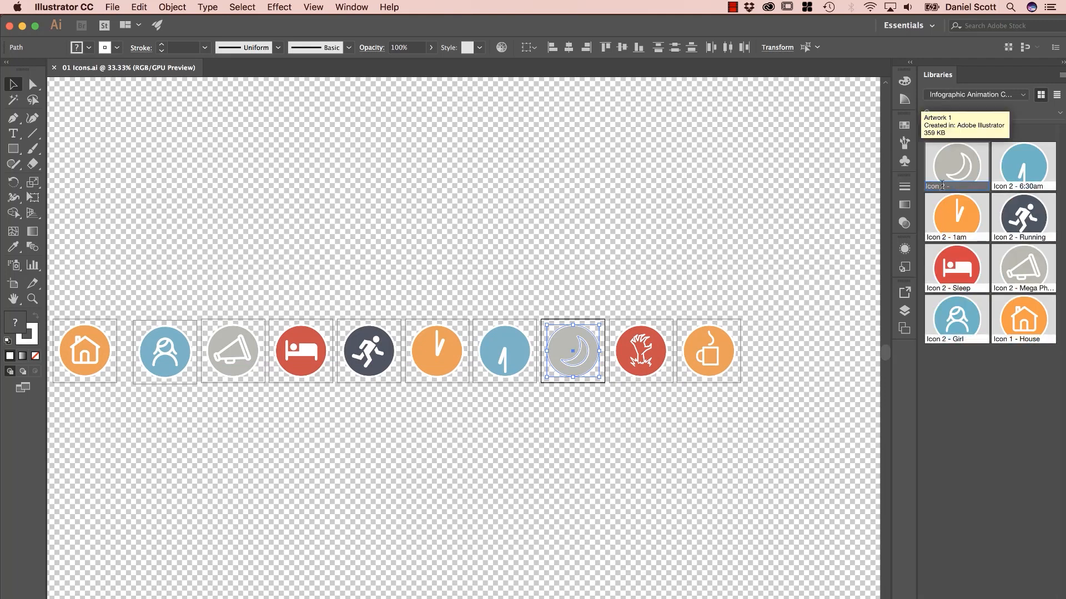
text(Night)
key(Return)
Add the red monster hand and coffee cup icons to the library as "Icon 2 - Monster" and "Icon 2 - Coffee", and deselect the artwork
drag(641, 349, 956, 167)
double_click(944, 187)
text(Icon 2 - MOnster)
key(Return)
drag(708, 350, 956, 167)
double_click(948, 187)
text(Icon 2 - Coffee)
key(Return)
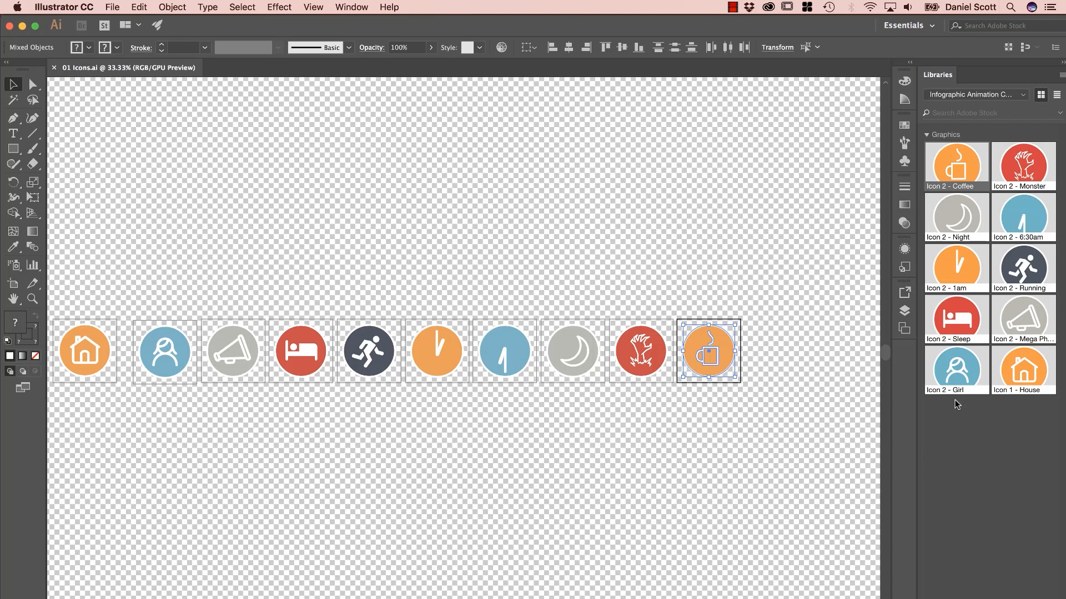
click(649, 295)
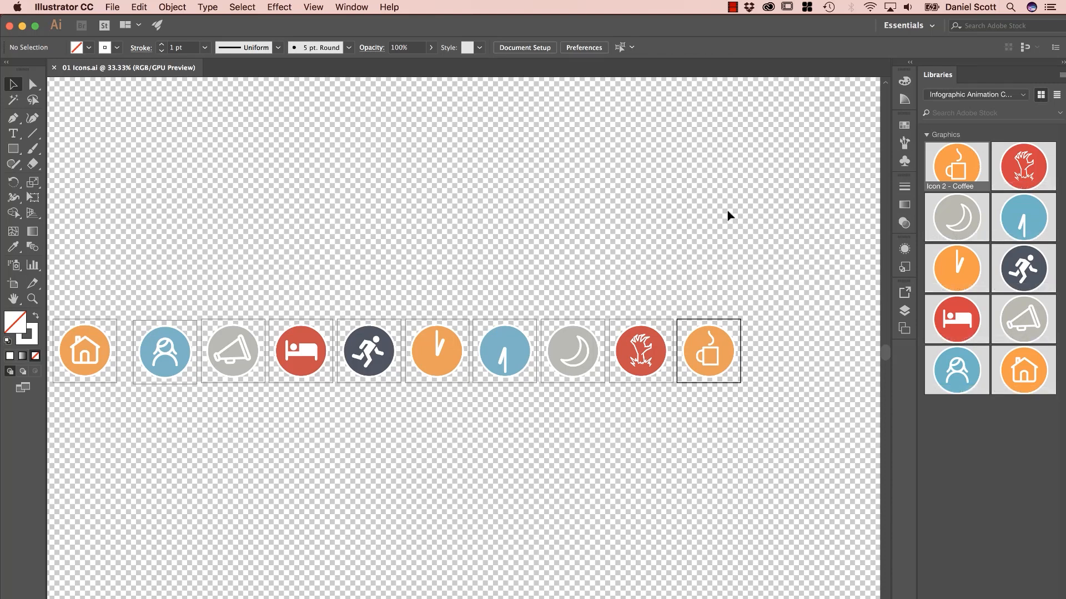
Switch to After Effects and display the Infographic Animation Courses BYOL library's graphics there
key(super+Tab)
key(super+Tab)
key(super+Tab)
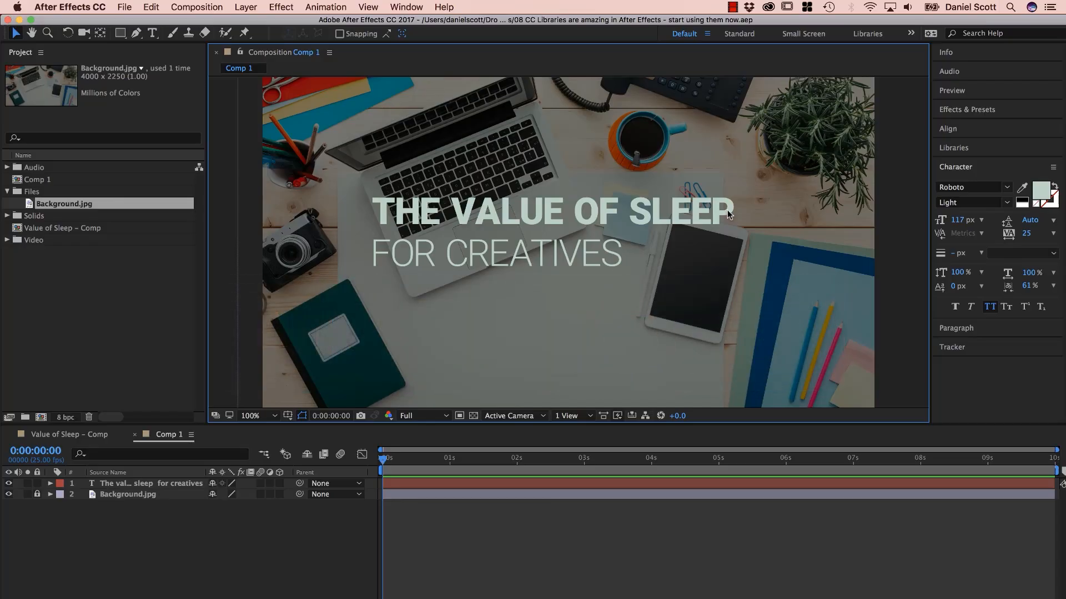
click(998, 147)
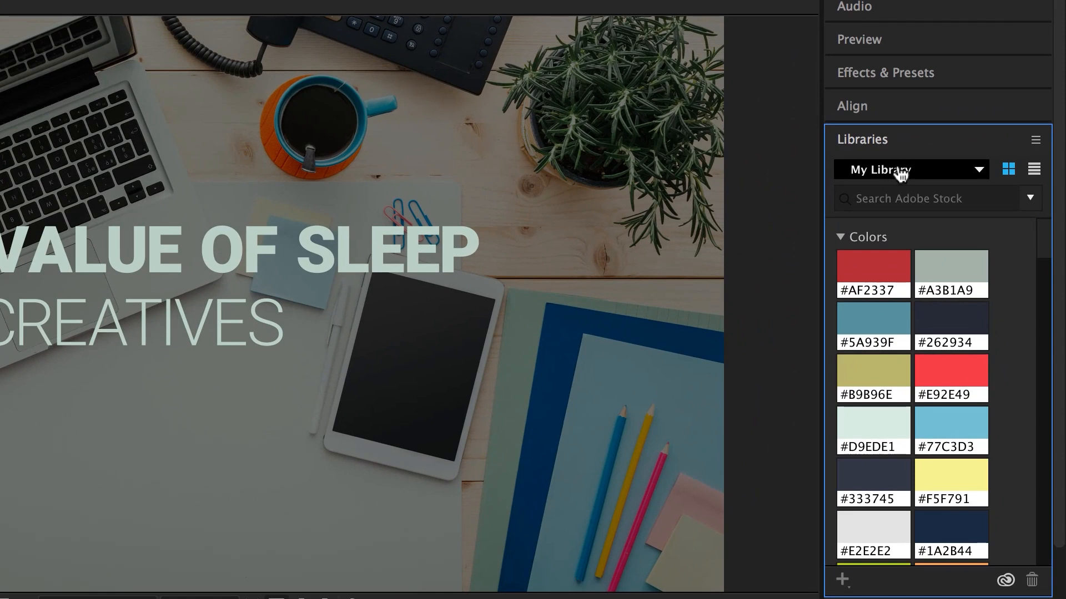
click(900, 171)
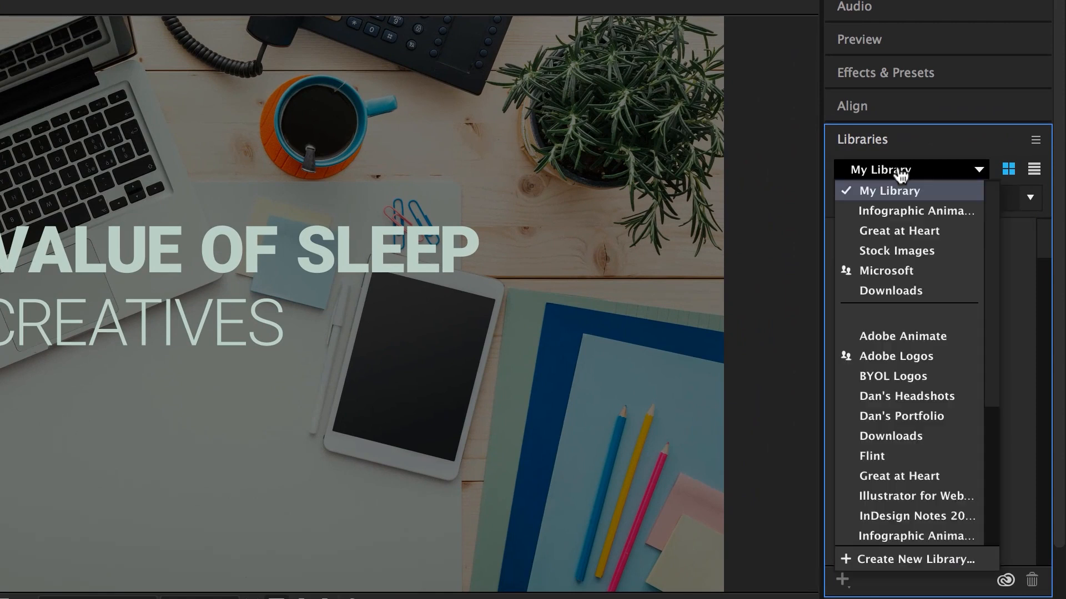
click(925, 214)
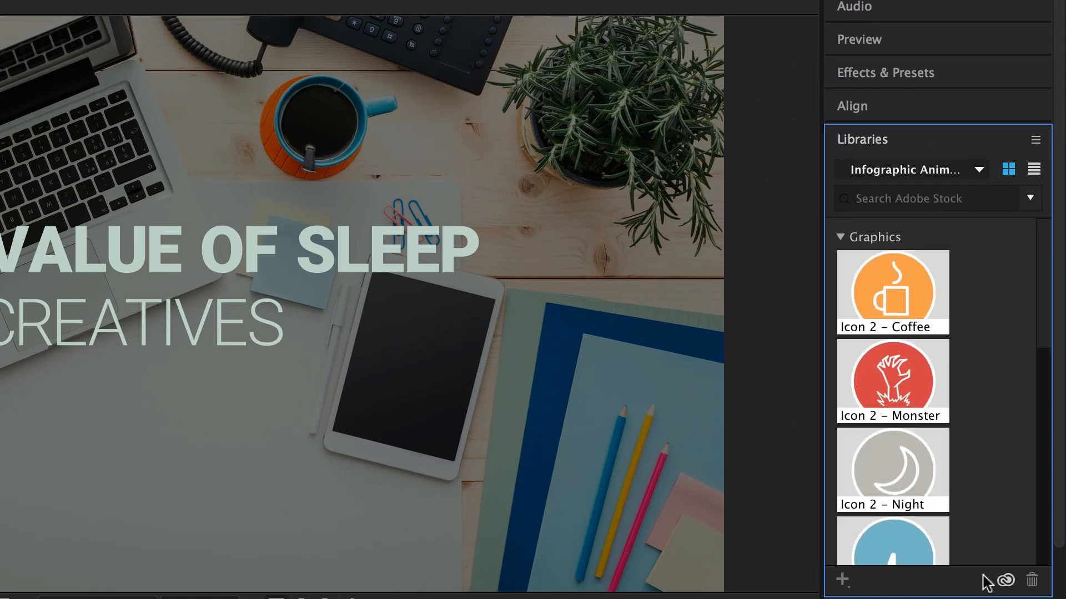
Place the Icon 2 - Coffee library graphic in the composition over the tablet, and open its original for editing in Illustrator
drag(893, 289, 498, 538)
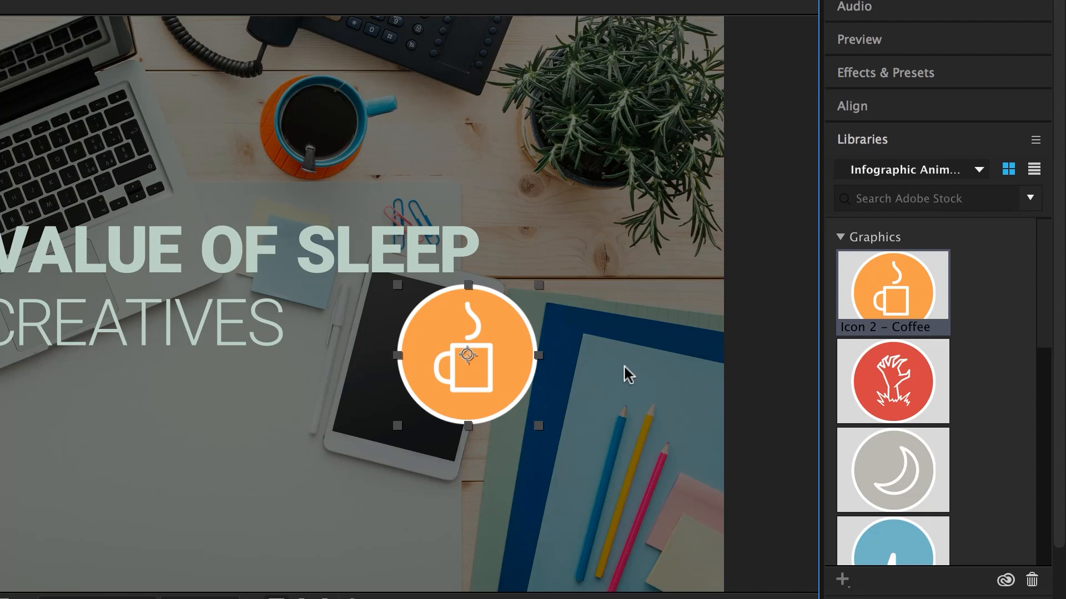
right_click(909, 301)
click(950, 357)
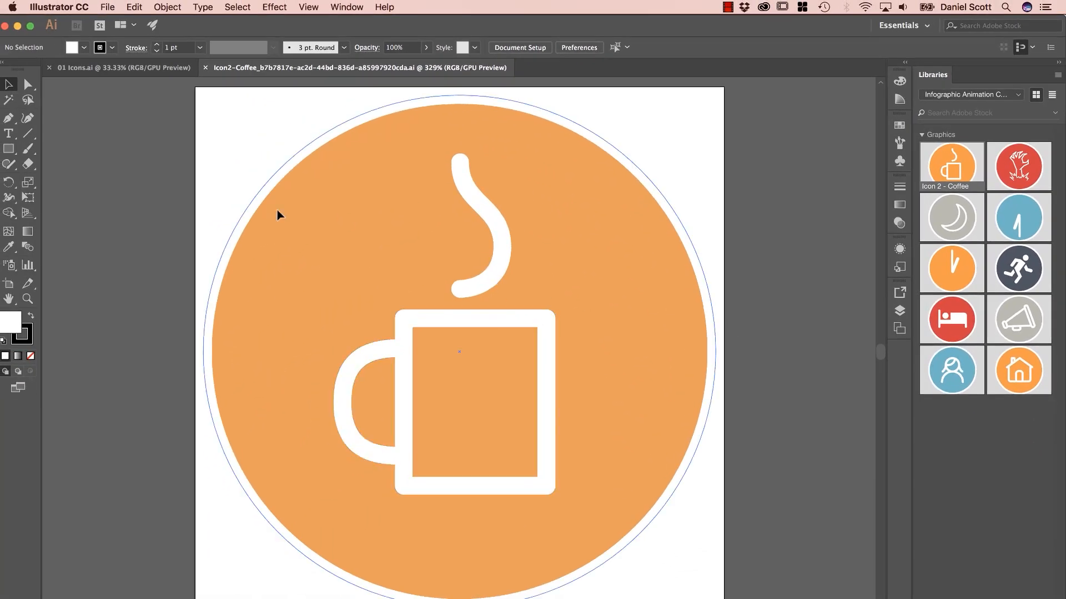
Delete the steam above the coffee cup and lower the top edge of the cup's inner rectangle
click(137, 76)
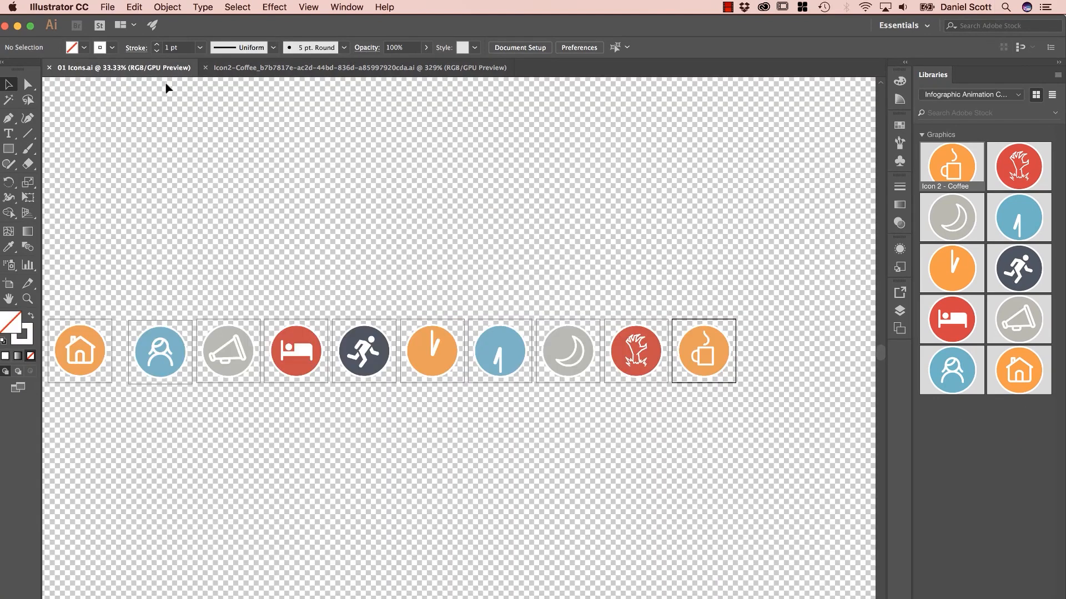
click(340, 71)
click(616, 385)
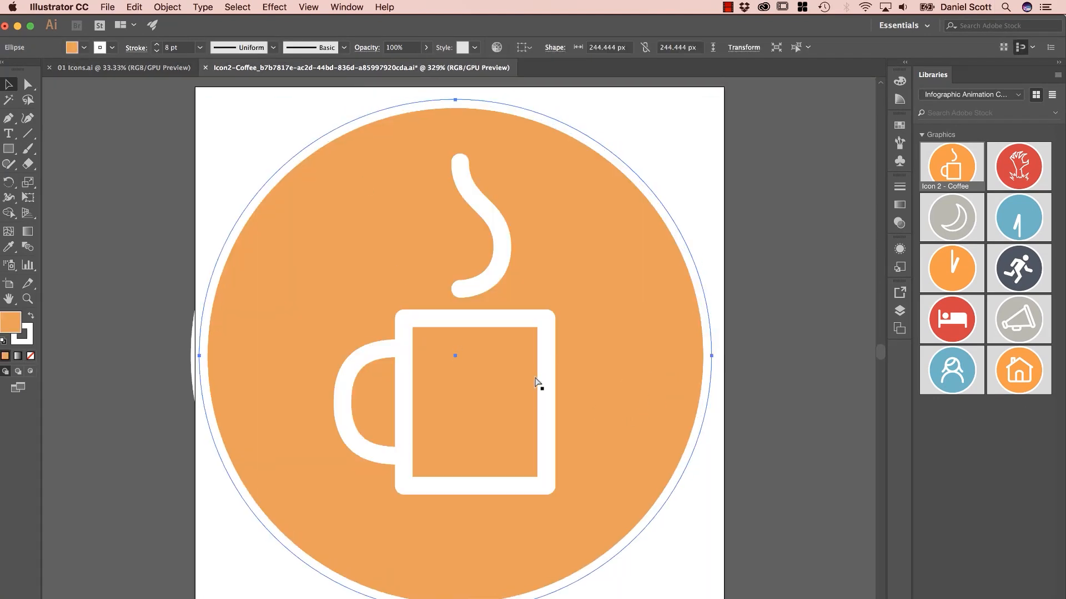
click(546, 383)
click(651, 166)
key(a)
click(509, 256)
key(Delete)
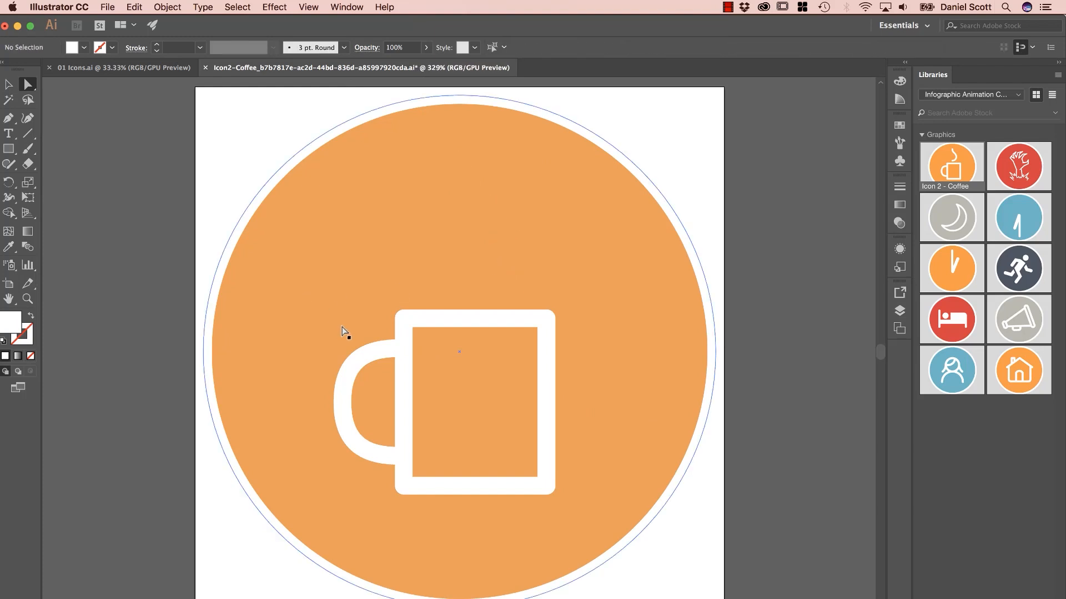
drag(454, 331, 451, 375)
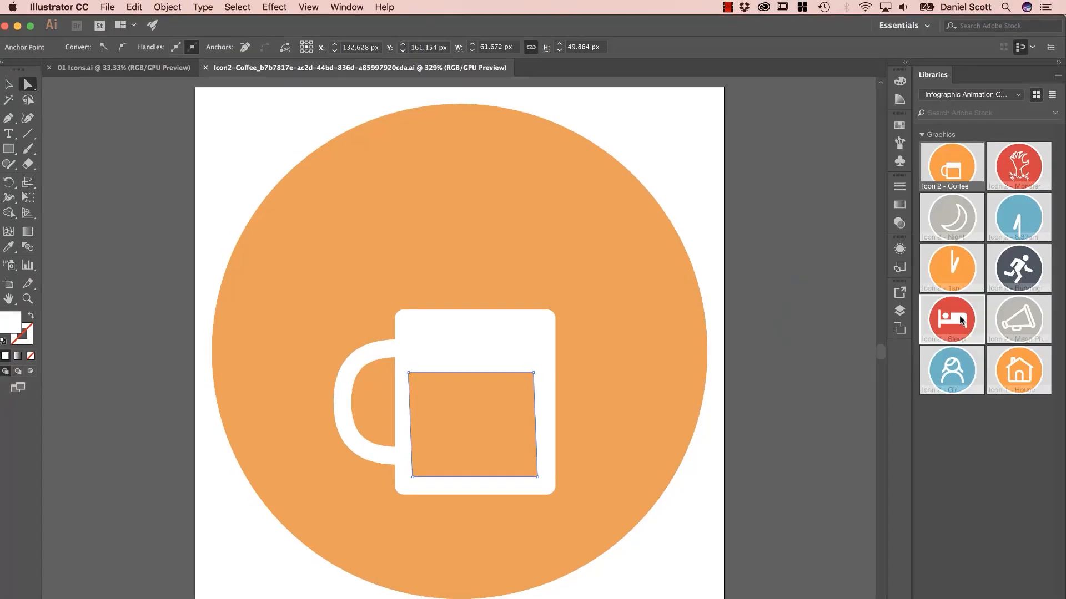
Undo the edits to the coffee icon and close its document
key(super+z)
key(super+z)
key(super+z)
key(super+z)
key(super+z)
click(205, 67)
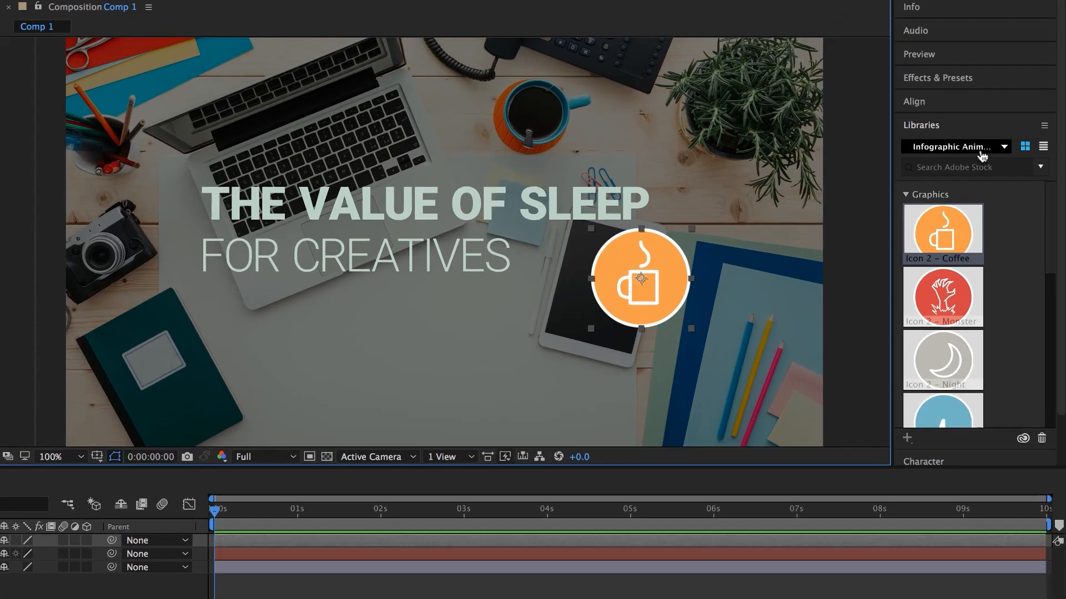
Look through the available libraries and the other collapsed tool groups, returning to the Infographic Animation library
click(974, 165)
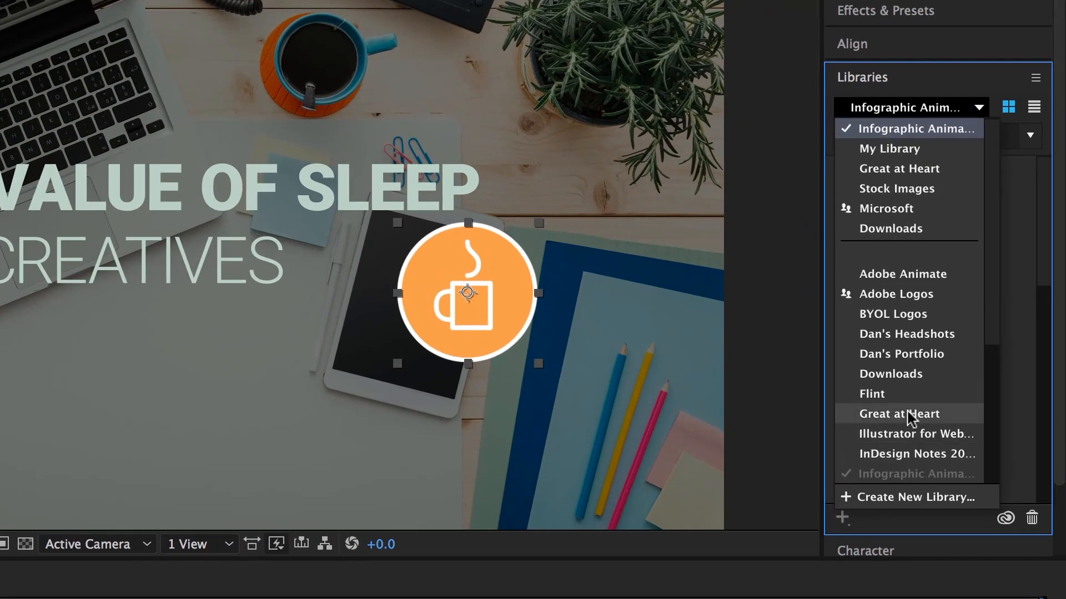
click(924, 129)
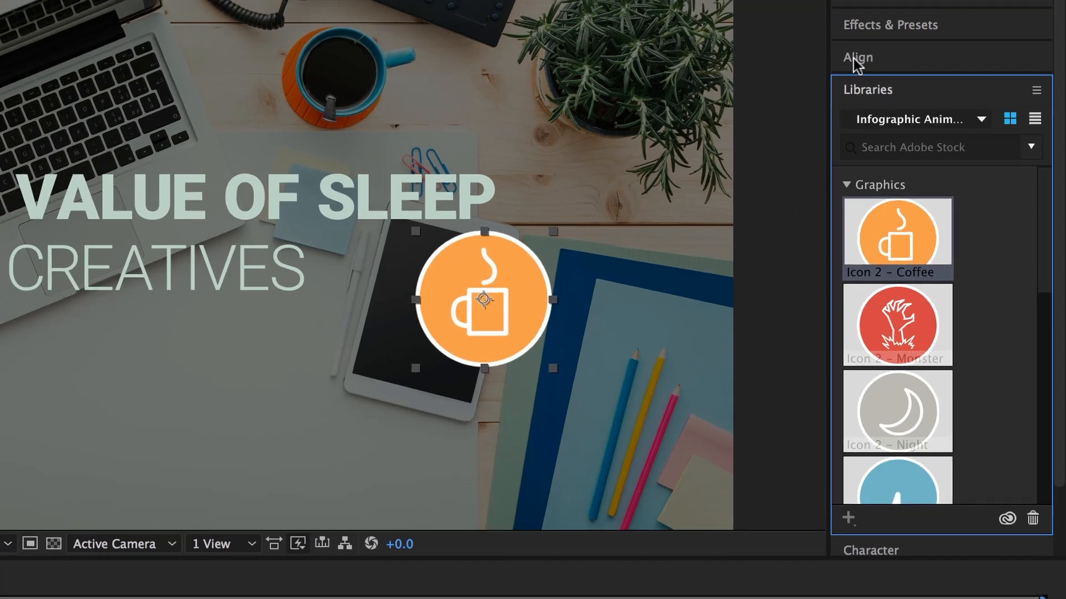
click(880, 12)
click(918, 101)
click(918, 75)
click(910, 51)
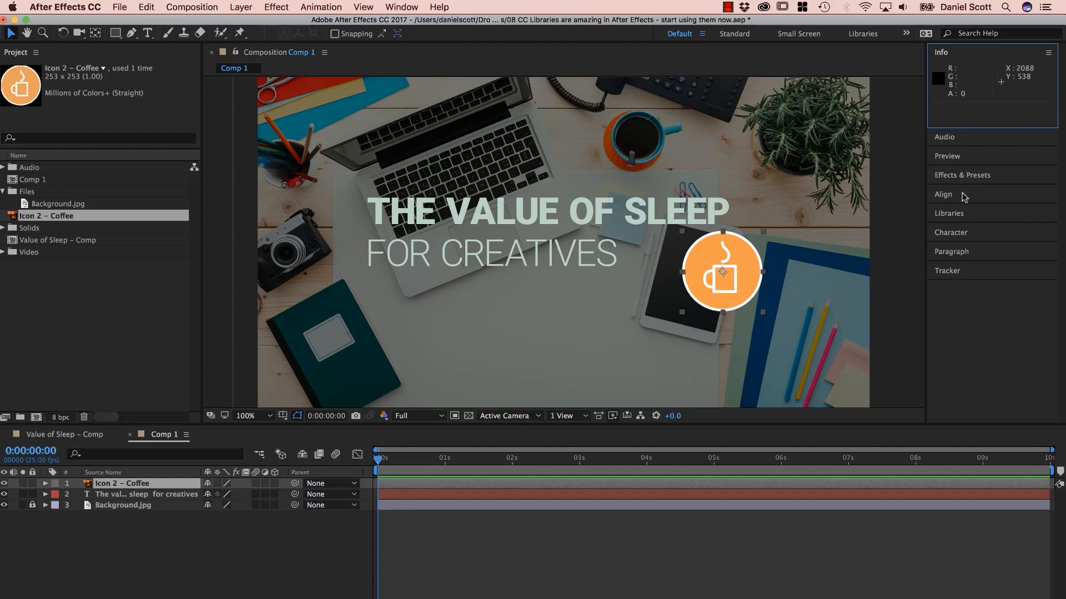
click(959, 213)
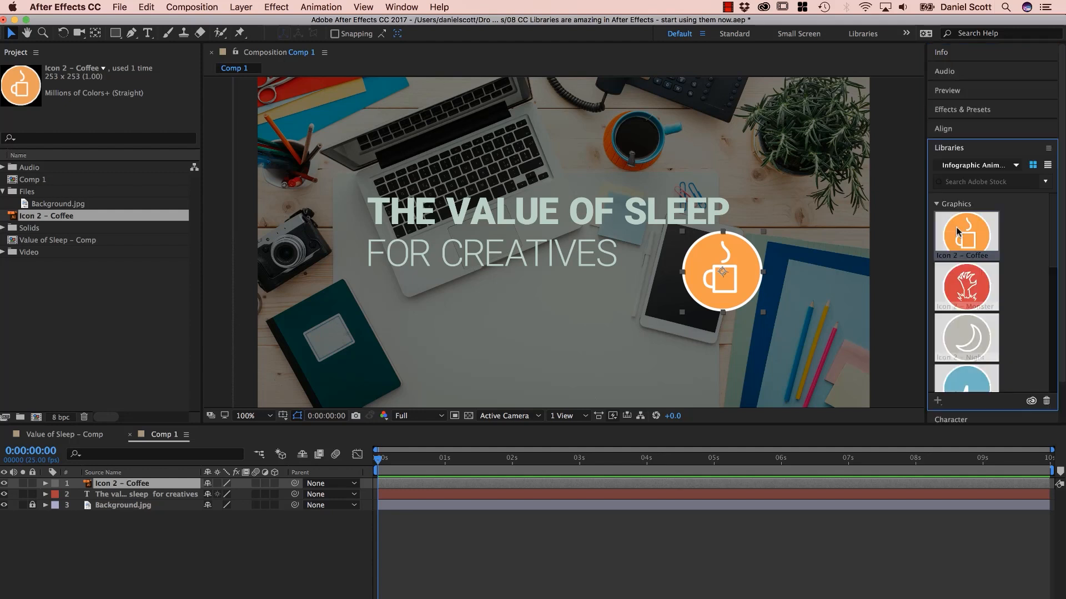
Move Libraries out of the stacked group and dock it in its own column at the workspace's outer edge
click(955, 148)
drag(937, 151, 803, 132)
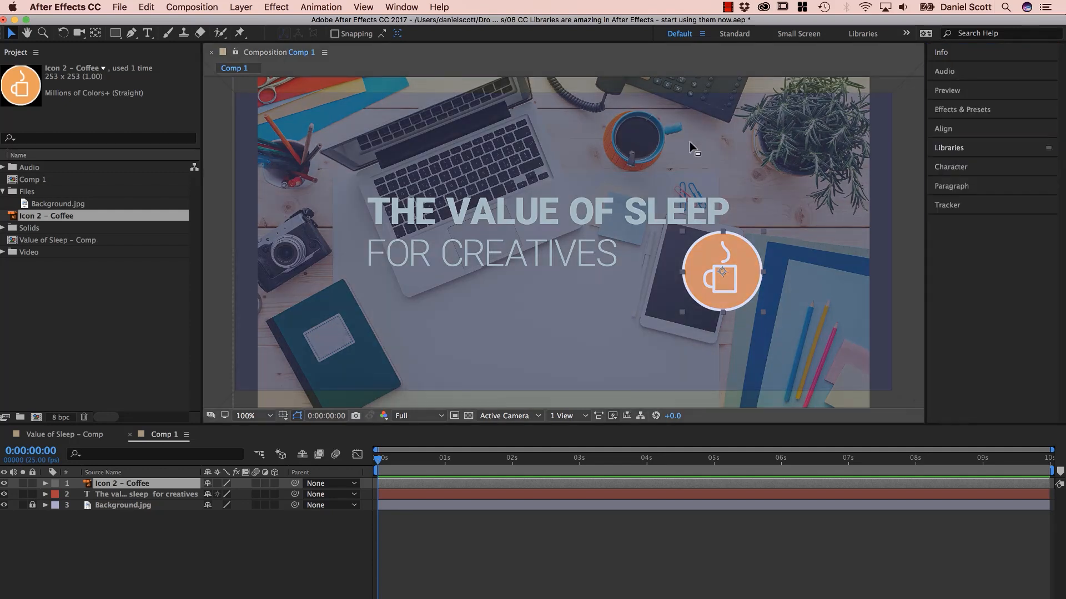
drag(694, 148, 722, 275)
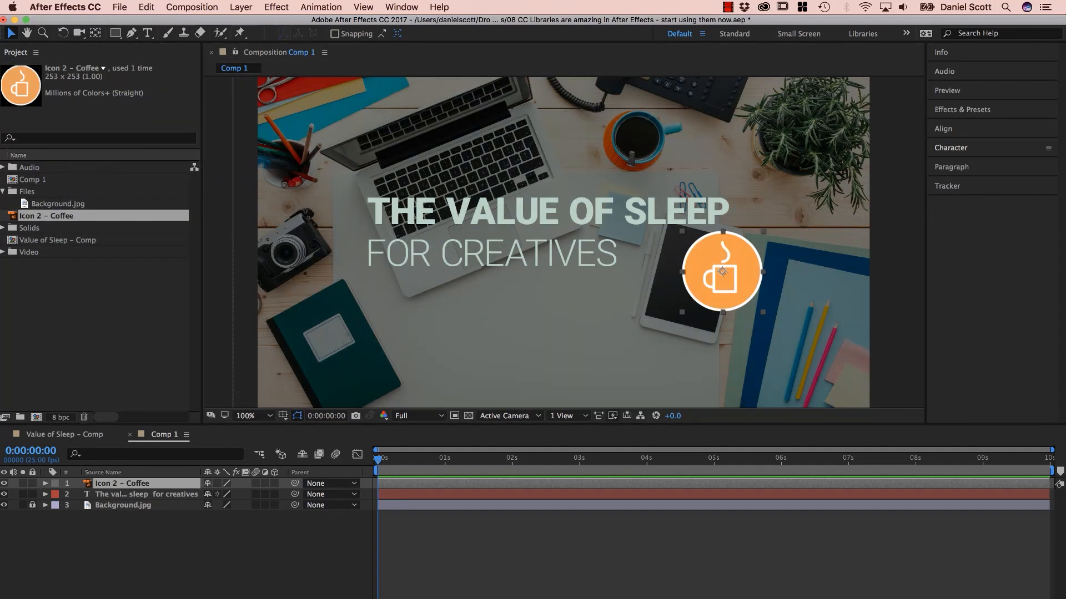
drag(680, 127, 1040, 260)
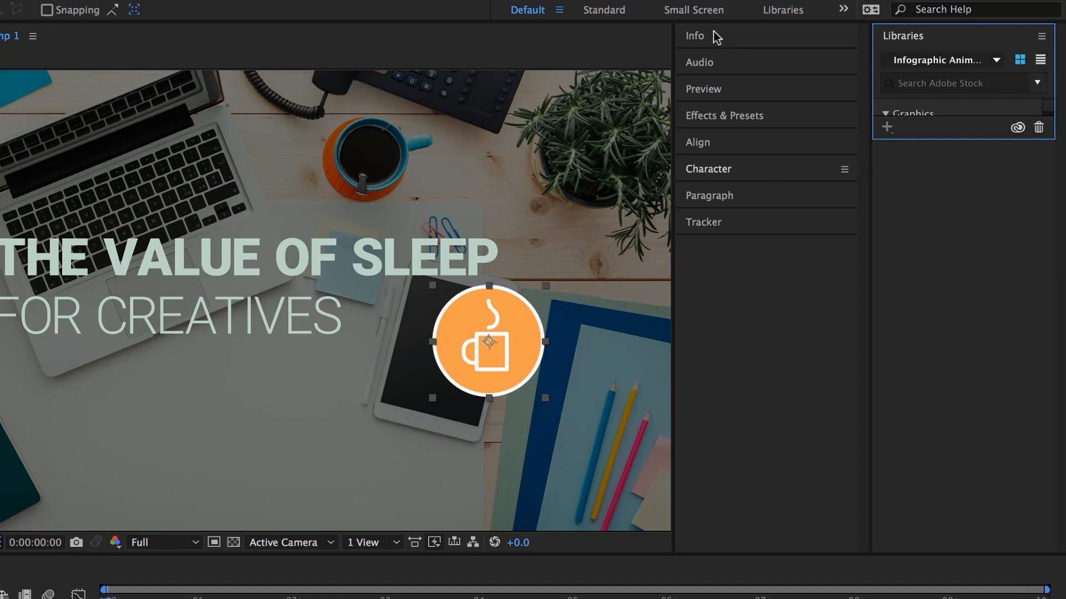
Expand the Paragraph settings, and make the separately docked Libraries area taller and wider
click(697, 142)
click(723, 273)
click(724, 391)
click(915, 38)
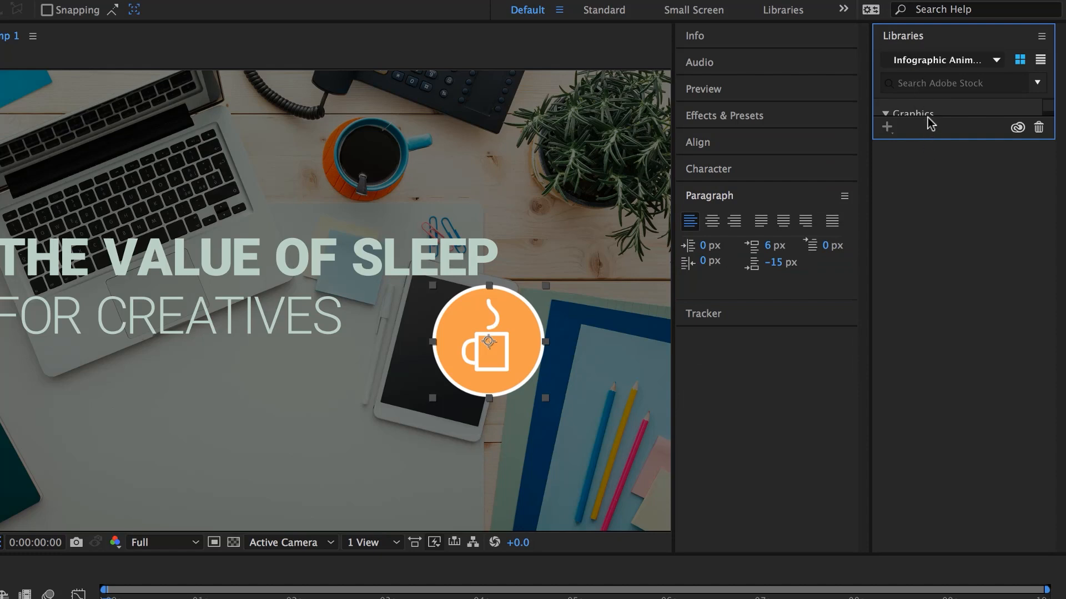
drag(930, 139, 946, 559)
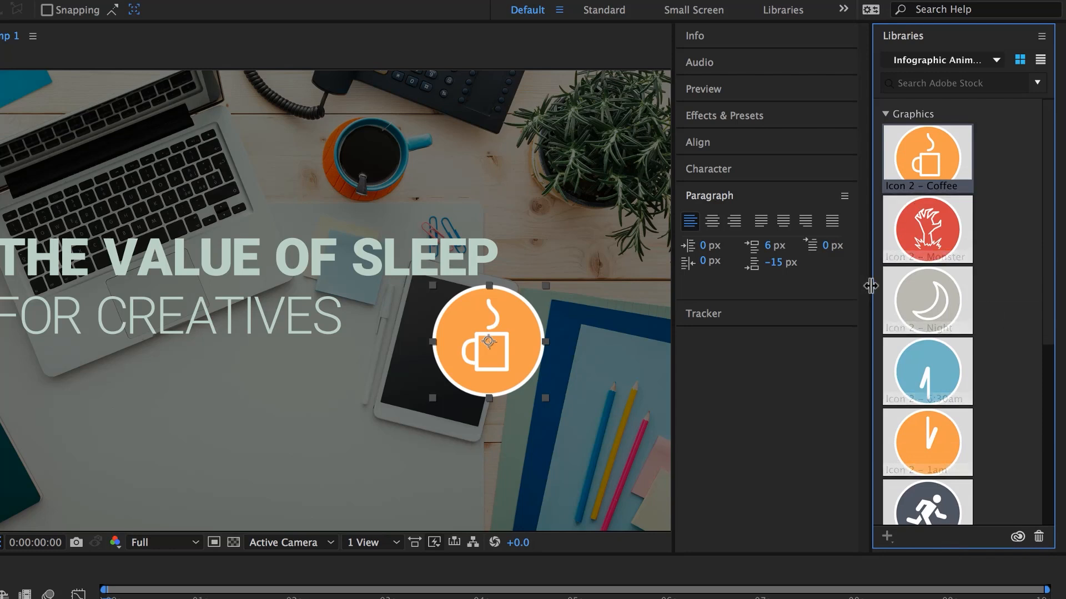
drag(869, 287, 836, 293)
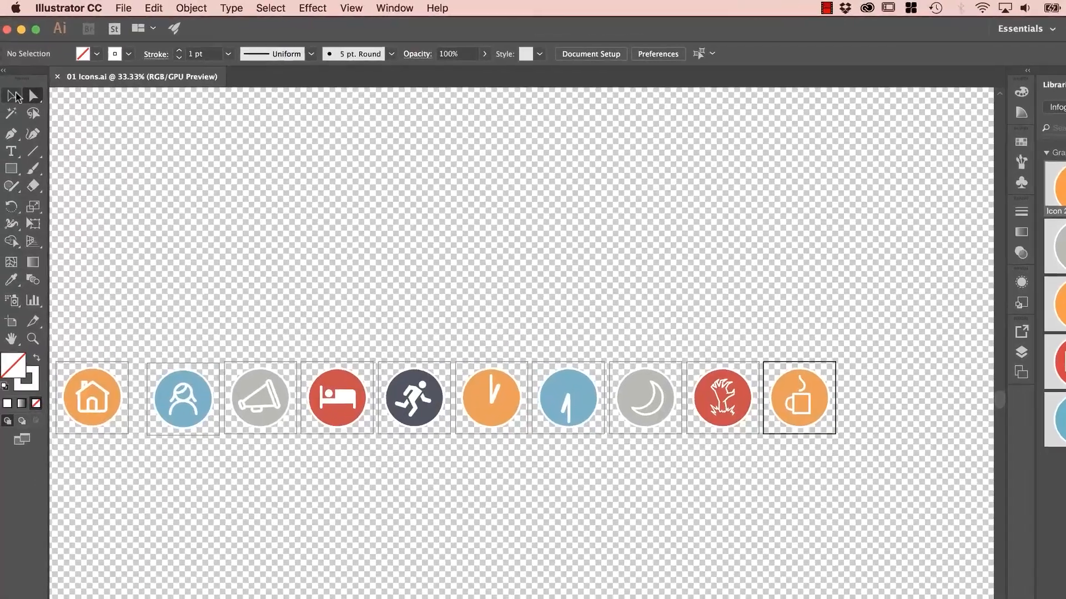
In Illustrator, select the house icon's orange circle directly and add only its fill color to the Infographic Animation library
click(33, 95)
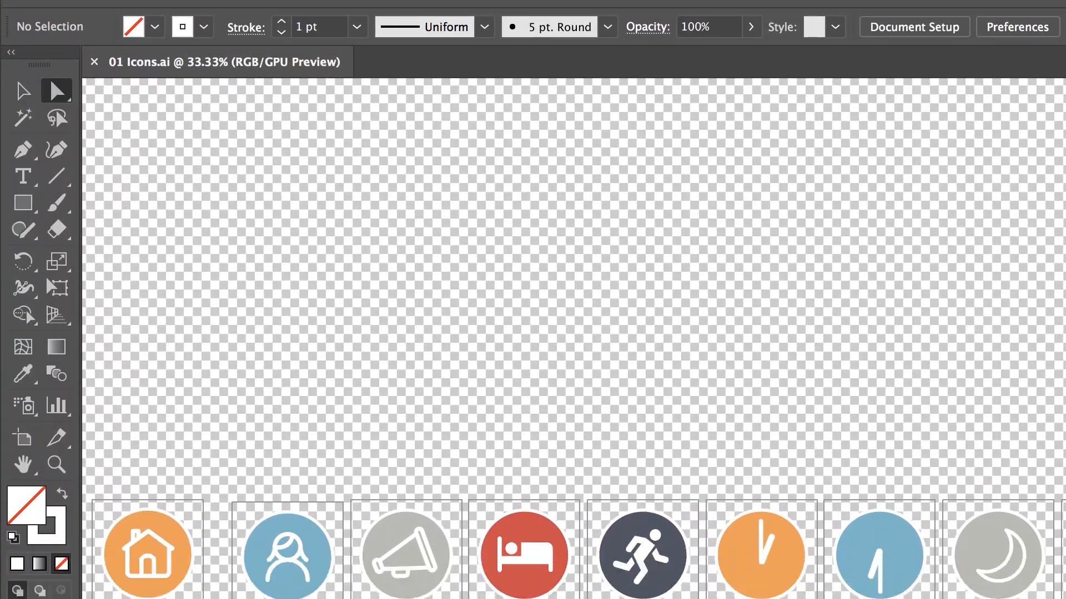
click(169, 537)
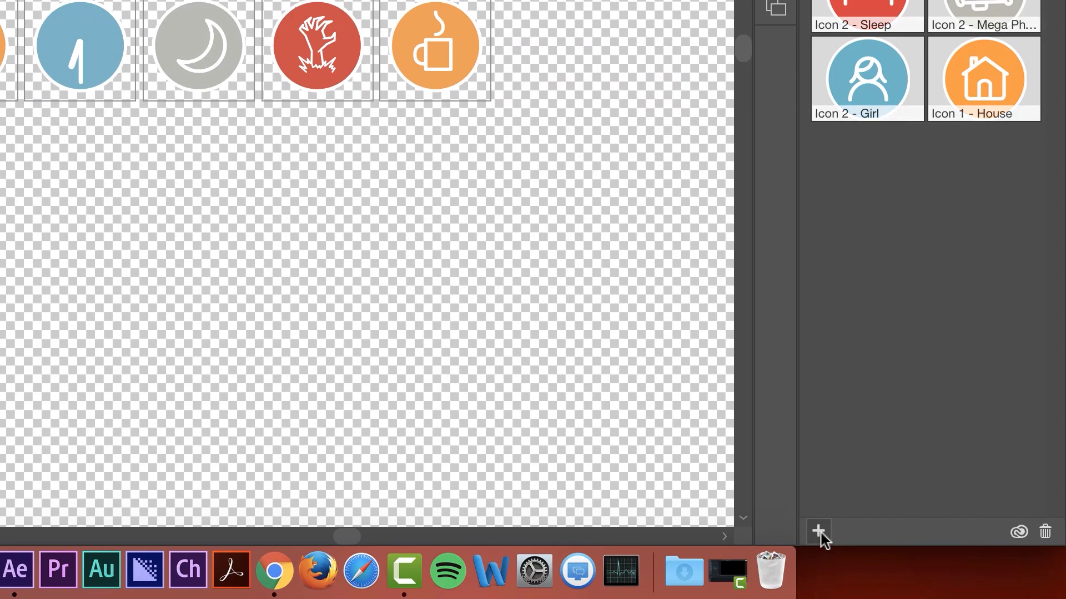
click(820, 532)
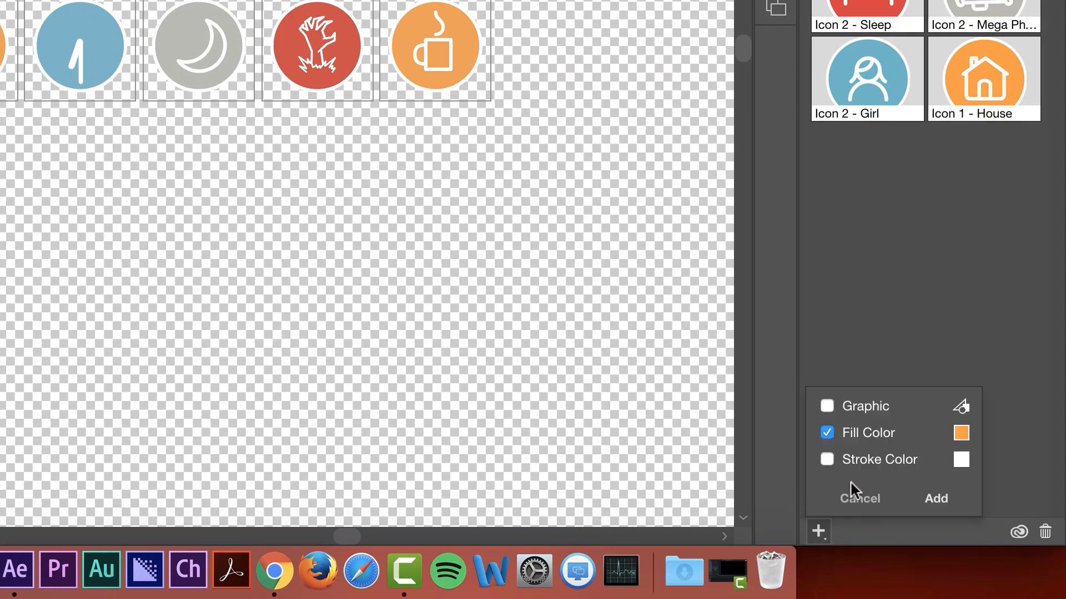
click(827, 461)
click(827, 411)
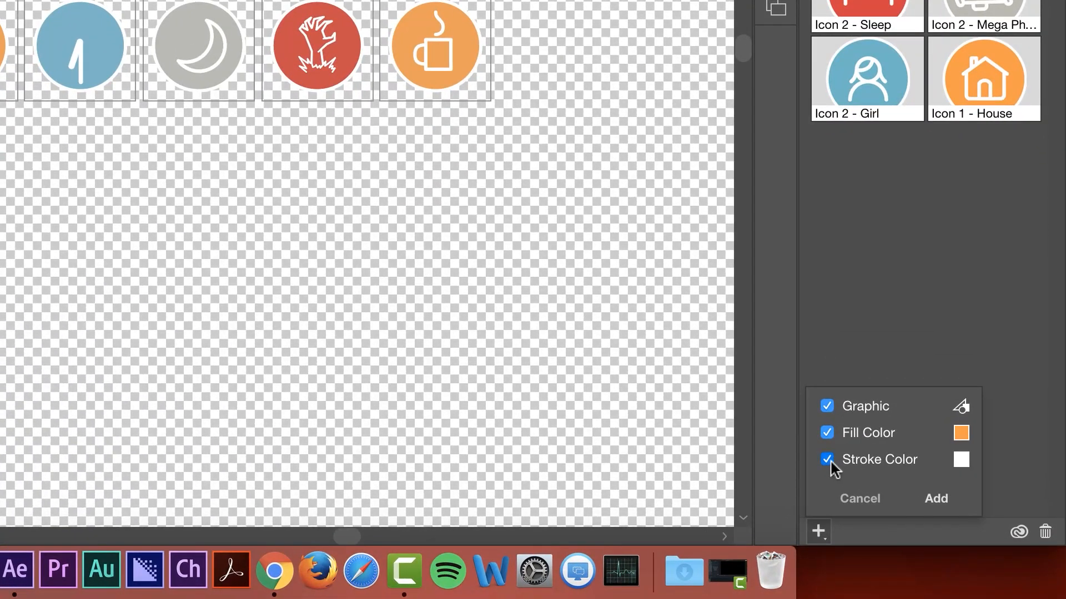
click(828, 461)
click(827, 407)
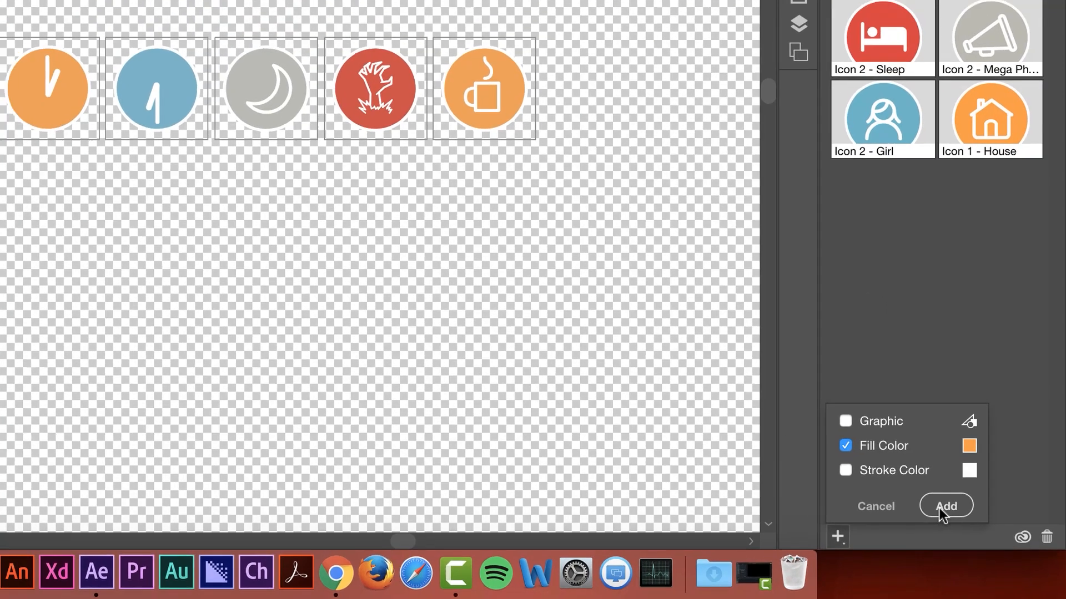
click(940, 508)
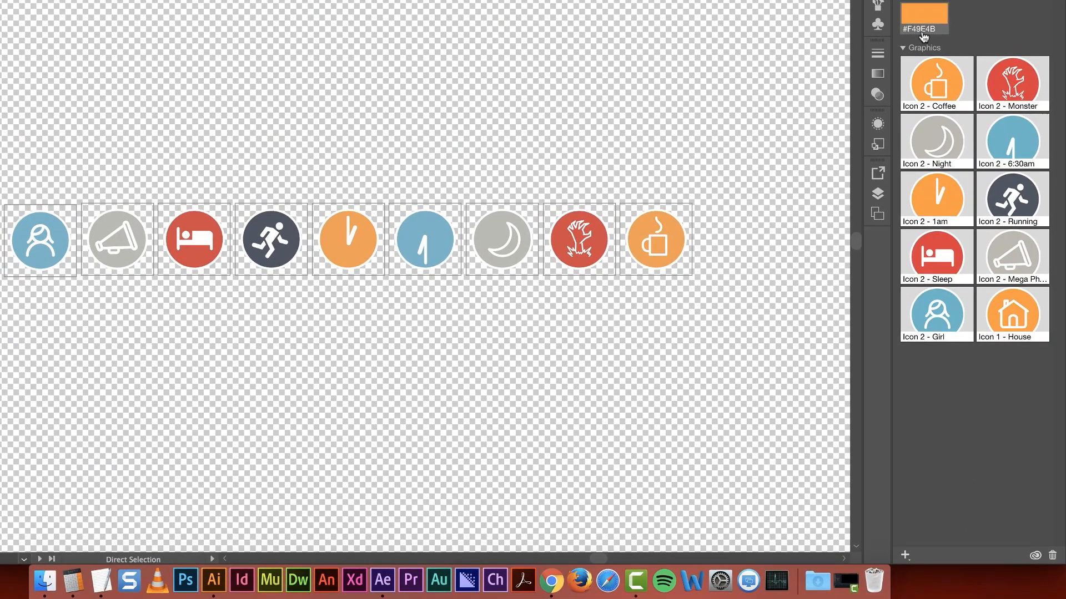
Add the blue fill of the girl icon and the grey fill of the megaphone icon to the library
click(66, 246)
click(904, 555)
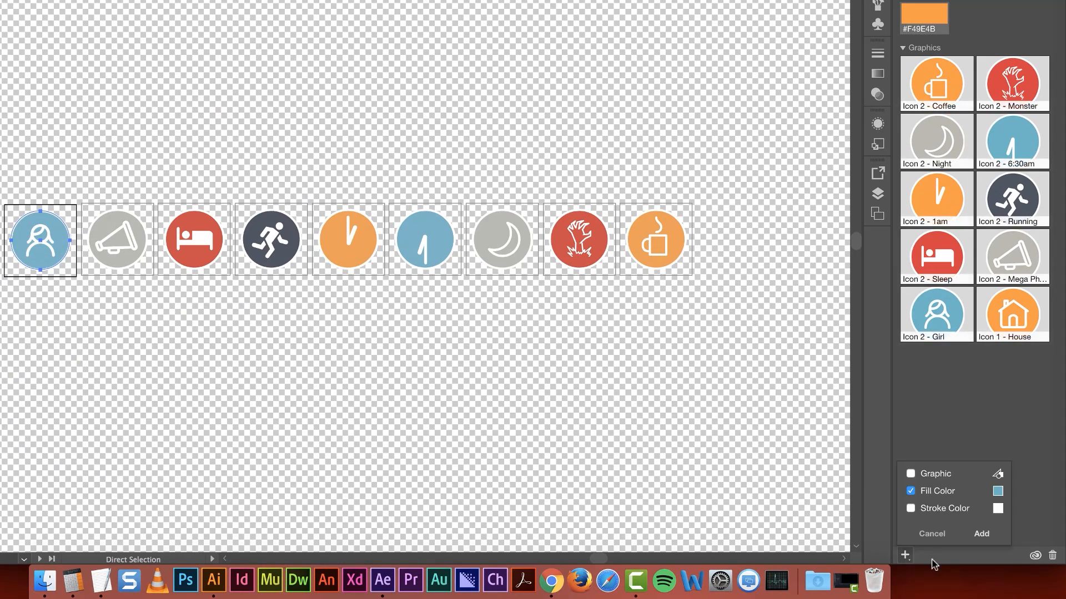
click(981, 533)
click(117, 240)
click(905, 555)
click(981, 533)
Add the red fill of the sleep icon and the dark fill of the running man icon to the library
click(194, 240)
click(904, 555)
click(981, 533)
click(271, 240)
click(905, 555)
click(981, 533)
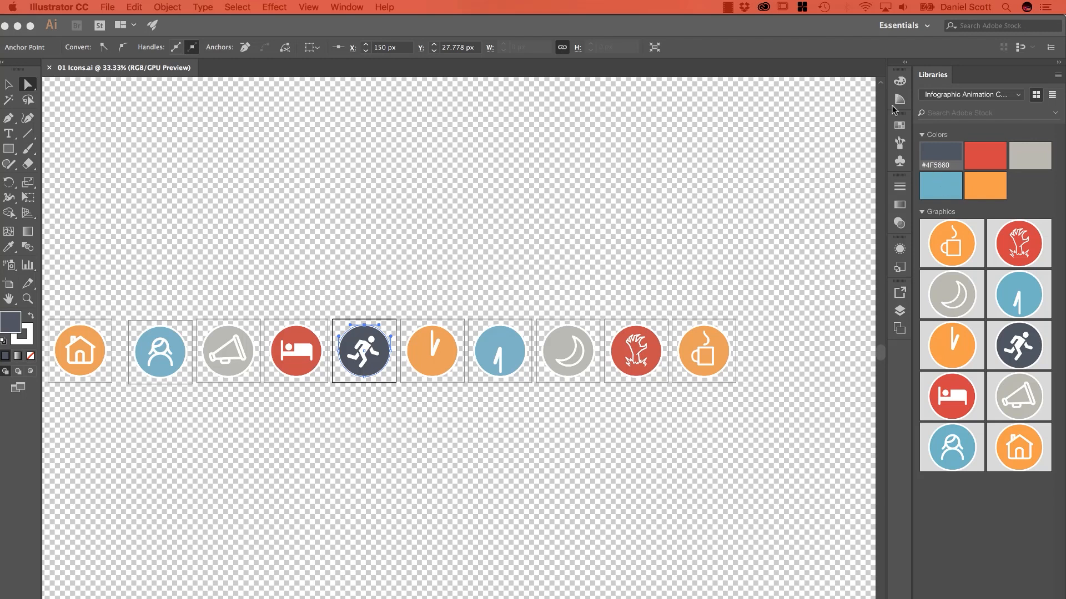
Examine the library's options for collaborating and sharing a link
click(971, 87)
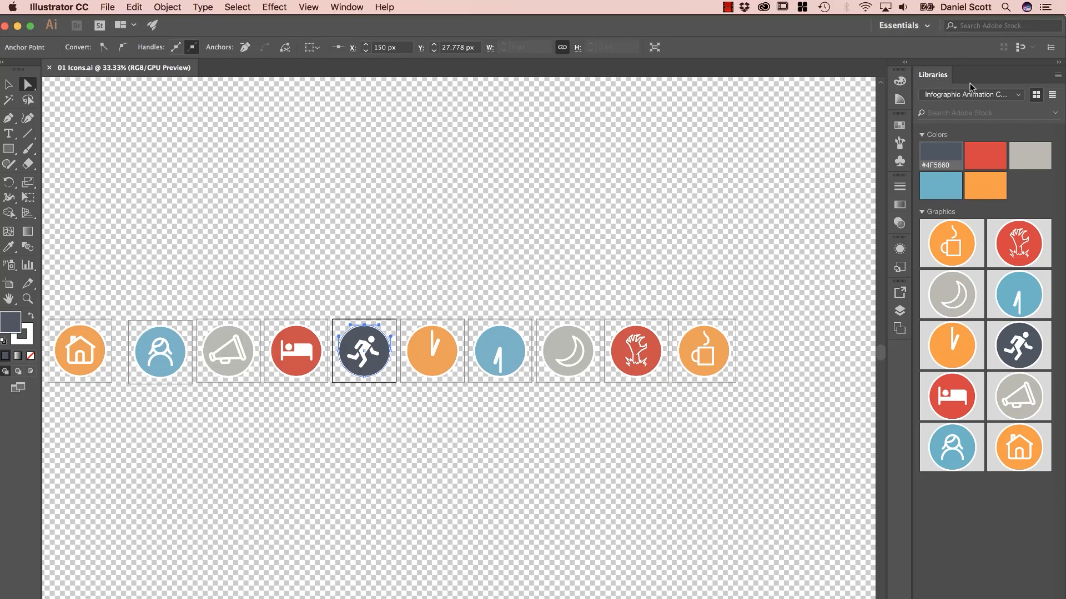
click(1057, 76)
click(1059, 78)
click(1059, 79)
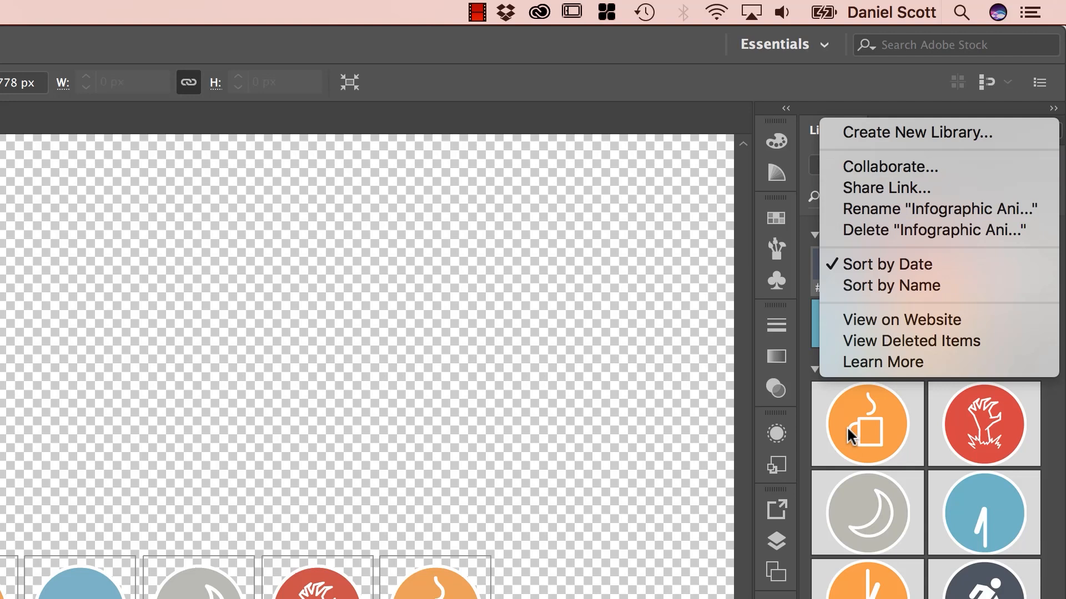
click(861, 191)
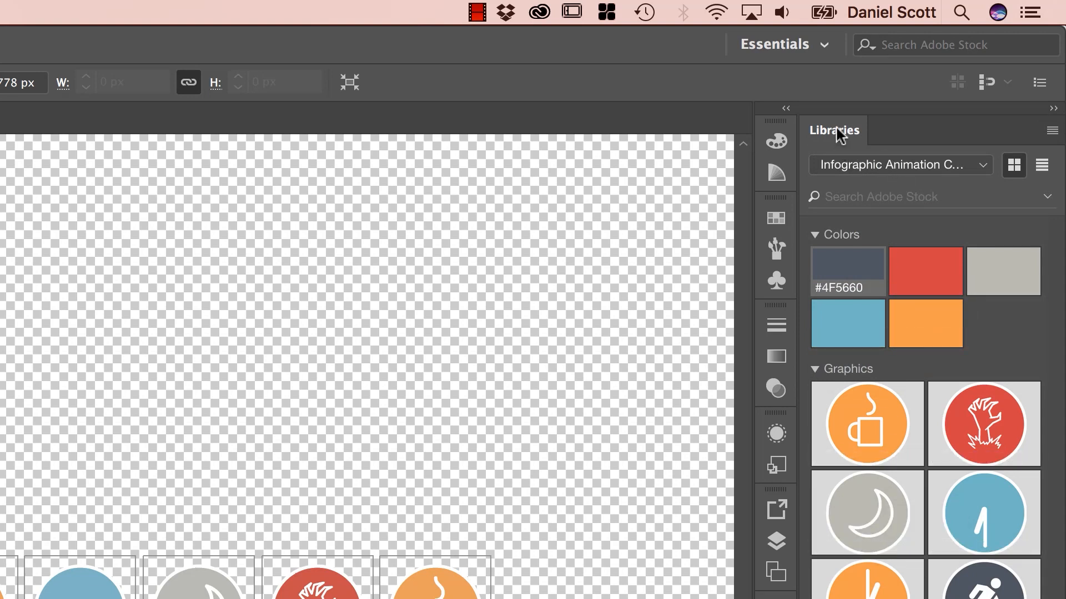
click(1049, 132)
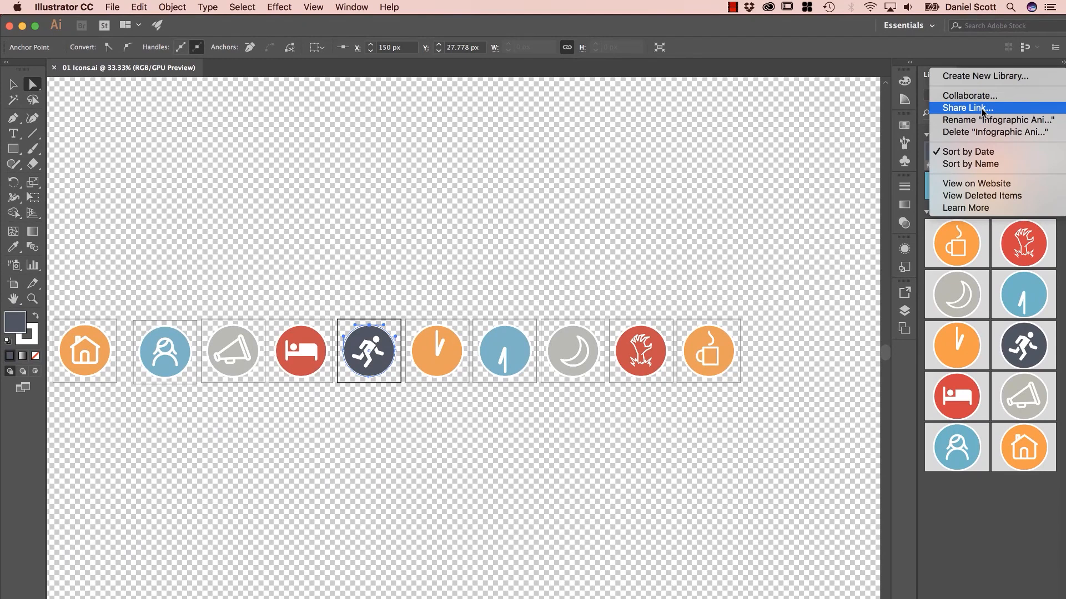
click(753, 212)
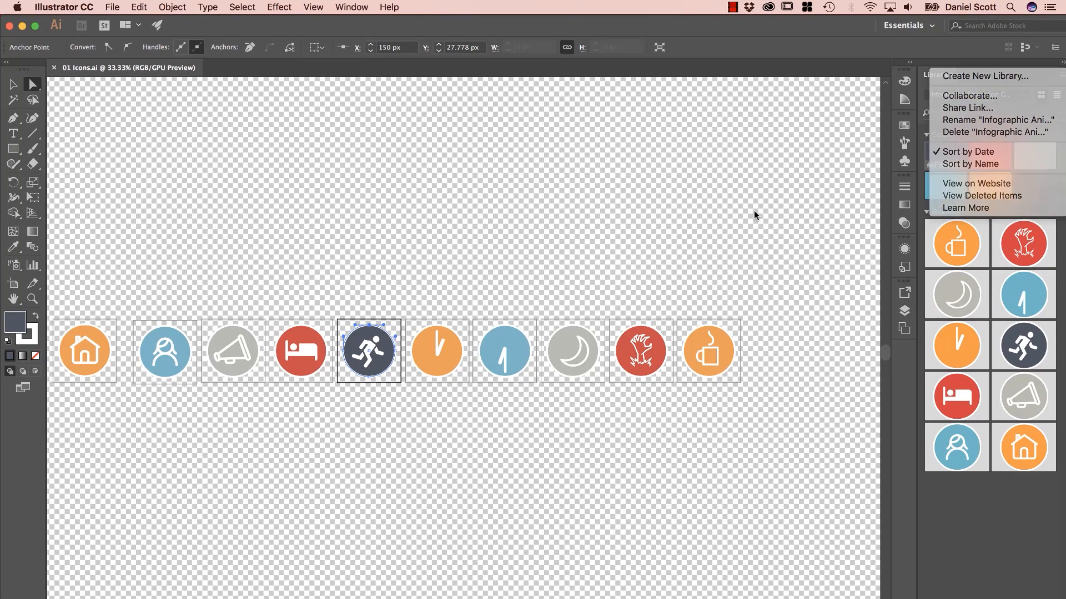
Switch to After Effects and preview the Value of Sleep - Comp from its start
key(super+Tab)
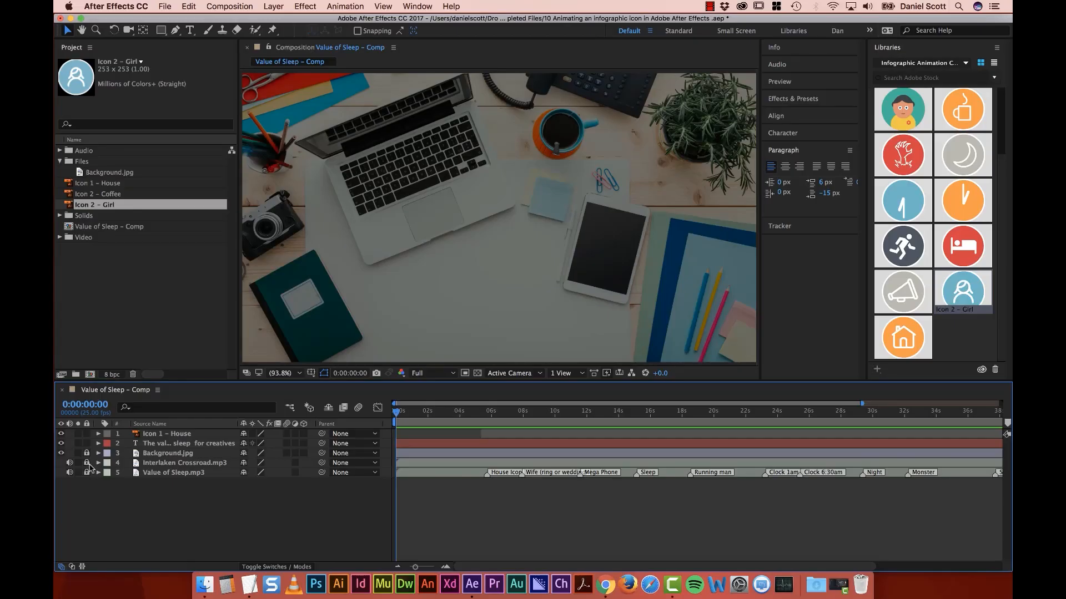
key(space)
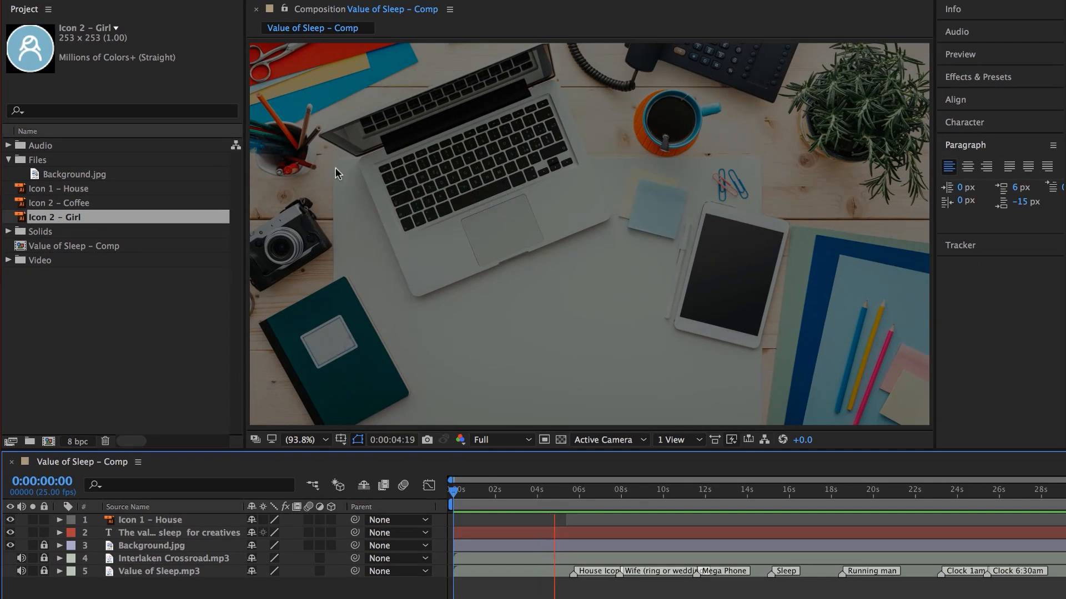
key(space)
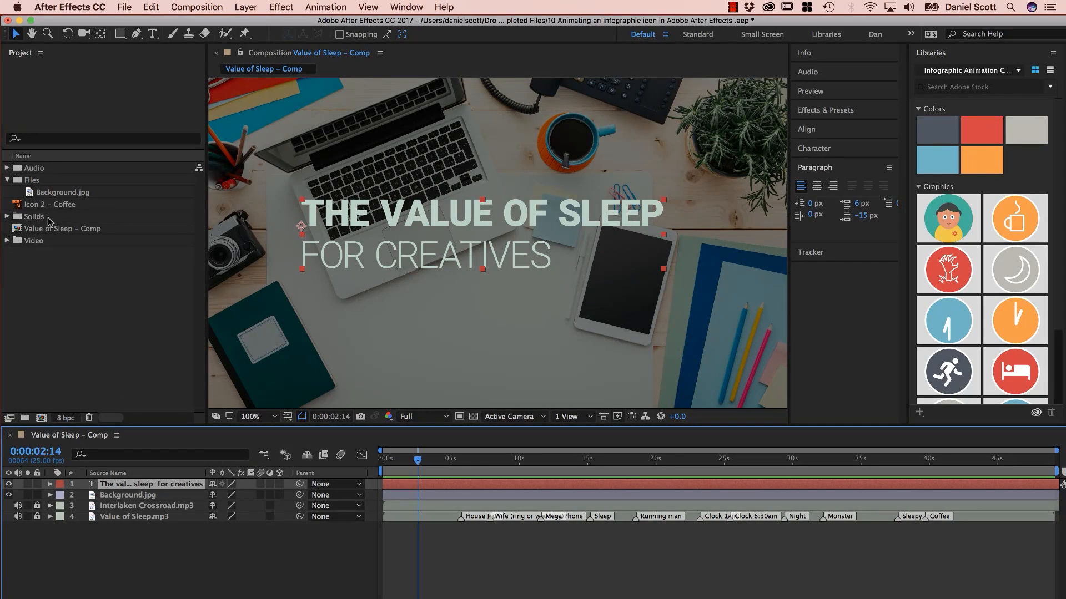
Open the Value of Sleep - Comp from the project and lock its Background.jpg layer
click(22, 229)
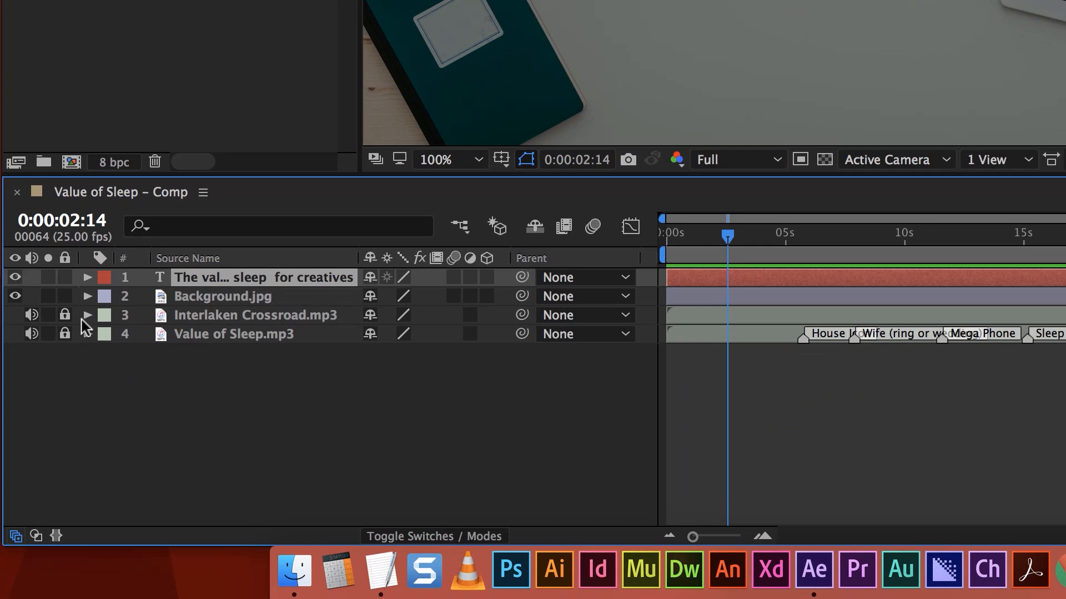
click(63, 307)
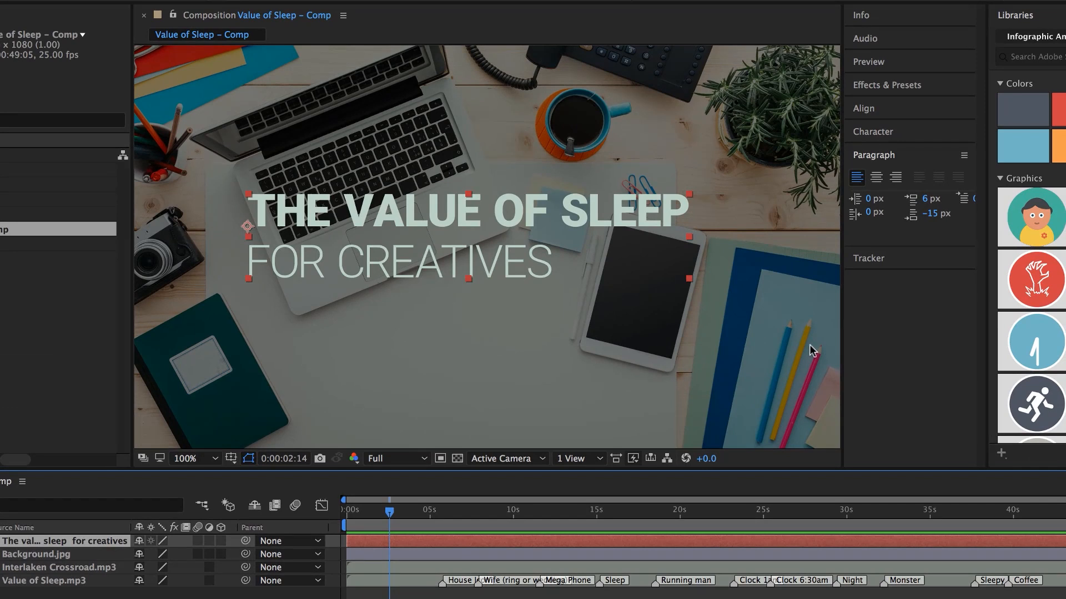
Start opacity keyframing on the title text layer at 0:00:00:00 with a value of 0%
drag(390, 517, 345, 514)
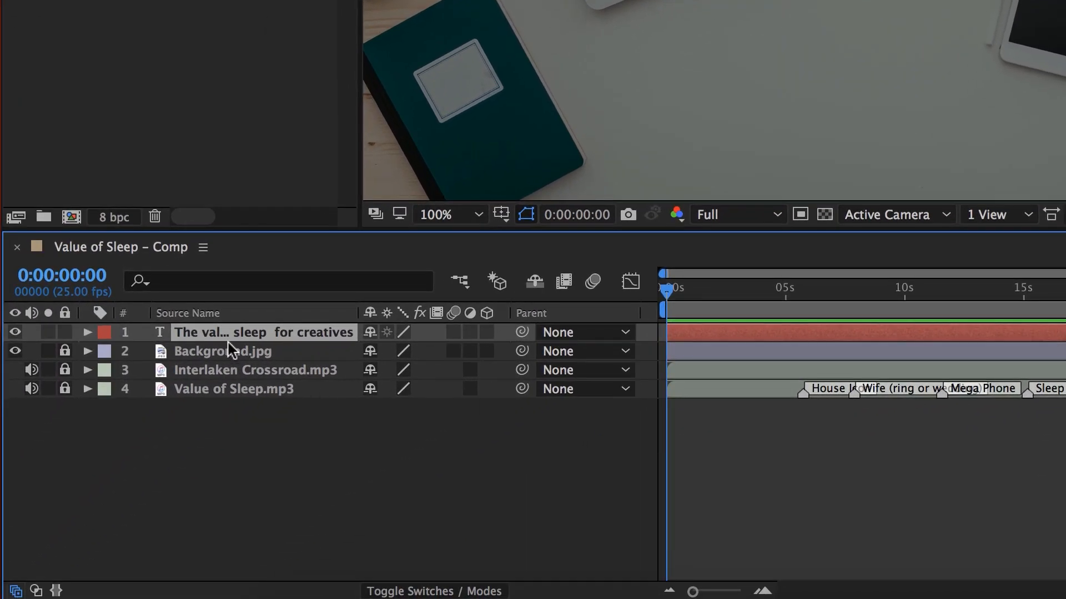
click(87, 332)
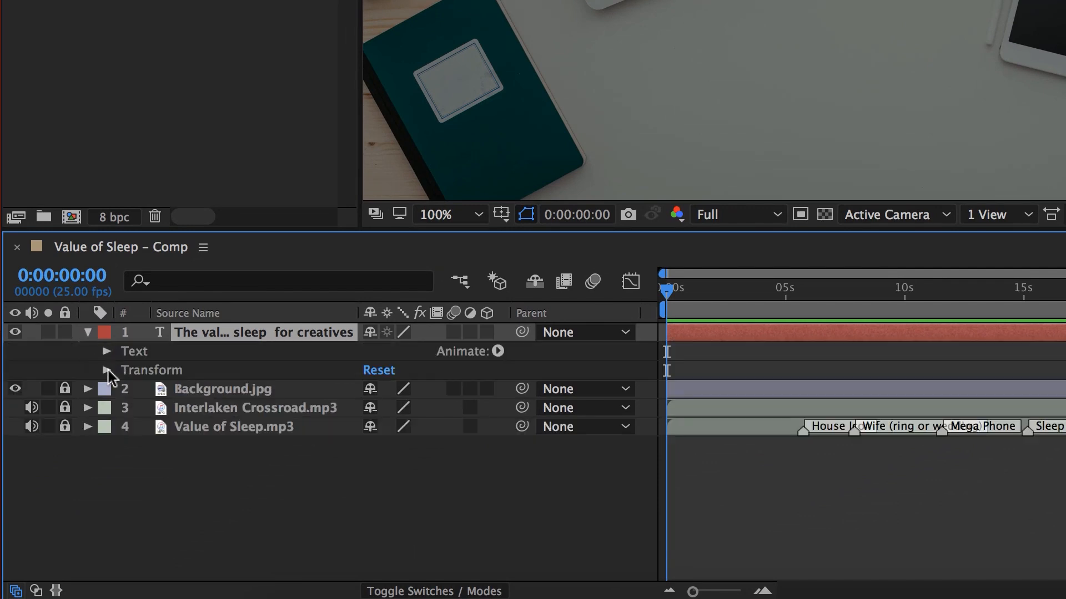
click(107, 370)
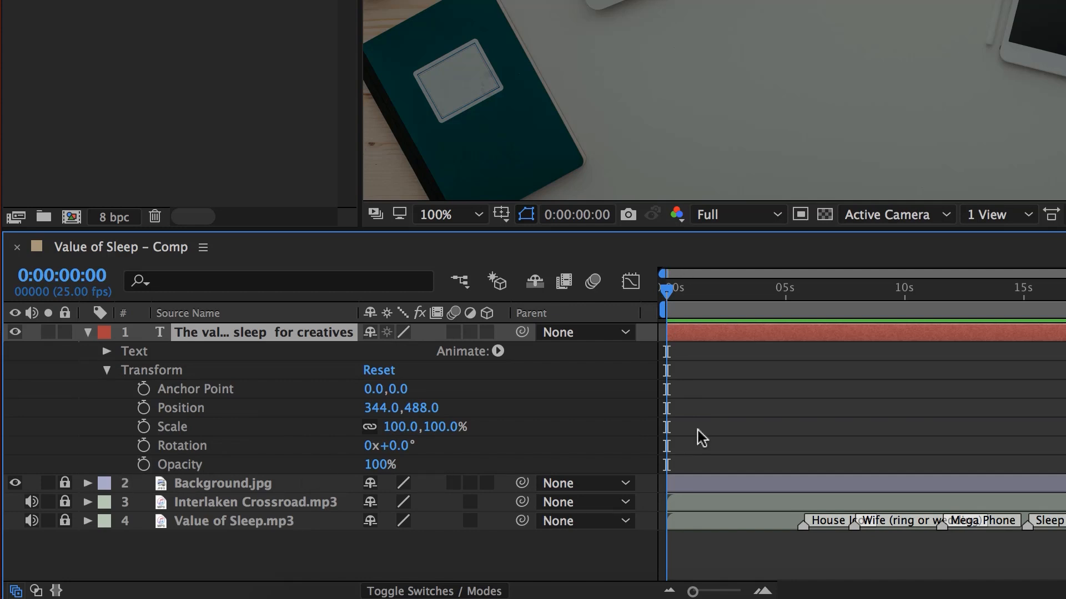
click(143, 465)
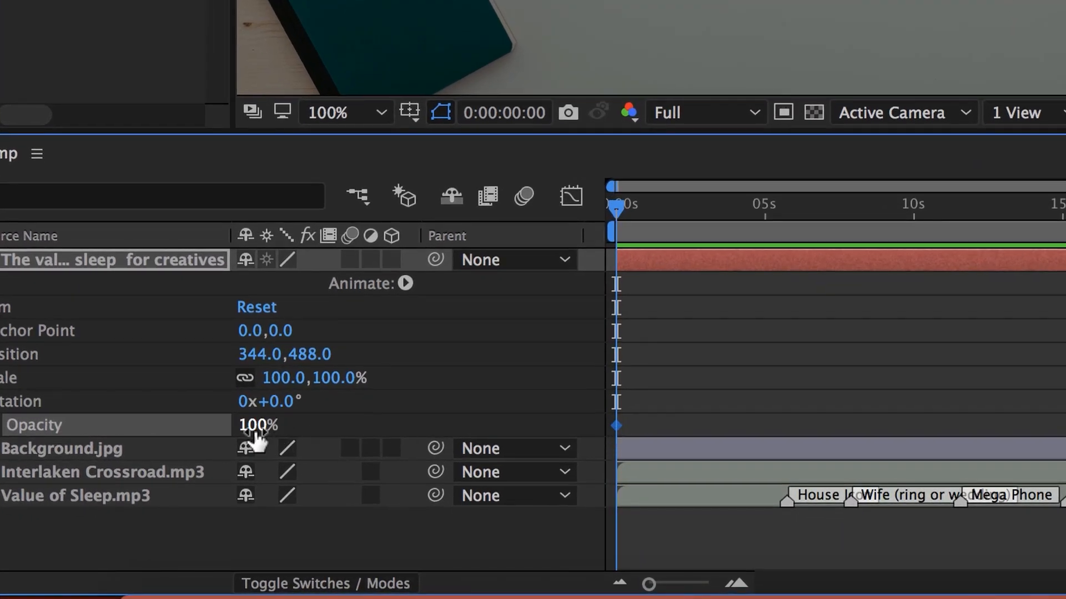
drag(256, 434, 229, 431)
drag(216, 571, 127, 568)
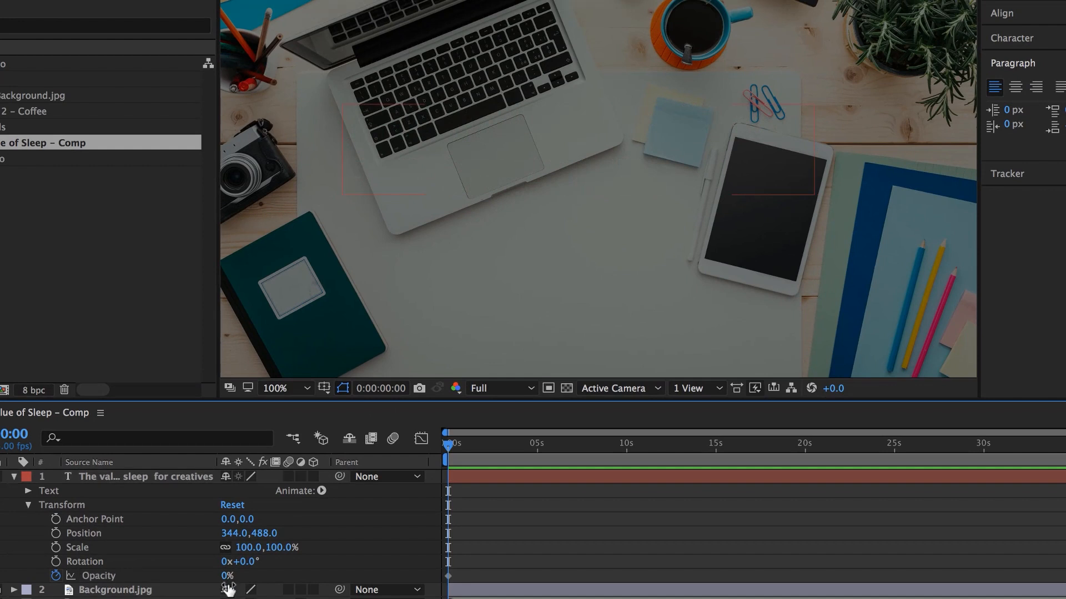
click(227, 576)
key(Return)
Set the title's opacity to 100% at 0:00:01:05 and preview the fade-in from the start
key(space)
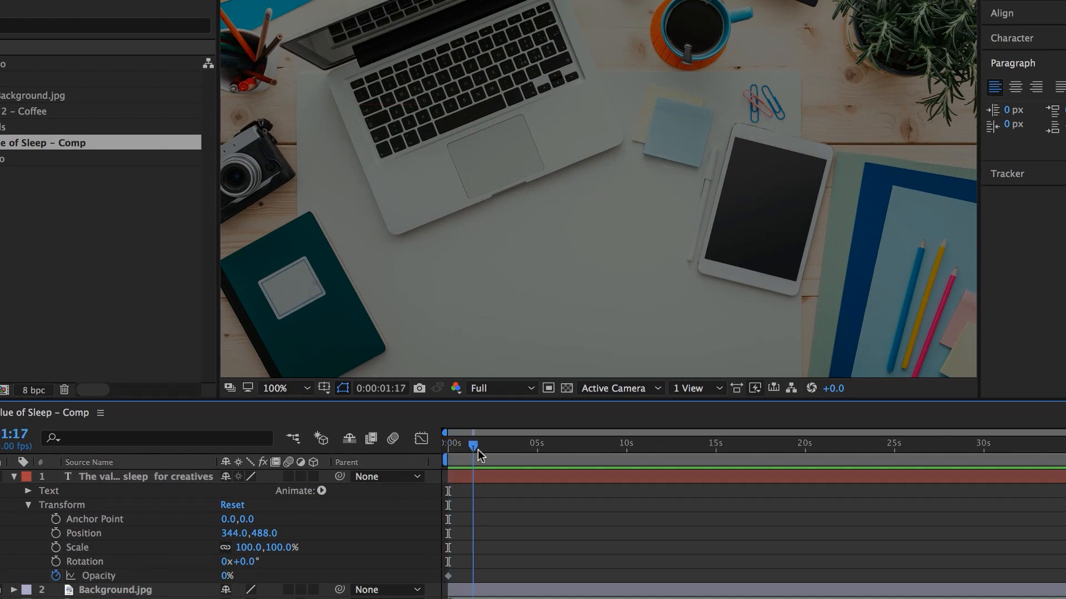
key(space)
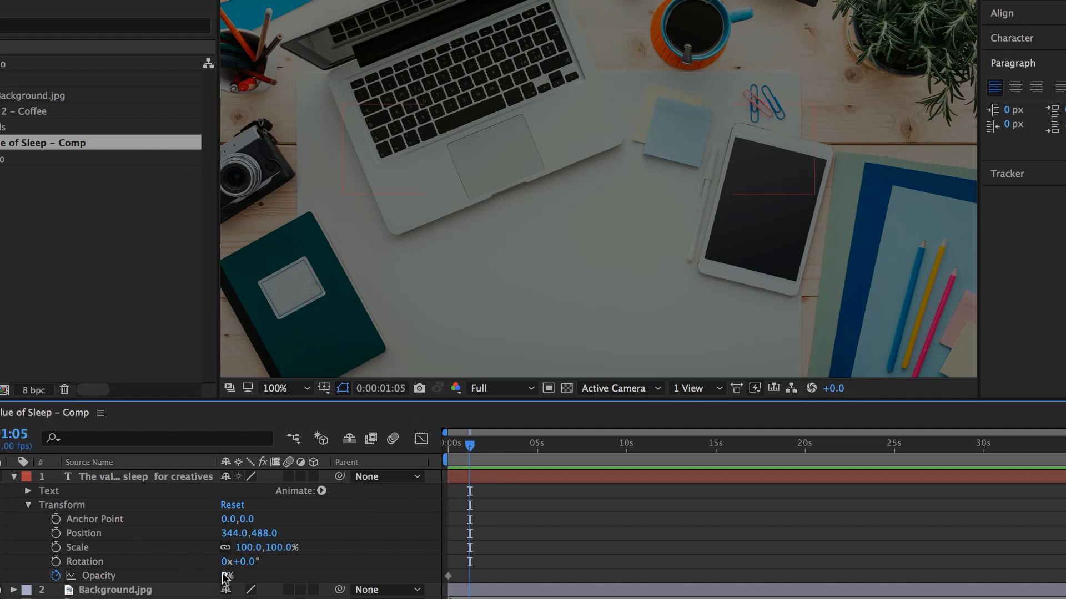
drag(225, 580, 358, 581)
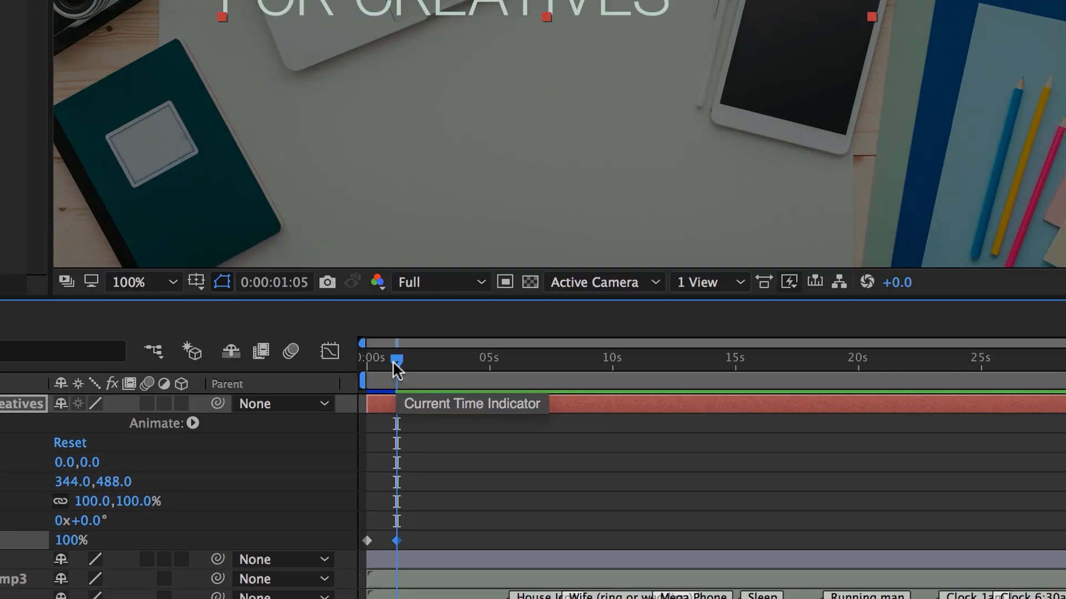
drag(449, 214, 267, 234)
key(space)
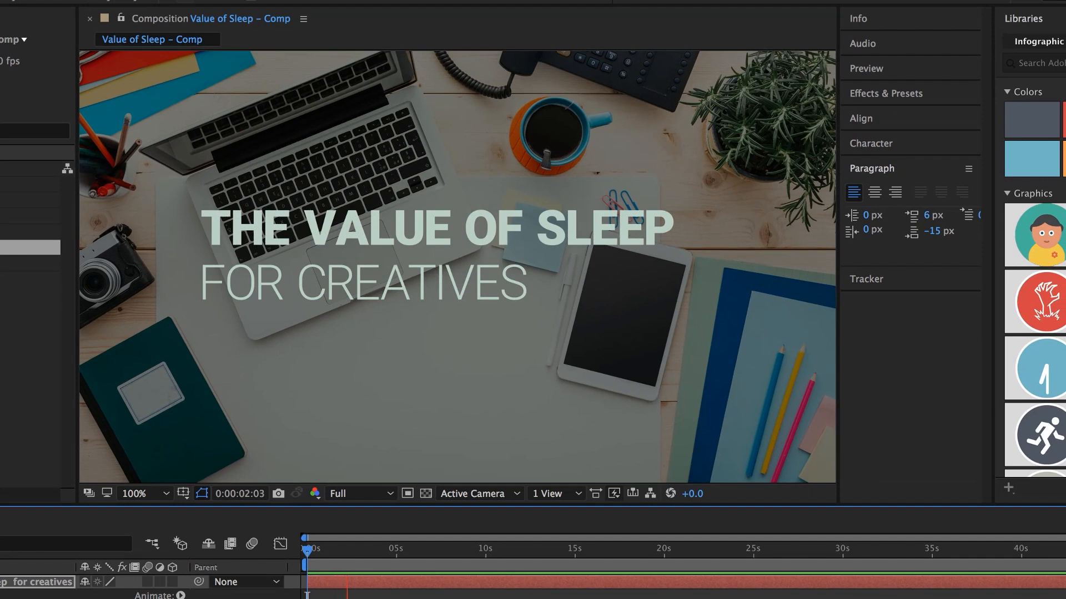
key(space)
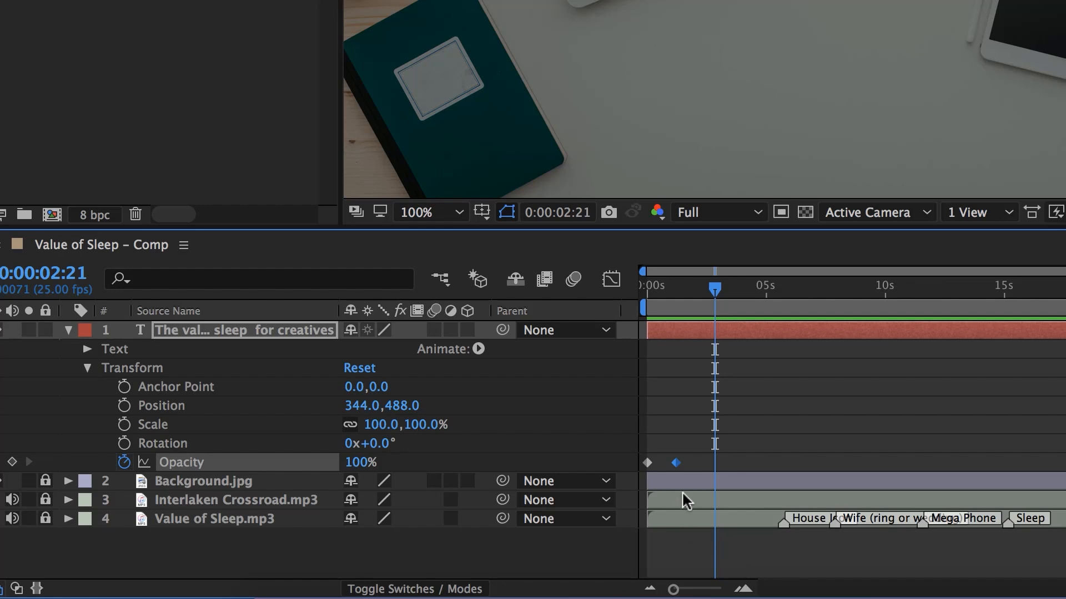
Try fading the title out with a 0% opacity keyframe at 0:00:02:21, preview it, and delete that keyframe
drag(361, 463, 222, 456)
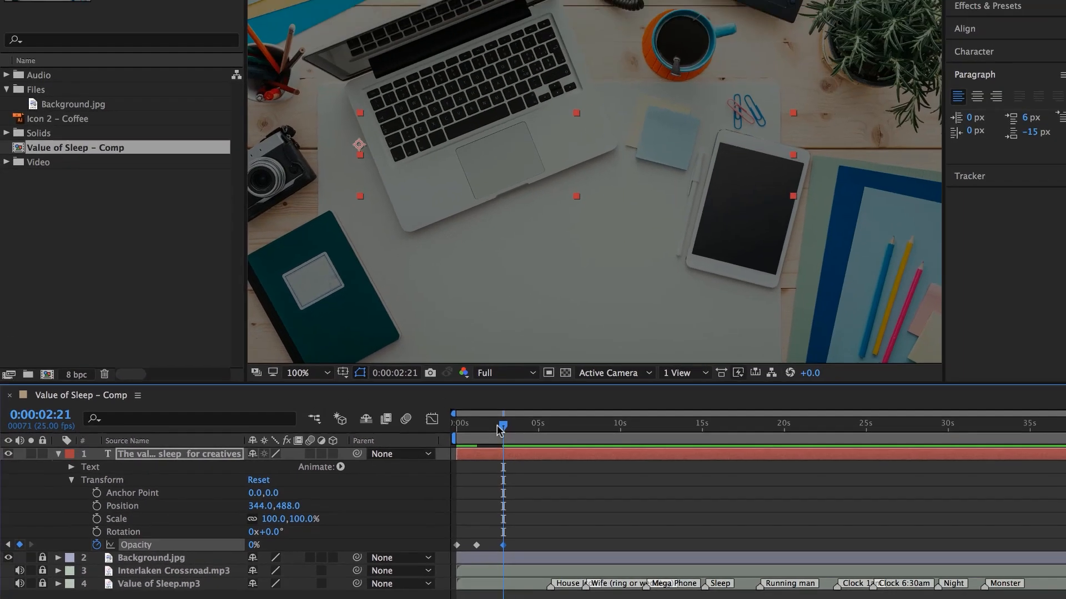
key(space)
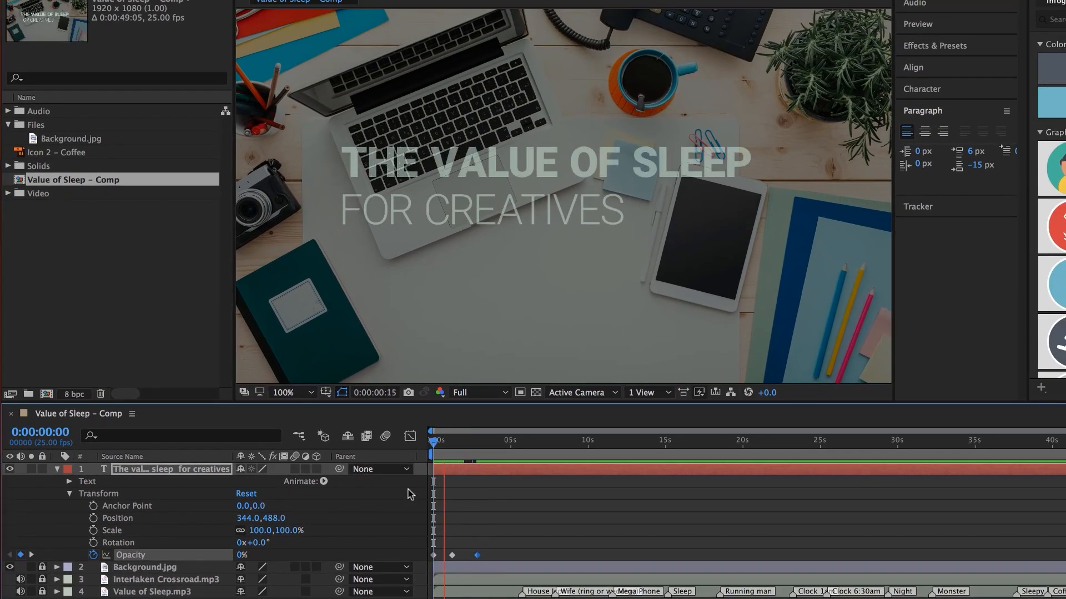
key(space)
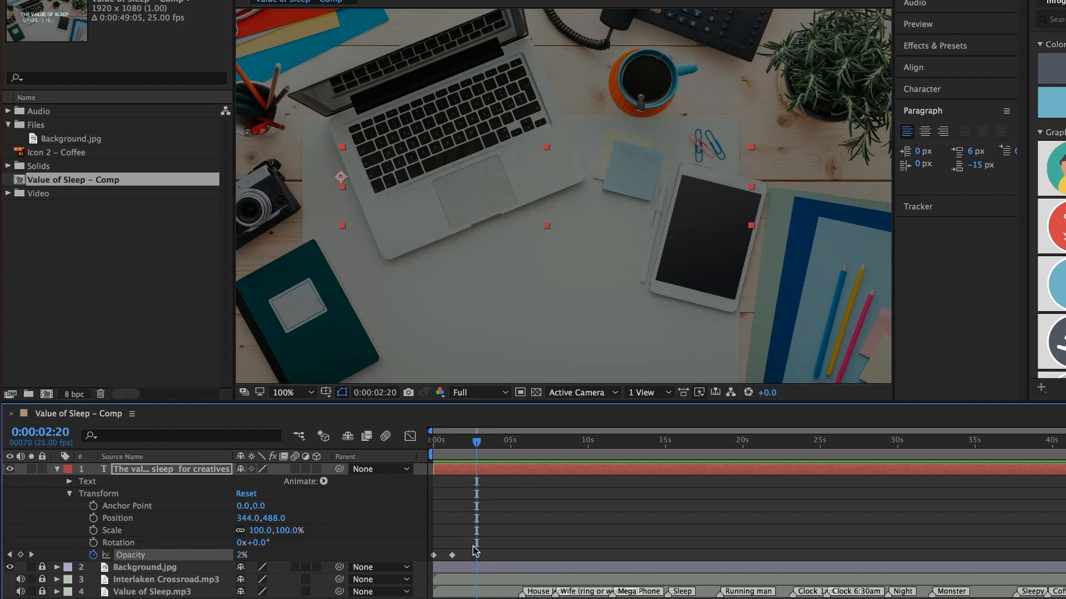
click(477, 555)
key(Delete)
Hold the title's opacity at 100% with a keyframe at 0:00:02:21 and fade it to 0% at 0:00:03:23
key(Page_Down)
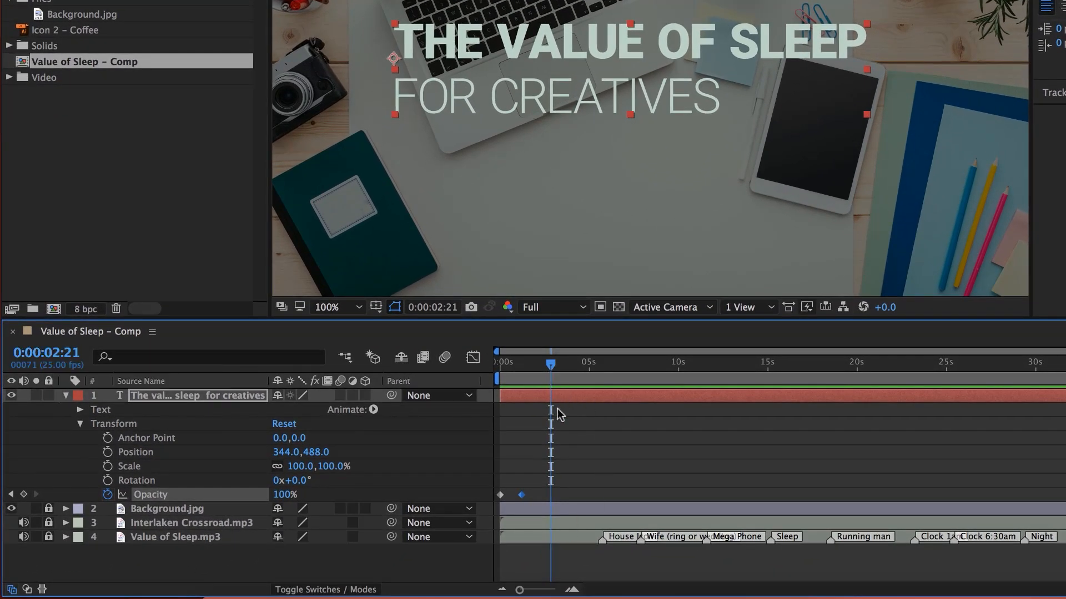
click(24, 495)
drag(550, 364, 568, 370)
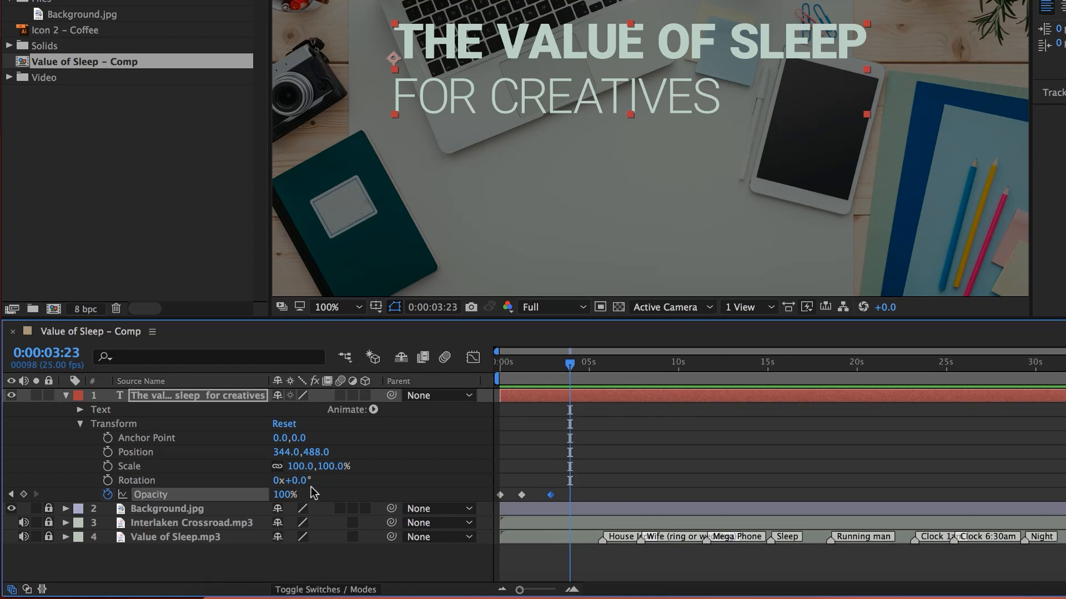
click(291, 495)
text(0)
key(Return)
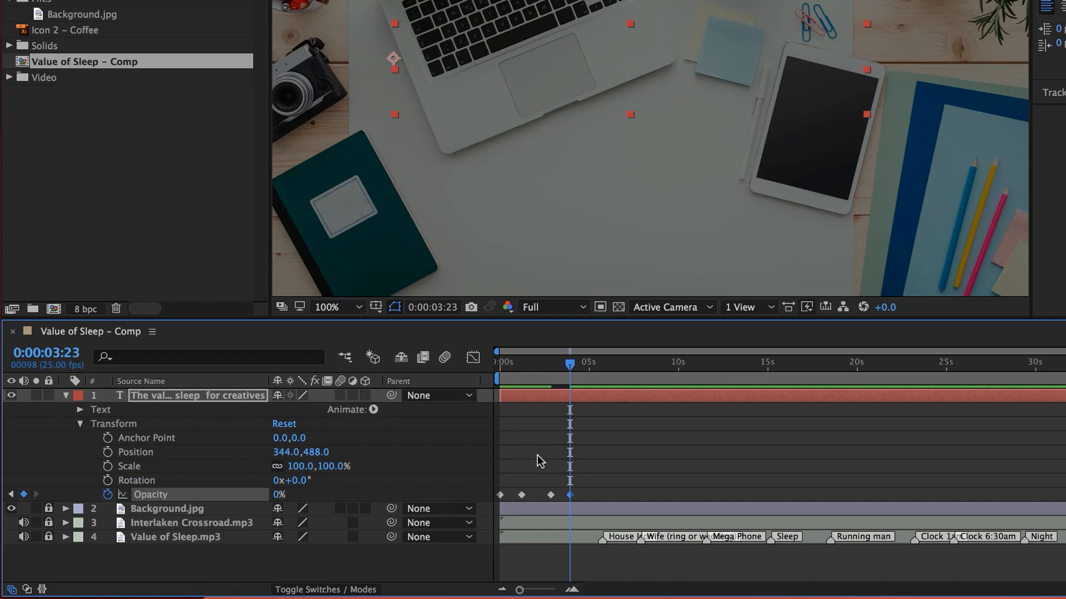
Preview the title's complete fade-in and fade-out from the start of the composition
key(Page_Up)
key(Page_Up)
key(Page_Up)
key(Page_Up)
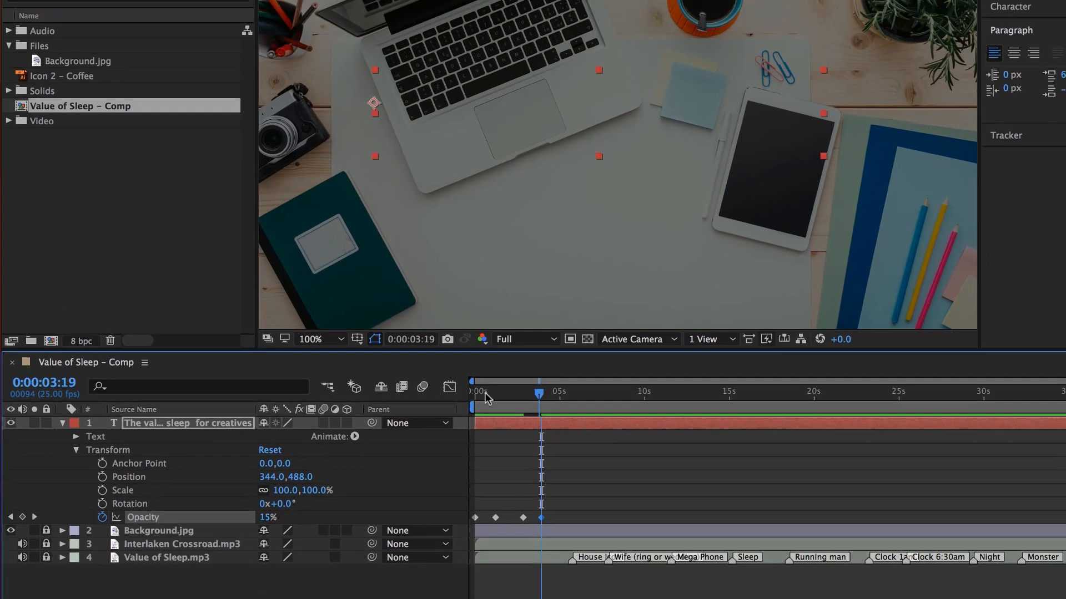
key(Home)
key(space)
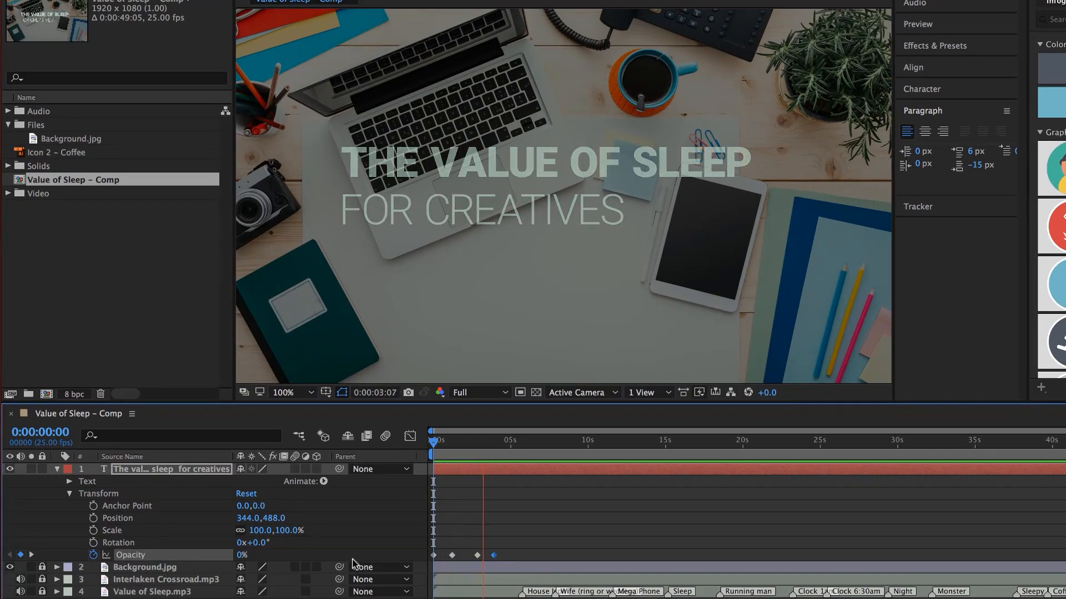
key(space)
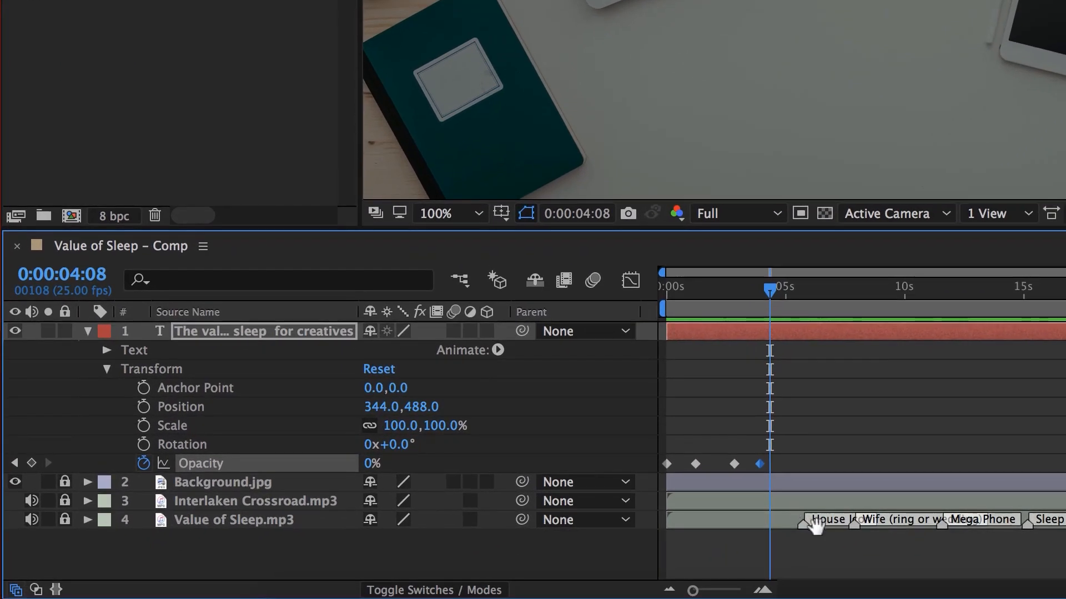
Move the current time to 0:00:05:13, just before the House marker, and add the Icon 1 – House library graphic to the composition
key(space)
key(space)
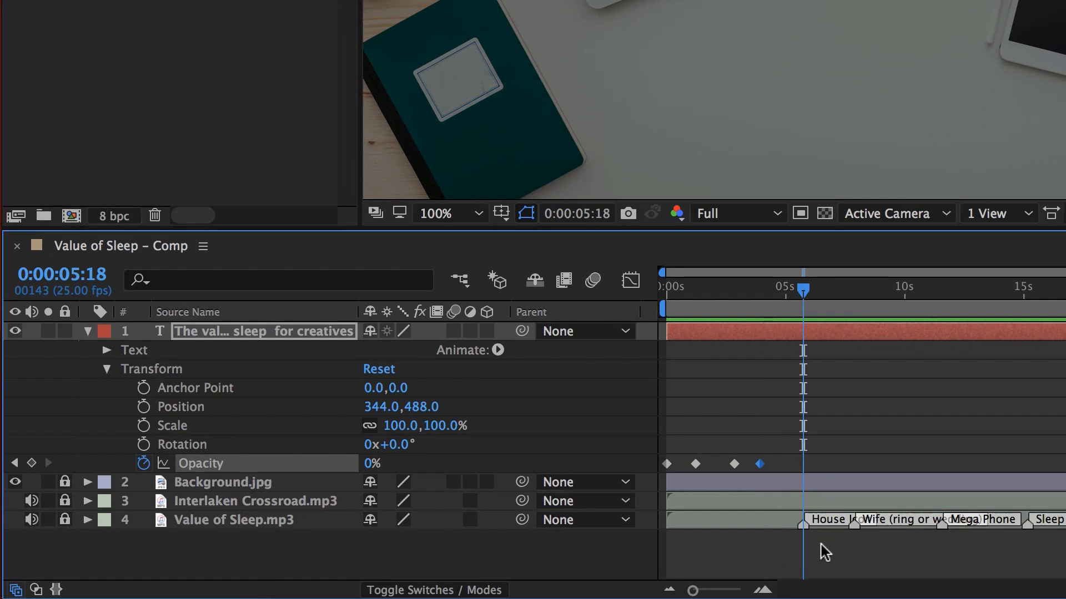
drag(804, 292, 797, 292)
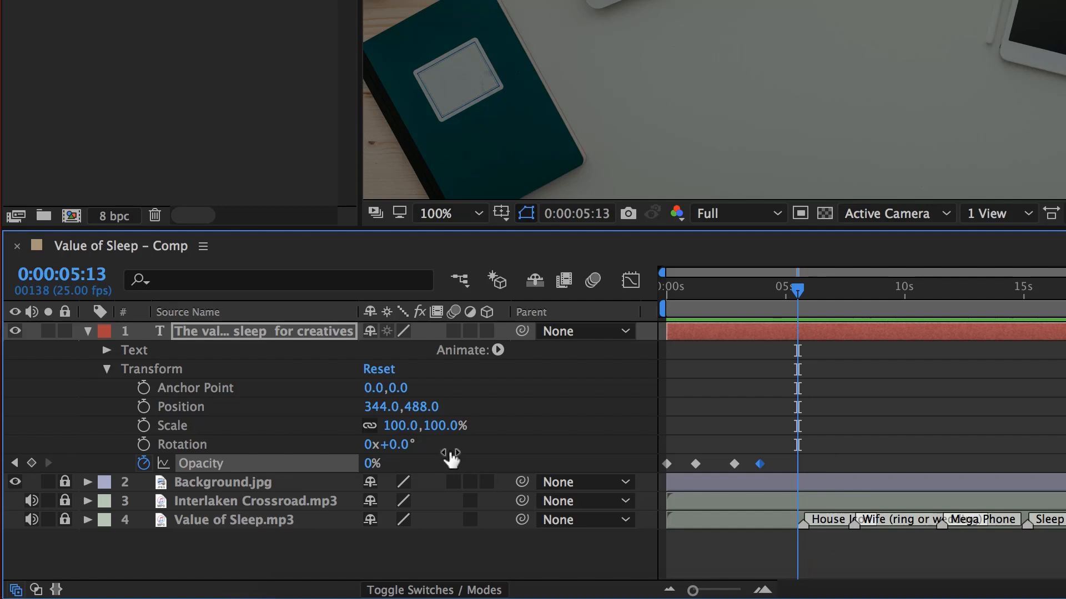
click(87, 331)
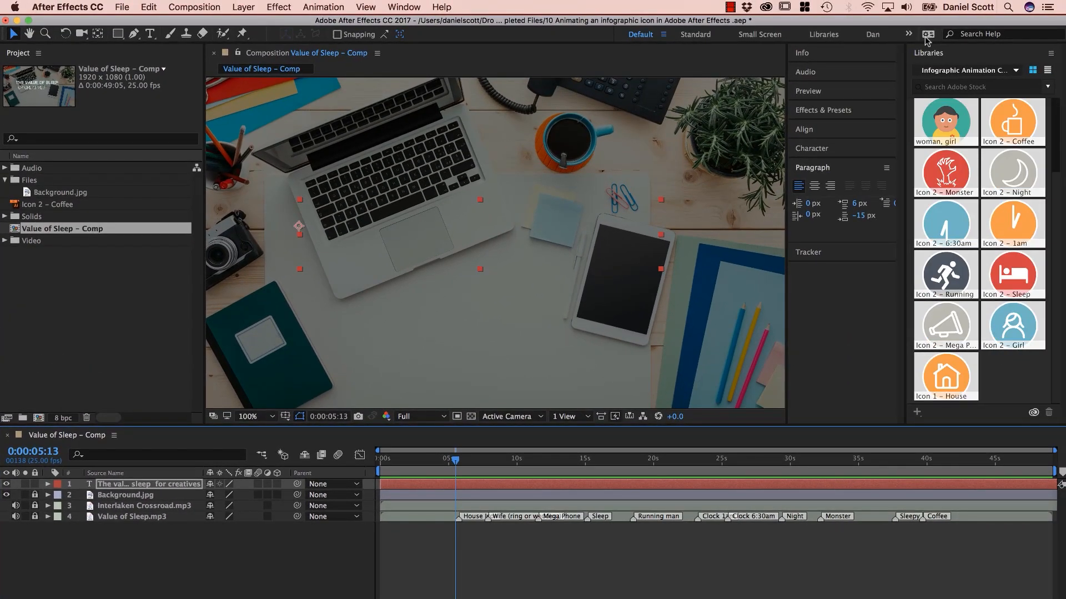
drag(947, 379, 308, 193)
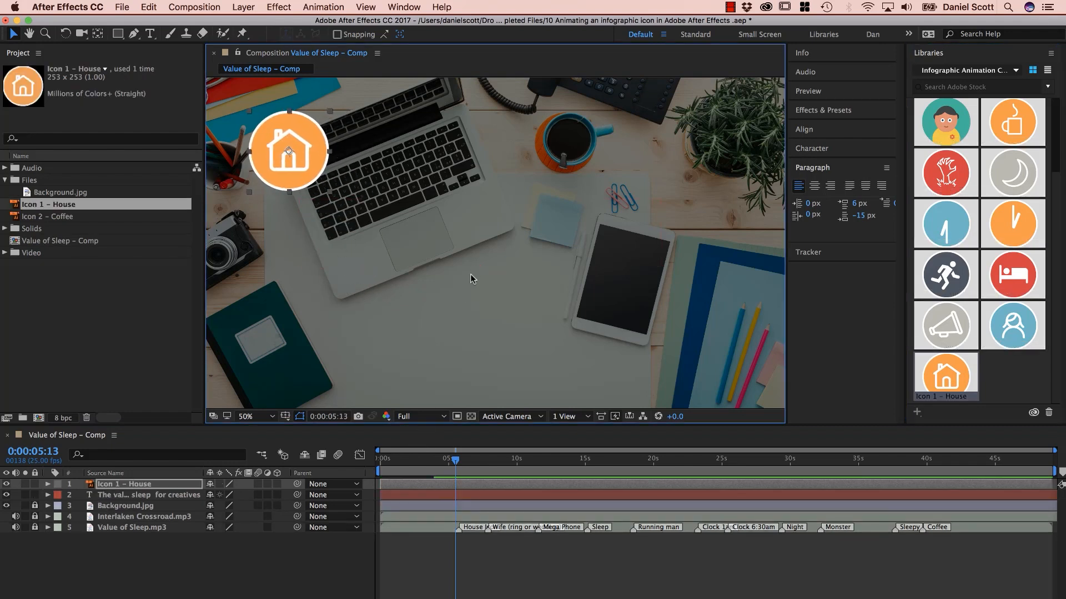
Fit the composition in the viewer and position the house icon near the upper-left corner of the frame
scroll(418, 255, up, 1)
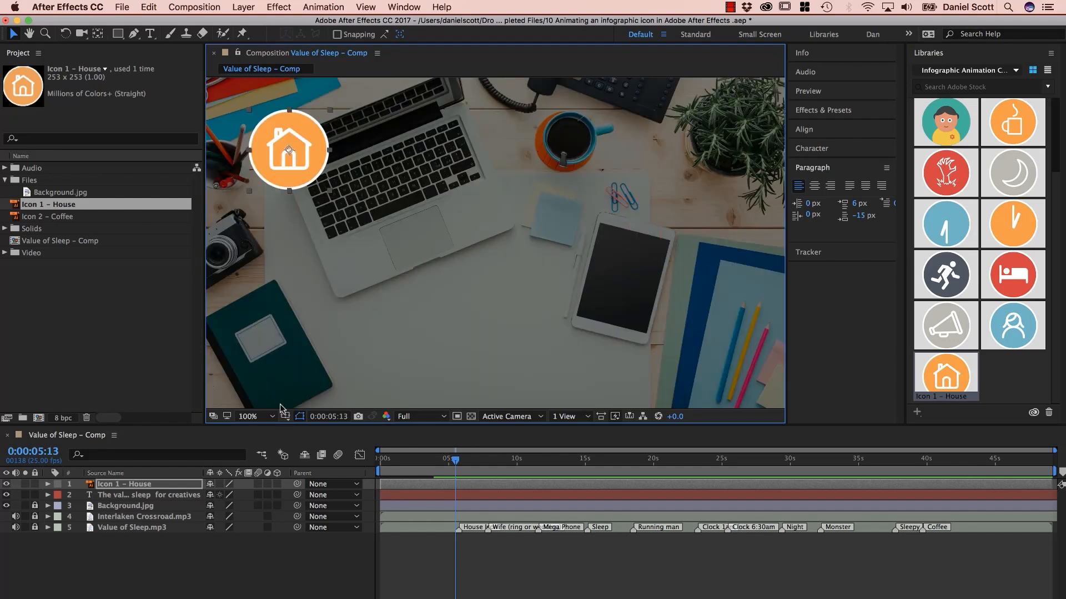
click(271, 416)
click(252, 438)
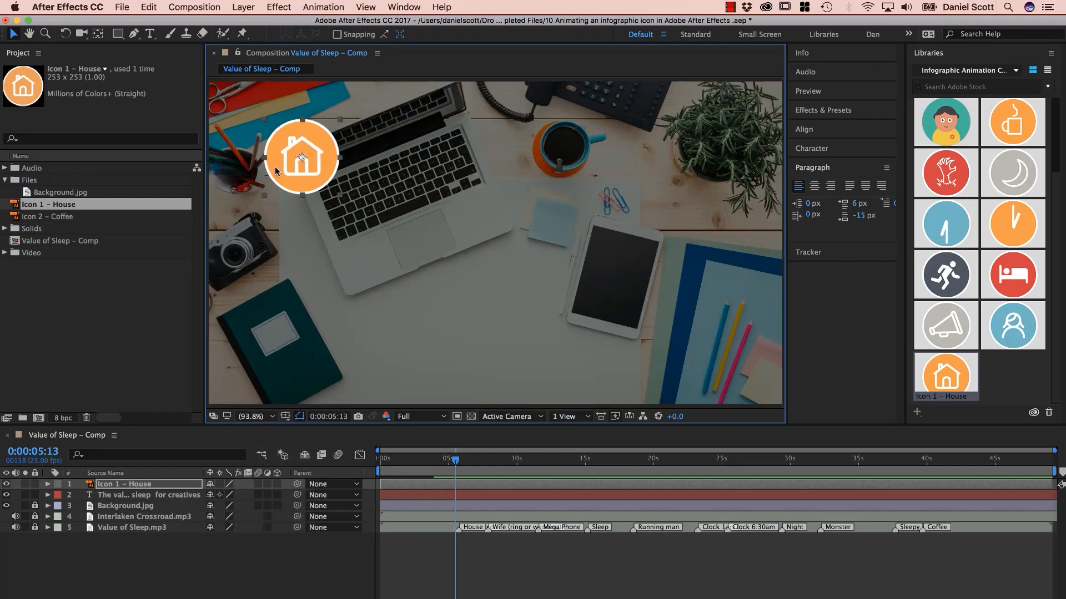
drag(324, 181, 293, 162)
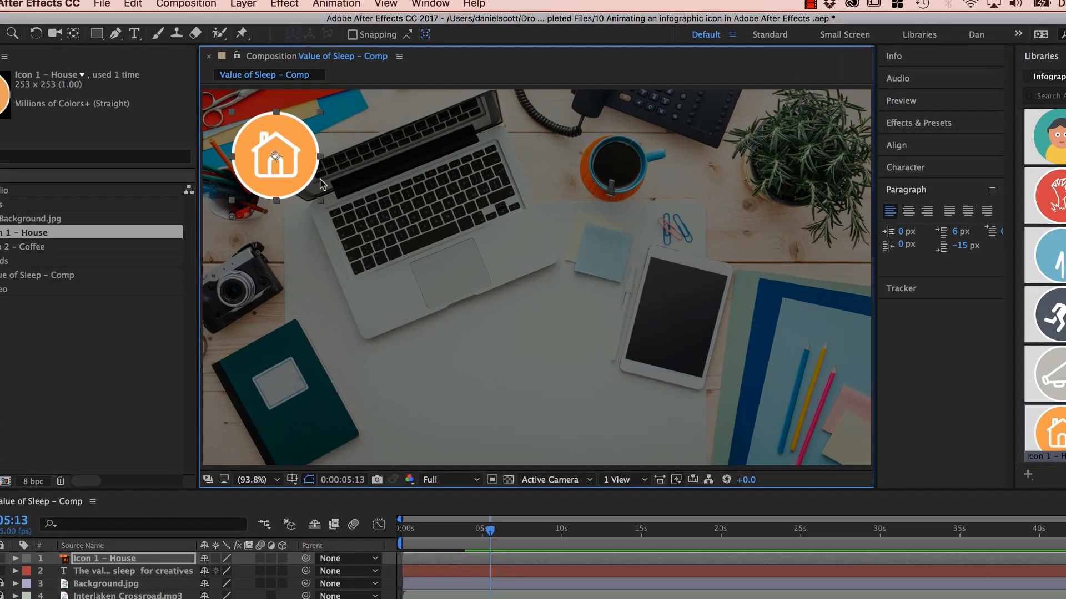
drag(321, 119, 336, 135)
Trim the start of the Icon 1 – House layer to about 0:00:05:10, just before the House marker, checking the timing with a preview
key(space)
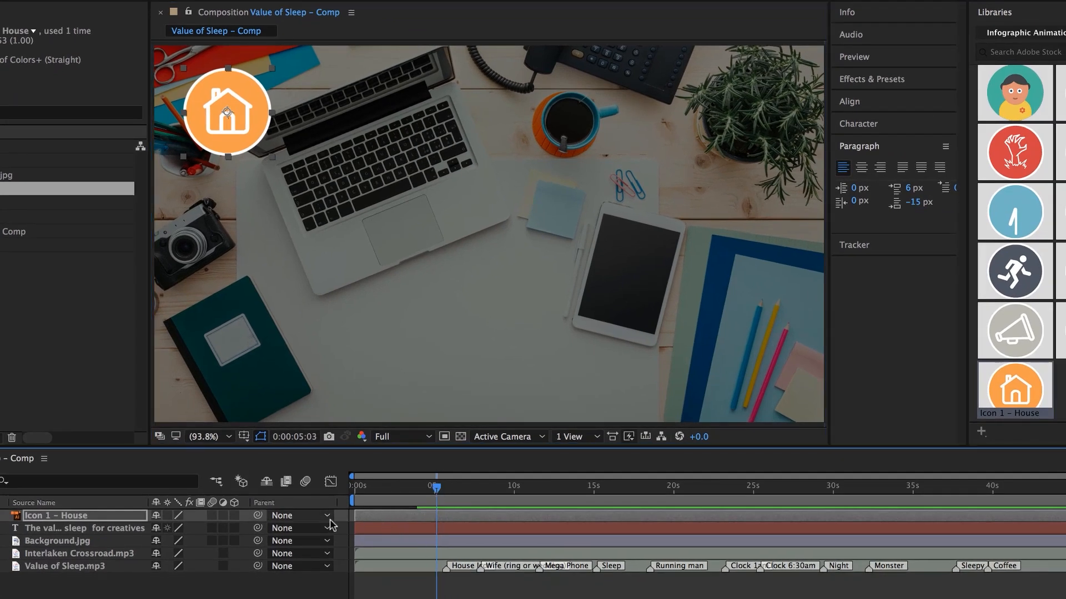
key(Home)
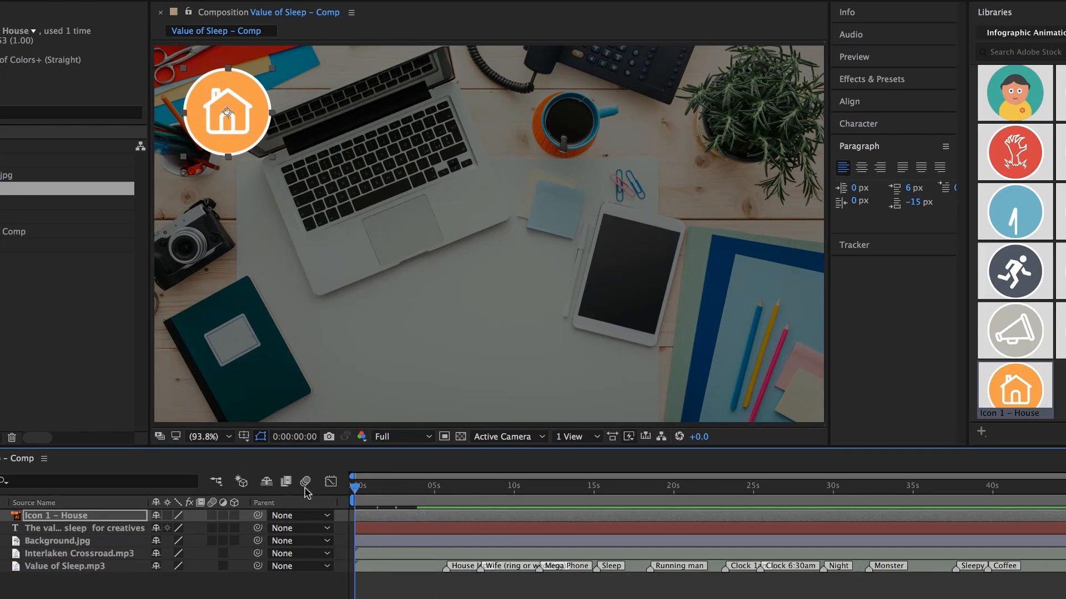
drag(357, 496, 456, 499)
click(439, 502)
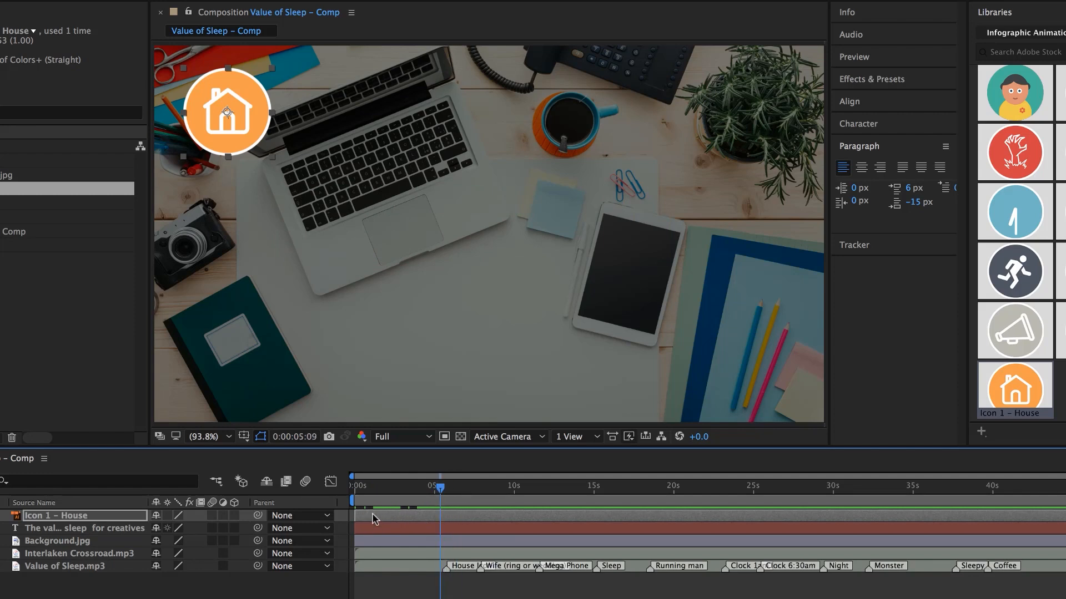
drag(385, 514, 407, 500)
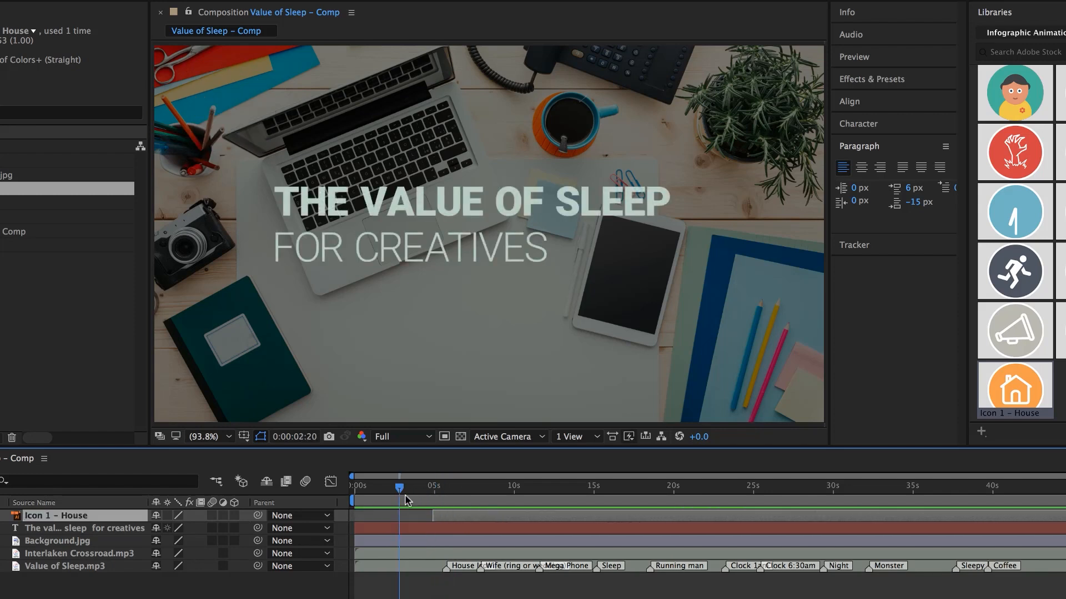
key(space)
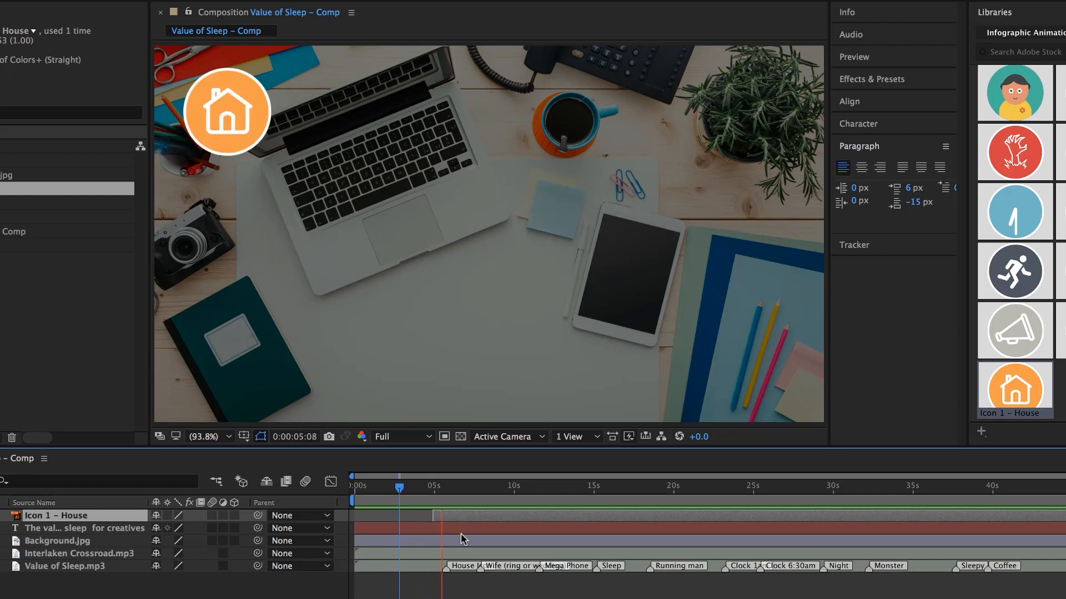
drag(481, 519, 486, 519)
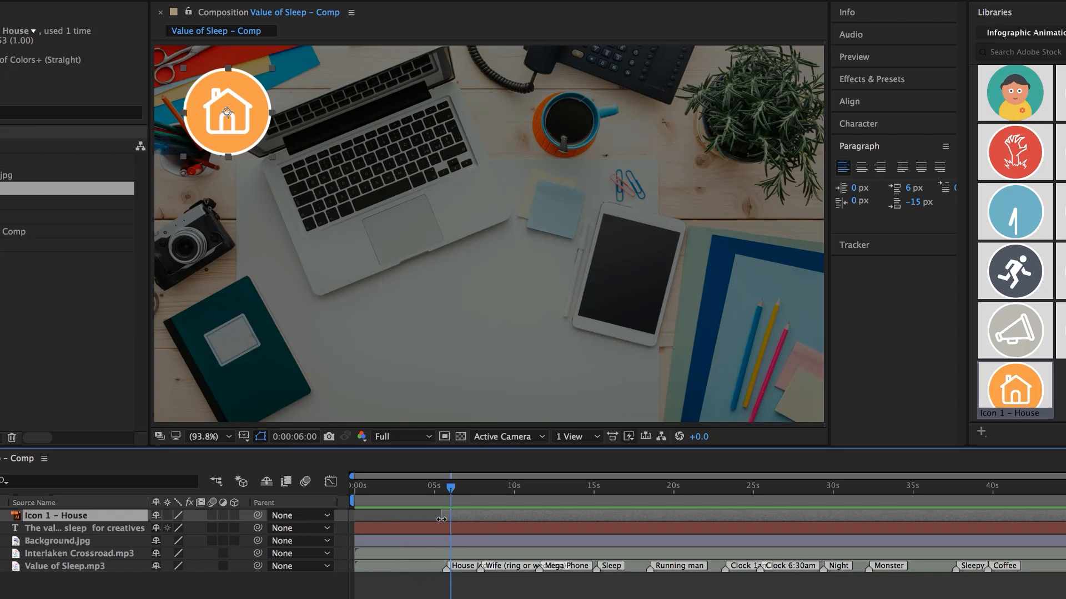
Move the current time to 0:00:05:10 and add a Scale keyframe of 0% to the Icon 1 – House layer
mouse_move(451, 489)
mouse_down()
mouse_move(494, 495)
mouse_move(436, 495)
mouse_move(453, 497)
mouse_up()
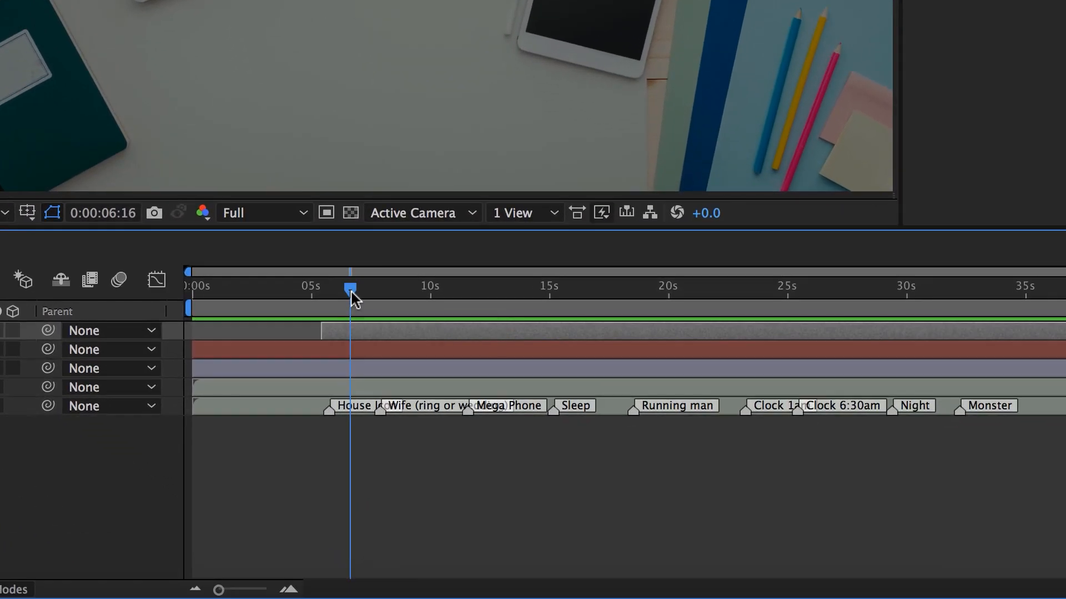
mouse_move(353, 297)
mouse_down()
mouse_move(385, 295)
mouse_move(347, 304)
mouse_move(325, 333)
mouse_move(323, 313)
mouse_move(325, 347)
mouse_move(322, 290)
mouse_move(470, 308)
mouse_move(195, 322)
mouse_move(333, 285)
mouse_up()
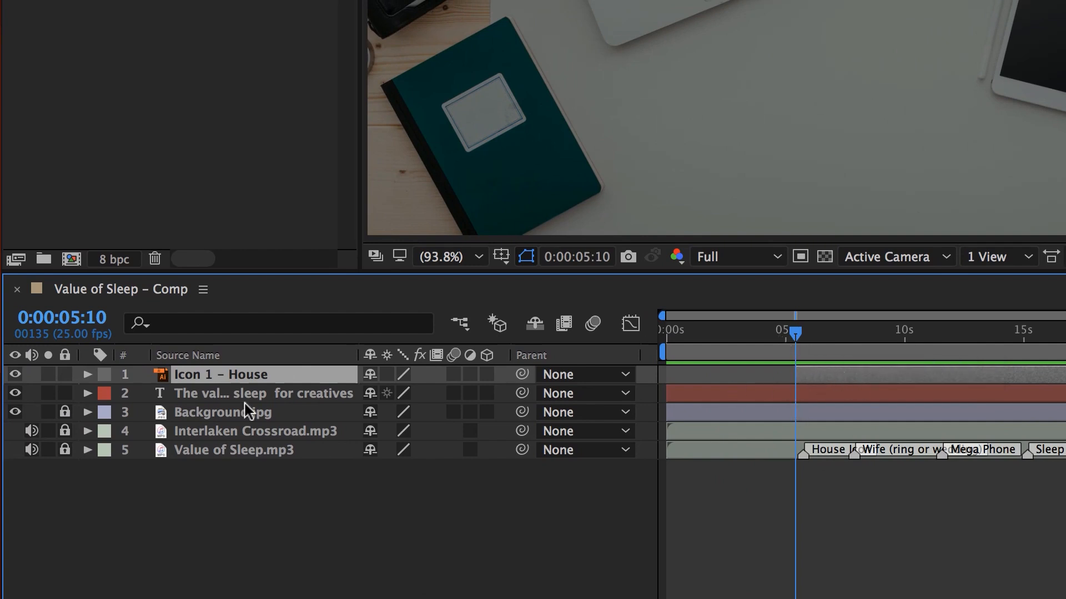
click(87, 374)
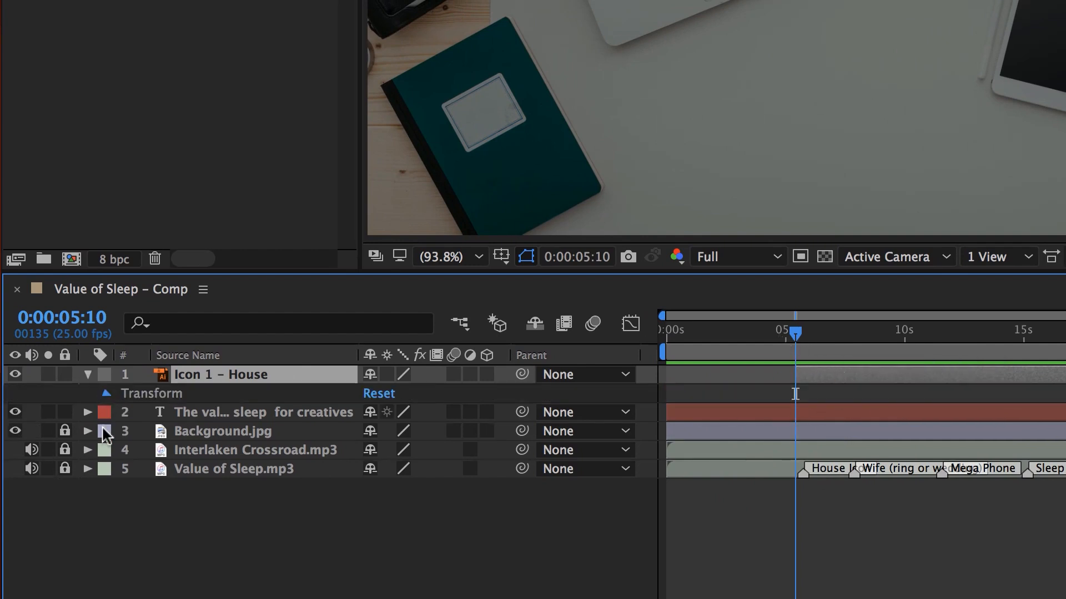
click(107, 394)
click(143, 451)
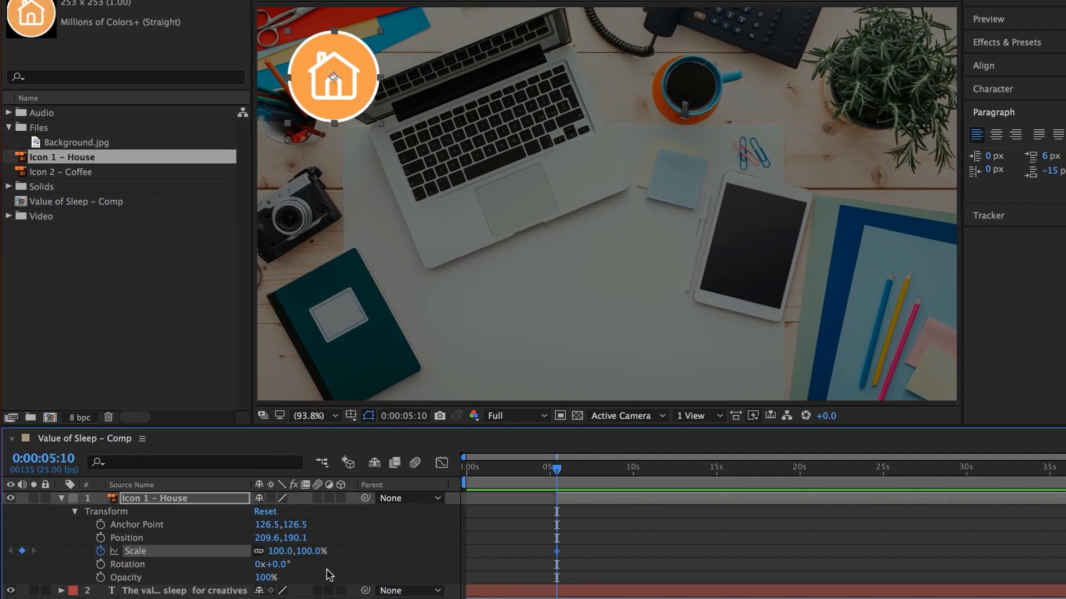
drag(282, 551, 263, 572)
click(282, 551)
text(00)
key(Return)
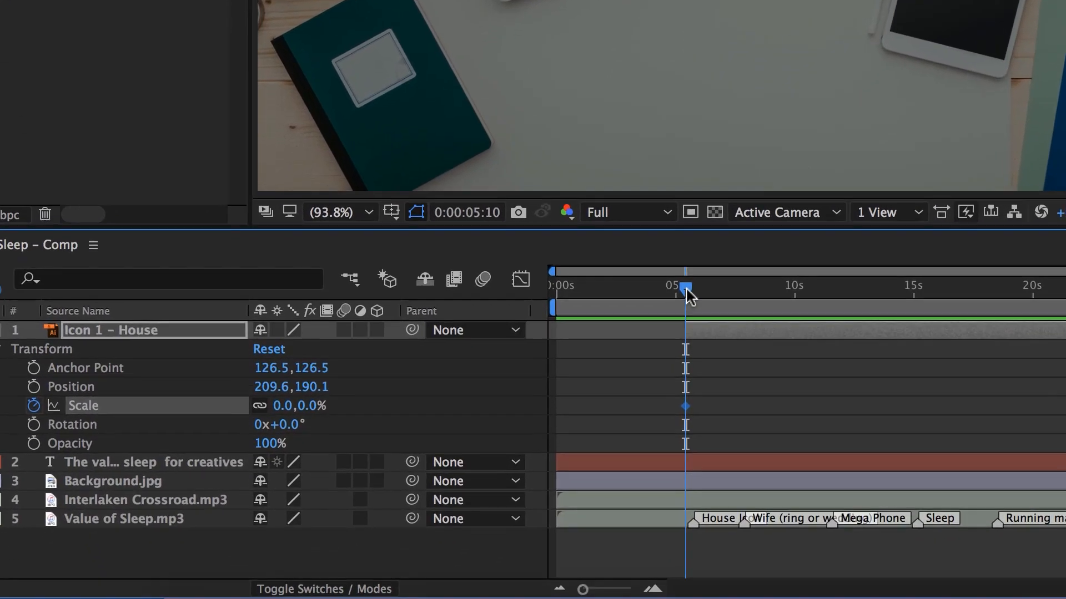
At 0:00:06:11, set the house icon's Scale to 100%, then preview the icon growing in
drag(556, 469, 560, 469)
drag(689, 294, 711, 294)
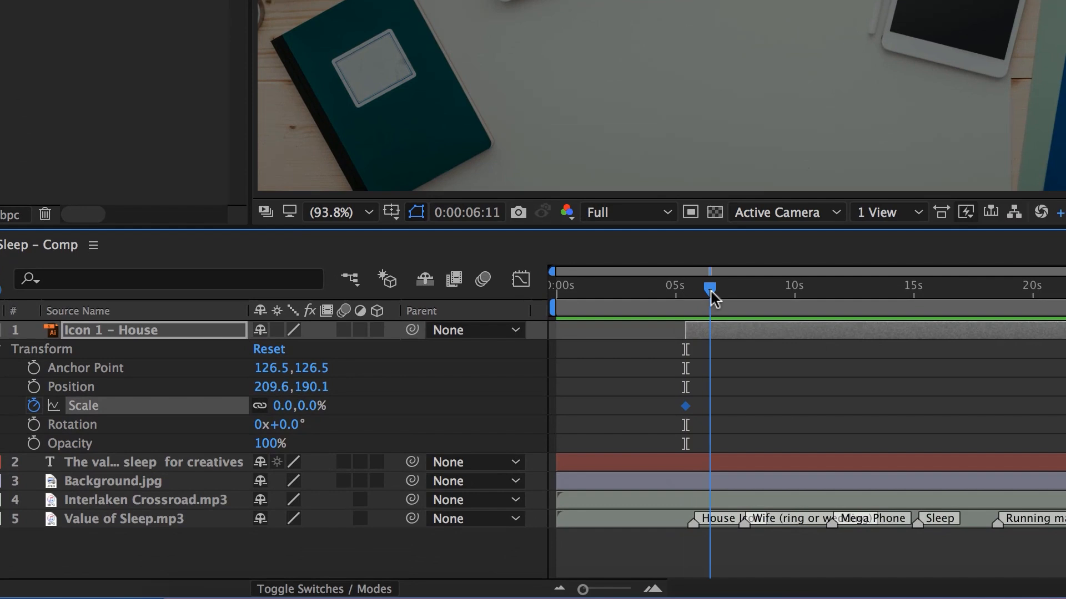
click(284, 406)
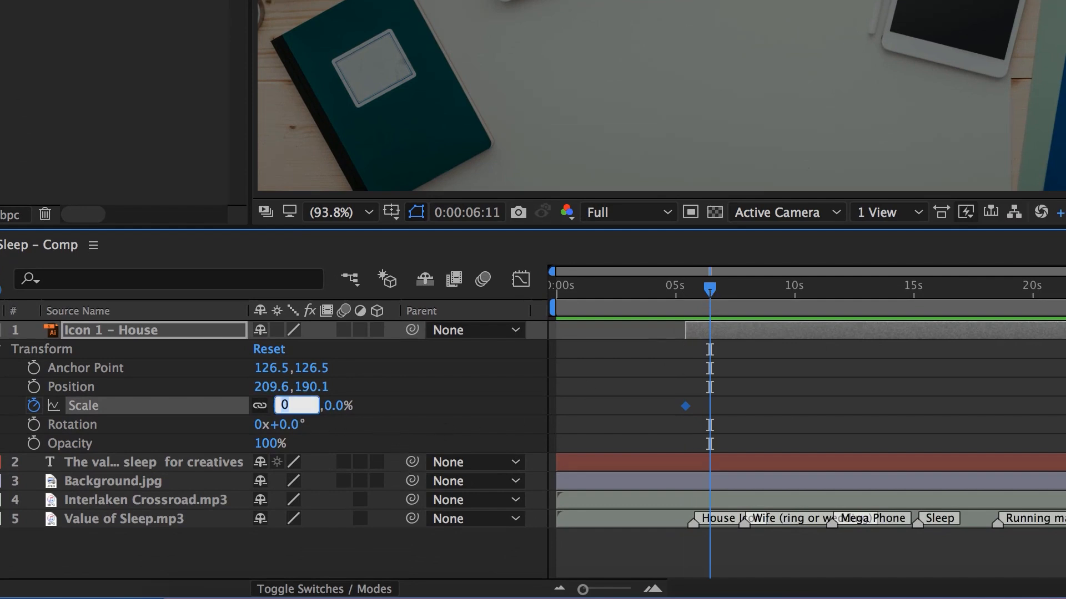
key(Return)
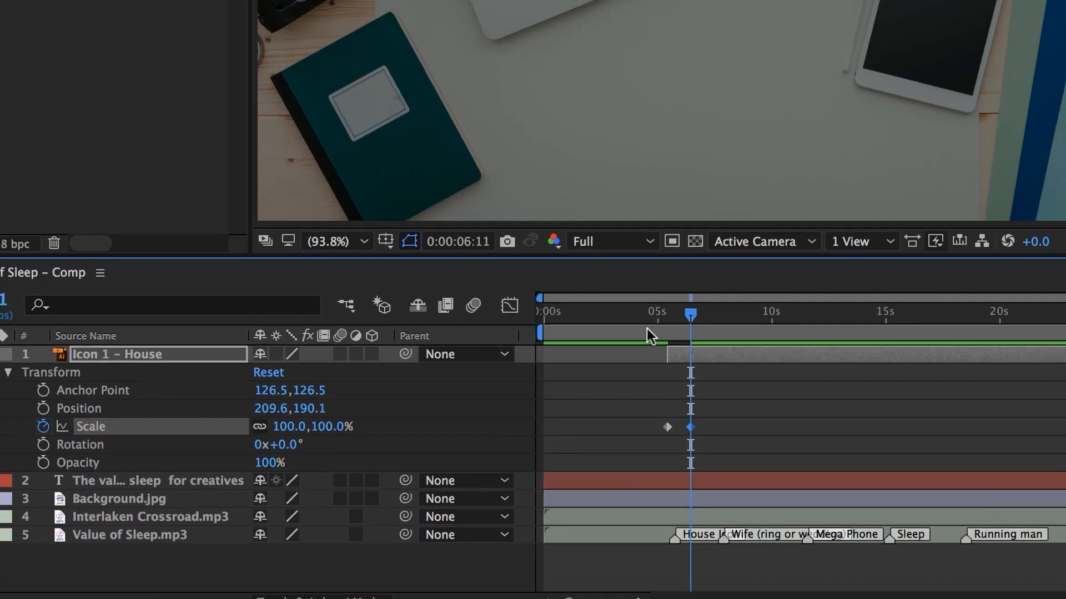
click(678, 285)
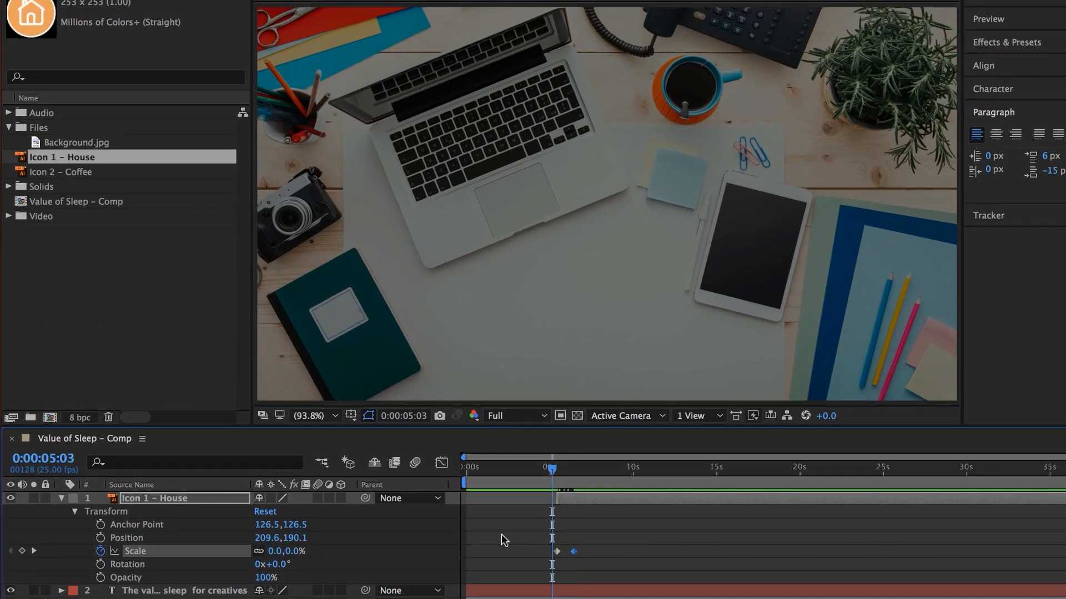
key(space)
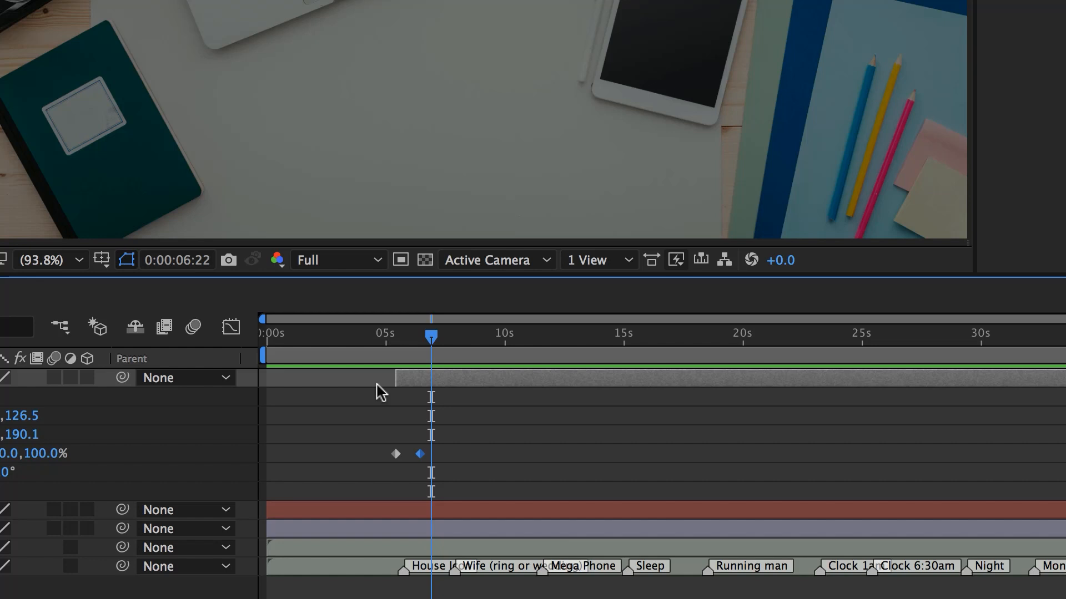
Speed up the house icon's growth by moving its 100% Scale keyframe earlier to about 0:00:05:19, previewing the timing
scroll(377, 392, up, 5)
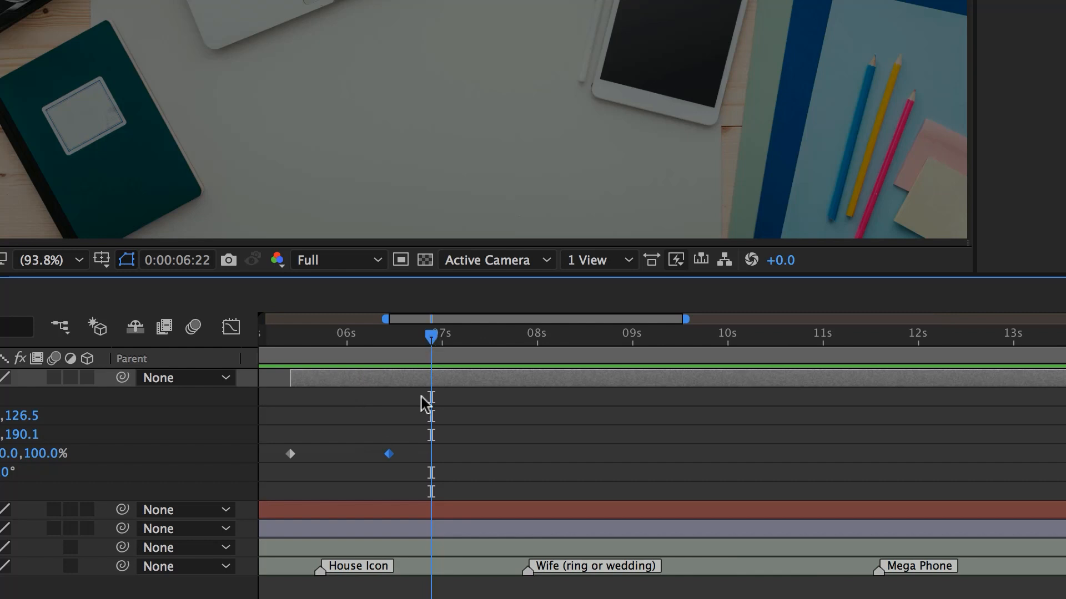
scroll(605, 454, left, 5)
drag(606, 454, 550, 458)
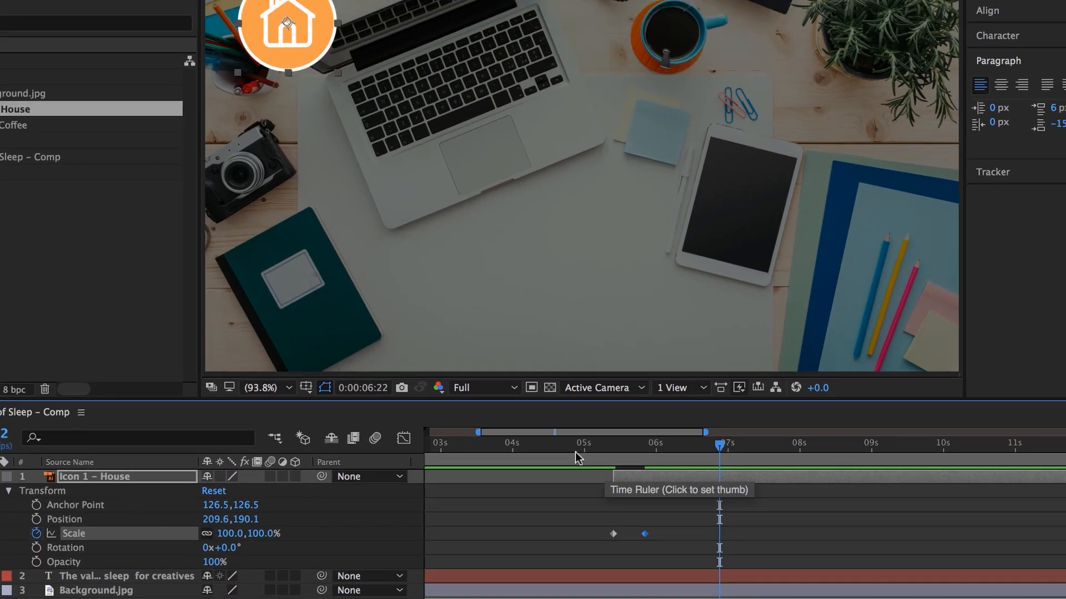
drag(459, 336, 462, 386)
key(space)
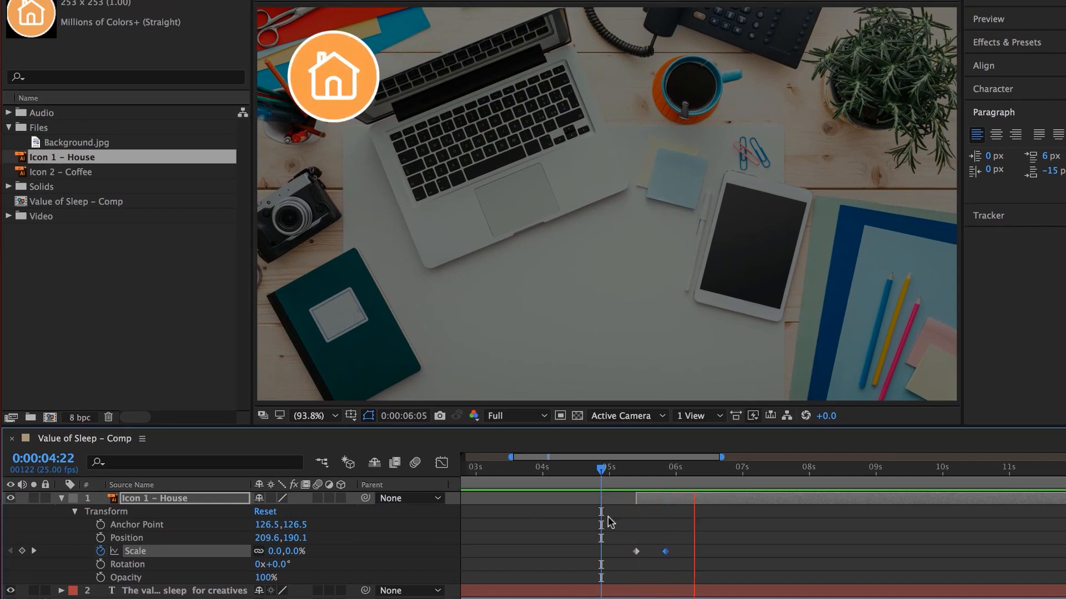
click(614, 472)
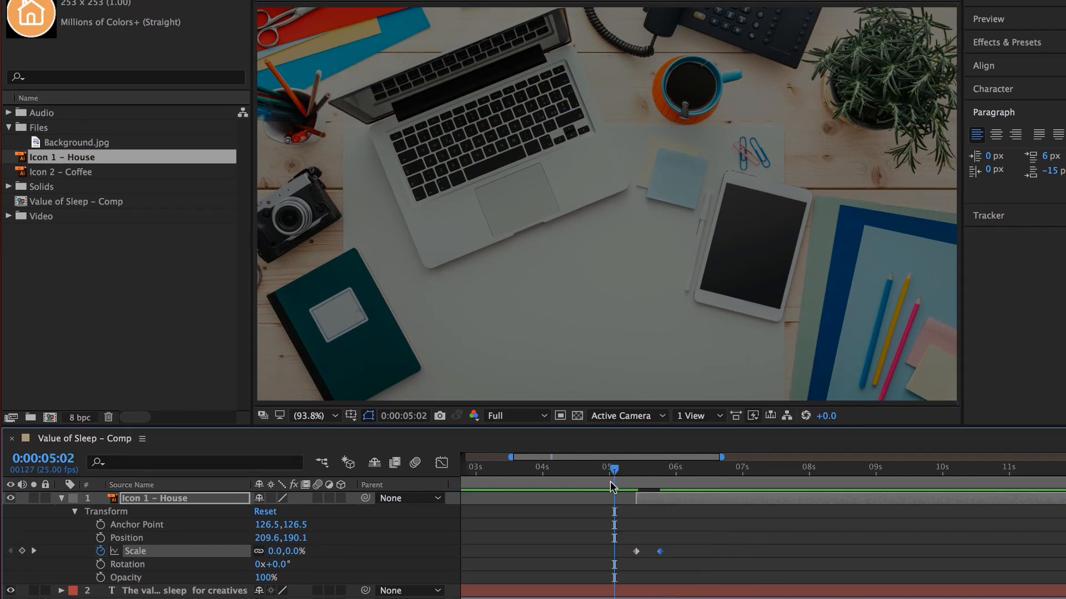
key(space)
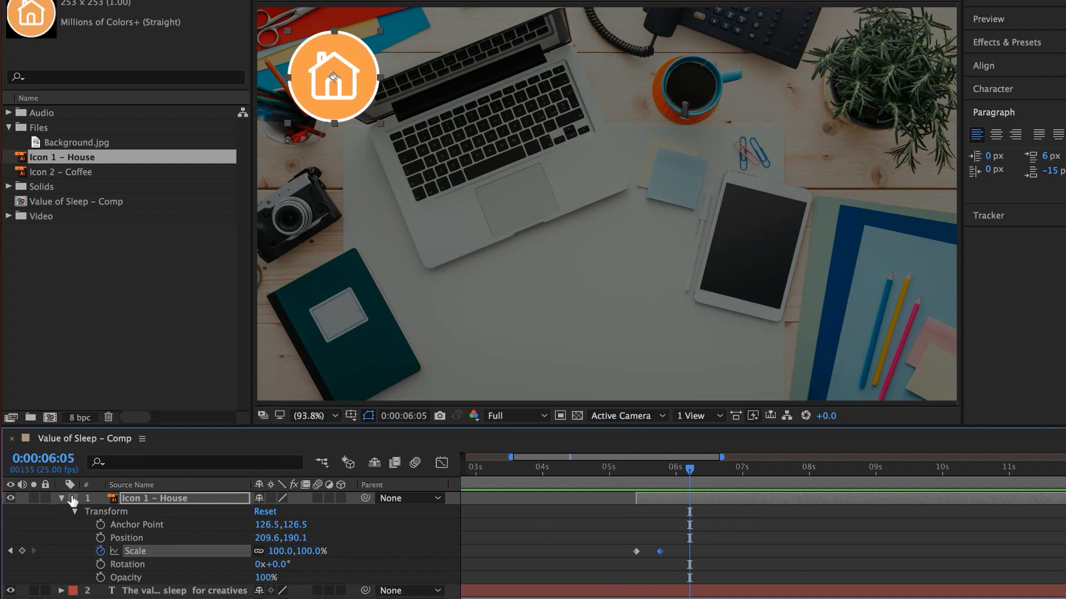
Collapse the Icon 1 – House layer, add the Icon 2 – Girl library graphic and position it below the house icon
click(62, 498)
click(786, 218)
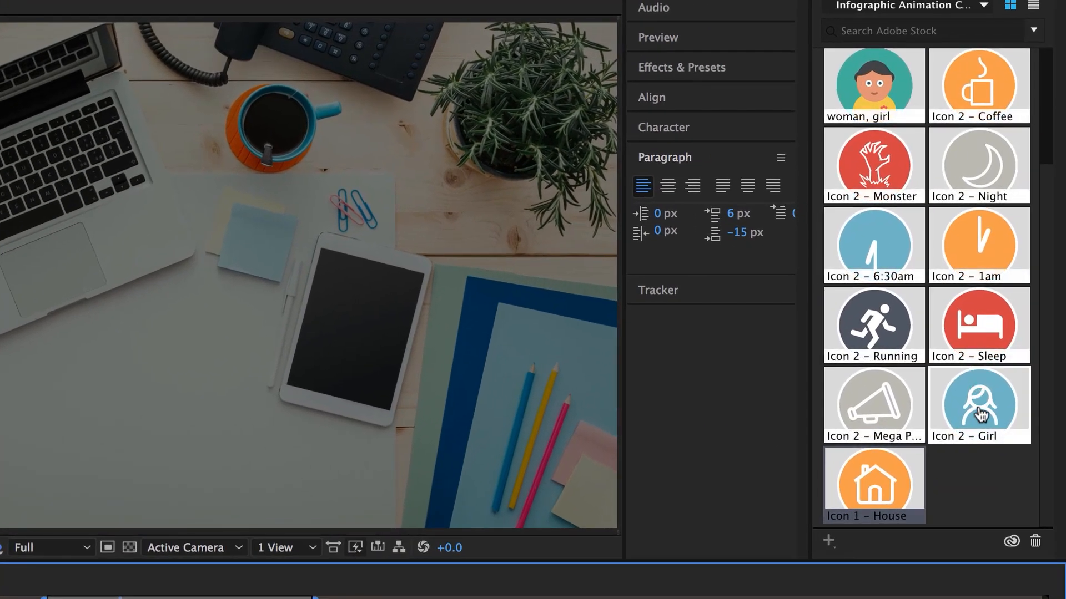
drag(980, 413, 87, 301)
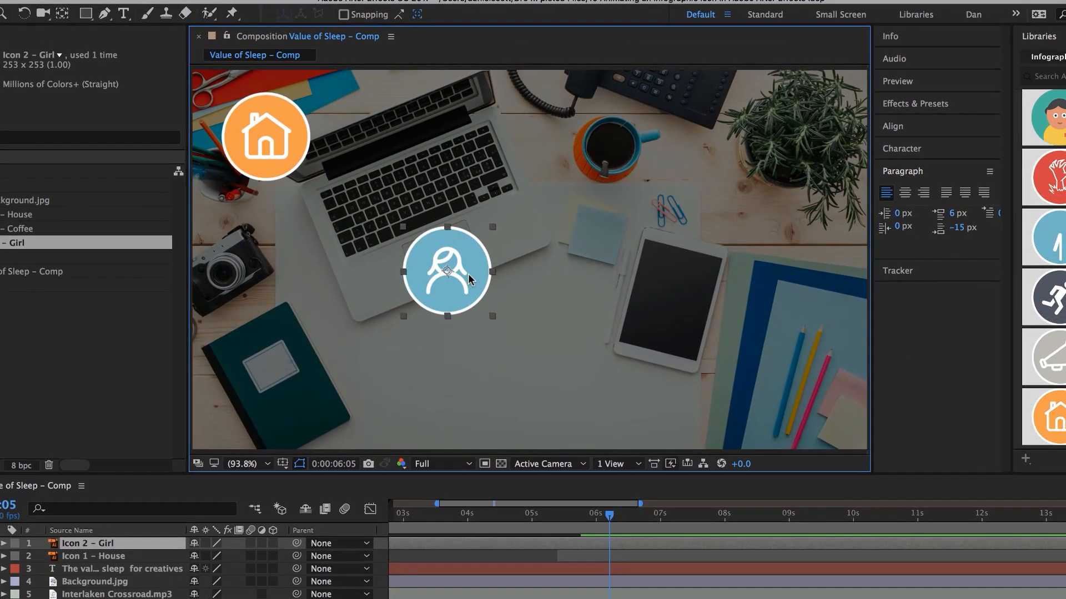
drag(469, 279, 351, 273)
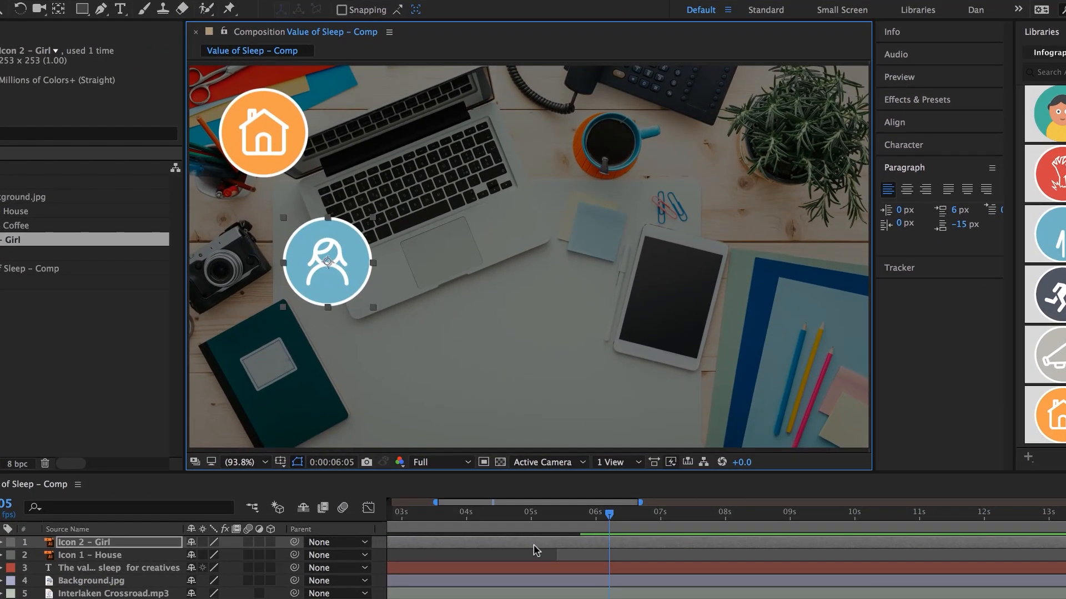
Make the Icon 2 – Girl layer start at about 0:00:07:20, just before the Wife marker, and move the current time there
drag(419, 543, 727, 544)
drag(755, 492, 875, 494)
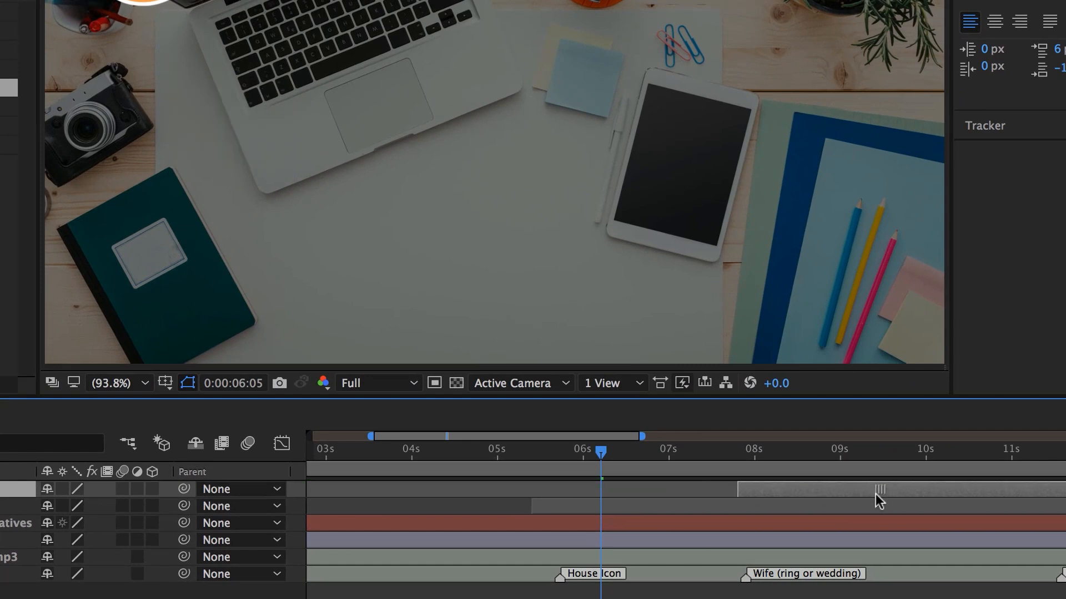
drag(710, 454, 734, 458)
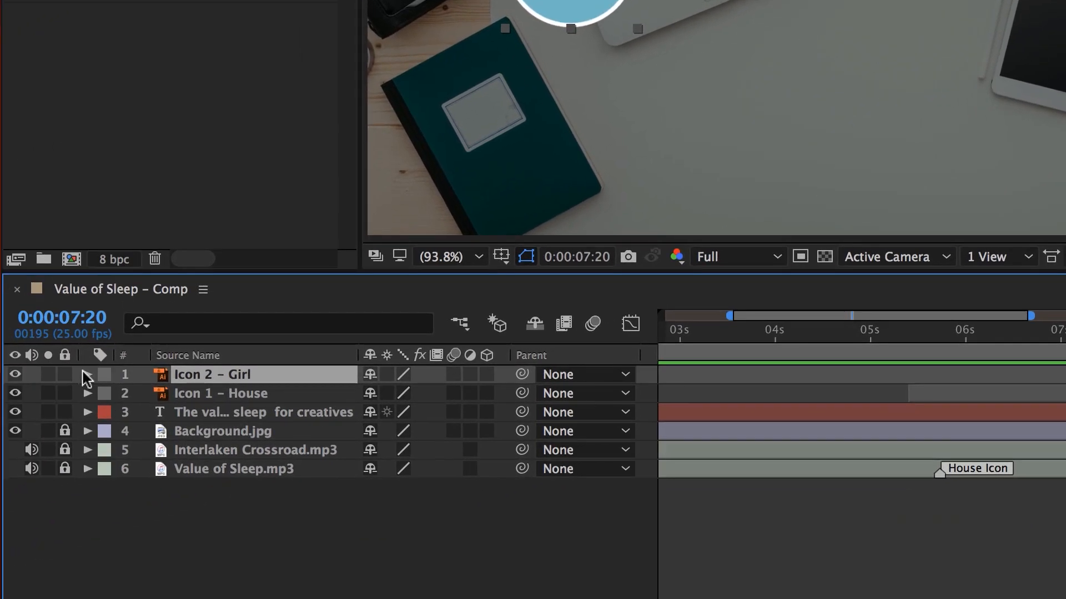
Add a Scale keyframe of 0% to the Icon 2 – Girl layer at 0:00:07:20
click(87, 374)
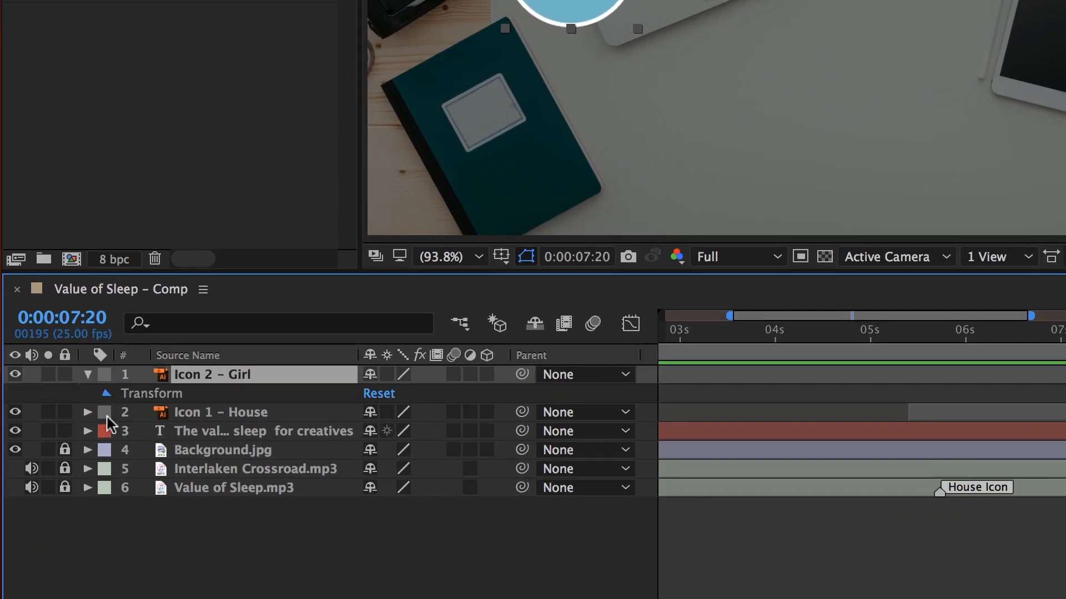
click(107, 393)
click(143, 450)
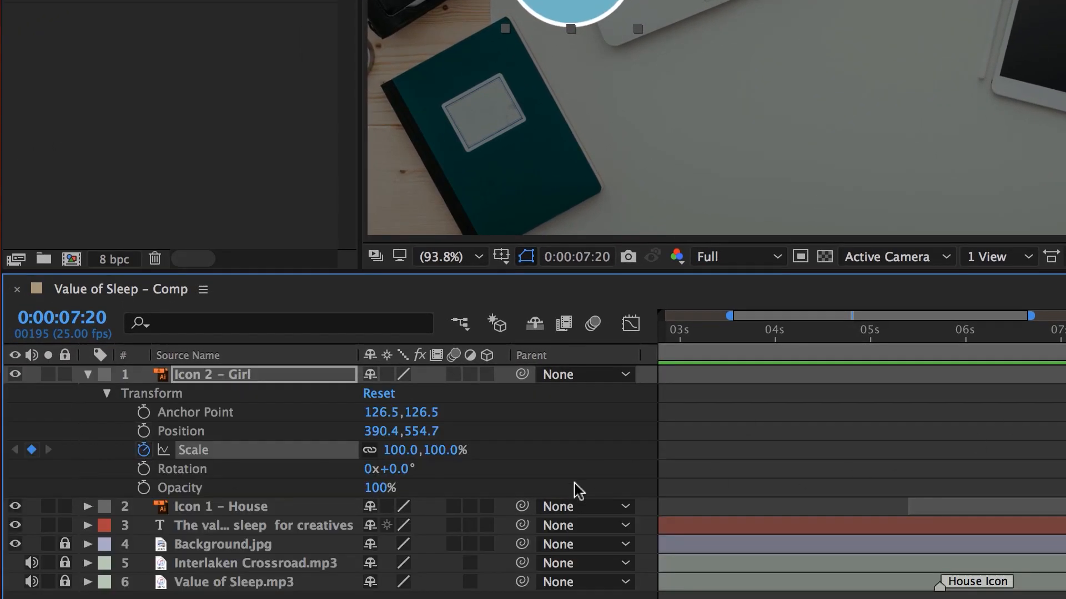
click(396, 450)
text(0)
key(Return)
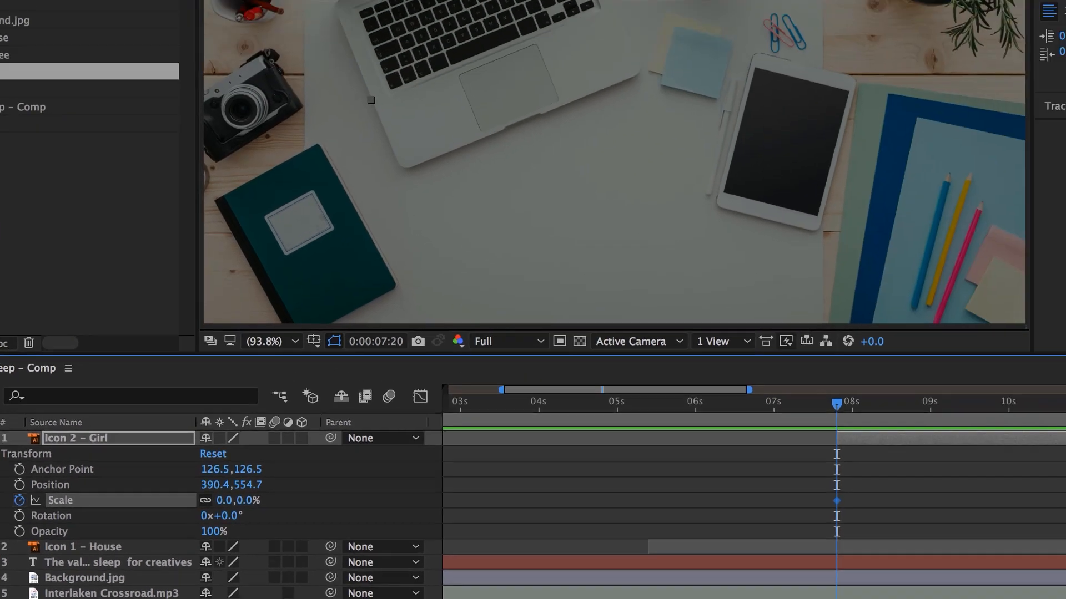
At 0:00:08:03, set the girl icon's Scale to 100% and preview its appearance from just before the first keyframe
drag(624, 454, 644, 458)
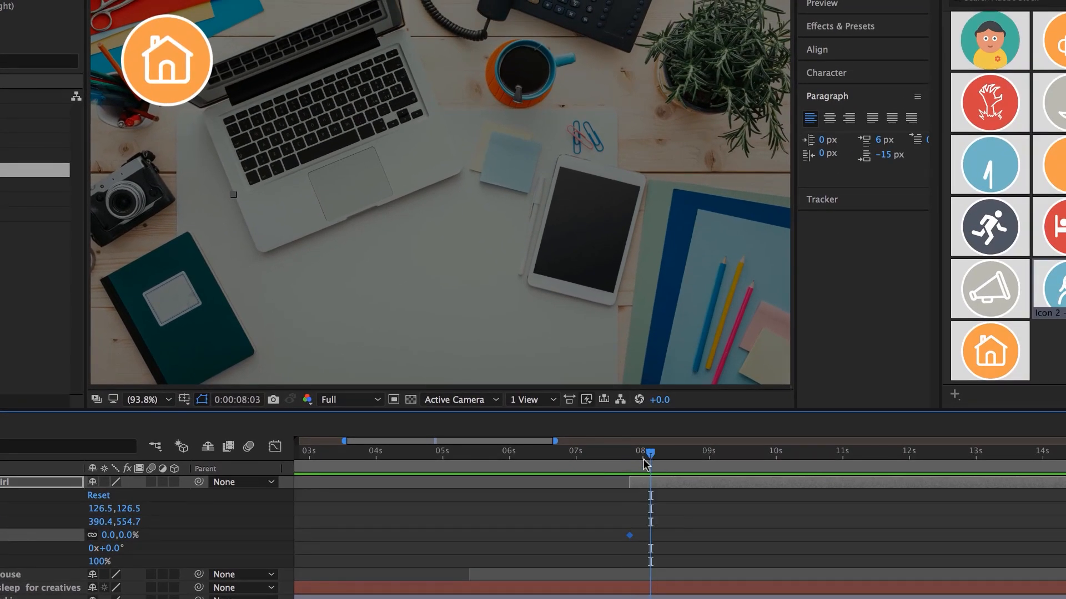
drag(107, 535, 114, 547)
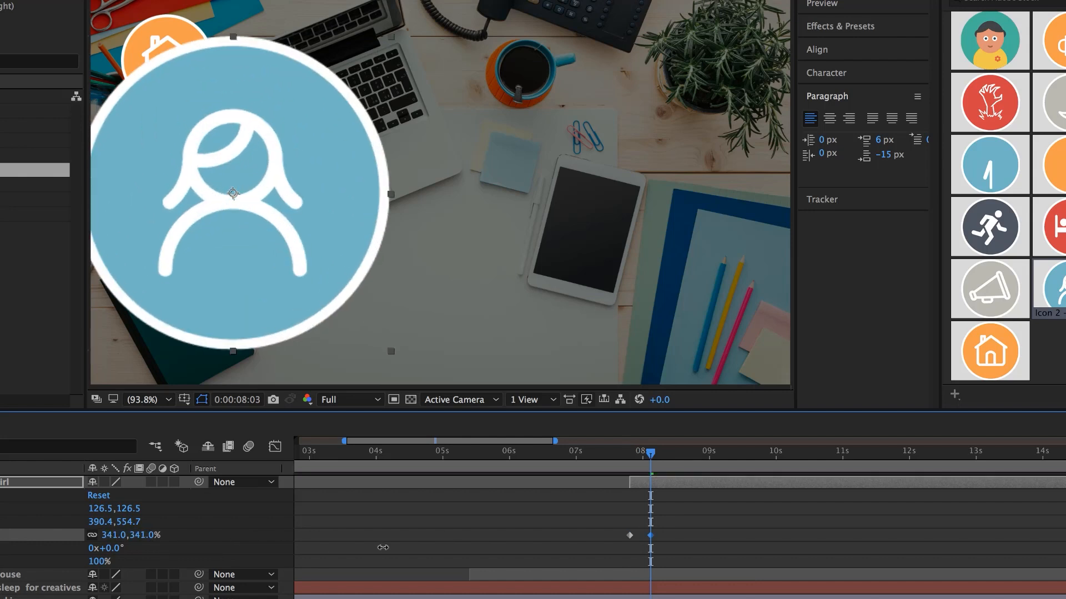
click(107, 536)
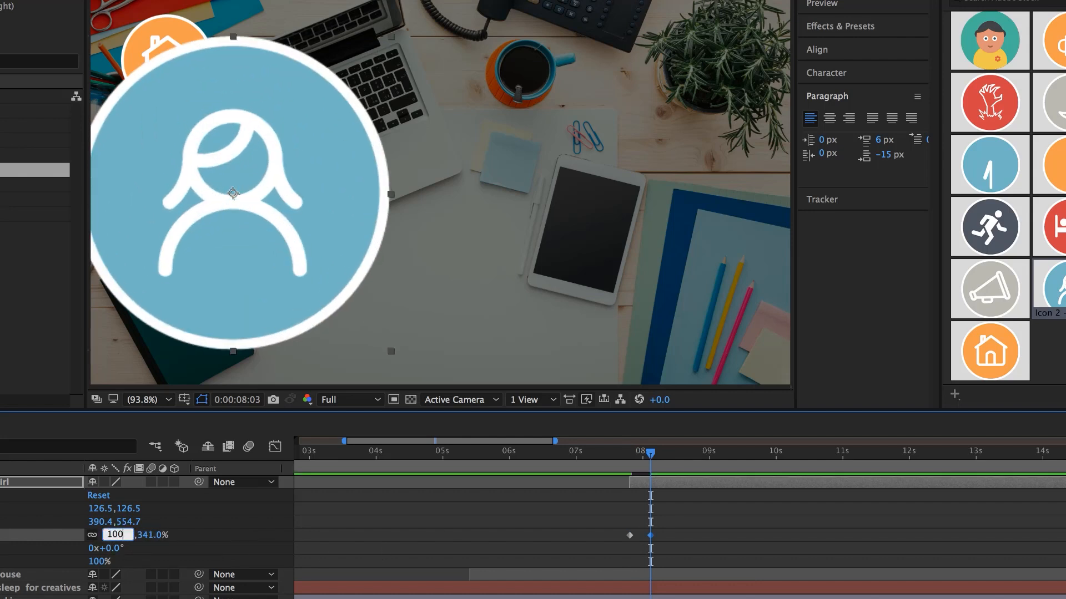
key(Return)
click(625, 452)
key(space)
key(space)
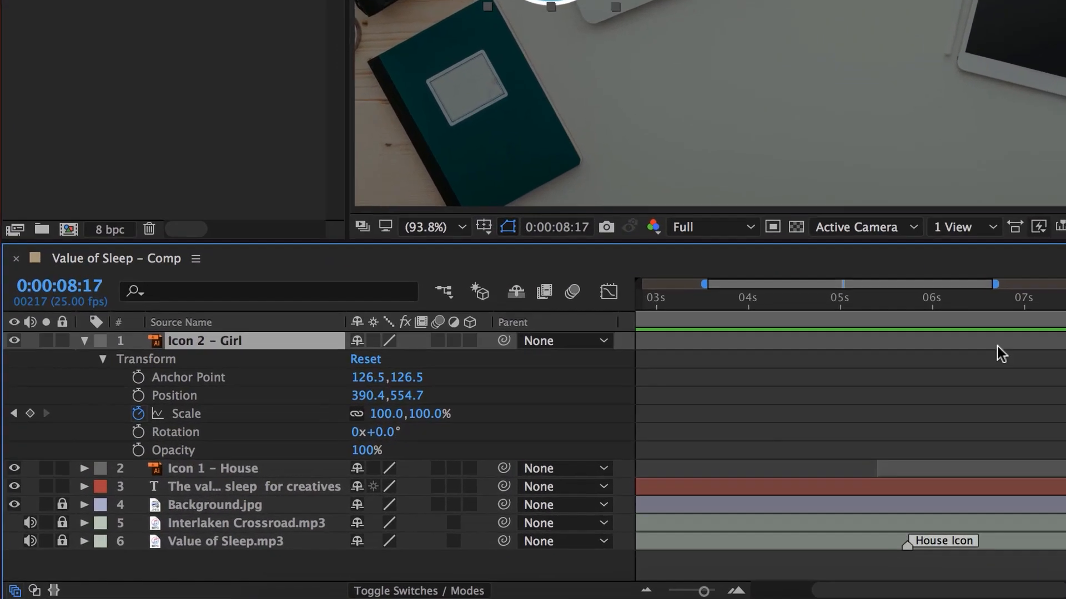
Delete the Icon 2 – Girl layer and scrub the current time around the House Icon marker to 0:00:05:23
key(Delete)
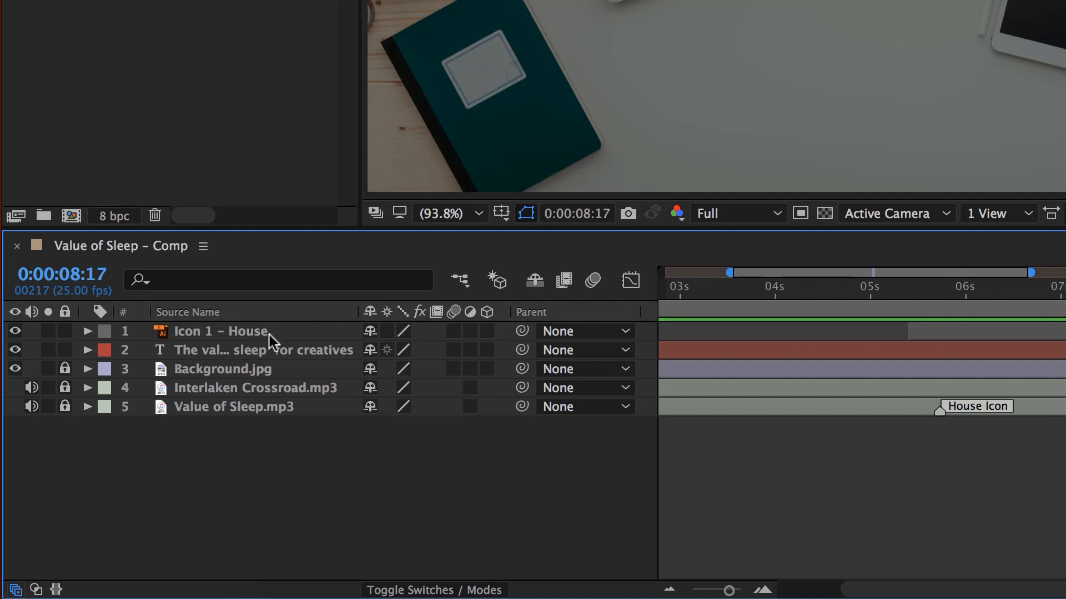
drag(963, 290, 902, 294)
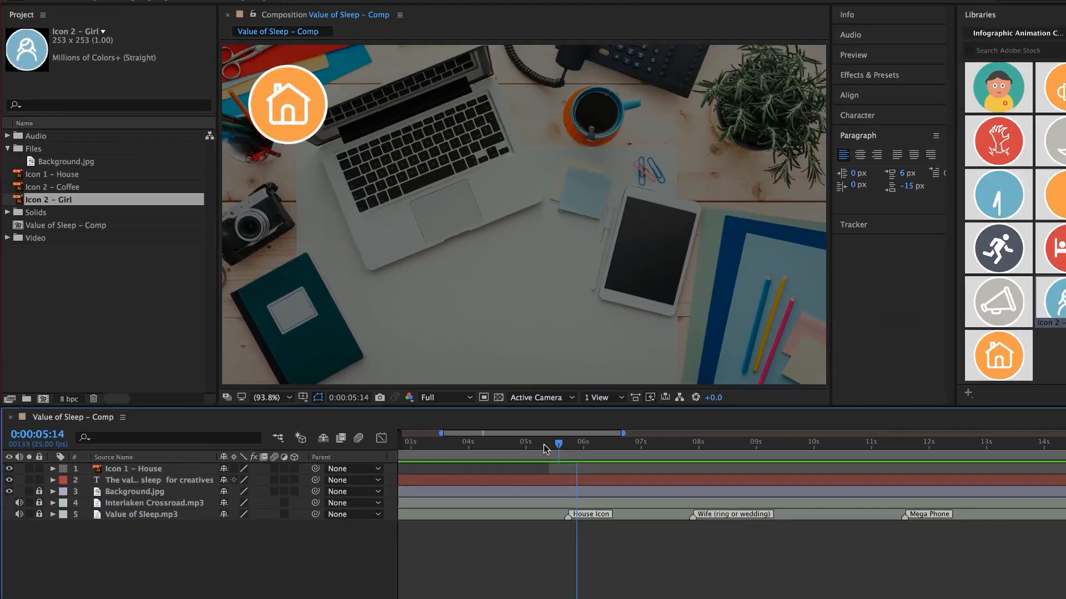
drag(543, 449, 571, 459)
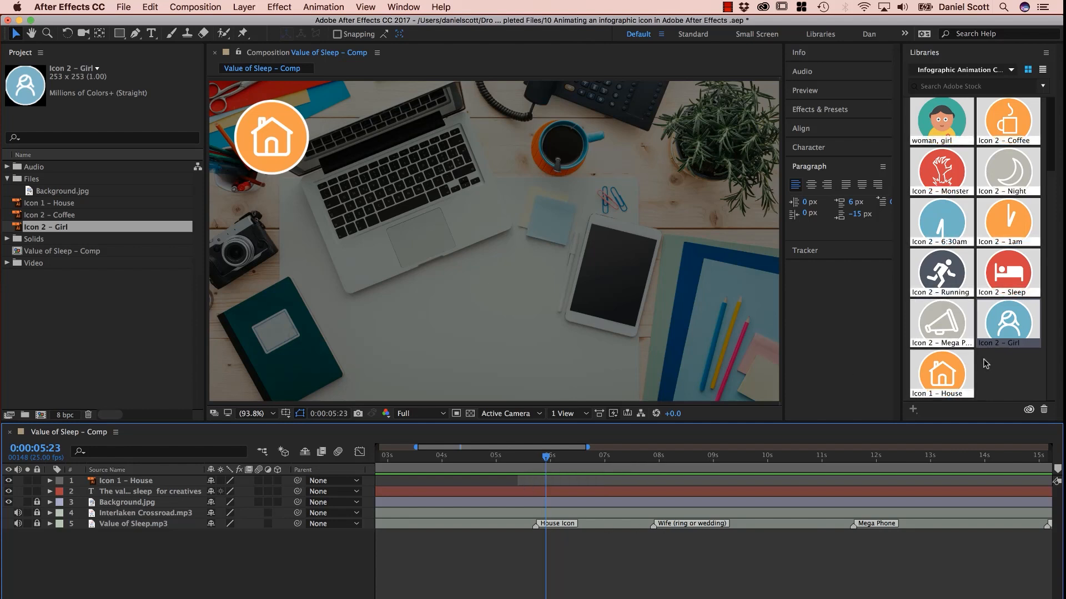
Preview the house icon's scale-in animation from just before its first keyframe
drag(545, 456, 512, 460)
key(space)
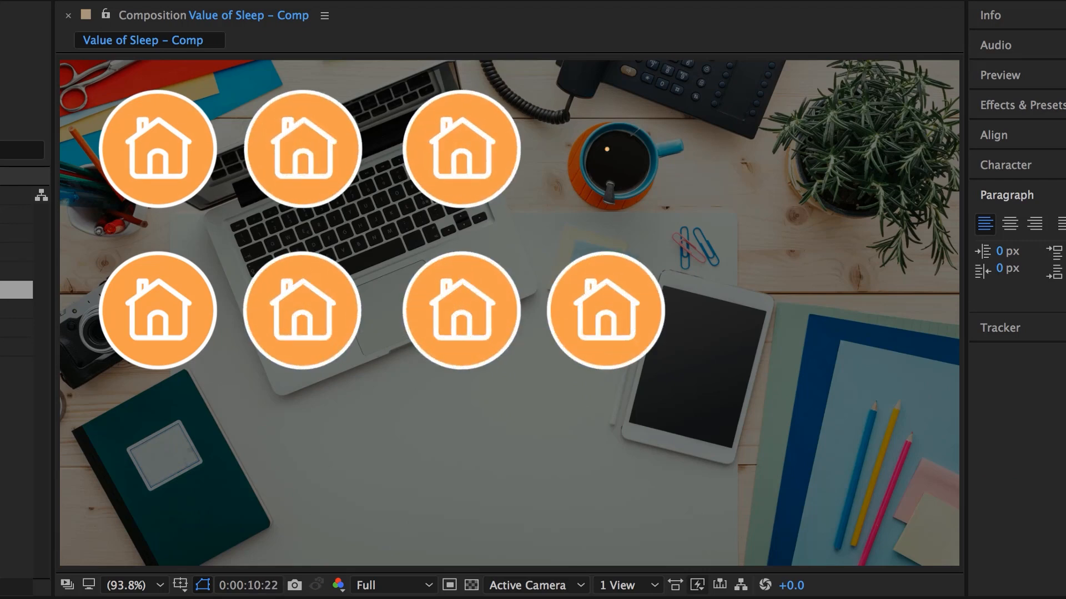
key(space)
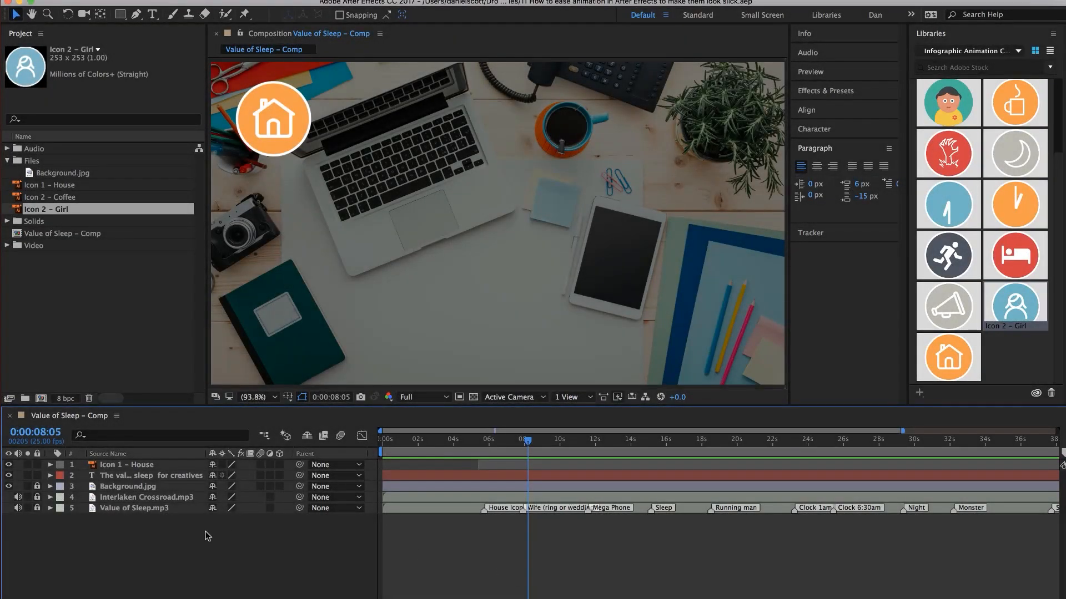
Reveal only the Scale property of the Icon 1 – House layer in the timeline
click(113, 467)
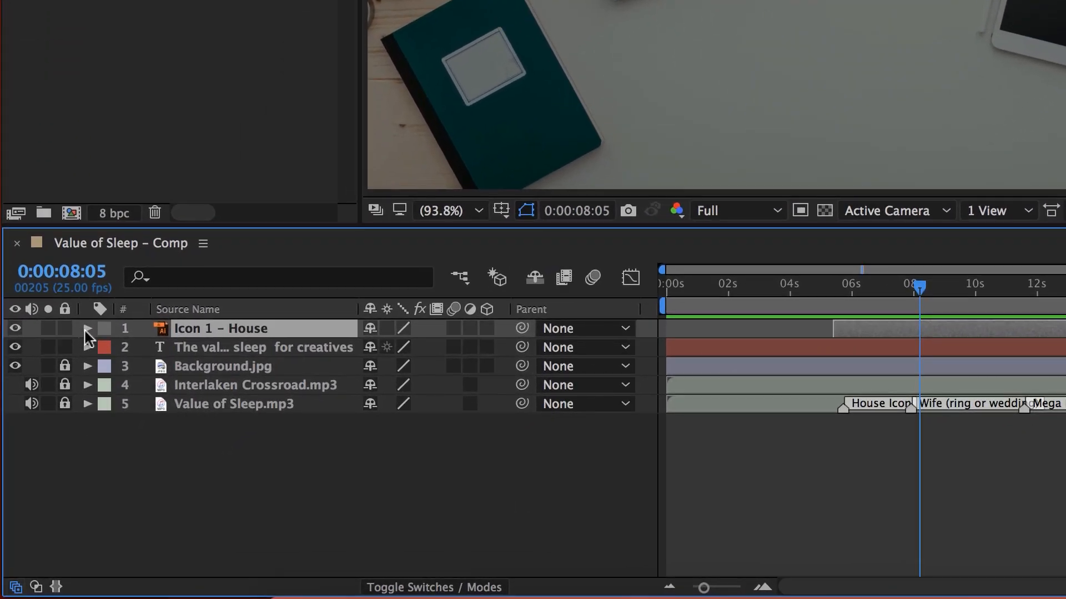
click(88, 329)
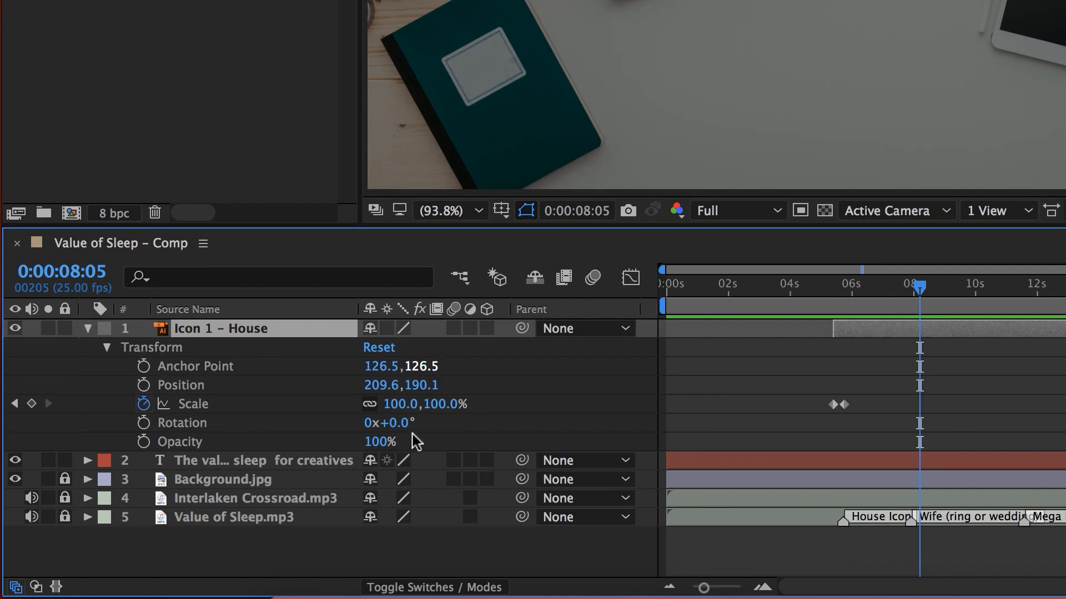
click(87, 461)
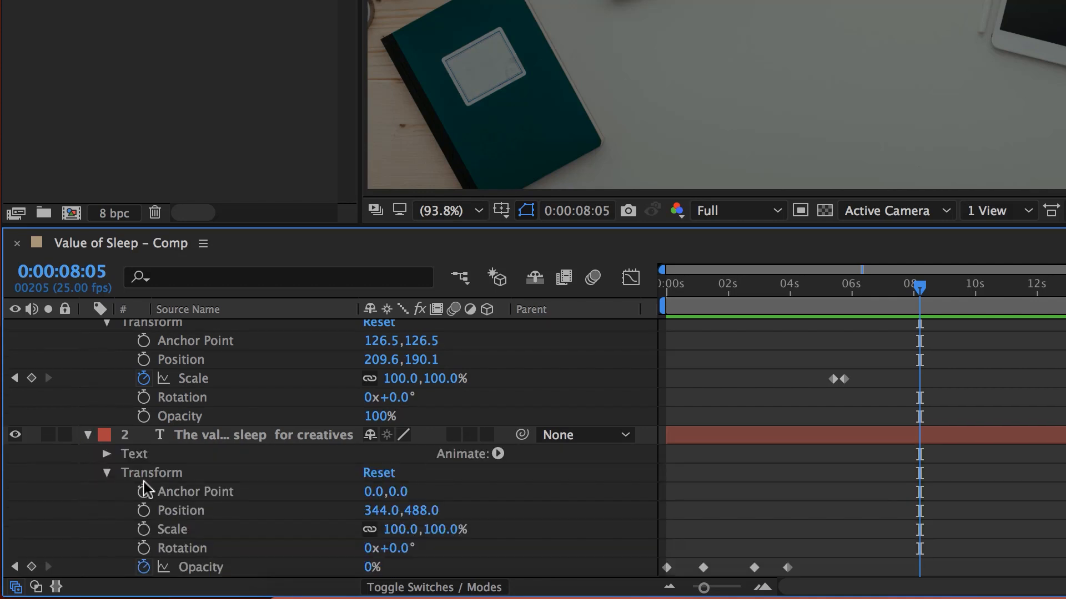
click(87, 435)
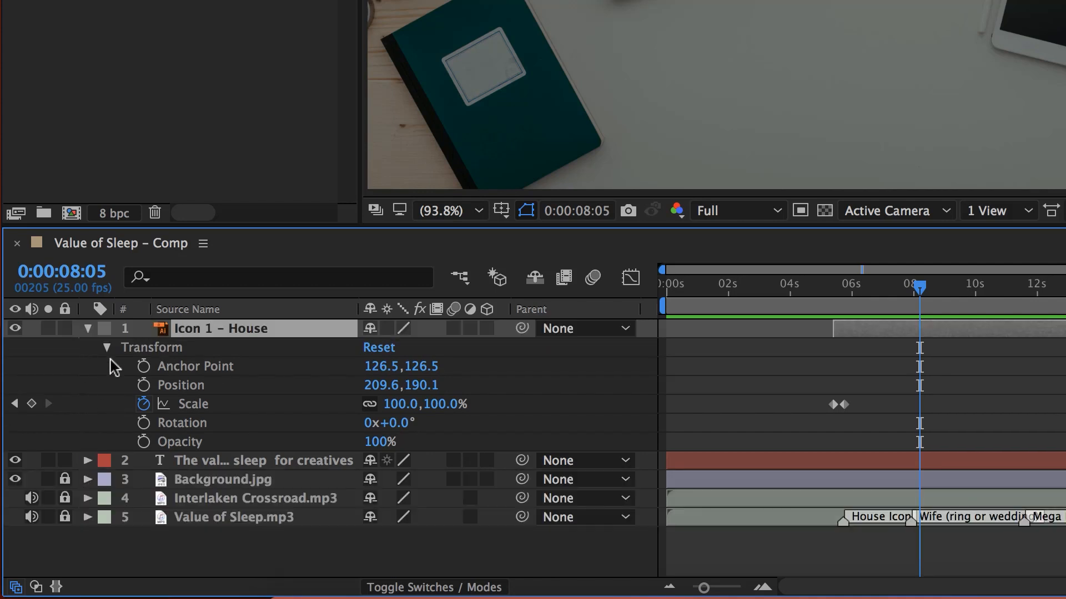
click(87, 329)
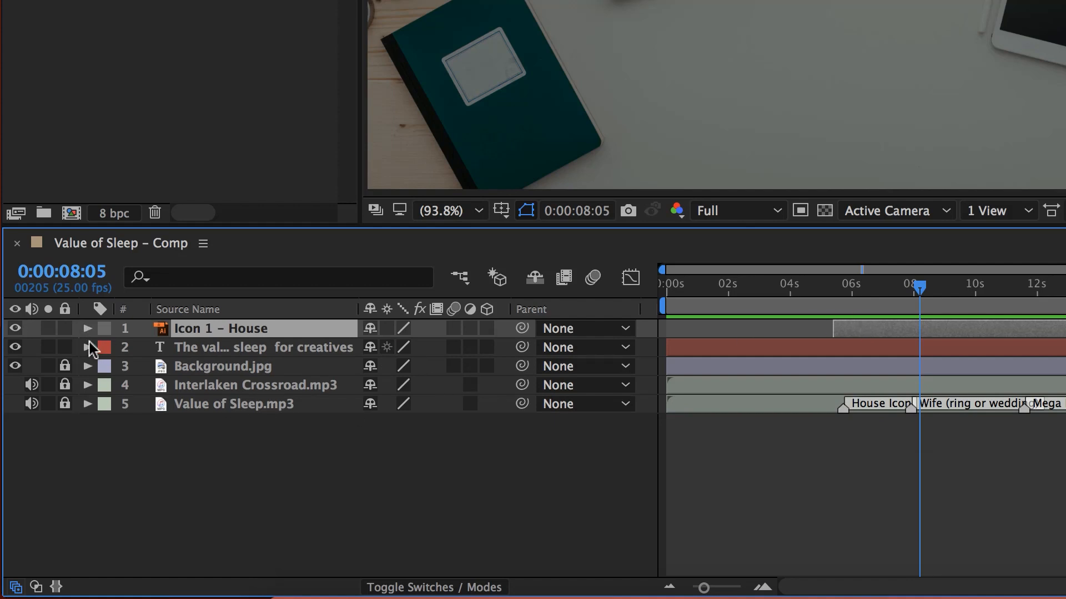
key(s)
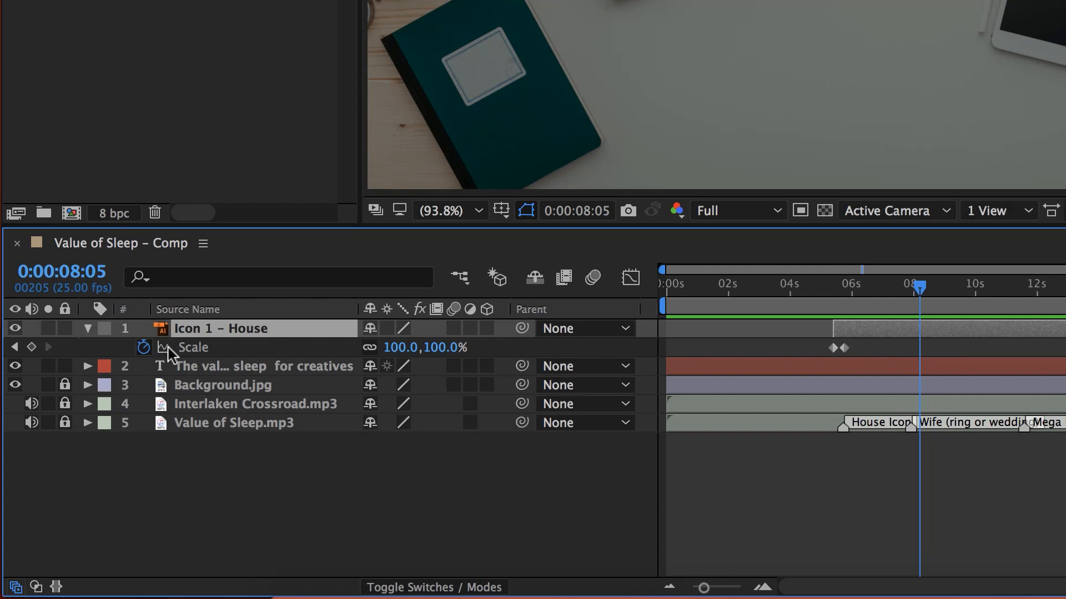
mouse_move(845, 348)
click(88, 328)
click(87, 328)
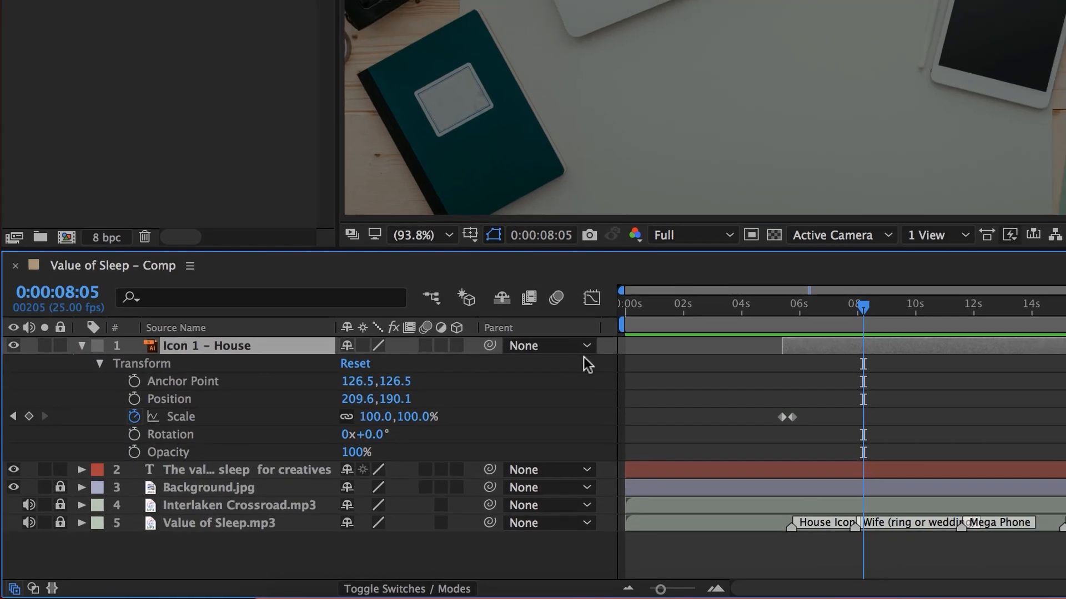
key(s)
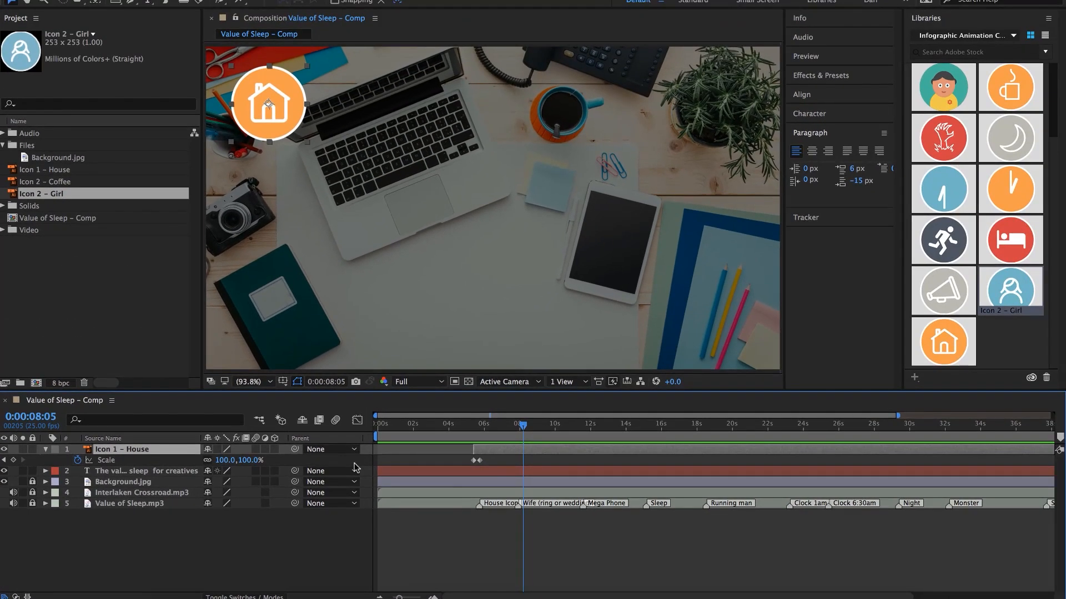
Enlarge the timeline around the house icon's two Scale keyframes and play the animation from 0:00:05:14
drag(523, 427, 476, 431)
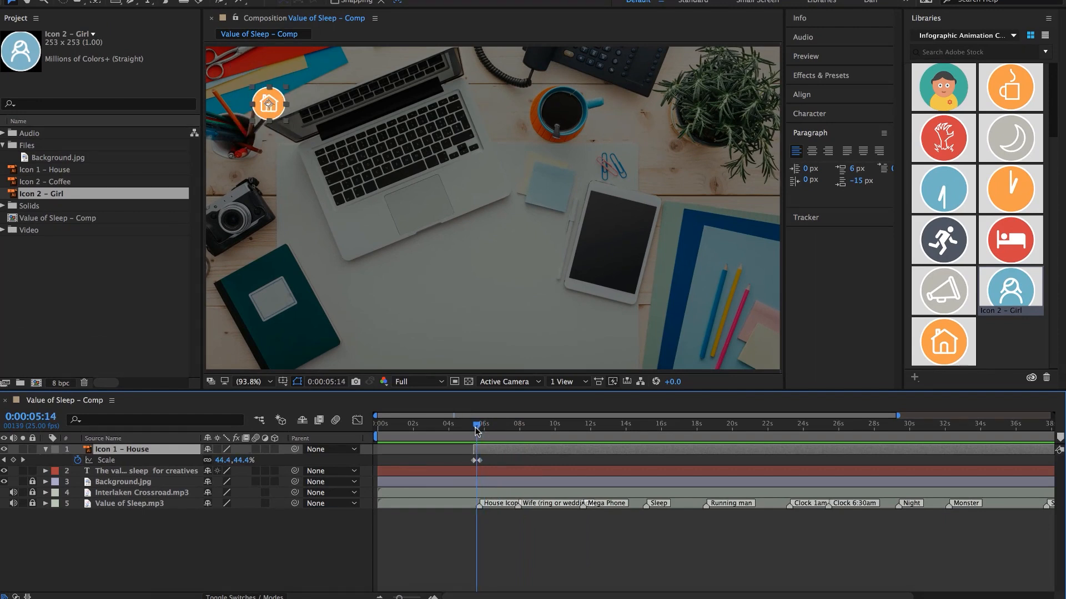
scroll(482, 451, up, 10)
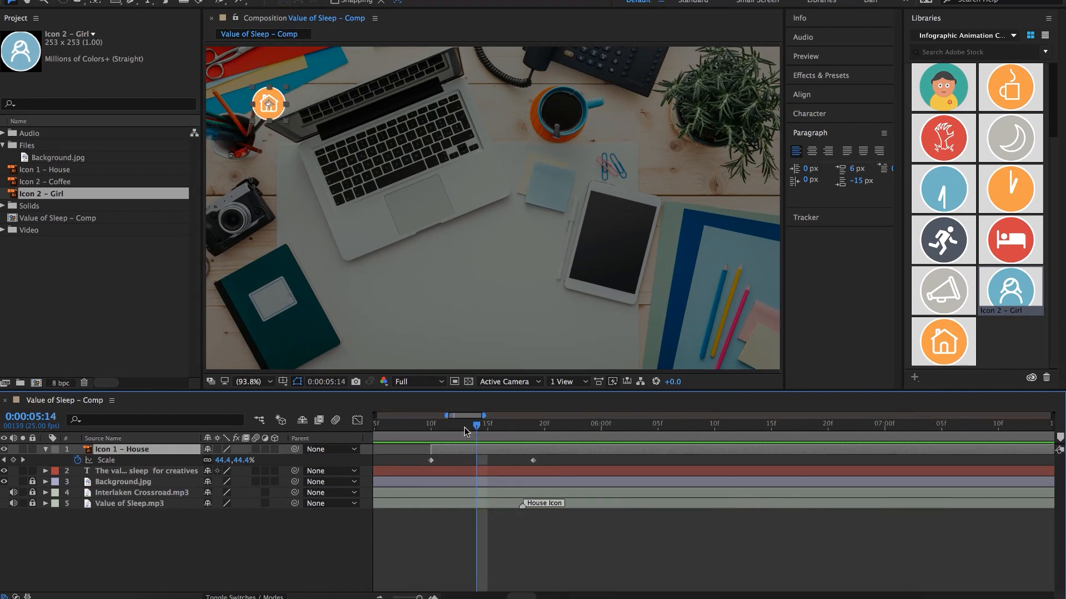
key(space)
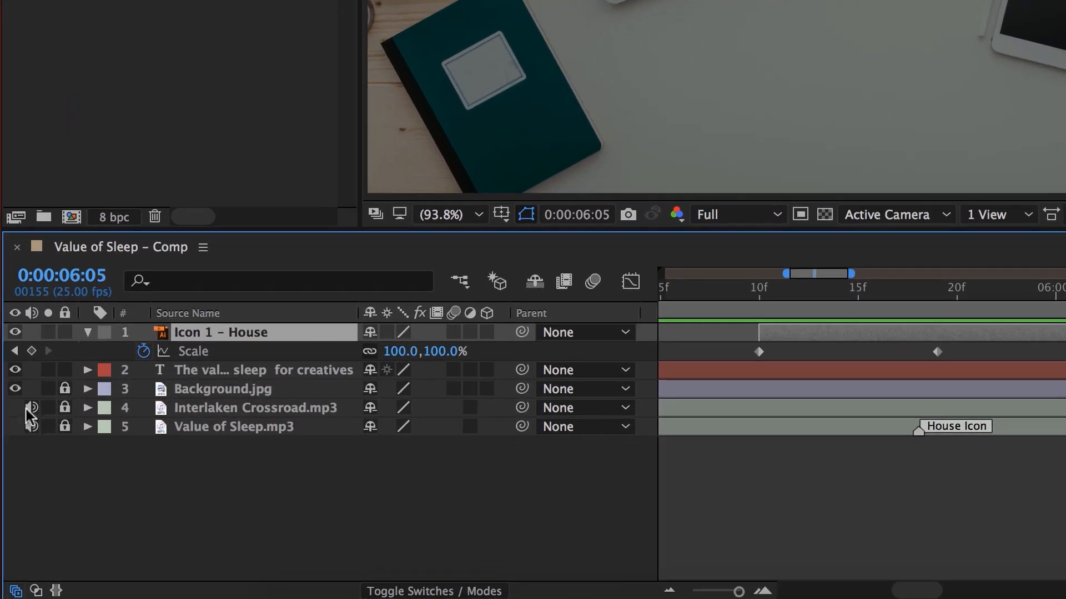
Mute the Interlaken Crossroad.mp3 and Value of Sleep.mp3 layers and preview the house icon's scale-in from 0:00:05:09
click(13, 493)
click(32, 408)
drag(32, 409, 33, 425)
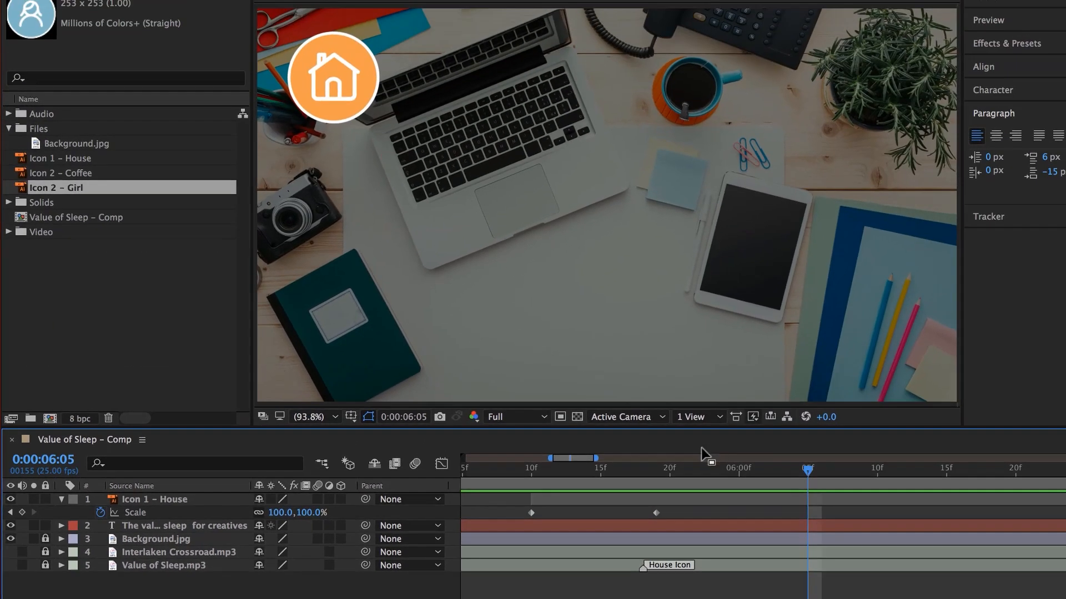
drag(688, 469, 512, 504)
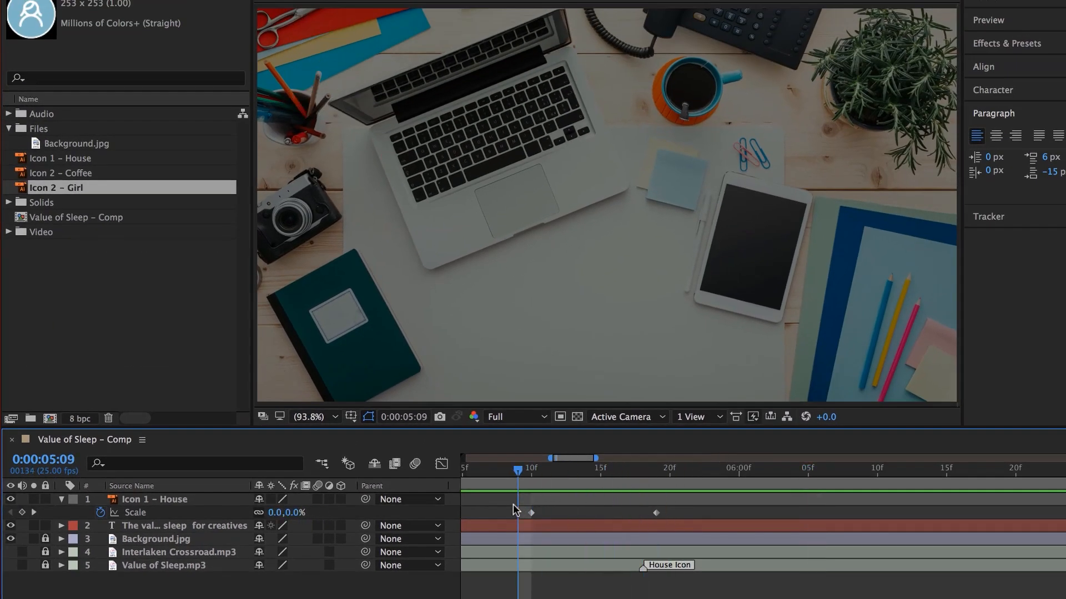
key(space)
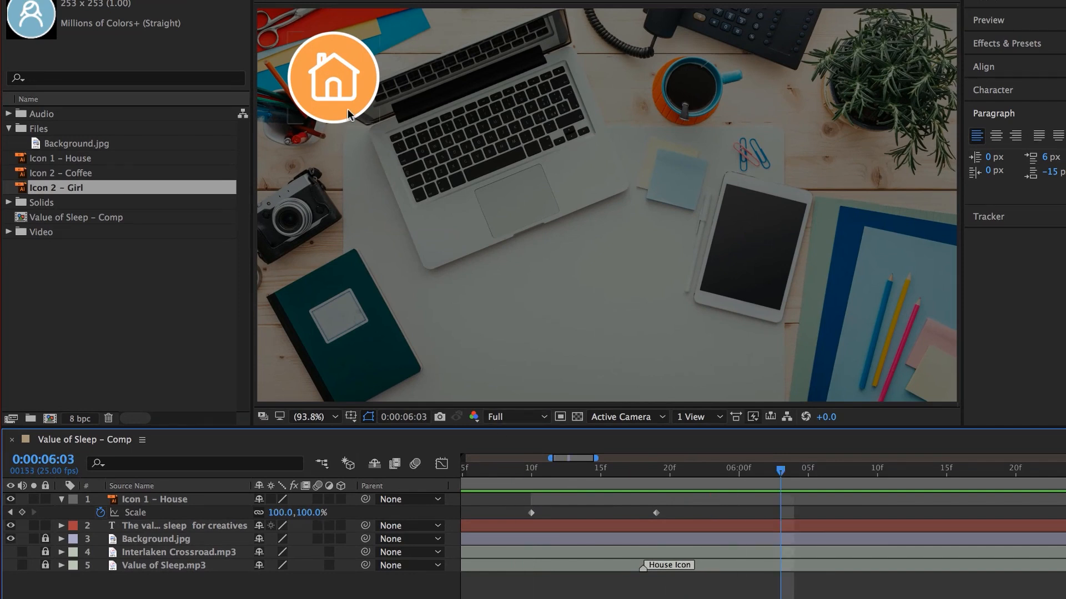
Apply Easy Ease to both Scale keyframes of the house icon and preview it from just before the first keyframe
drag(641, 471, 531, 473)
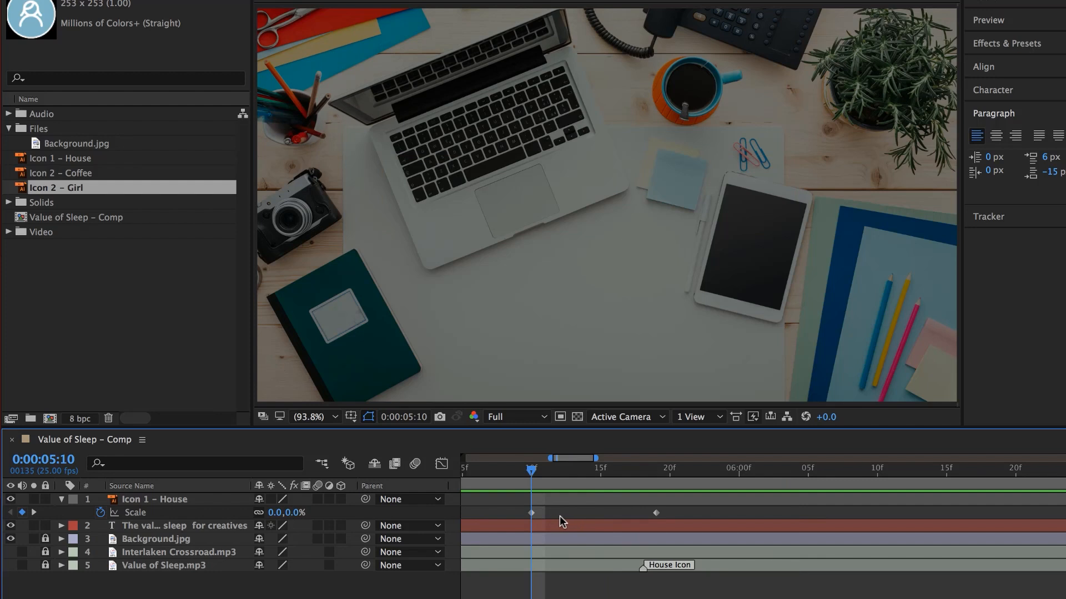
click(531, 513)
shift+click(656, 512)
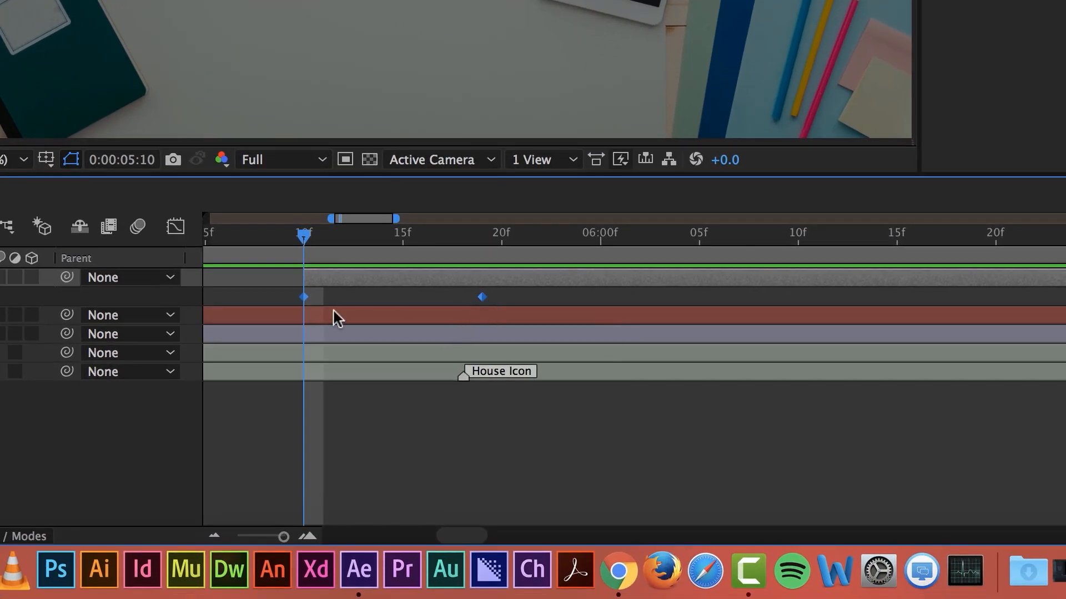
right_click(482, 298)
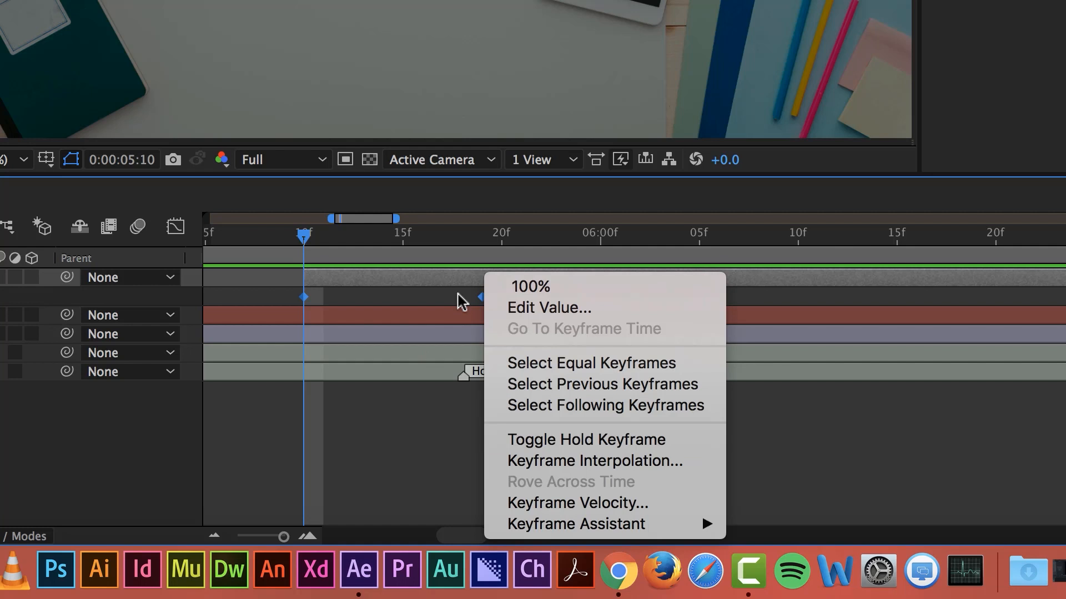
mouse_move(610, 524)
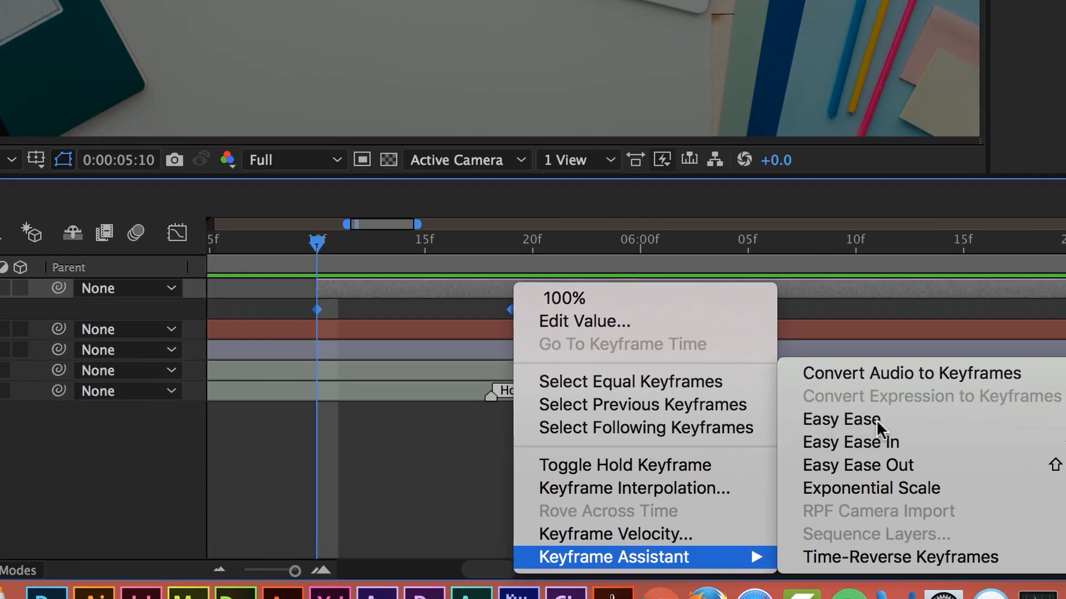
click(815, 396)
click(594, 547)
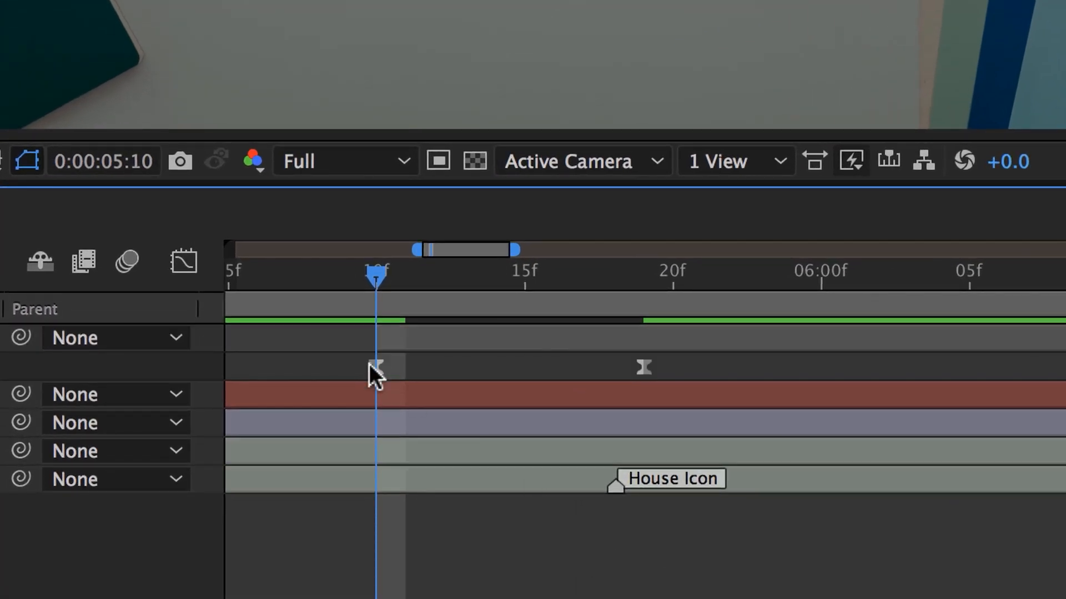
click(341, 279)
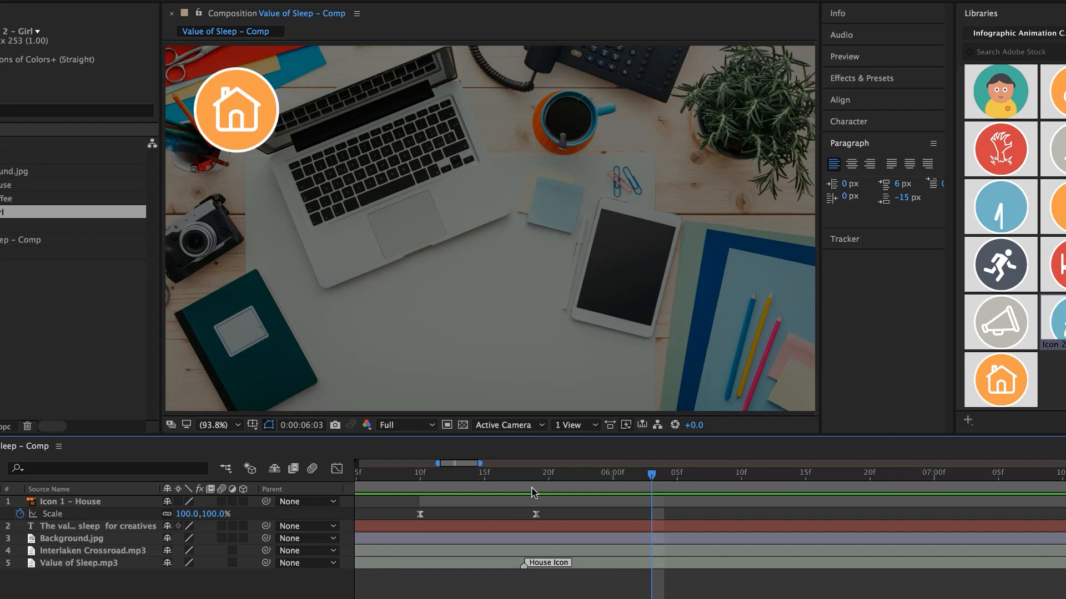
Open Keyframe Velocity for both house icon Scale keyframes and set the incoming influence to 75%
drag(542, 476, 420, 475)
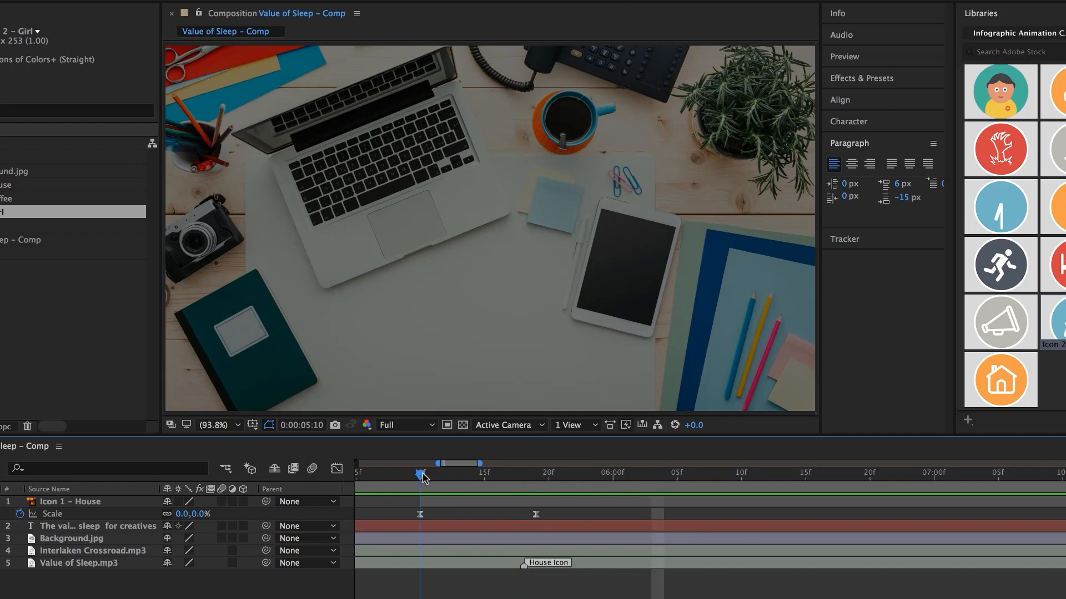
click(420, 514)
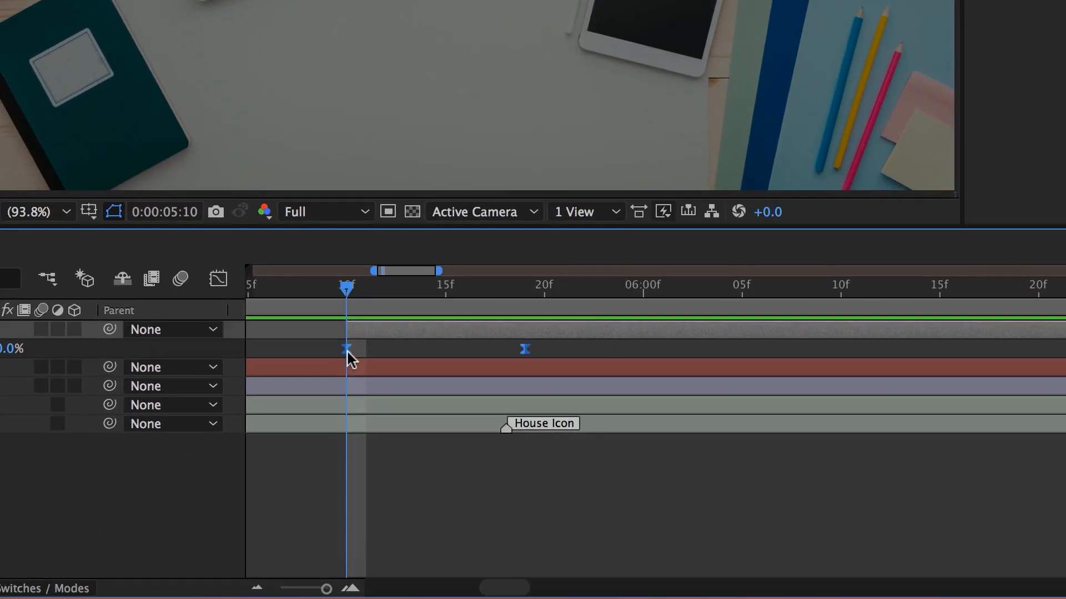
right_click(421, 515)
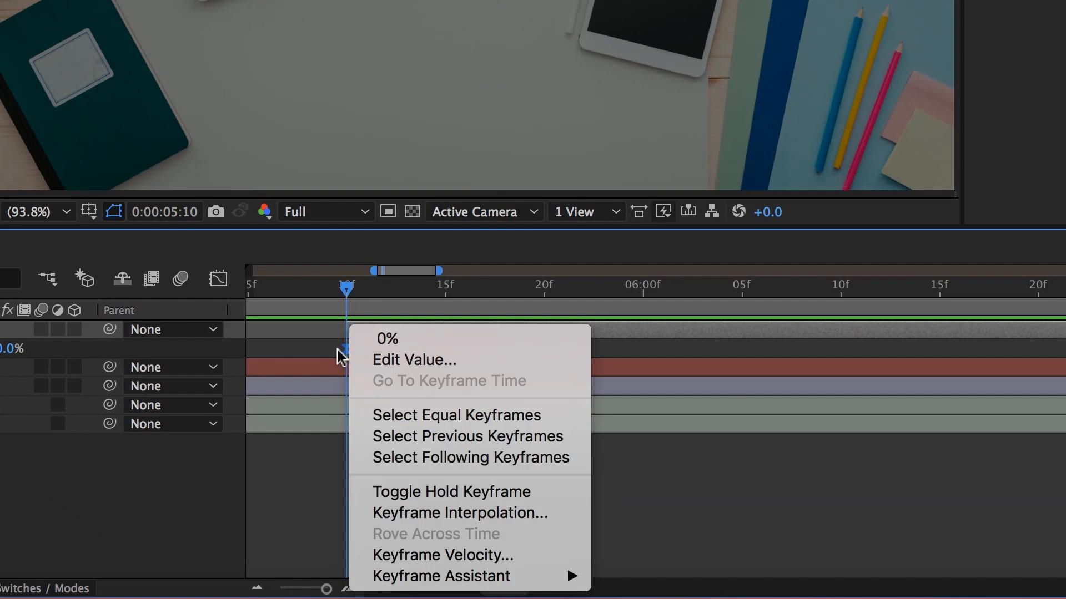
click(343, 351)
right_click(346, 350)
click(342, 351)
right_click(344, 352)
mouse_move(428, 574)
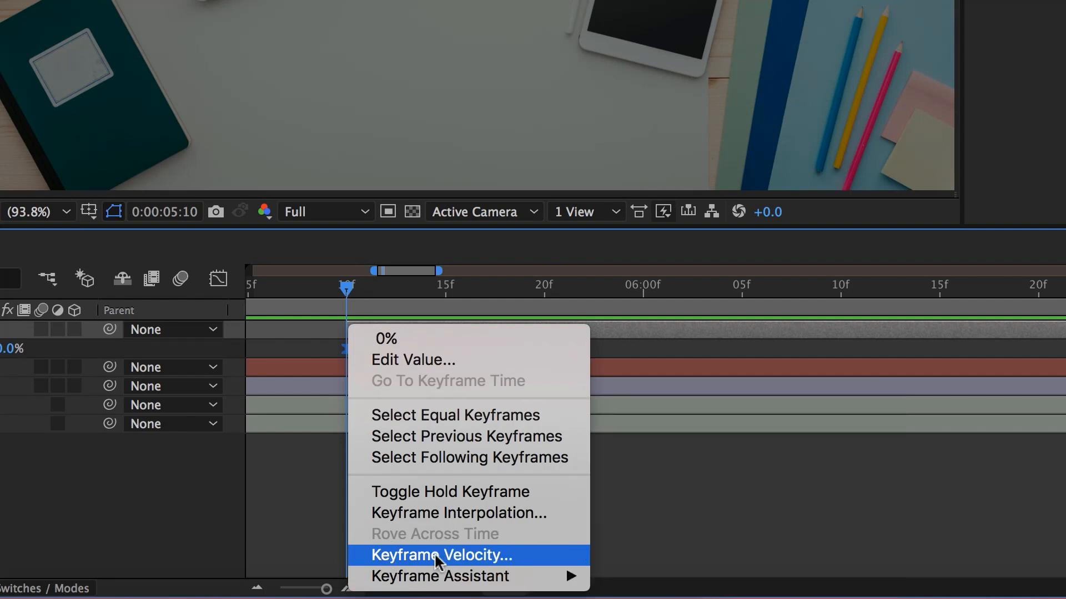
click(436, 556)
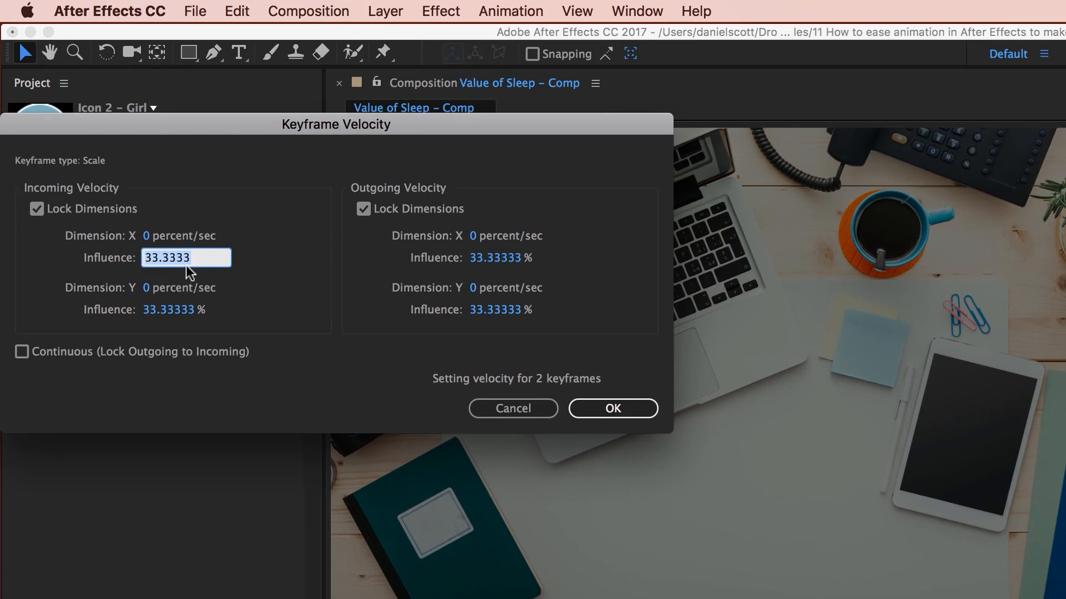
text(75)
key(Tab)
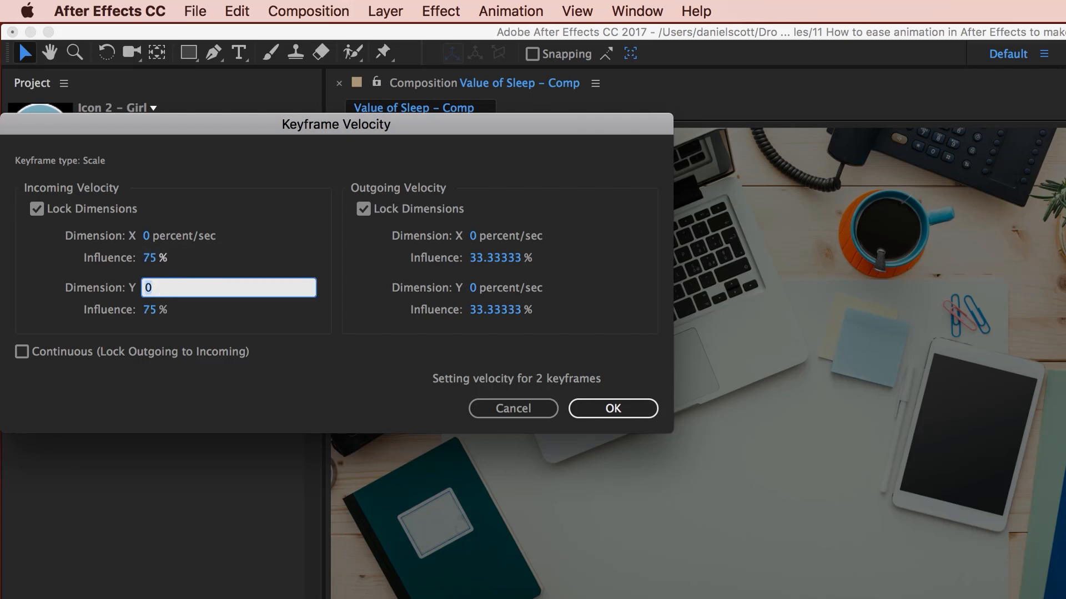
Set the outgoing velocity influence of both Scale keyframes to 75% and apply the settings
click(476, 258)
text(75)
key(Tab)
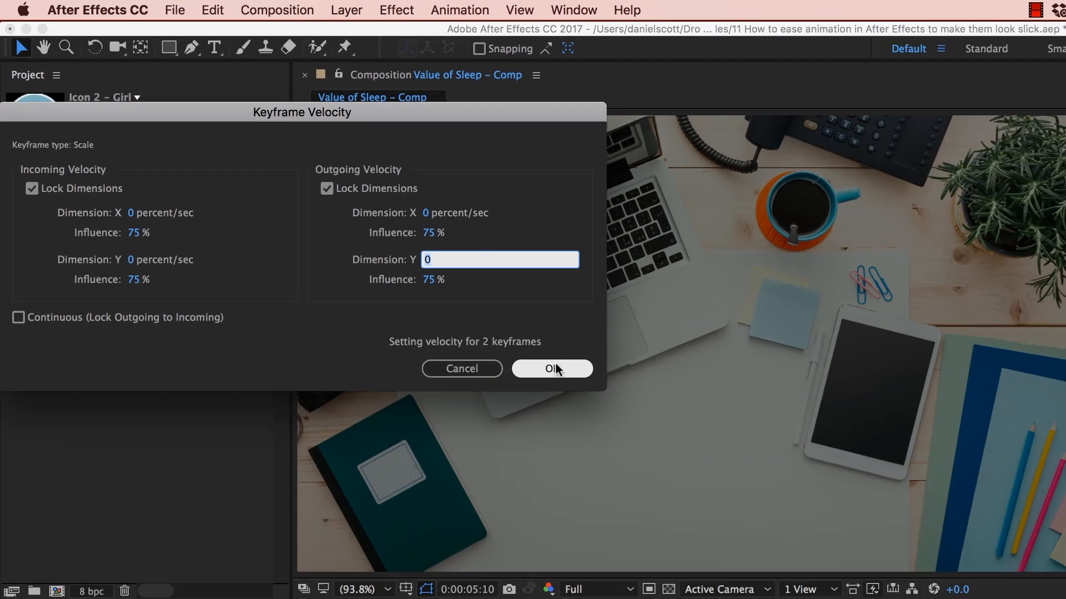
click(600, 414)
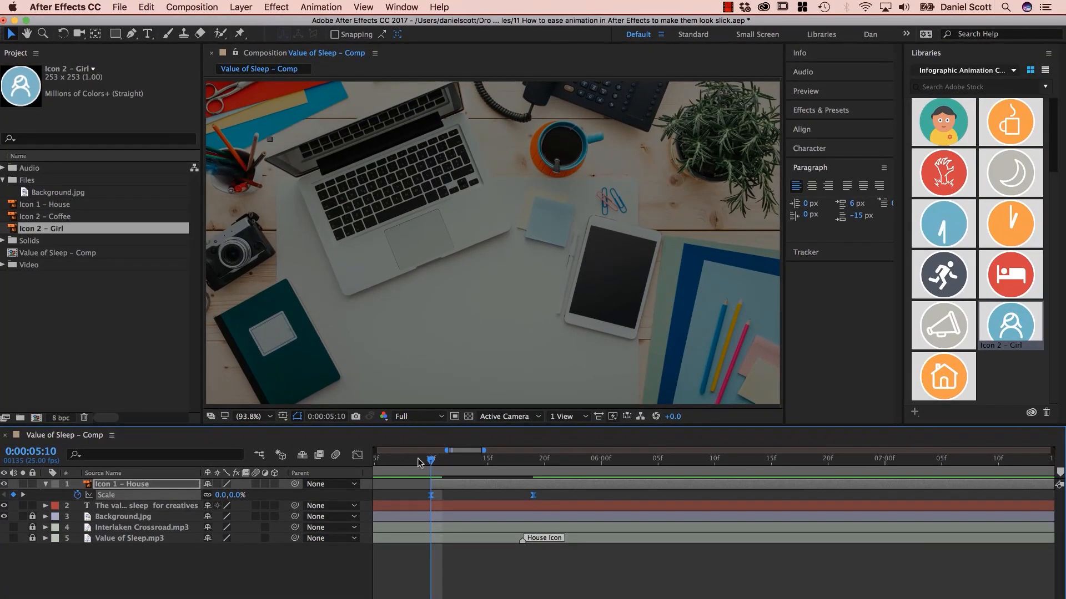
Preview the house icon's eased scale-in from before its first keyframe
drag(428, 466, 463, 543)
click(481, 563)
key(space)
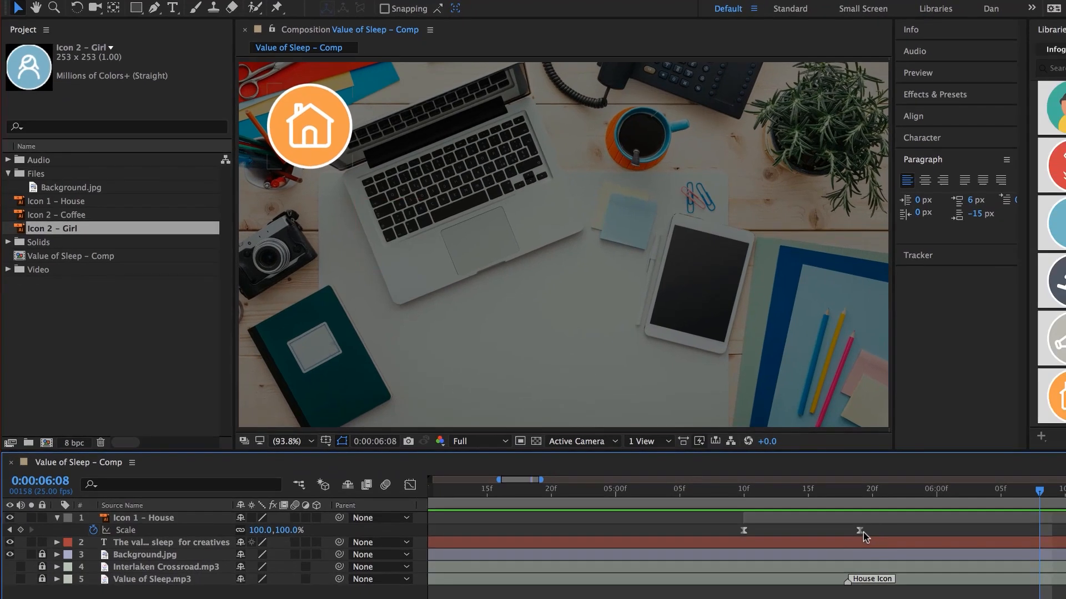
Move the house icon's second Scale keyframe to about 0:00:05:24 and preview the animation from 0:00:05:00 and 0:00:05:03
drag(860, 530, 924, 532)
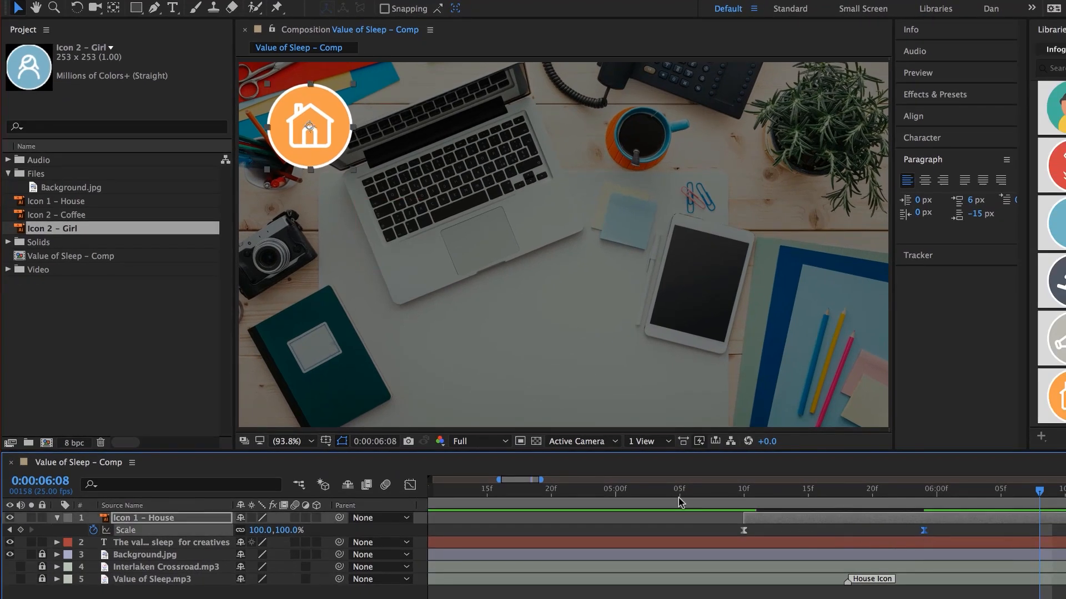
click(613, 500)
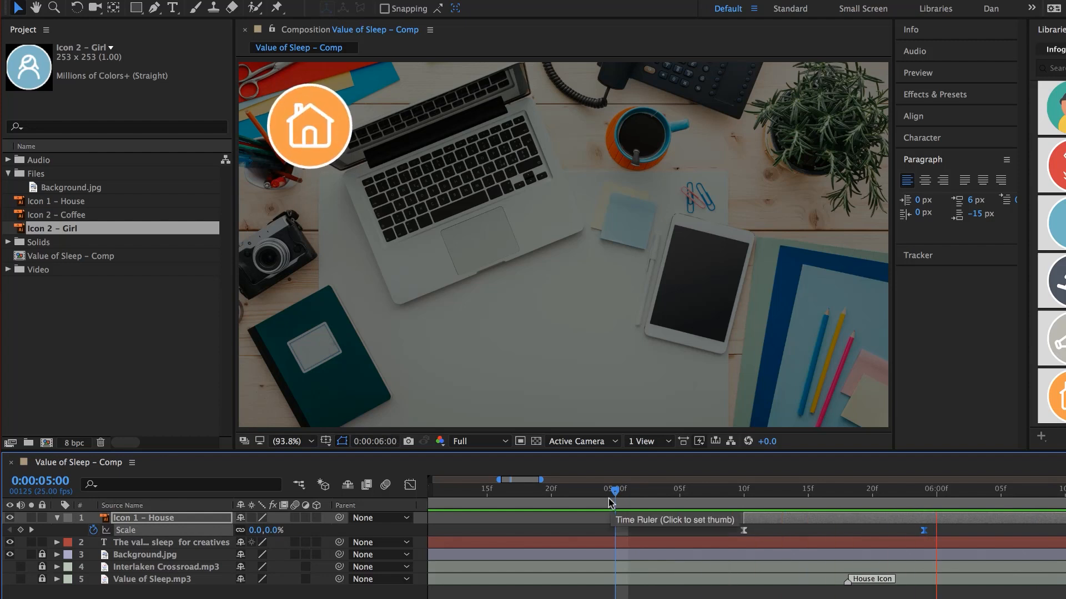
click(654, 493)
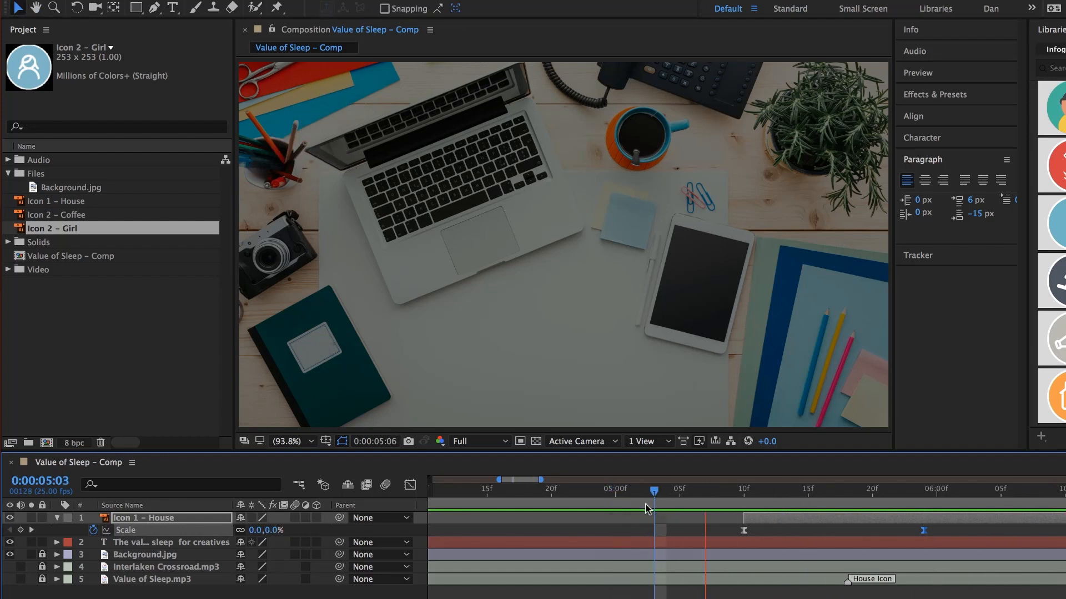
key(space)
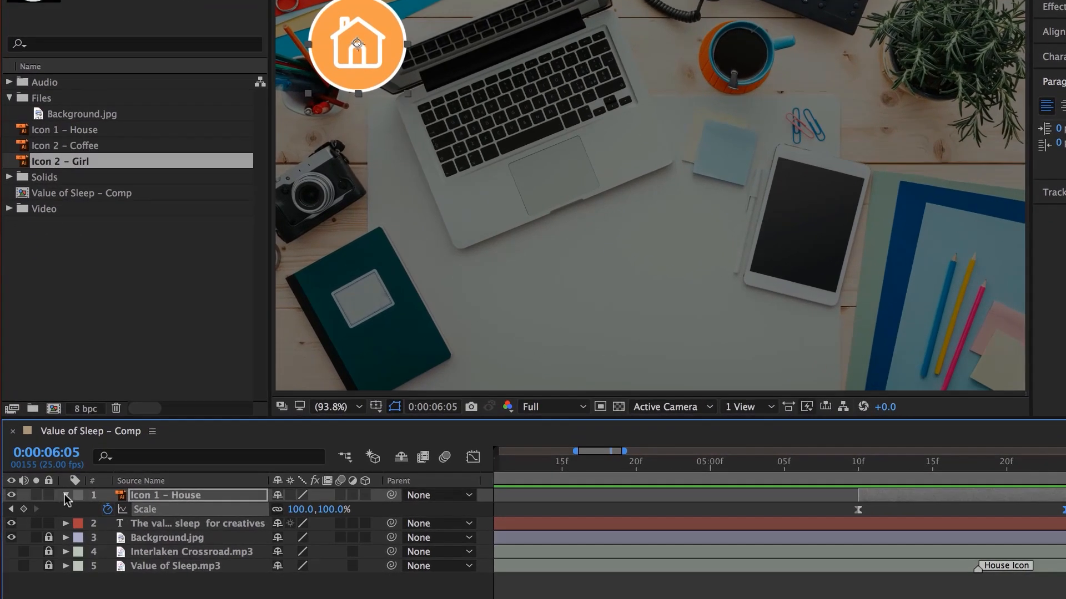
Collapse the Icon 1 – House layer, move the current time to 0:00:03:12 and show a wider span of the timeline
click(65, 496)
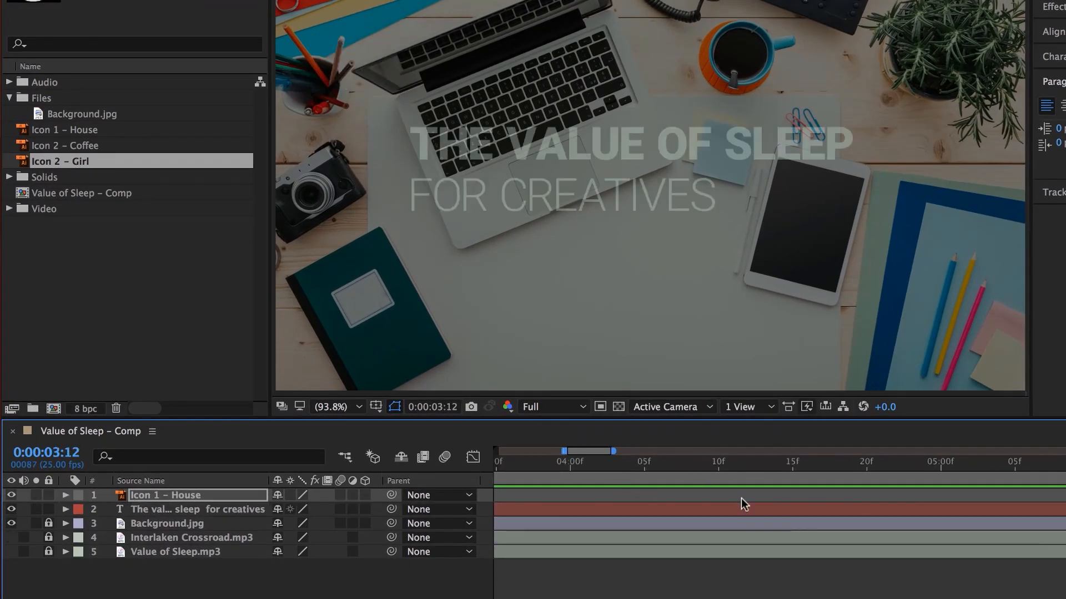
key(minus)
key(minus)
key(minus)
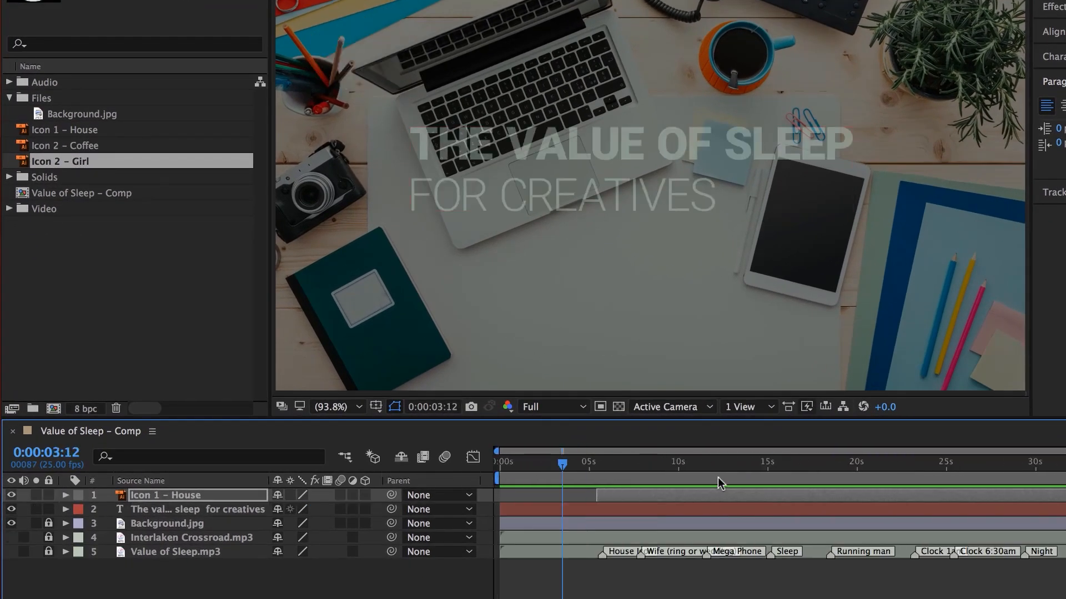
Play the composition from the start, stop at 0:00:01:05 and reveal the title layer's Opacity keyframes
key(Home)
key(space)
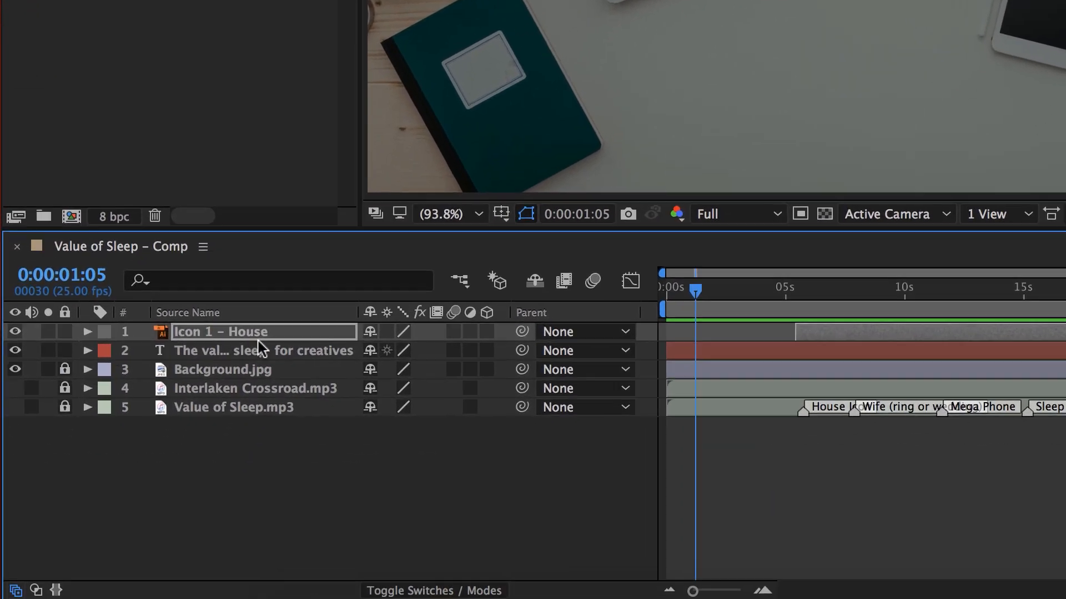
click(141, 514)
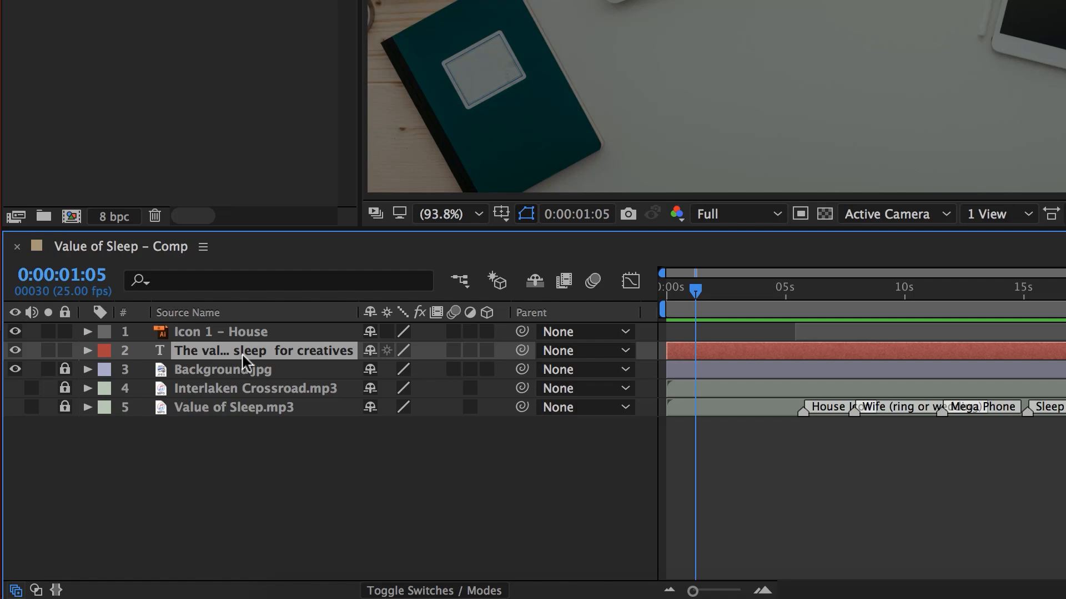
key(u)
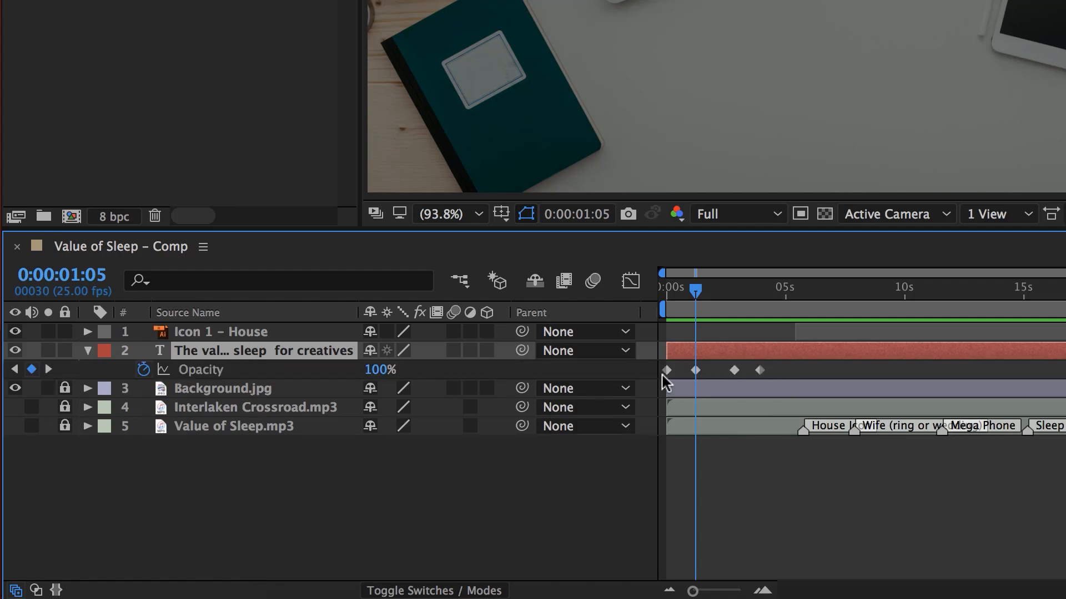
drag(785, 375, 661, 375)
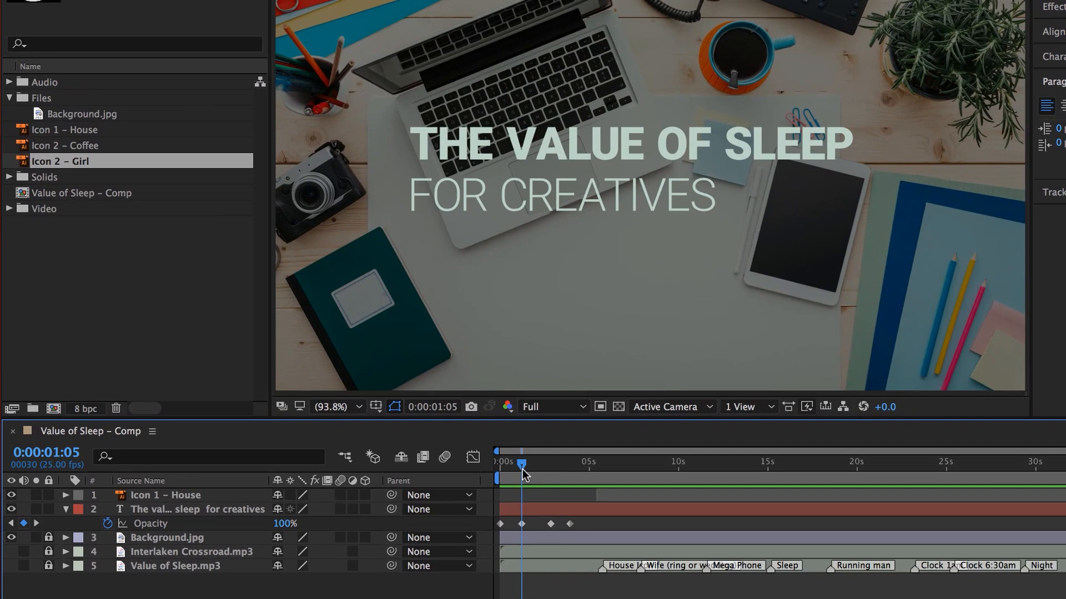
Preview the title's fade-in from the beginning of the composition and collapse the title layer's keyframes
drag(524, 472, 492, 469)
key(space)
key(space)
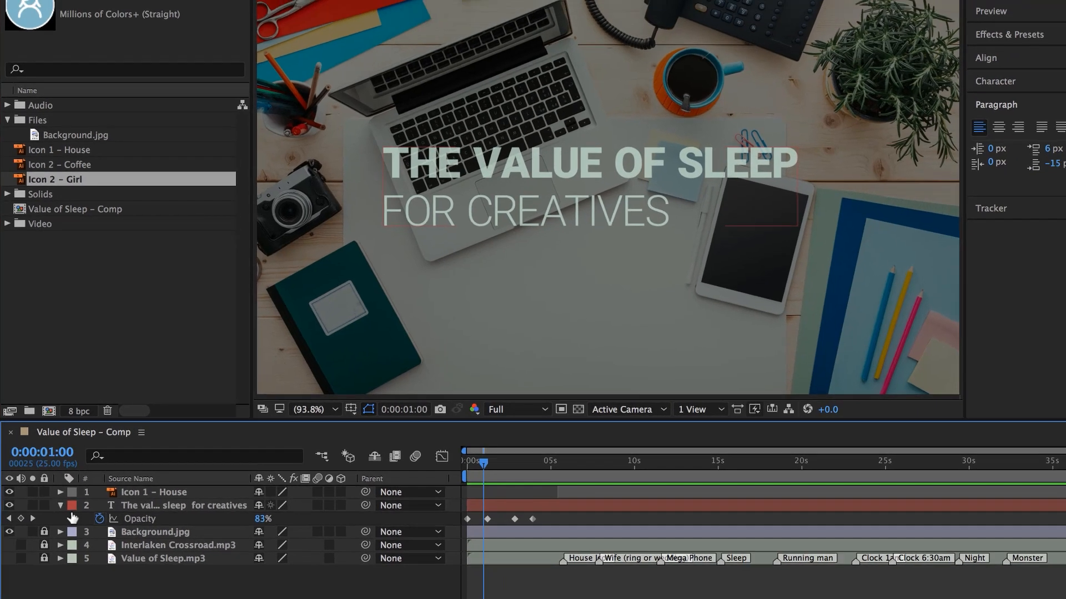
key(u)
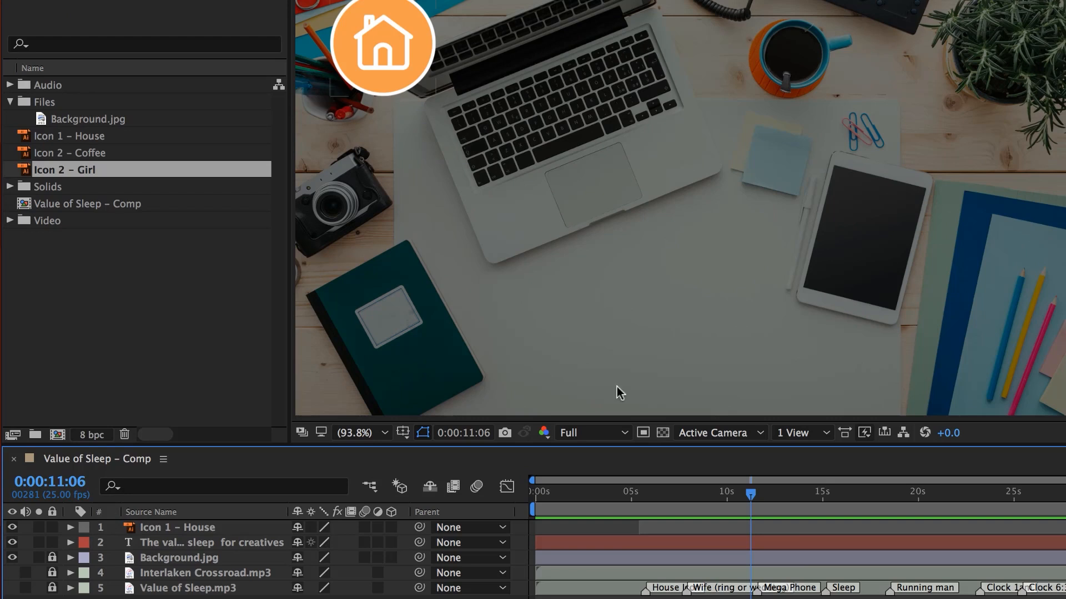
Open the Icon 1 – House layer in its own Layer viewer and scrub the current time to 0:00:24:00
click(396, 66)
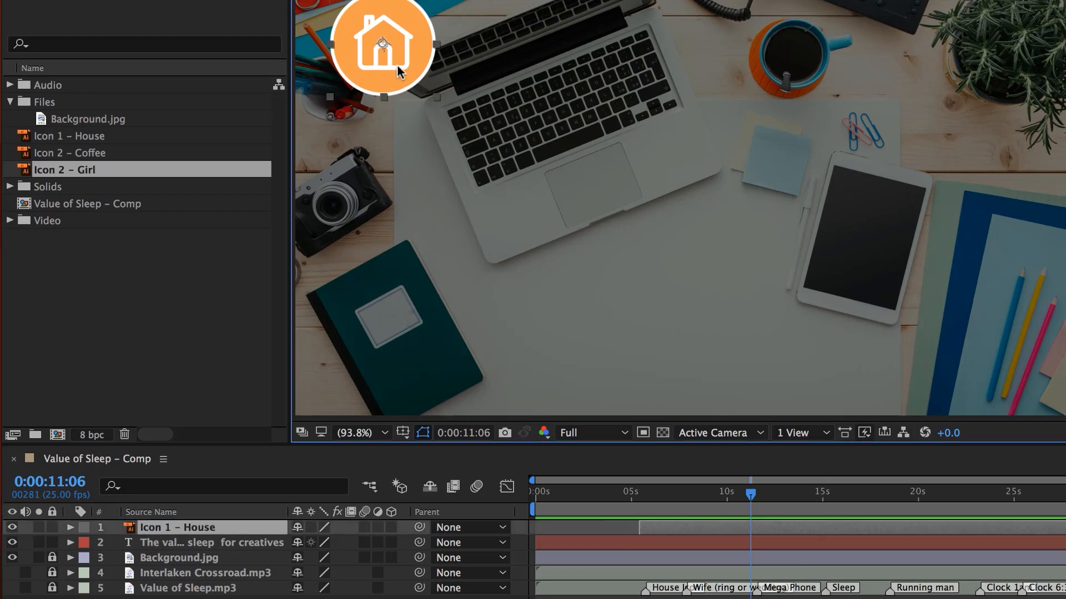
double_click(410, 49)
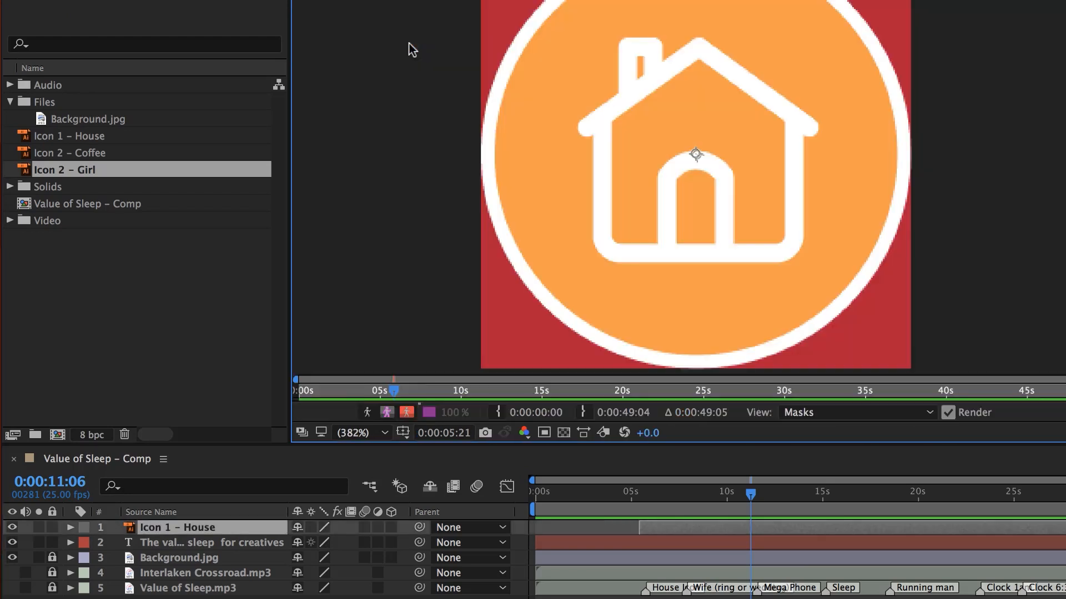
drag(751, 506, 994, 497)
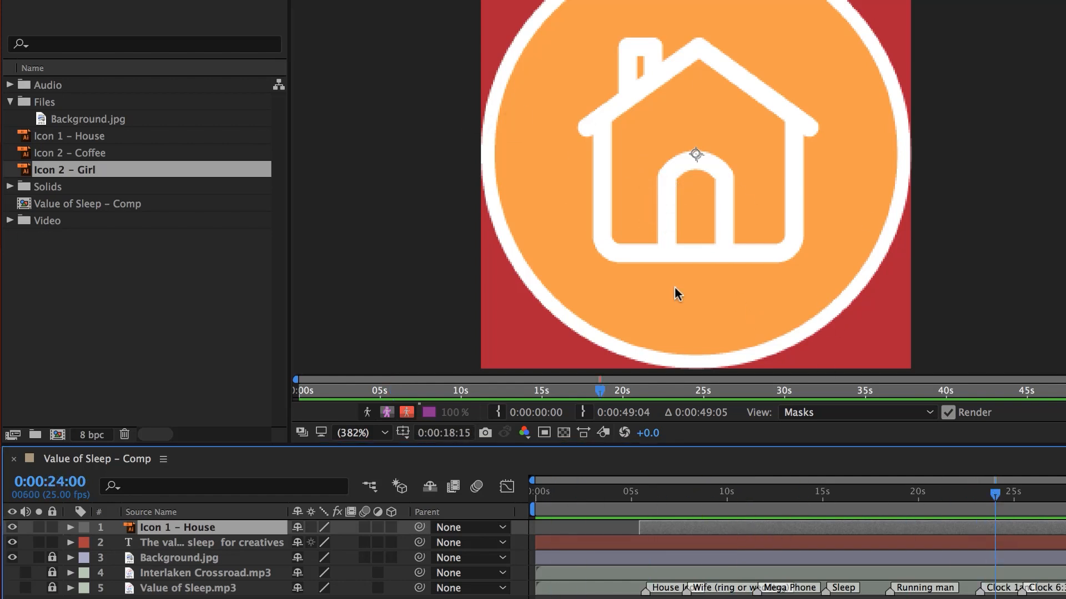
Unlock the Background.jpg layer, open it in its own Layer viewer and play it
click(189, 558)
click(51, 557)
double_click(154, 561)
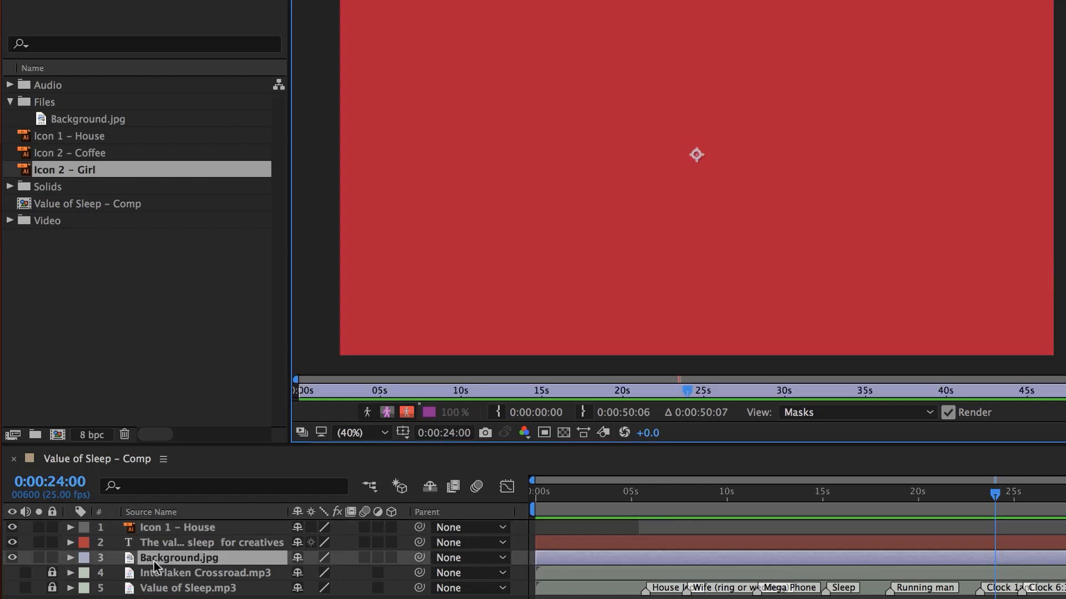
click(735, 496)
key(space)
click(814, 508)
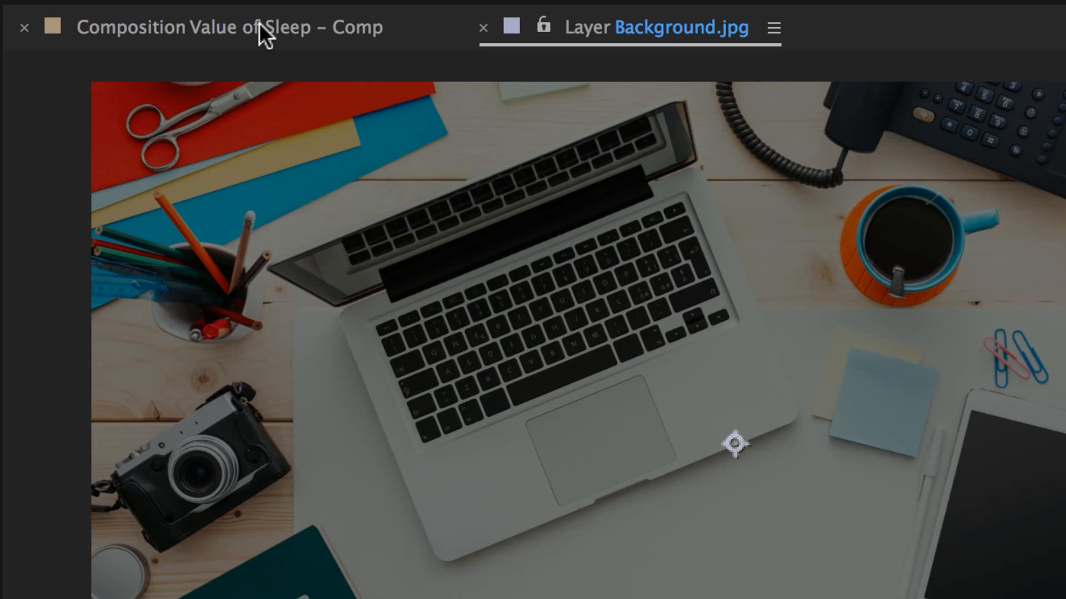
Compare the Value of Sleep – Comp and Background.jpg viewers, close the Background.jpg layer view and scrub the composition
click(258, 25)
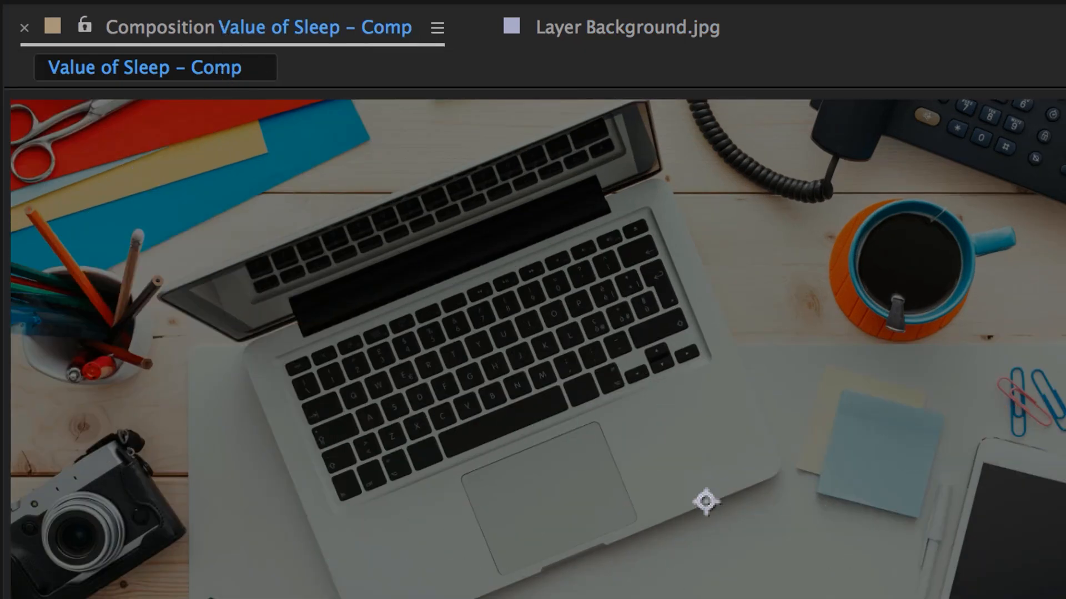
click(626, 19)
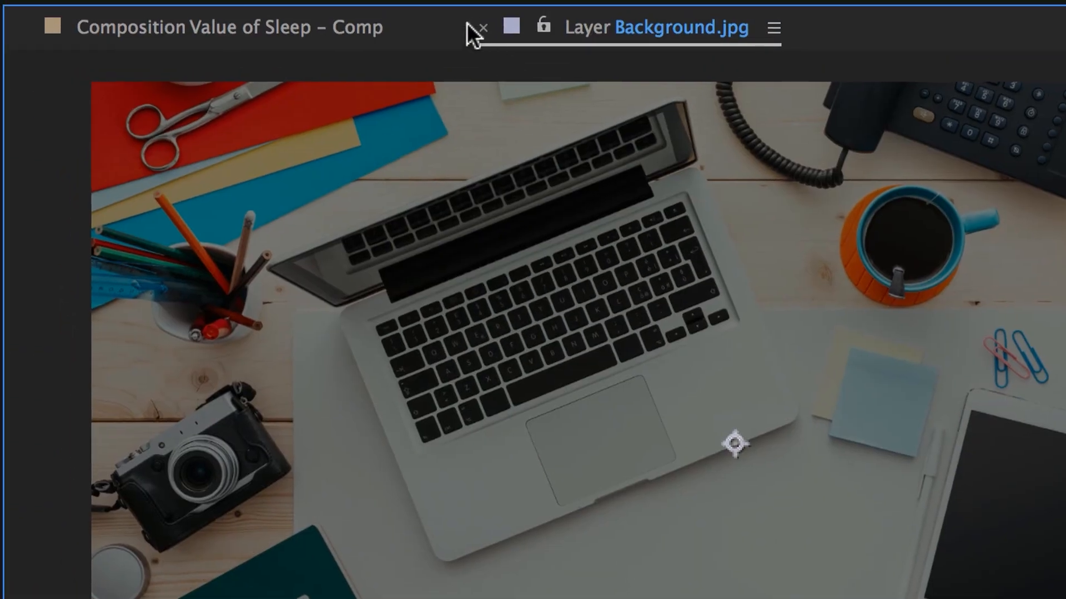
click(467, 23)
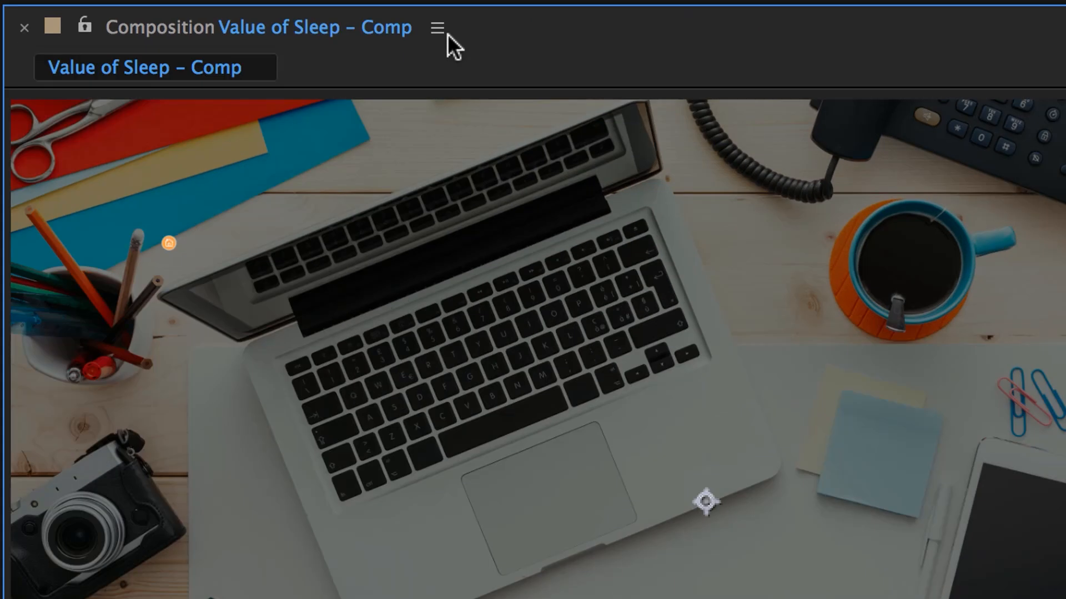
click(252, 28)
click(141, 22)
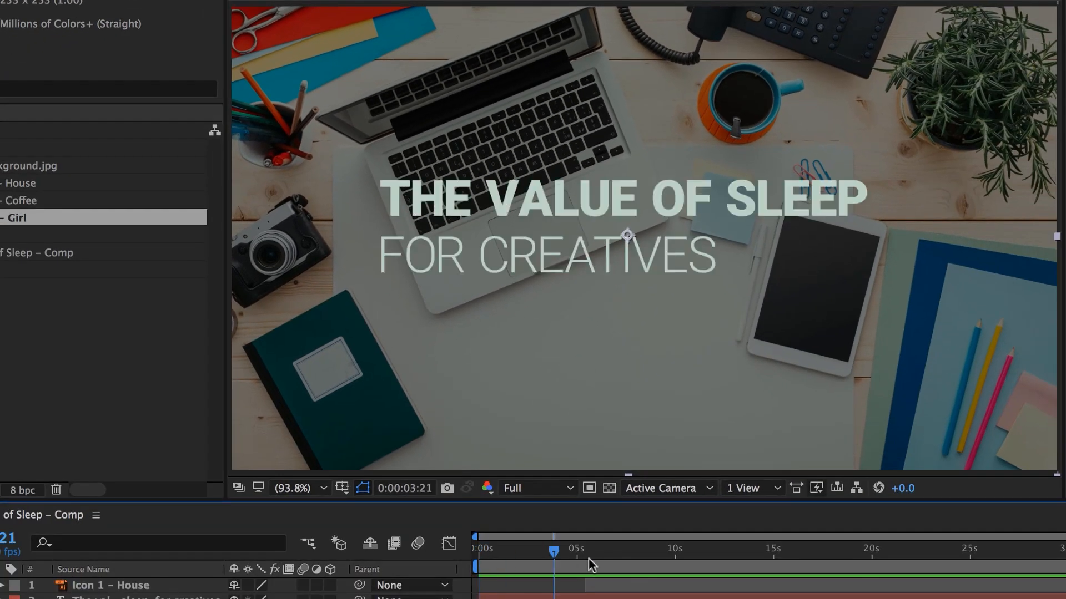
drag(590, 561, 787, 572)
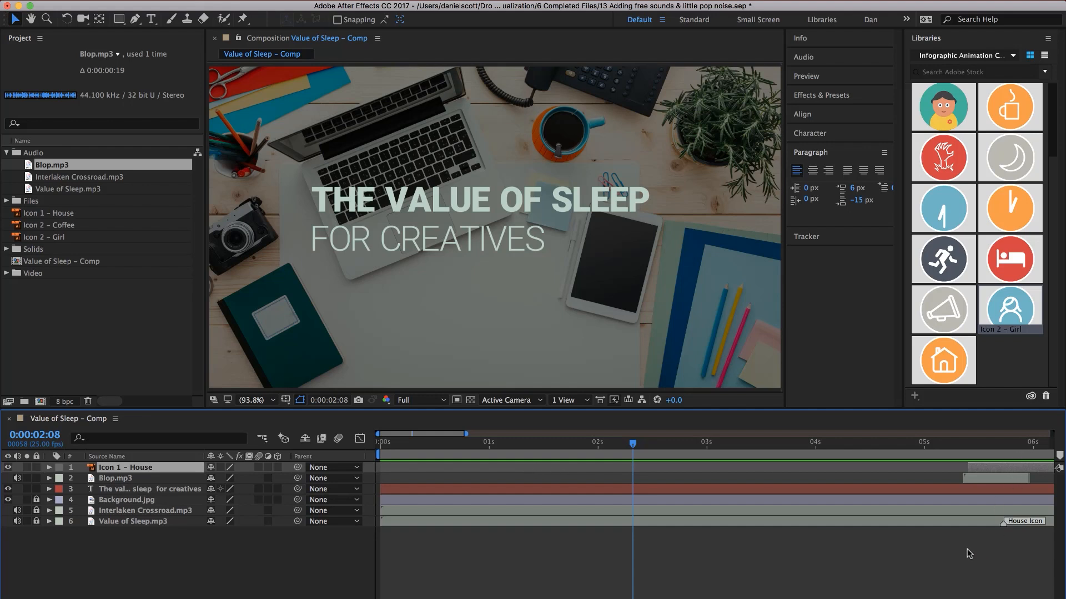
Preview the composition from 0:00:02:08 to hear the Blop.mp3 sound with the house icon
key(space)
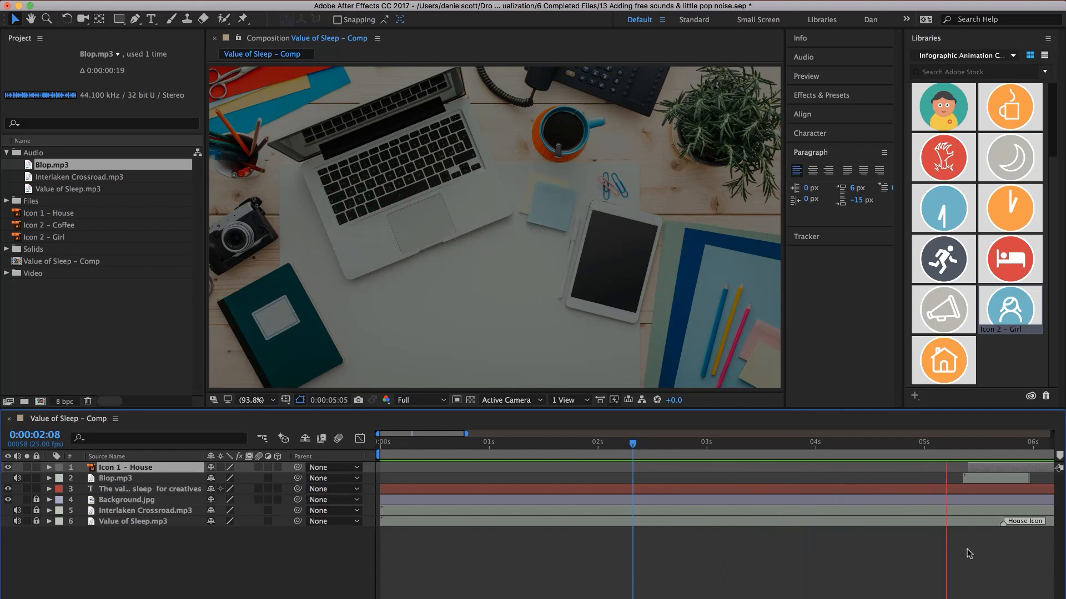
key(space)
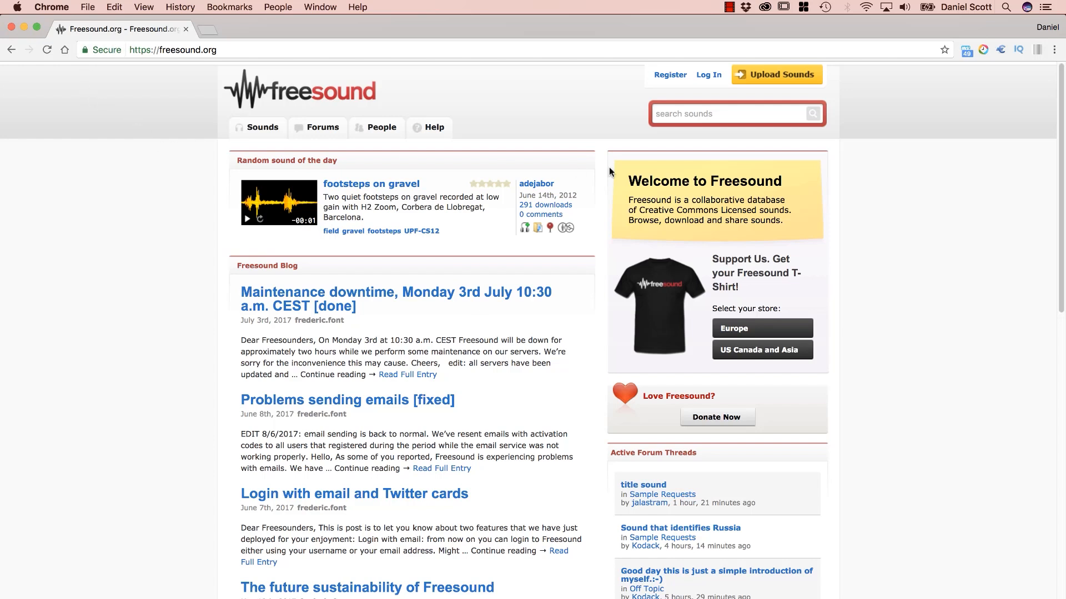
Search Freesound.org in the browser for "zap" and play the first three sound results
click(702, 111)
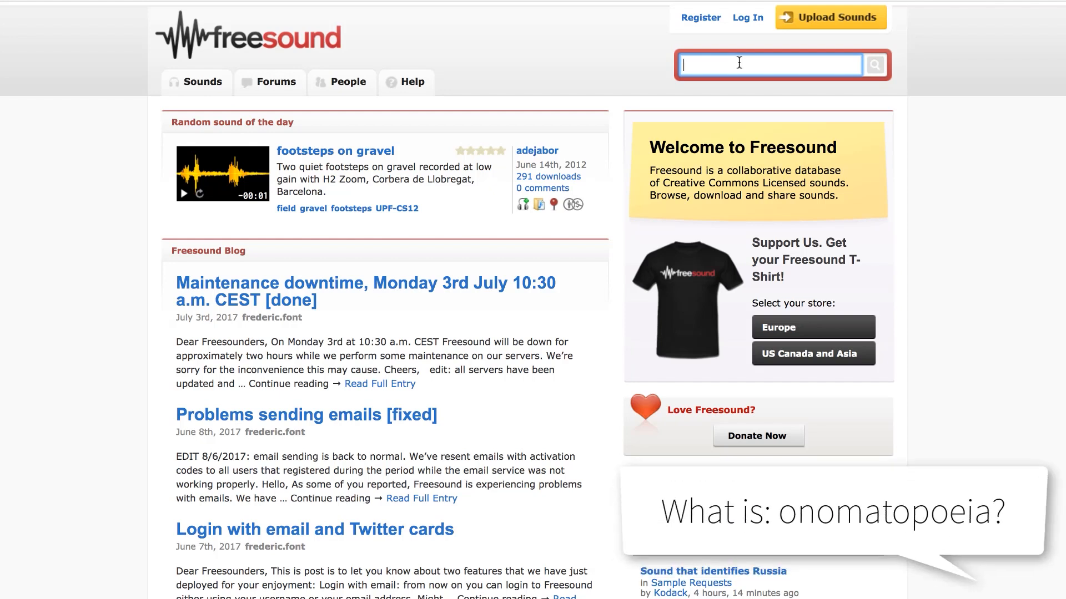
text(zap)
key(Return)
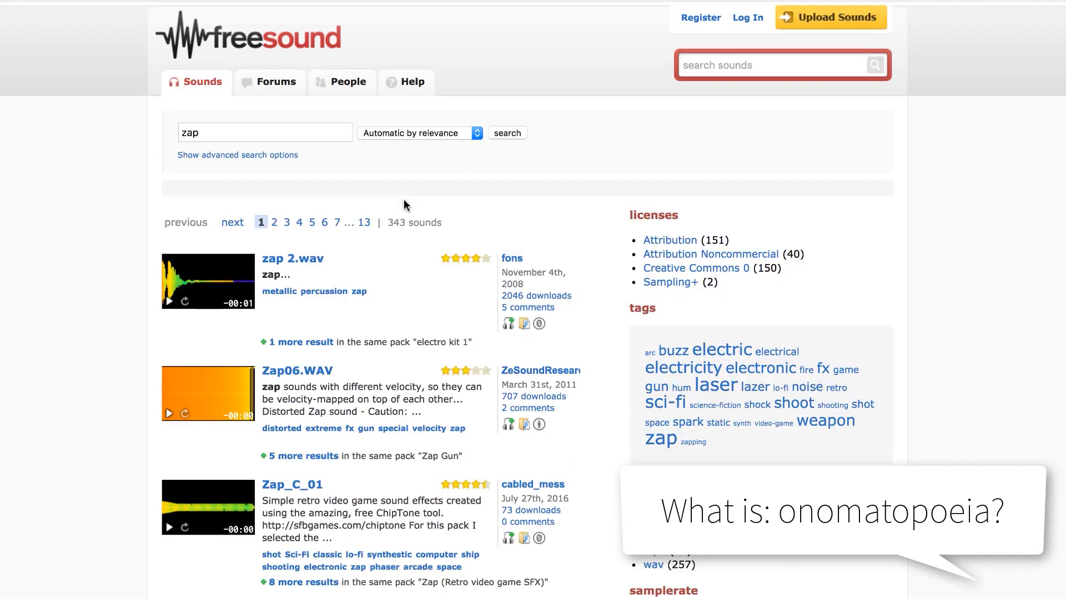
click(171, 303)
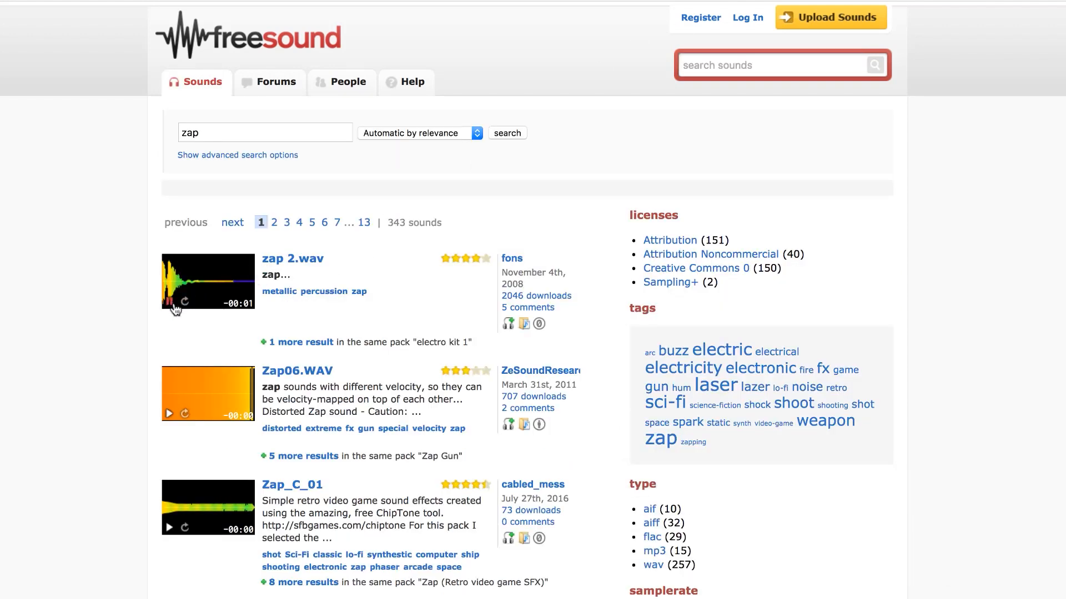
click(168, 415)
click(168, 527)
Search Freesound for "blop" and listen to Blop.wav and Sink BLOP sound 2
click(762, 56)
text(blop)
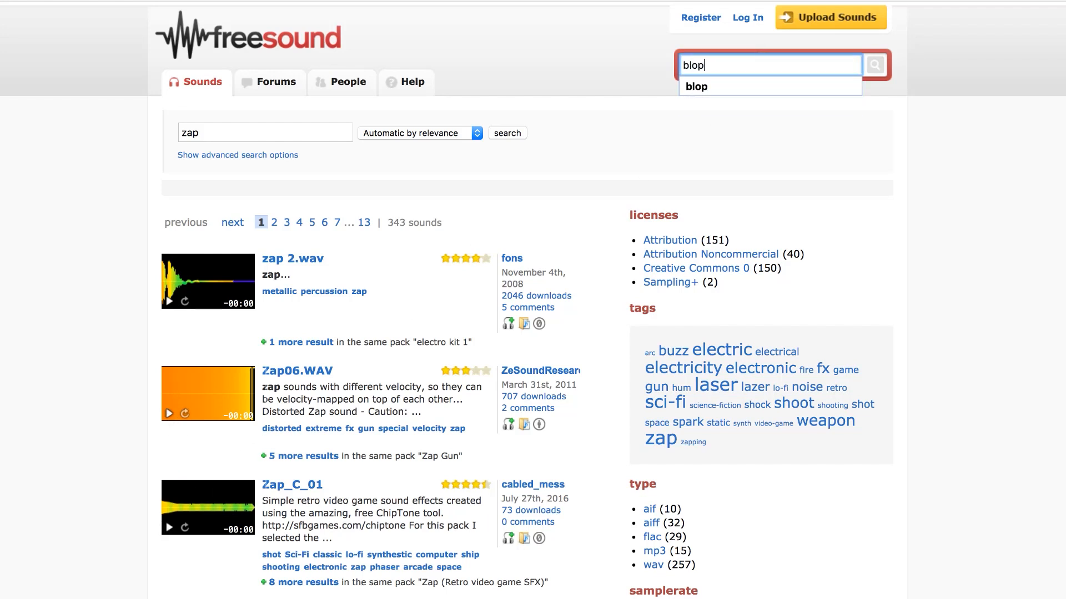
key(Return)
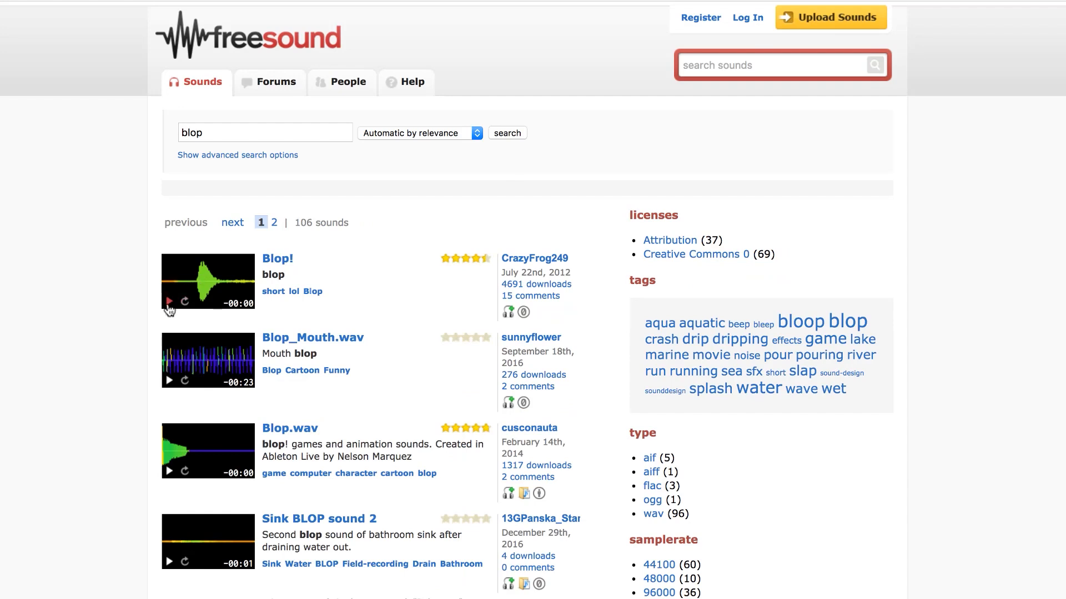
click(171, 473)
click(169, 563)
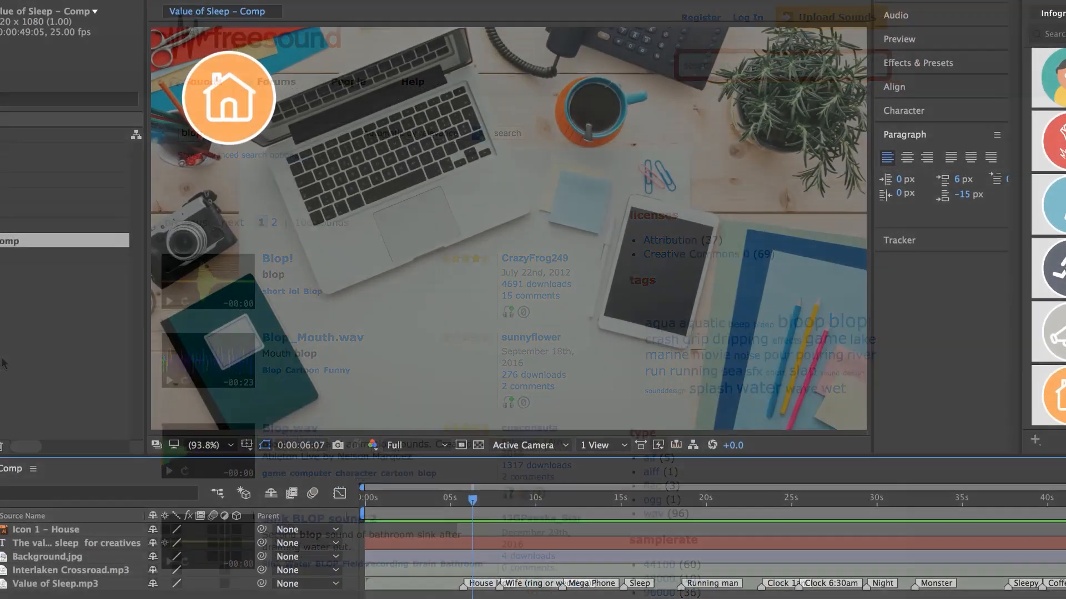
In After Effects, expand the Audio folder, preview the house icon from 0:00:04:12 and add Blop.mp3 below the Icon 1 – House layer
click(12, 226)
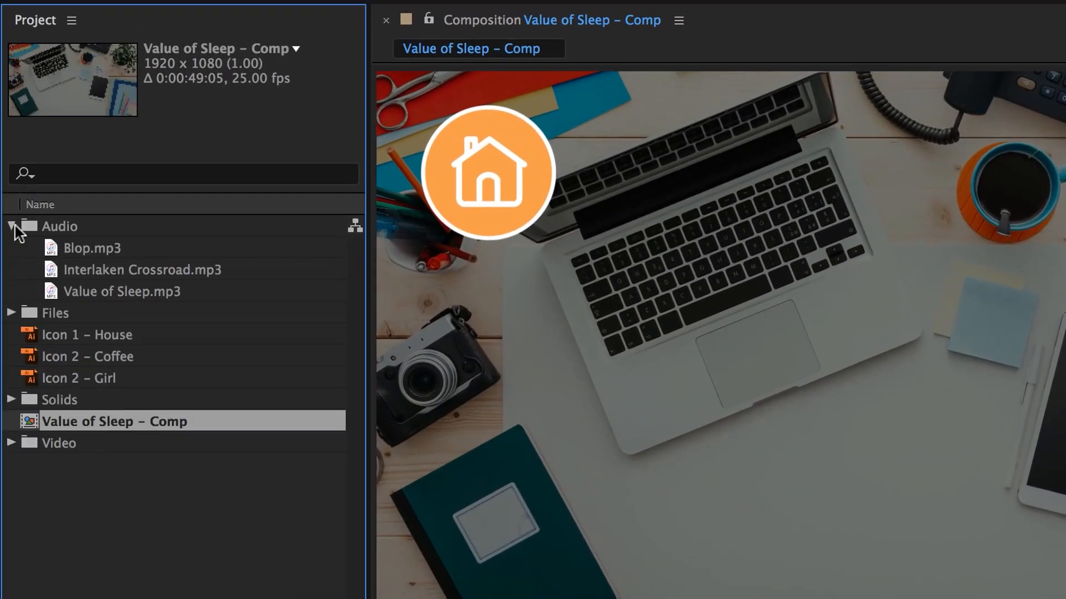
click(109, 254)
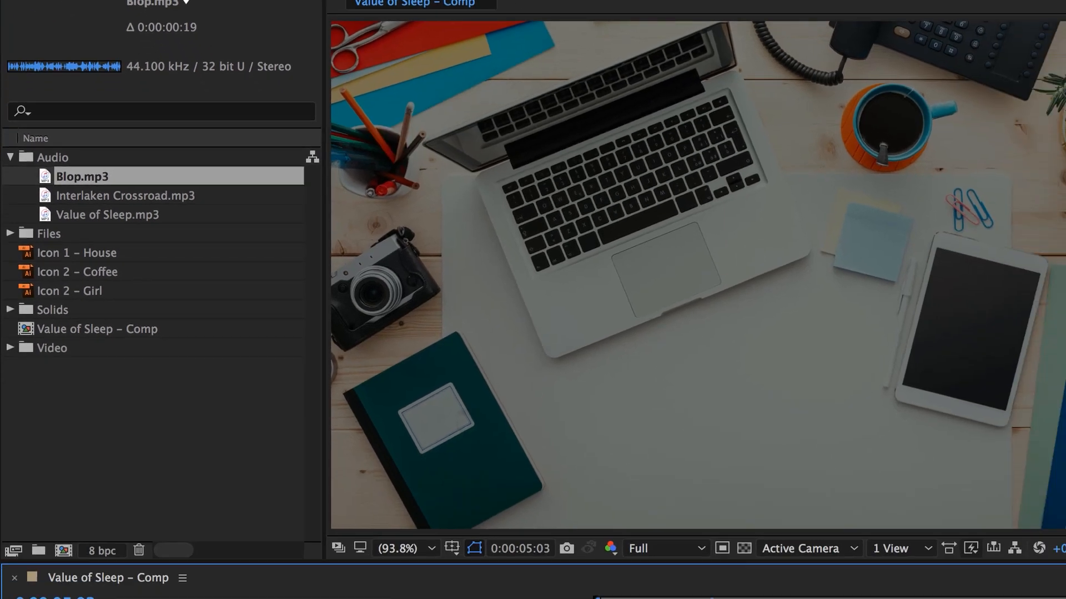
key(space)
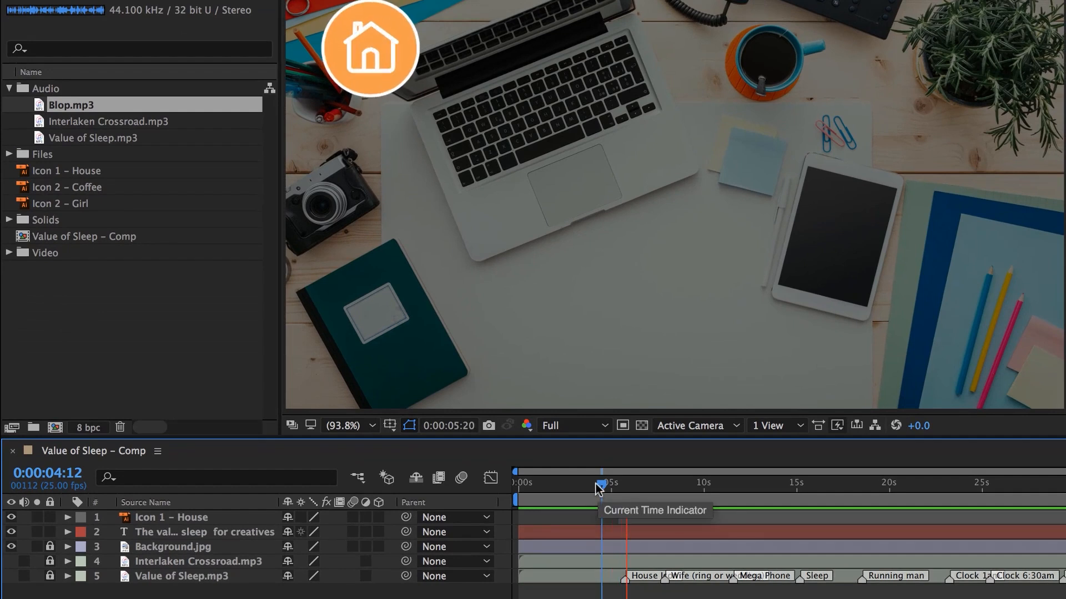
key(space)
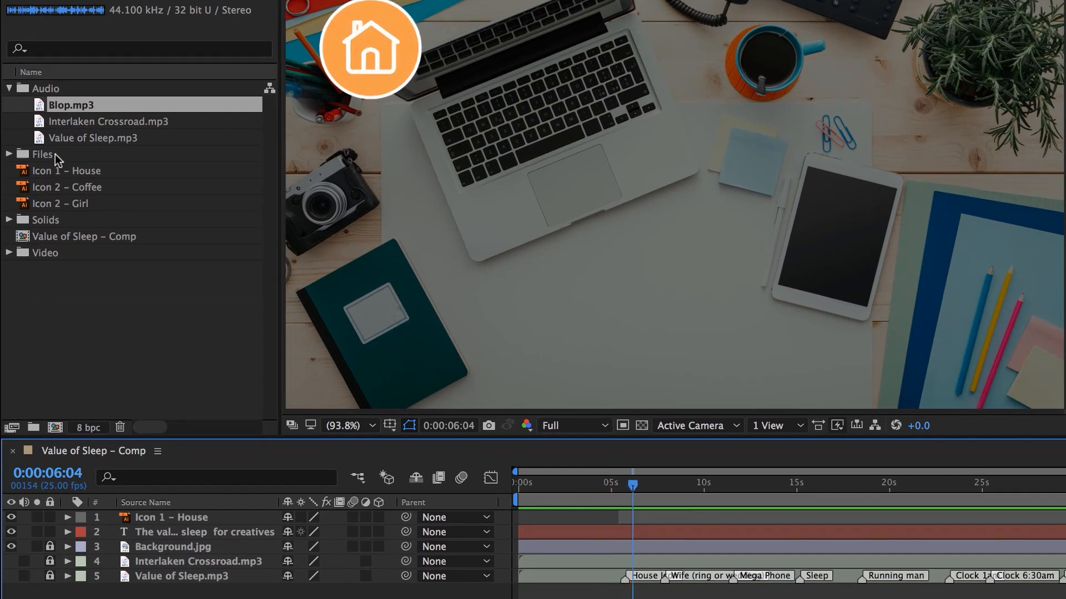
drag(43, 108, 627, 531)
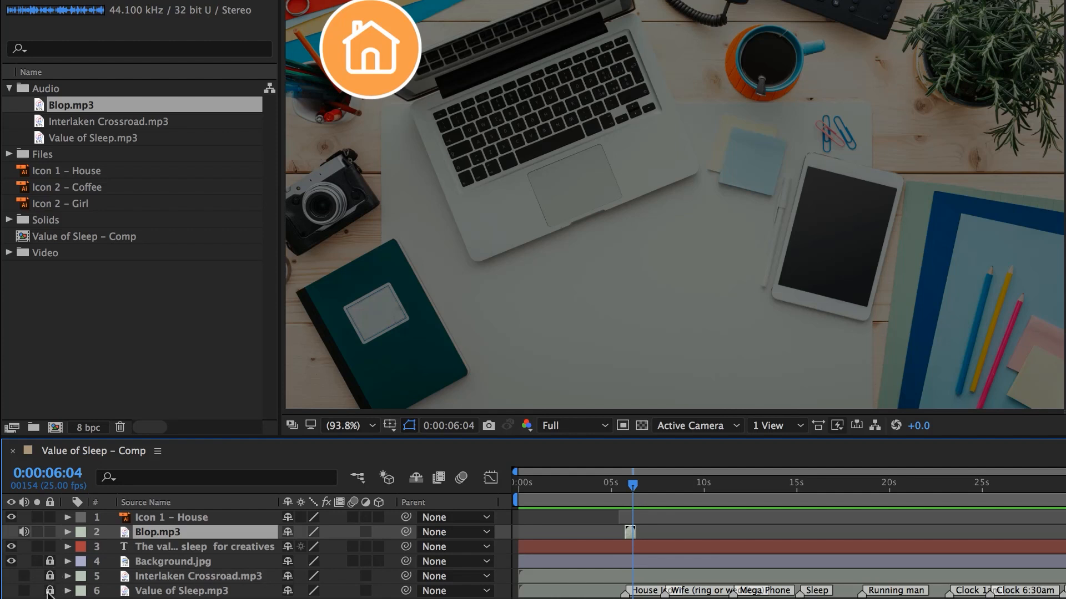
Turn on the audio of the Value of Sleep.mp3 layer and preview from 0:00:04:22
click(24, 591)
drag(629, 484, 610, 490)
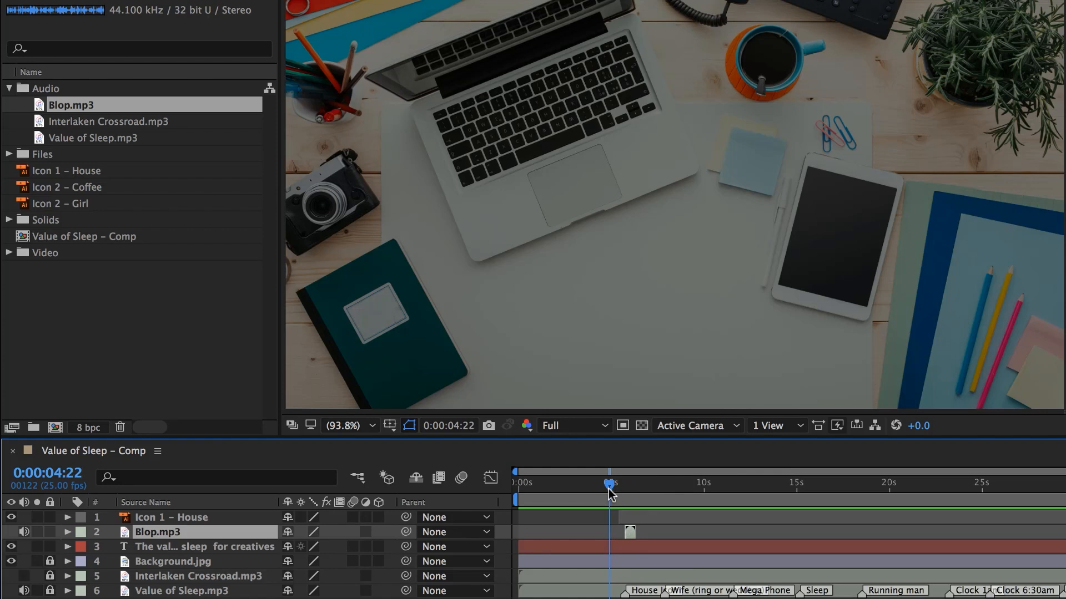
key(space)
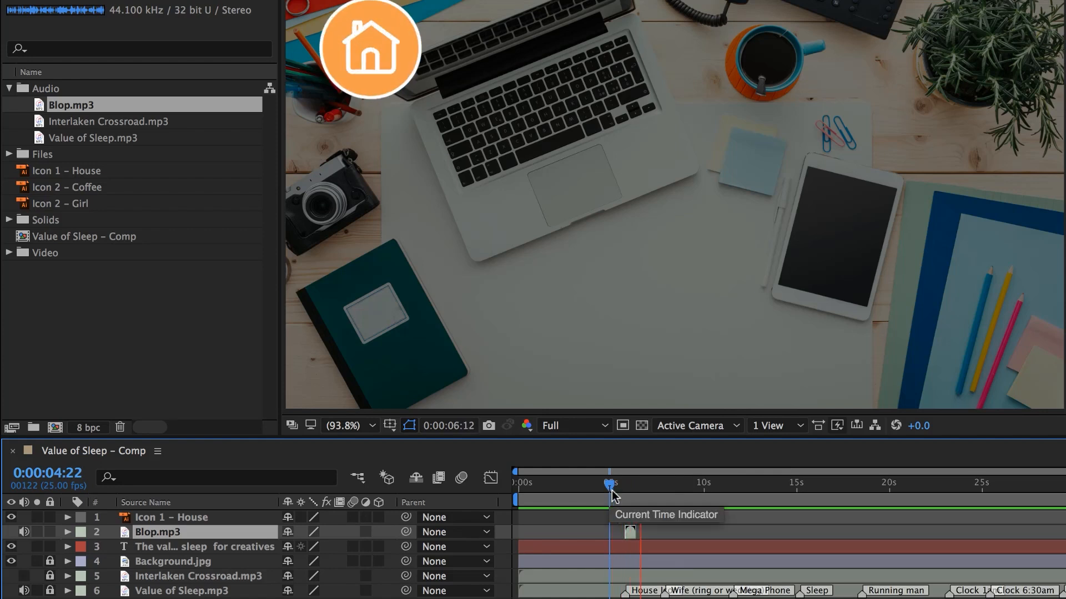
Move the Blop.mp3 clip earlier to start with the Icon 1 – House layer and preview the timing
drag(631, 534, 625, 534)
click(616, 487)
key(space)
key(space)
Preview the sound from 0:00:05:00 and shift the Blop.mp3 clip earlier to start at about 0:00:05:06
key(=)
key(=)
key(=)
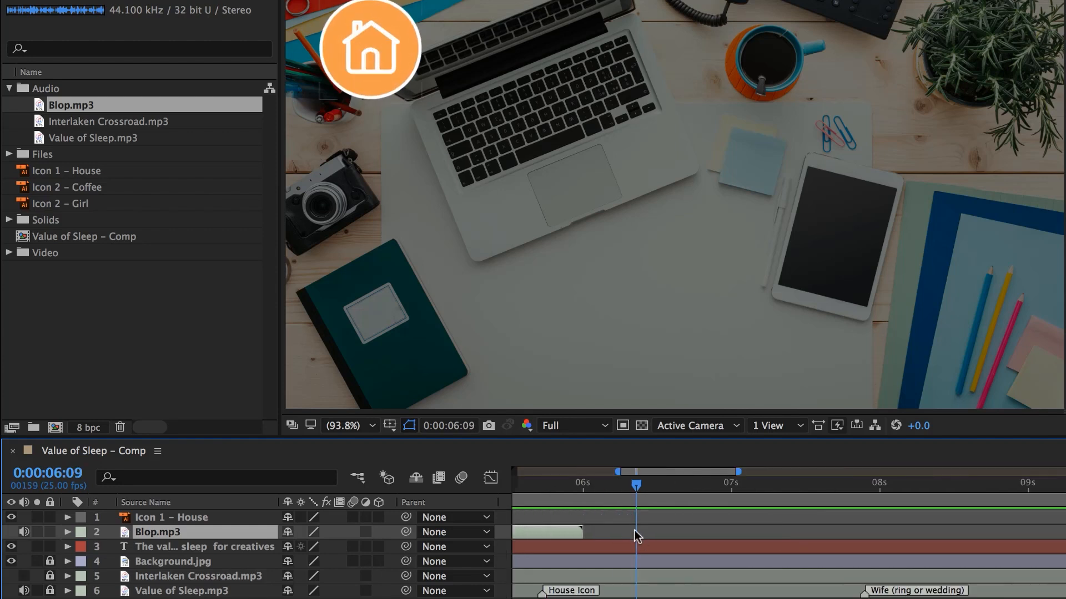
scroll(735, 552, left, 5)
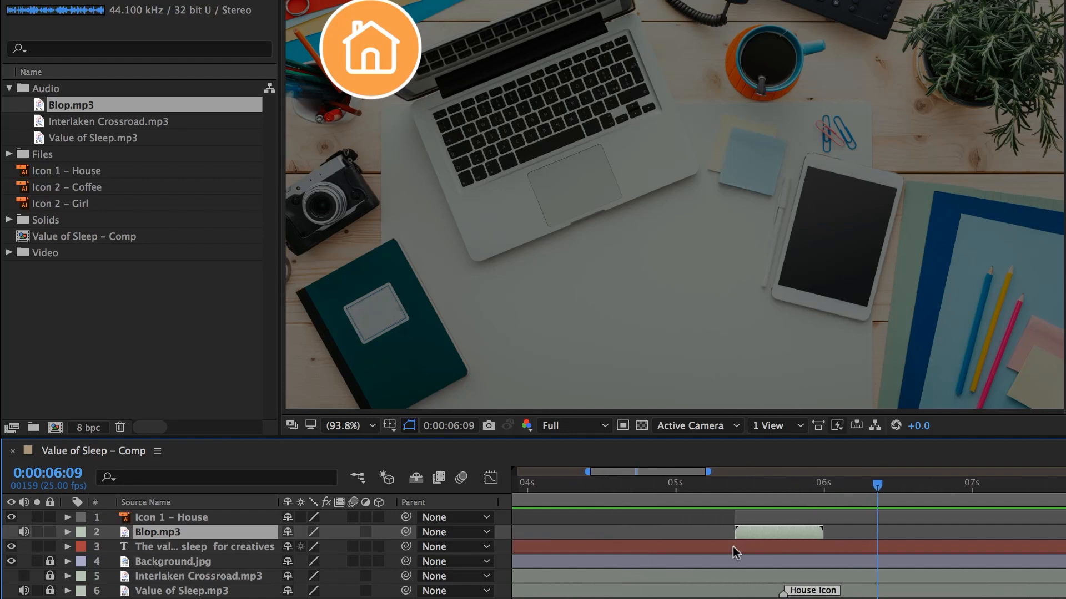
click(676, 486)
key(space)
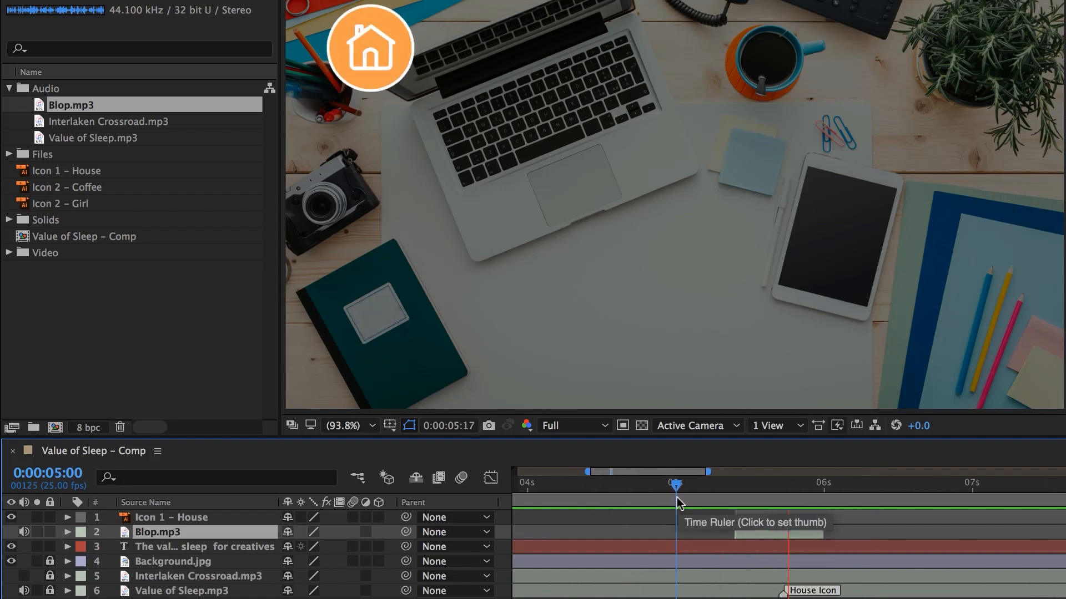
drag(783, 542, 763, 541)
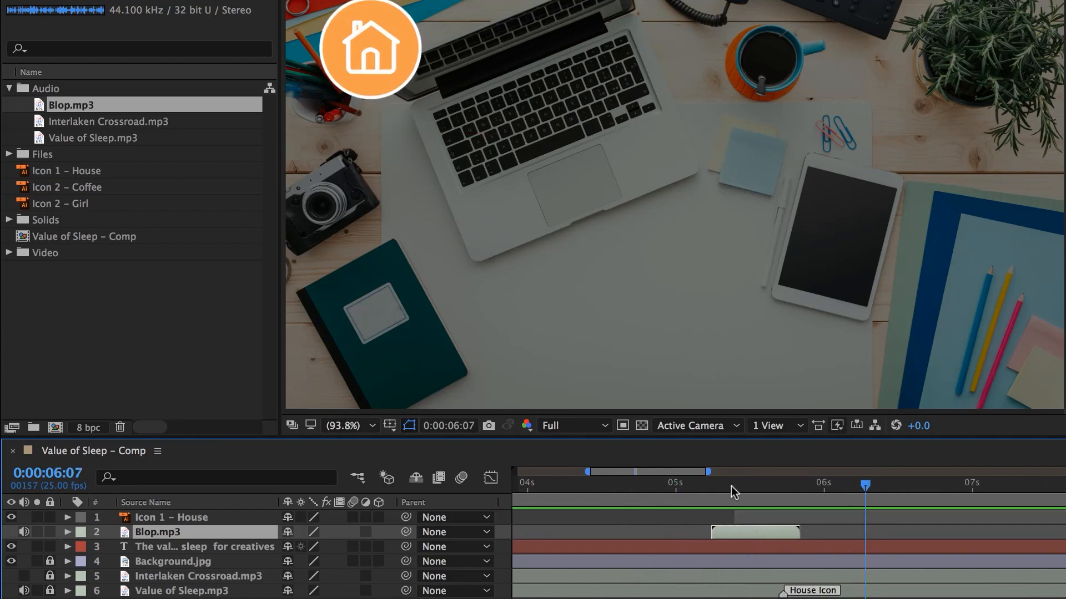
Shift the Blop.mp3 clip slightly later to start at about 0:00:05:08 and preview the sound from 0:00:05:06
click(670, 485)
drag(744, 533, 756, 538)
click(712, 487)
key(space)
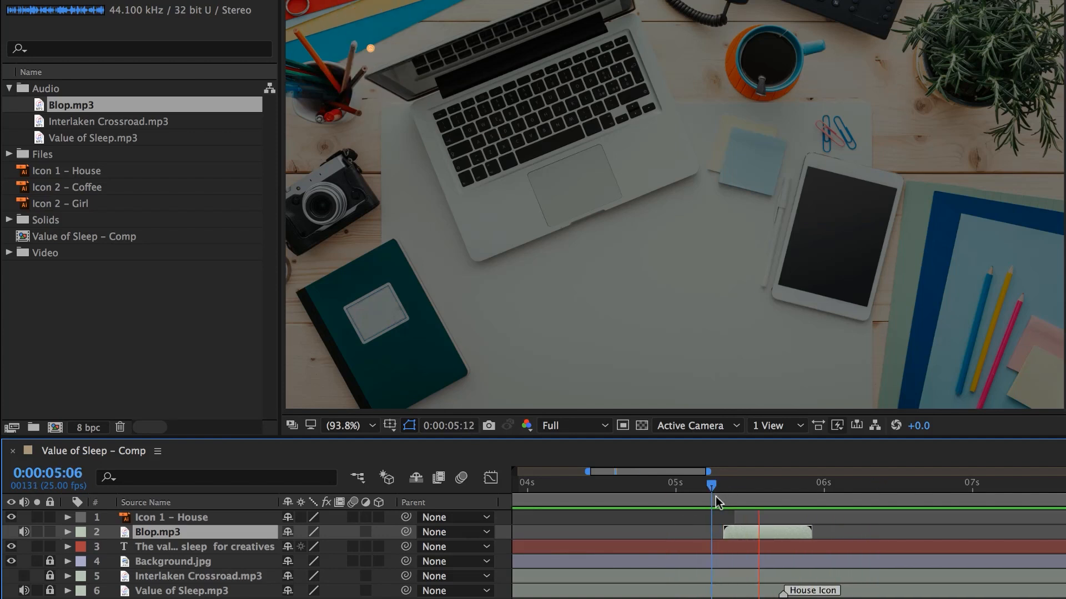
Shift the Blop.mp3 clip to start at about 0:00:05:09 and preview it against the Icon 1 – House layer from 0:00:05:03
drag(760, 541, 766, 540)
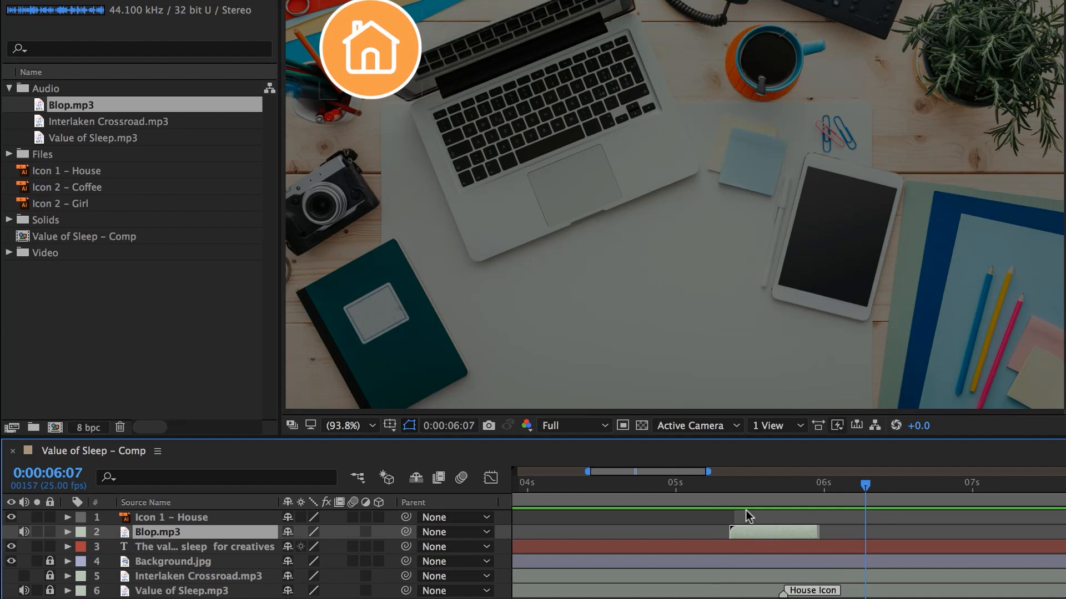
click(729, 487)
click(705, 487)
key(space)
click(764, 519)
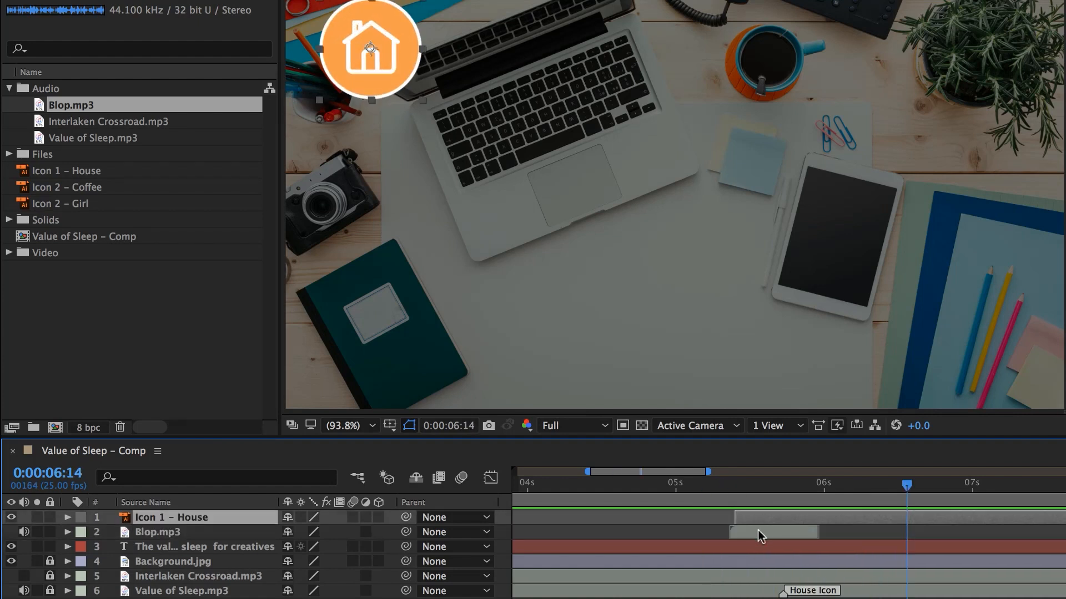
drag(782, 496, 693, 494)
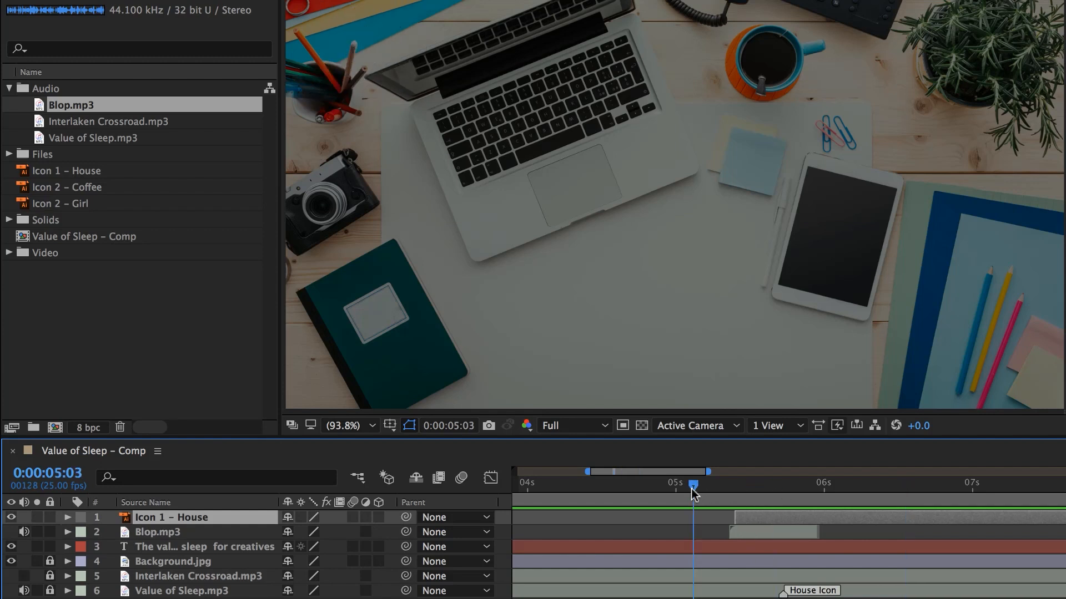
key(space)
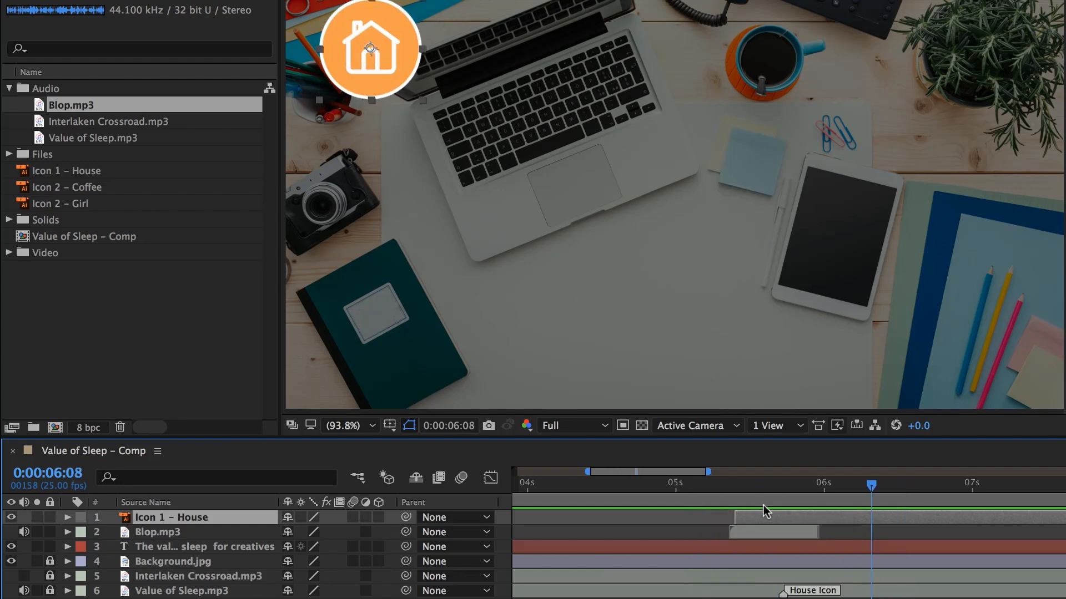
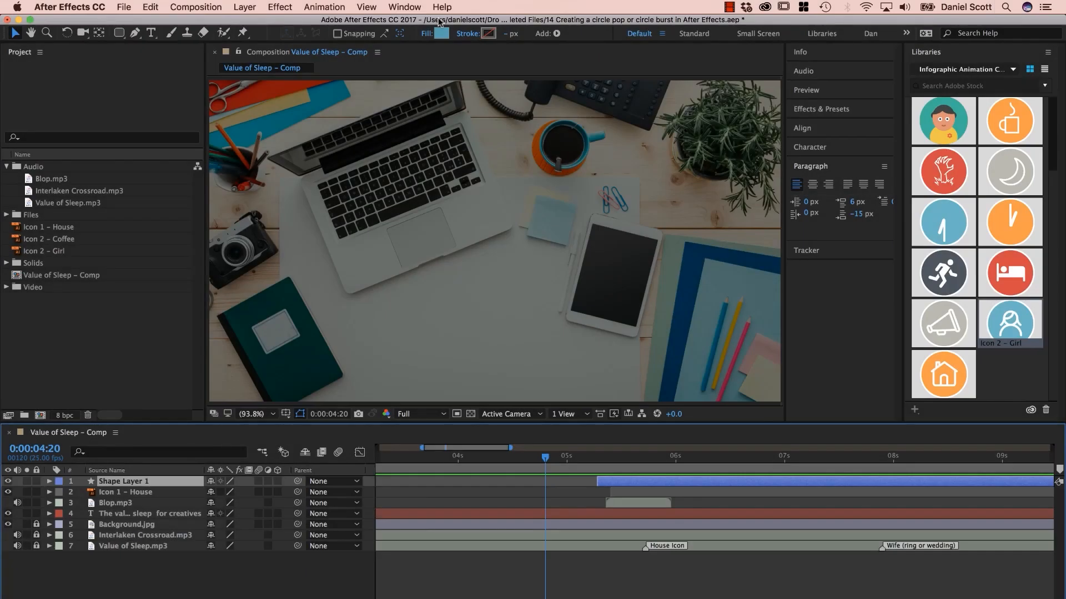
Scrub through the composition around 0:00:05:04 to examine the timing of the Shape Layer 1 animation
drag(555, 458, 532, 458)
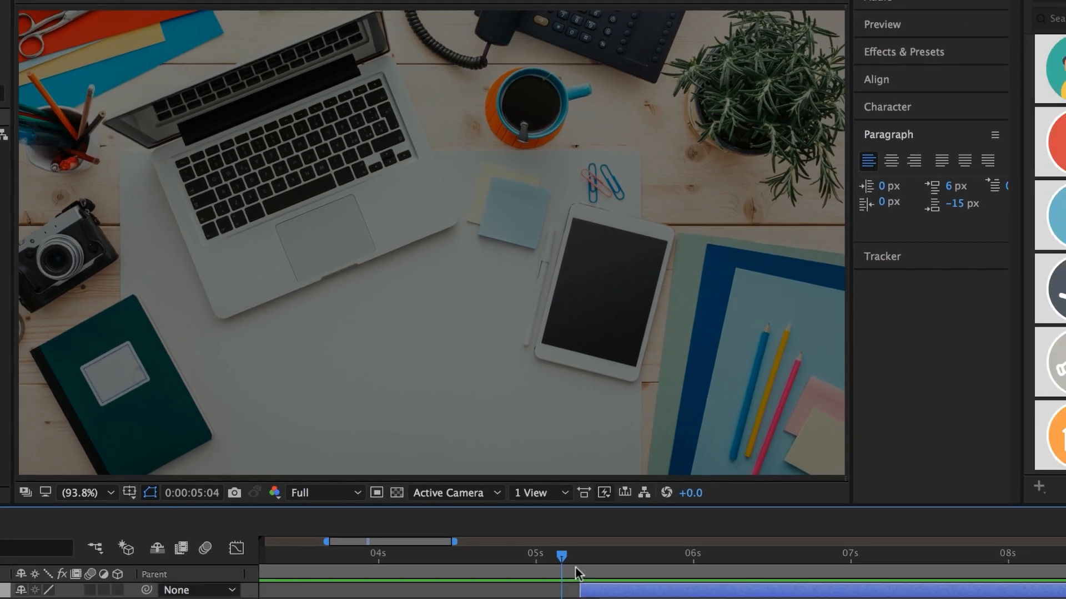
drag(576, 570, 537, 547)
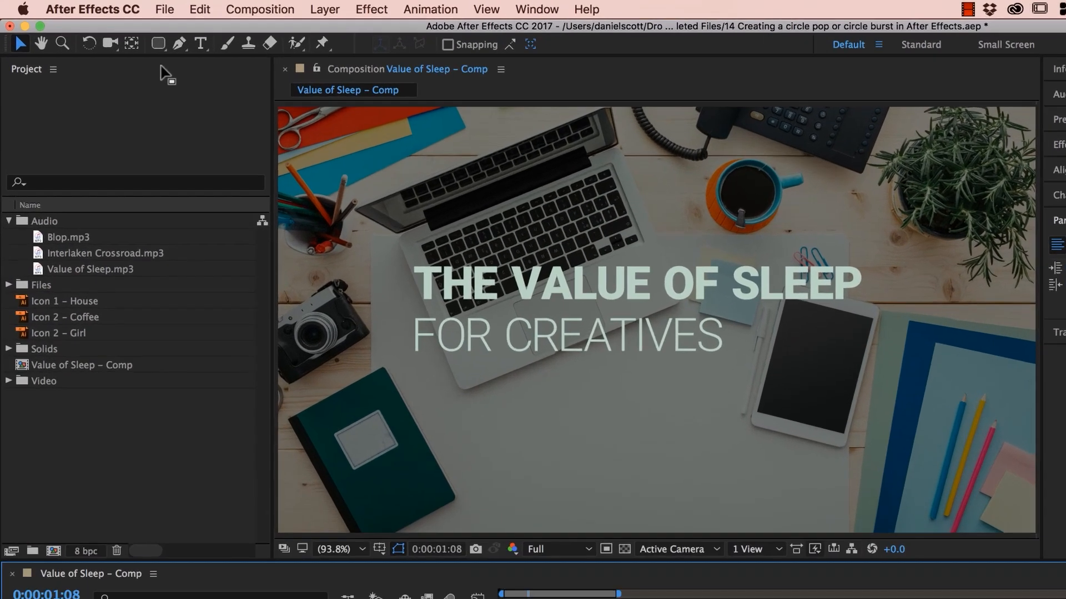
click(119, 32)
drag(378, 137, 530, 286)
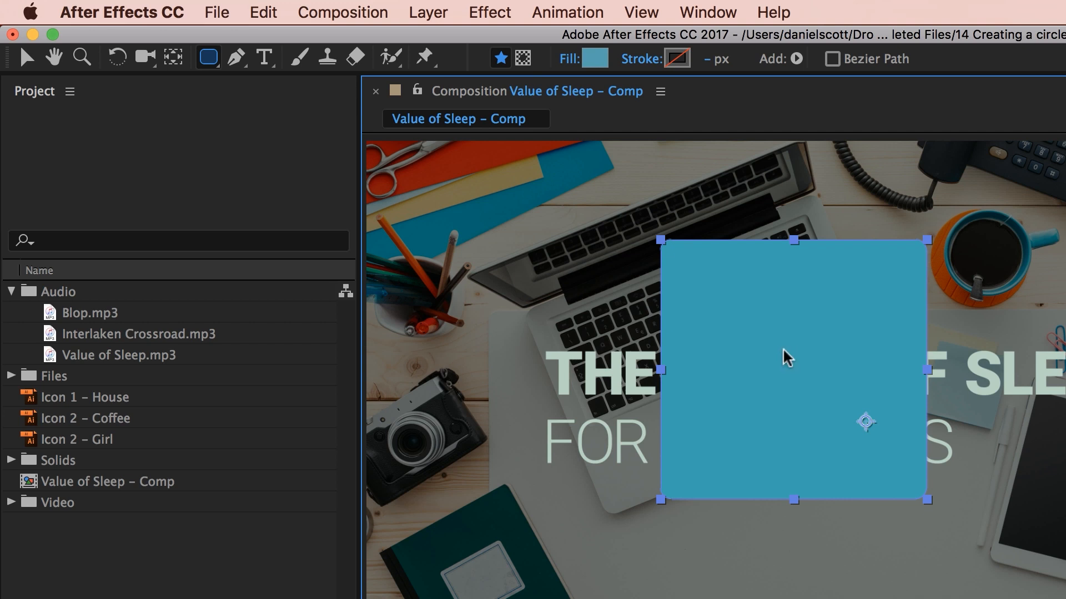
key(Delete)
Create a rounded rectangle shape layer filling the whole composition and expand its Rectangle Path 1 properties
click(210, 58)
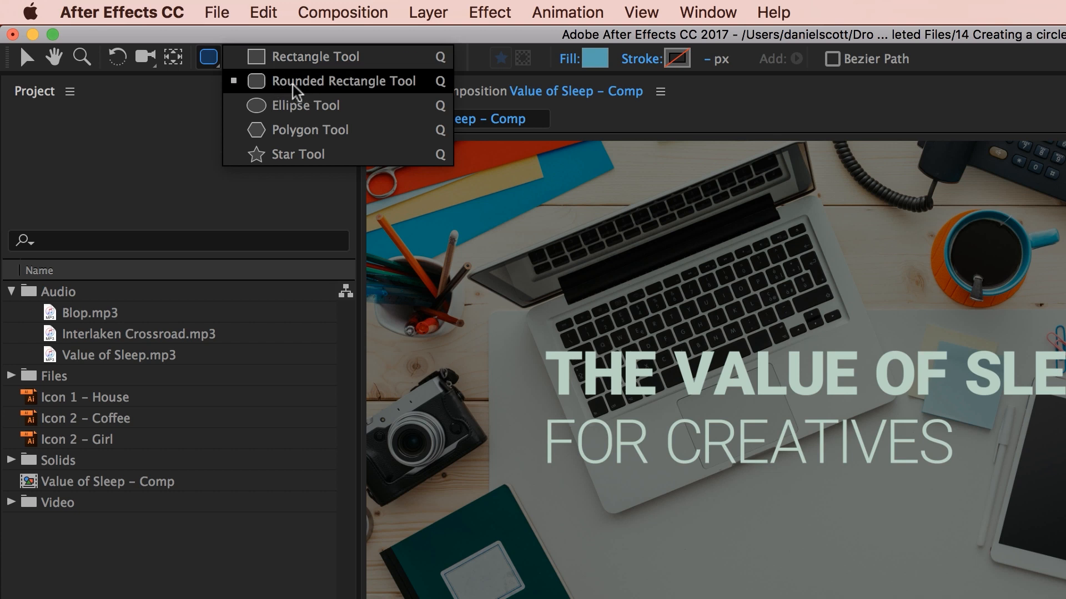
click(294, 88)
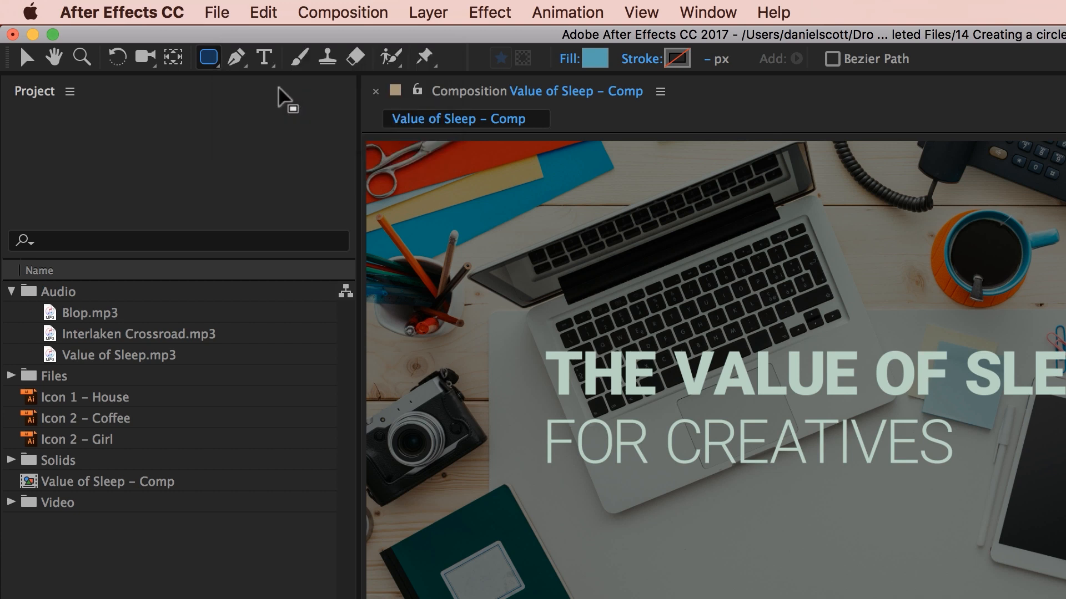
double_click(210, 57)
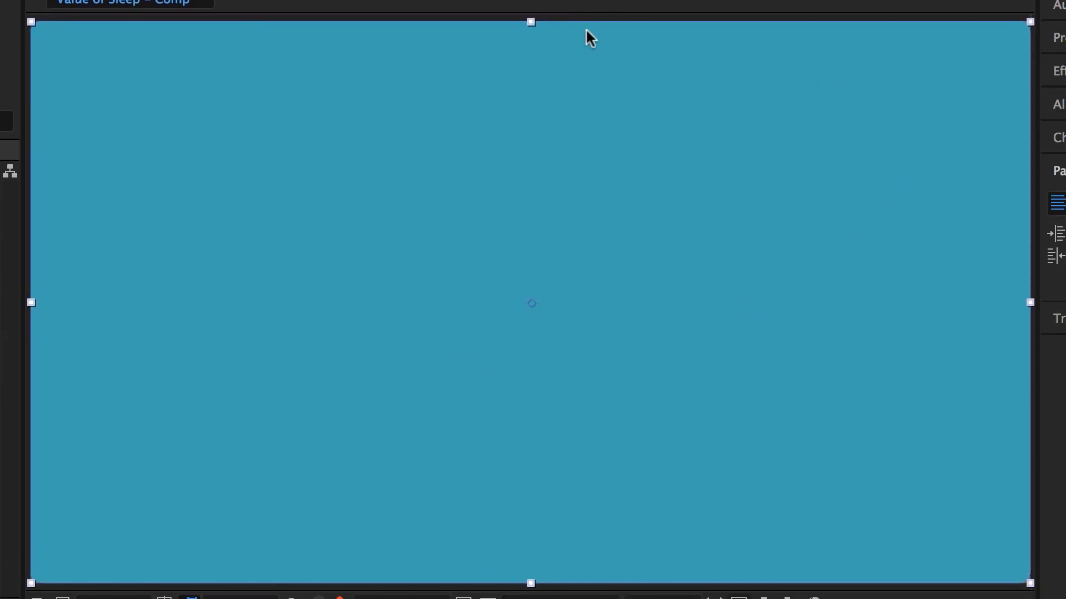
click(711, 124)
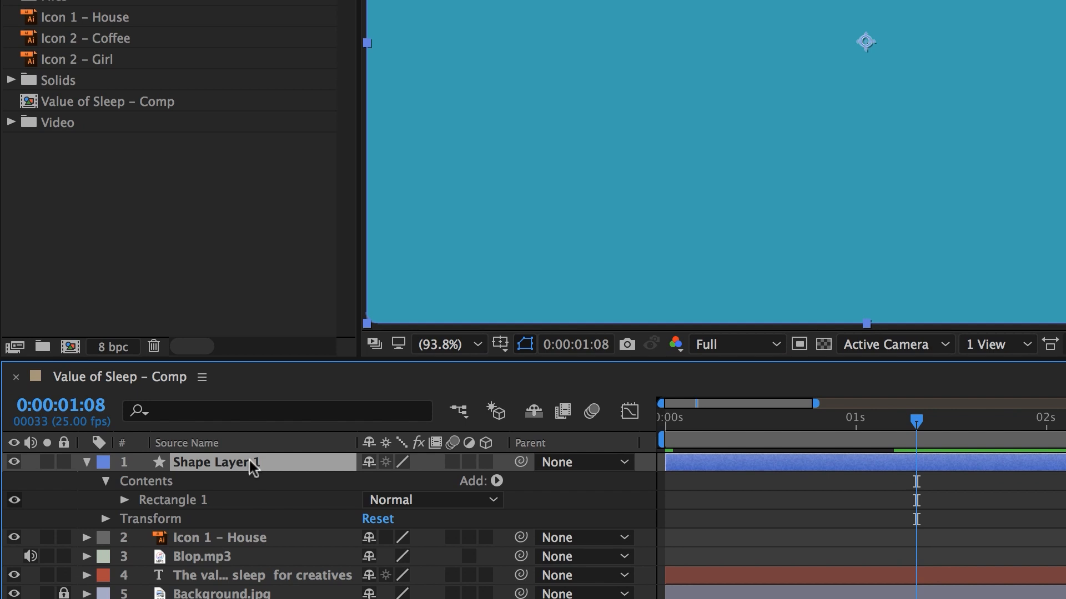
click(125, 501)
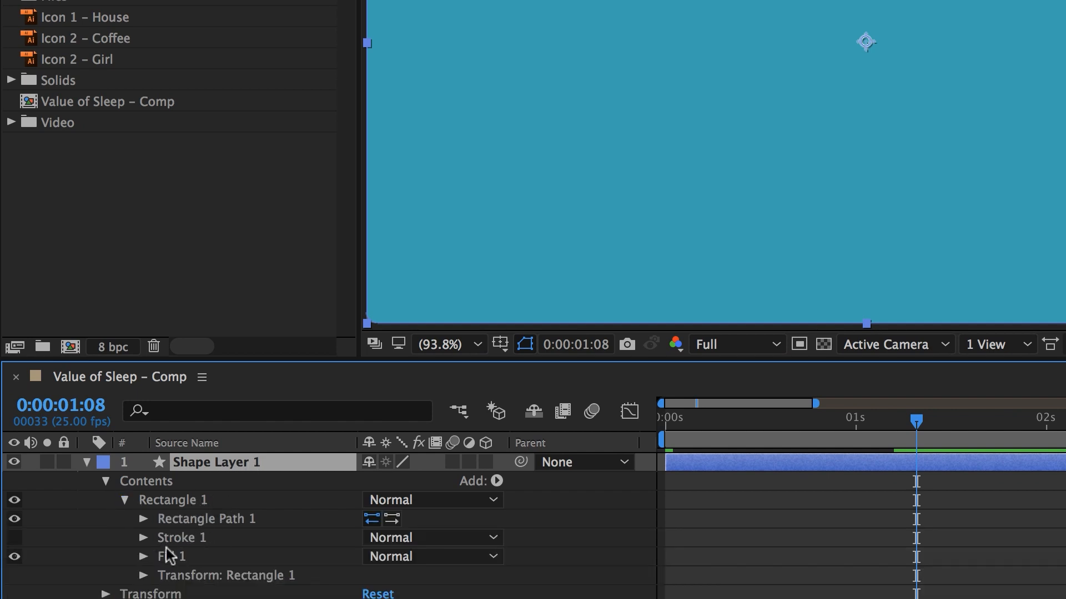
click(189, 519)
click(143, 520)
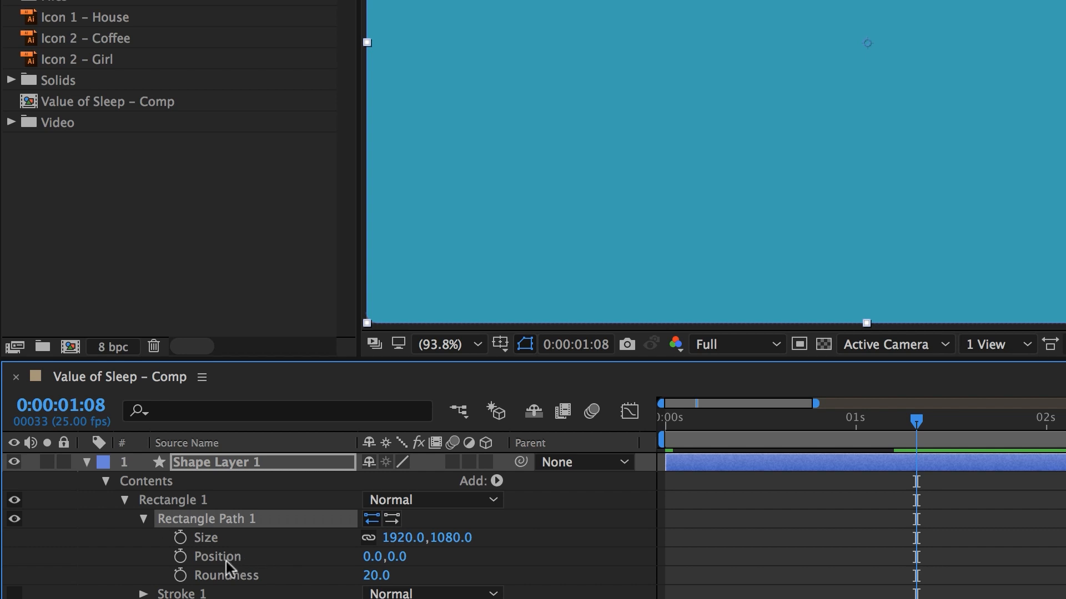
Try to set the size of Rectangle Path 1 to 30 by 0 with the proportions linked
click(393, 538)
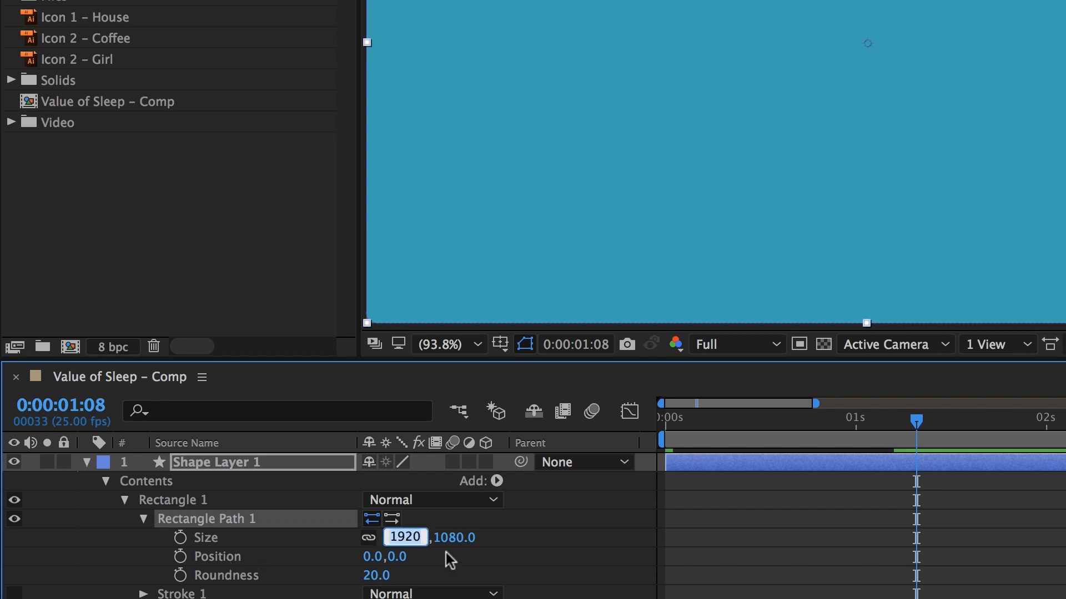
text(30)
key(Tab)
text(0)
key(Tab)
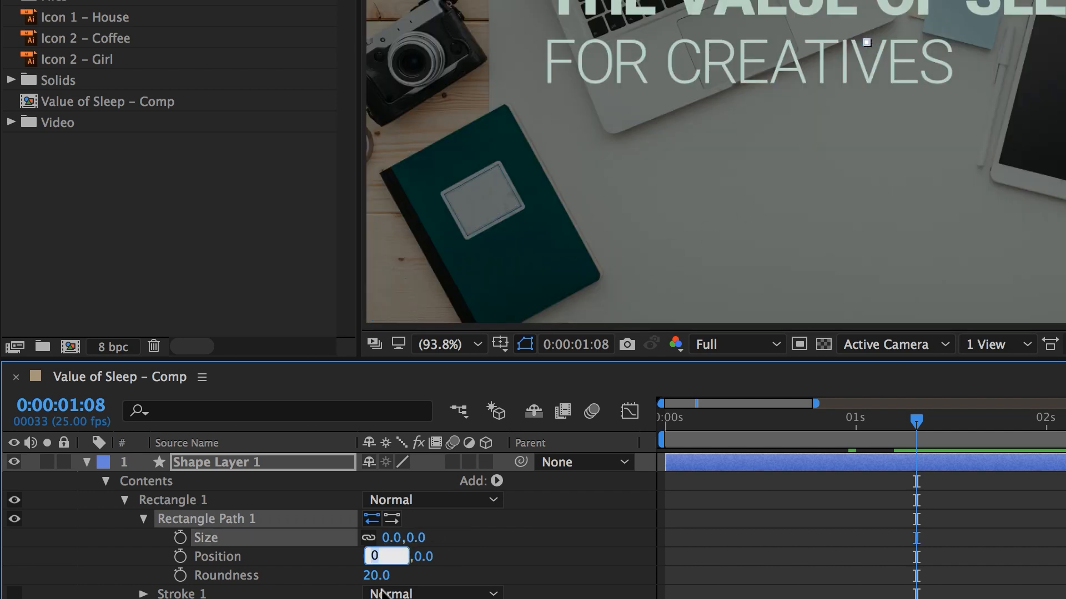
click(475, 561)
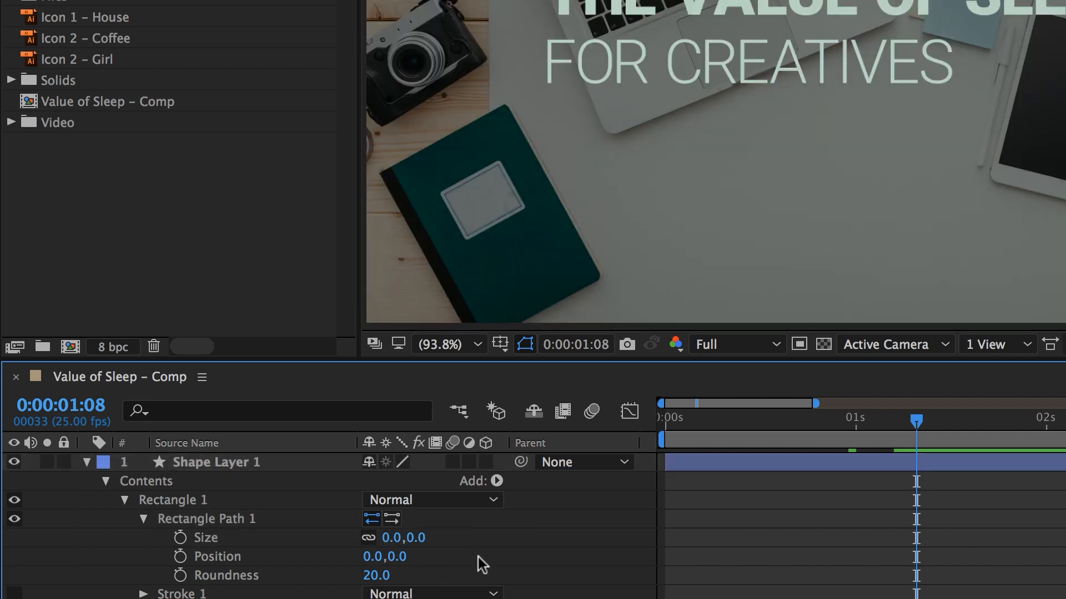
Unlink the size proportions of Rectangle Path 1 and set its width to 30
click(386, 548)
click(368, 538)
click(393, 538)
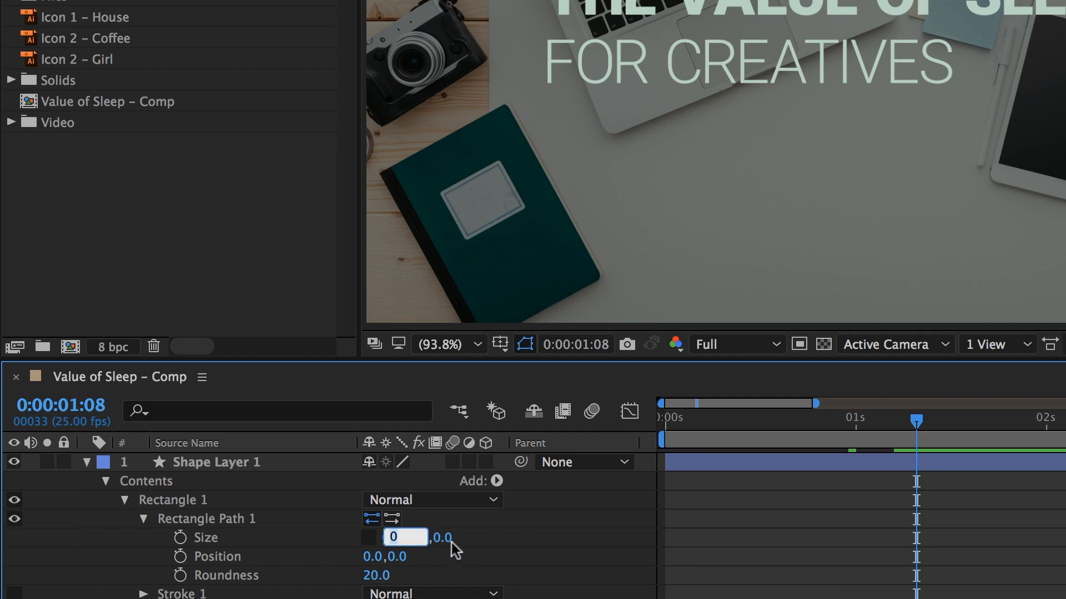
text(30)
key(Tab)
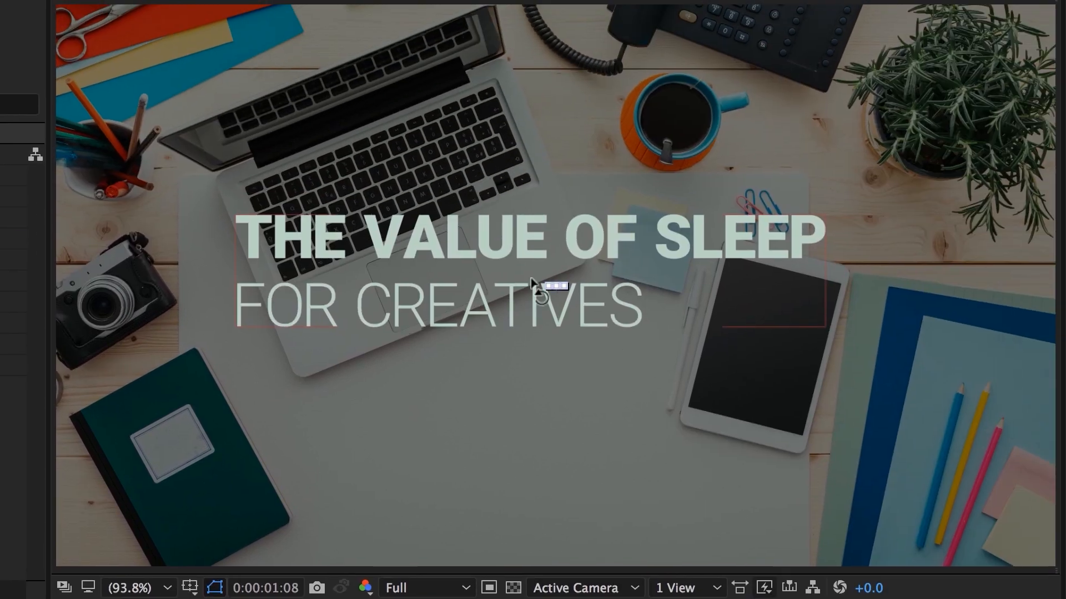
Add a Size keyframe for Rectangle Path 1 at 0:00:00:00
scroll(541, 285, up, 5)
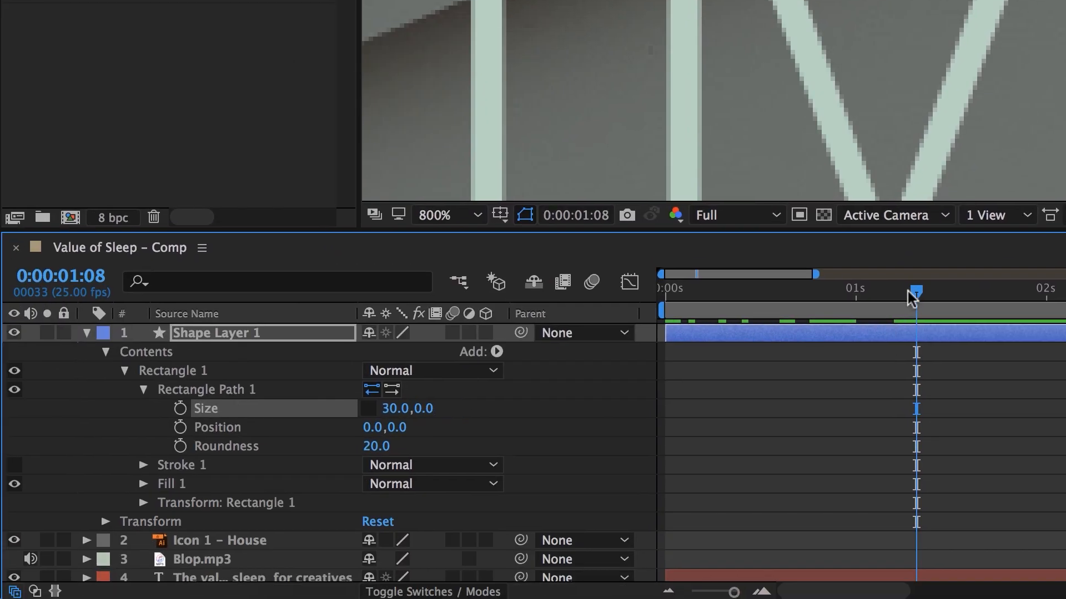
drag(907, 292, 588, 298)
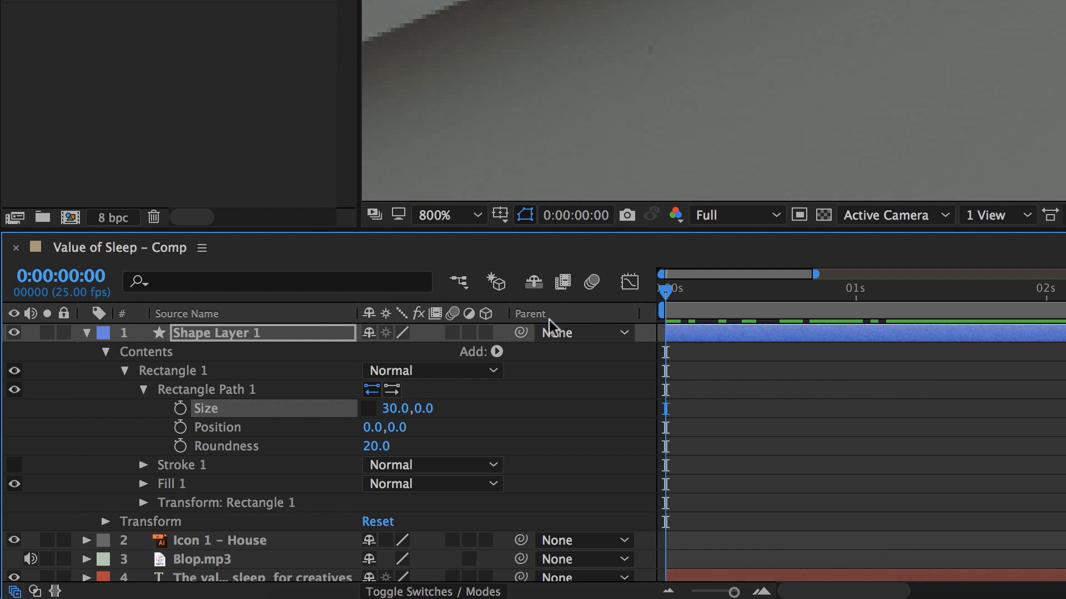
click(179, 409)
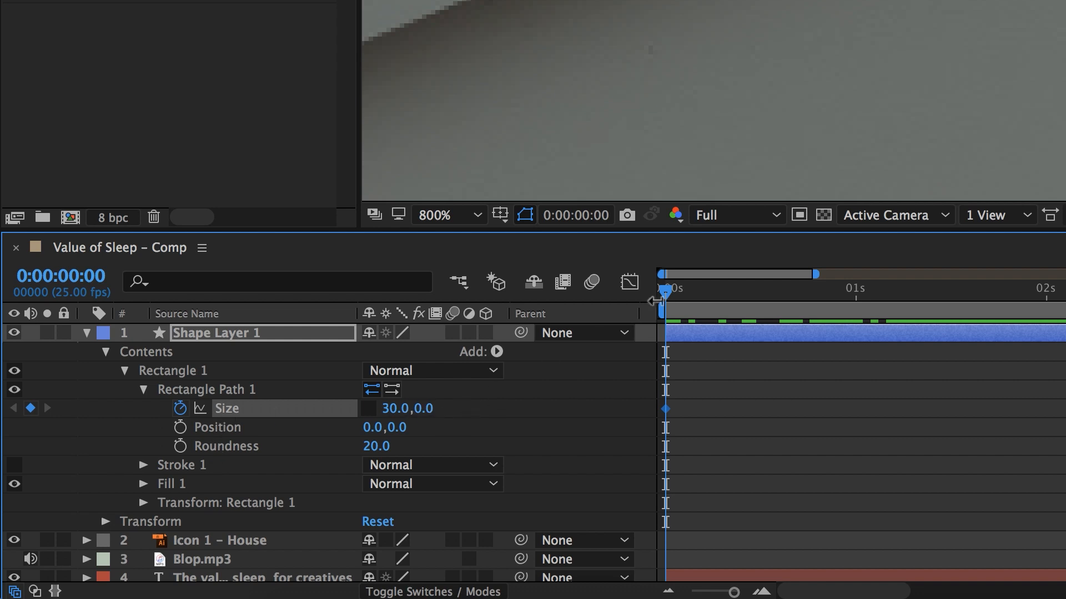
Set the size of Rectangle Path 1 to 0 by 60 at 0:00:00:24 as a second keyframe
drag(674, 293, 851, 294)
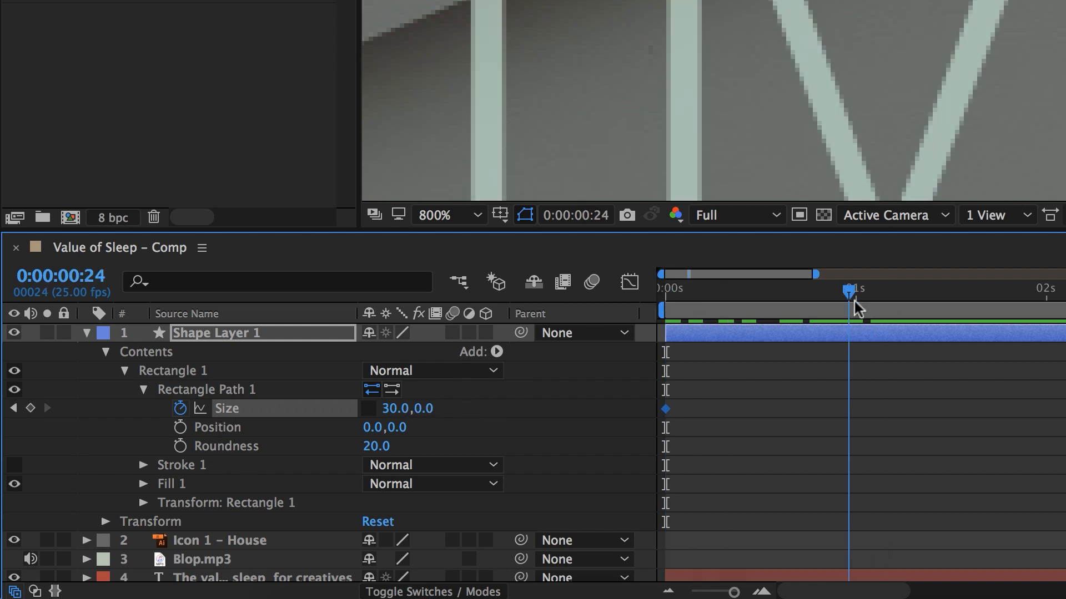
click(395, 408)
text(0)
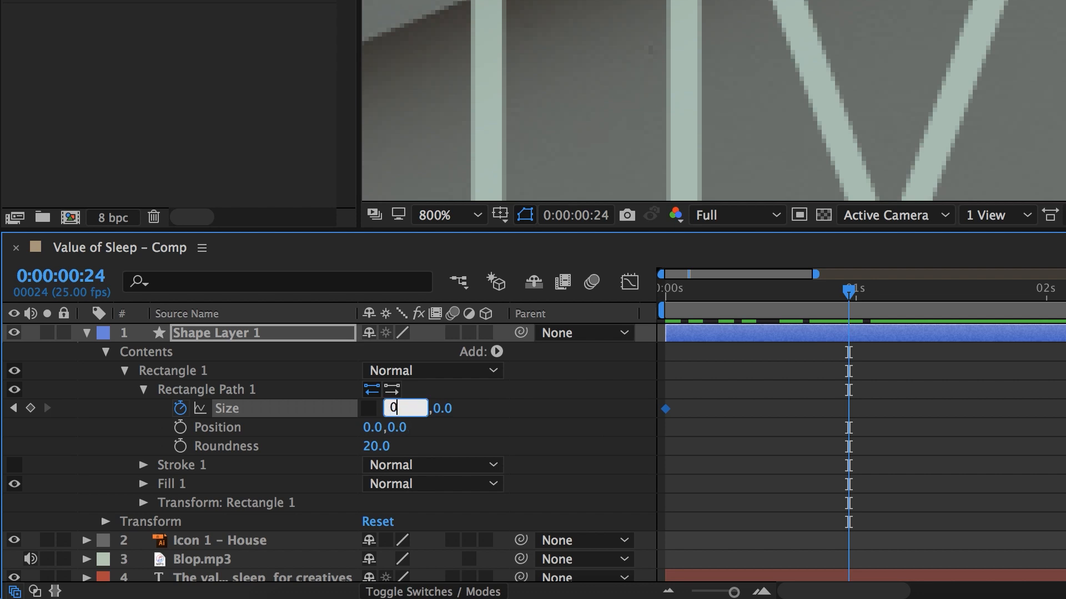
key(Return)
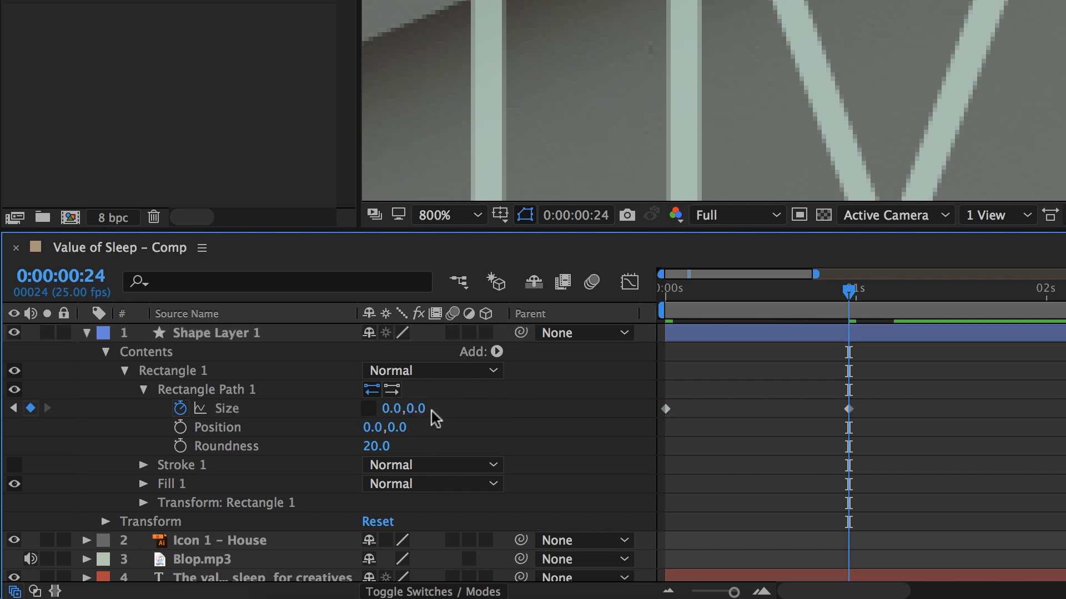
click(425, 410)
key(Tab)
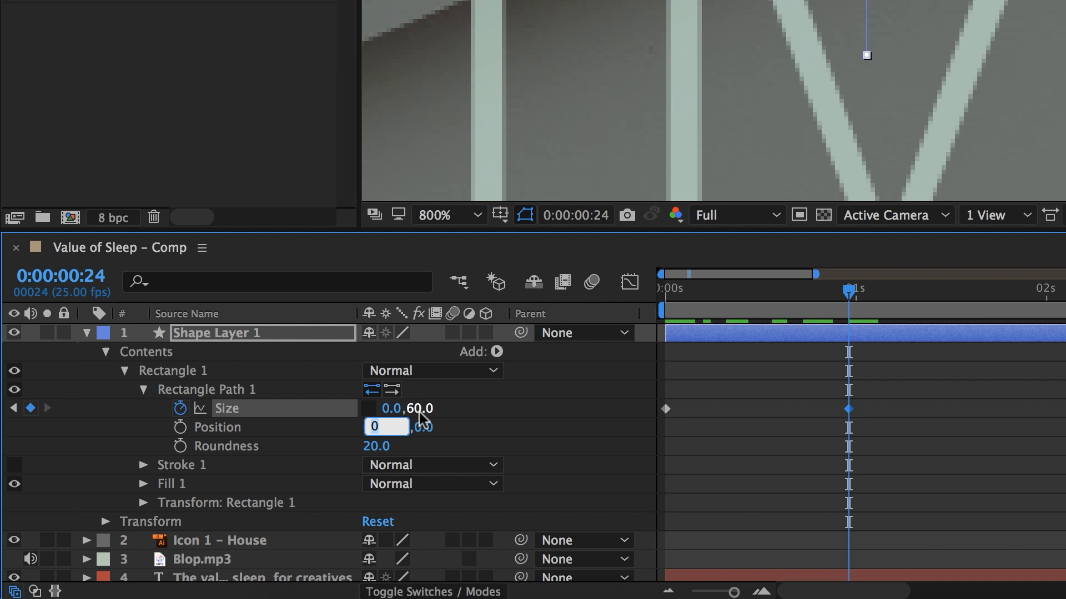
Fit the composition in the viewer and add a Position keyframe for Rectangle Path 1 at 0:00:00:00
drag(826, 315, 638, 324)
mouse_move(465, 583)
mouse_down()
mouse_move(638, 581)
mouse_move(461, 595)
mouse_up()
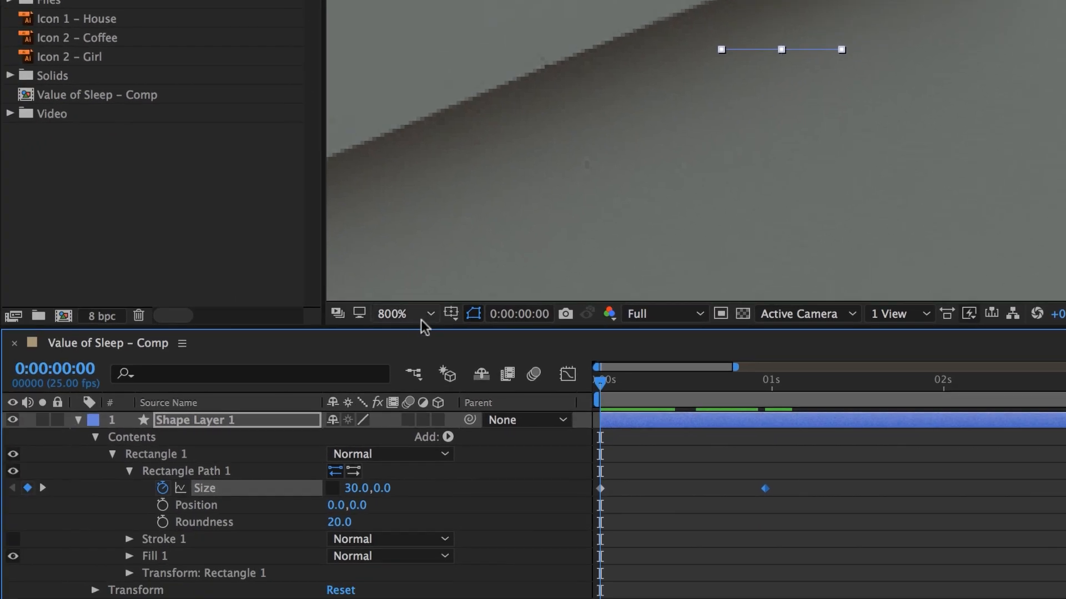
click(423, 323)
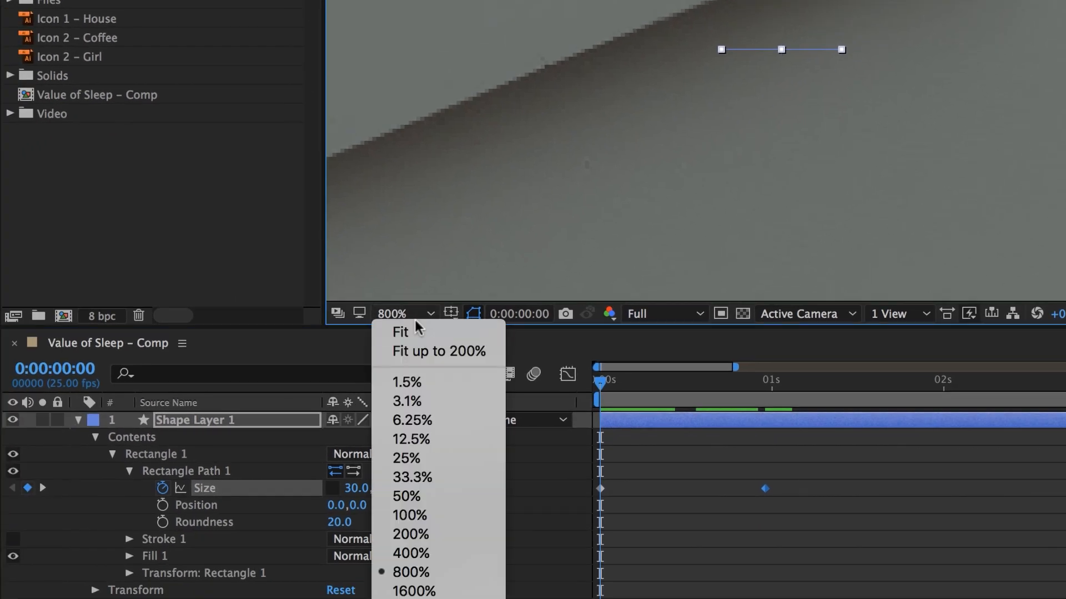
click(391, 352)
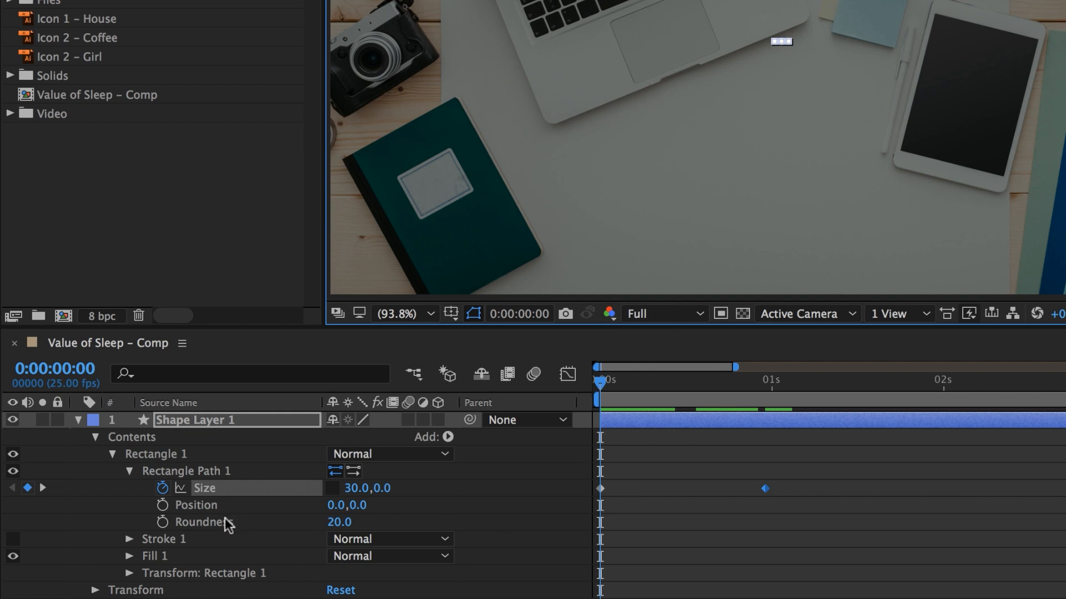
click(162, 505)
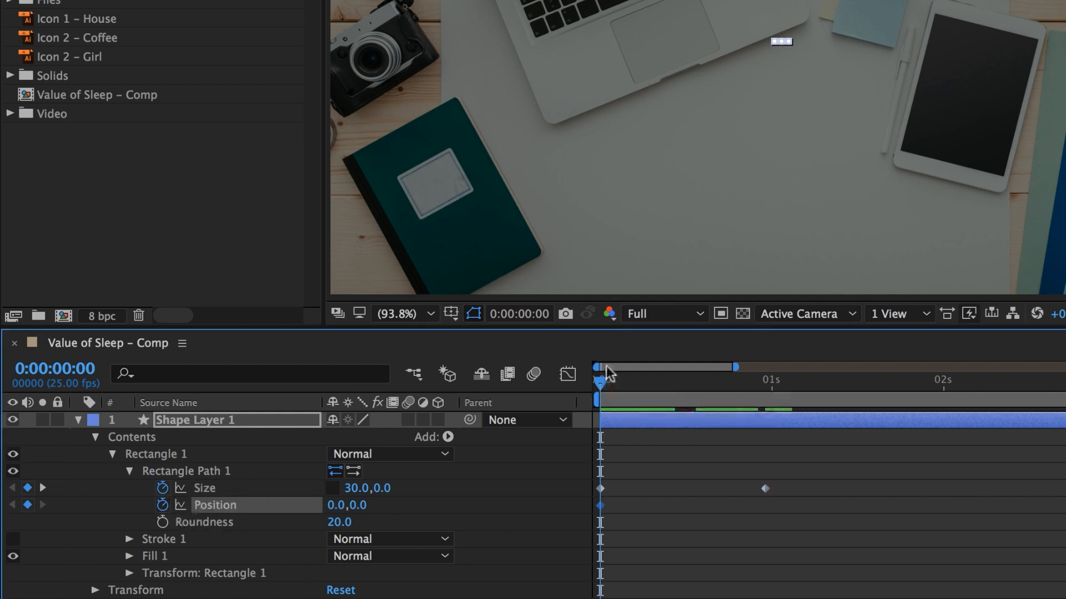
Move Rectangle Path 1 upward along Y at 0:00:00:24 to create its second Position keyframe
drag(595, 383, 756, 397)
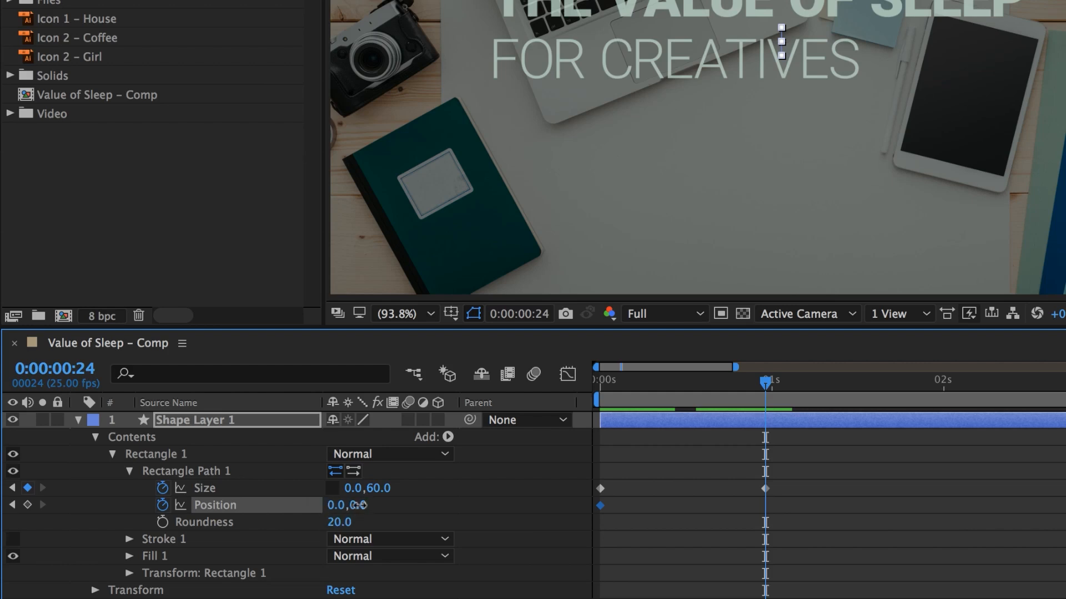
drag(359, 505, 196, 492)
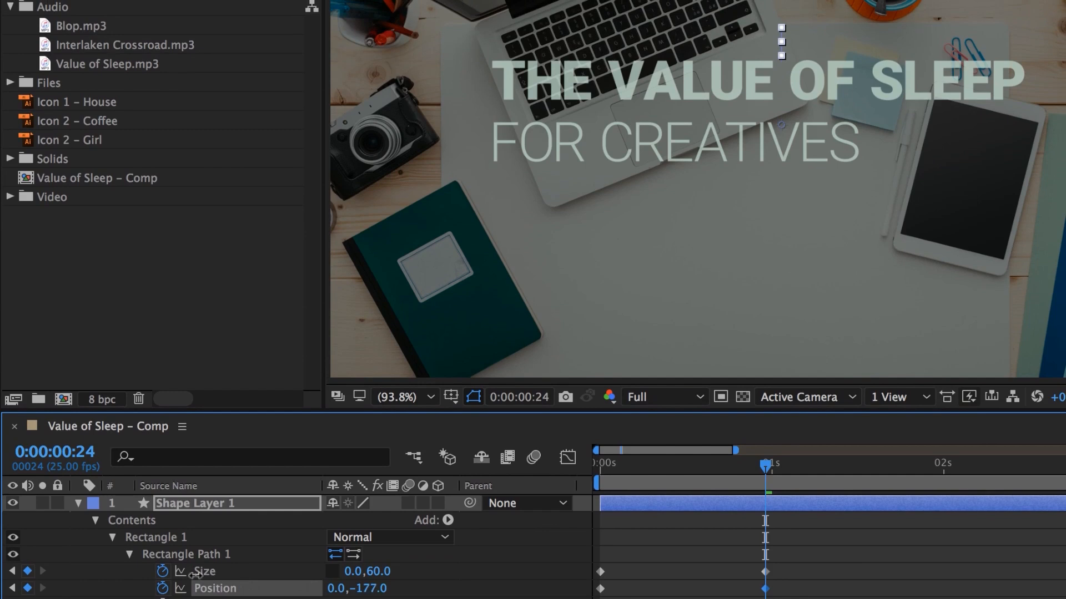
drag(195, 575, 131, 577)
Scrub between the two keyframes of the shape and play its animation from 0:00:00:00
drag(744, 471, 557, 465)
drag(621, 468, 754, 478)
drag(765, 466, 599, 471)
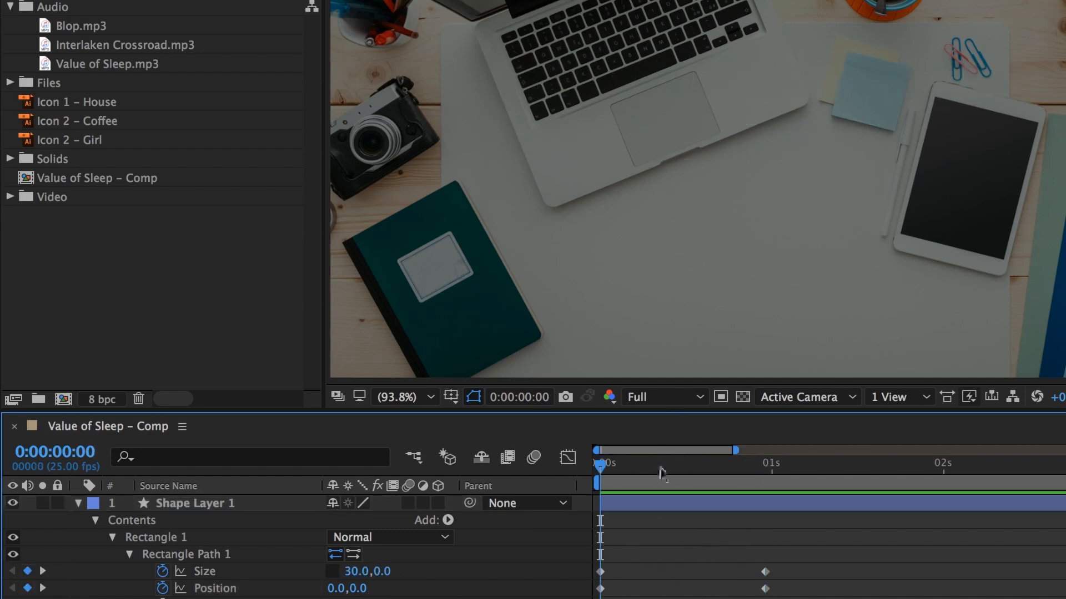
key(space)
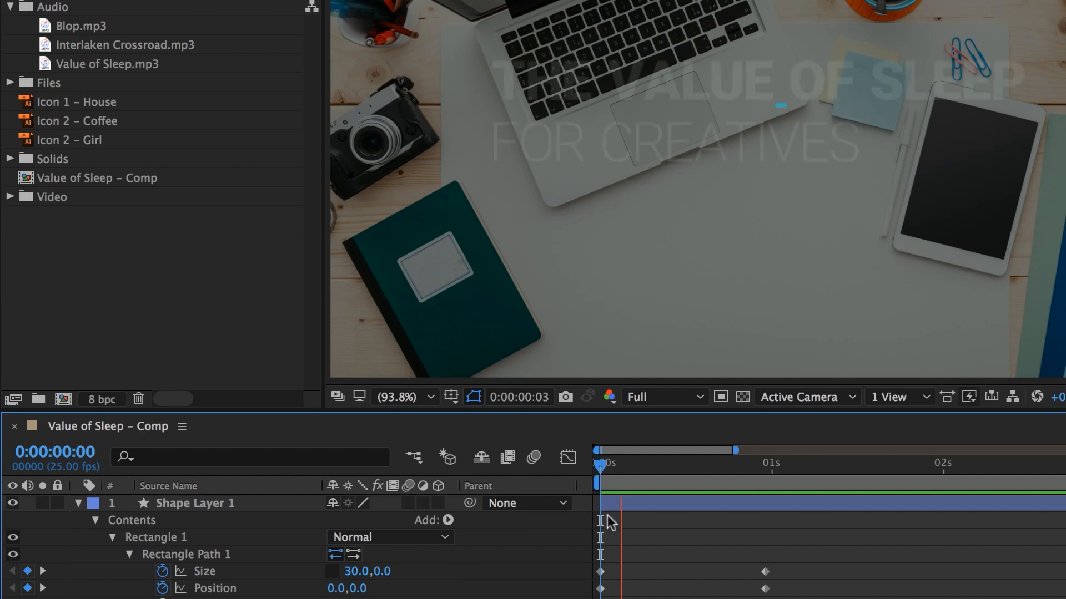
Stop the playback, collapse Shape Layer 1's properties and move the current time to 0:00:00:14
key(space)
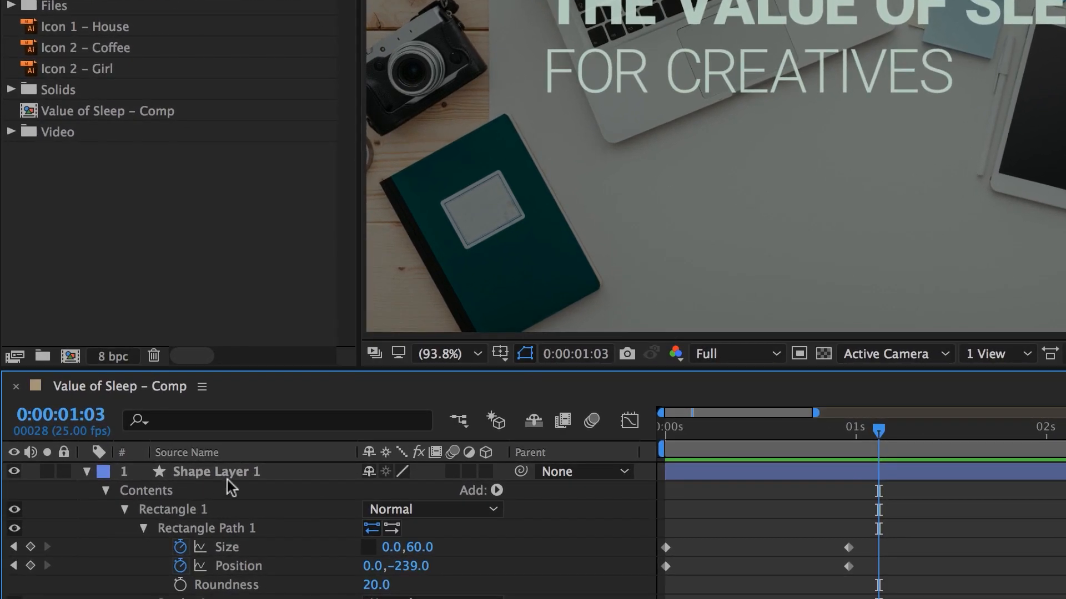
click(209, 502)
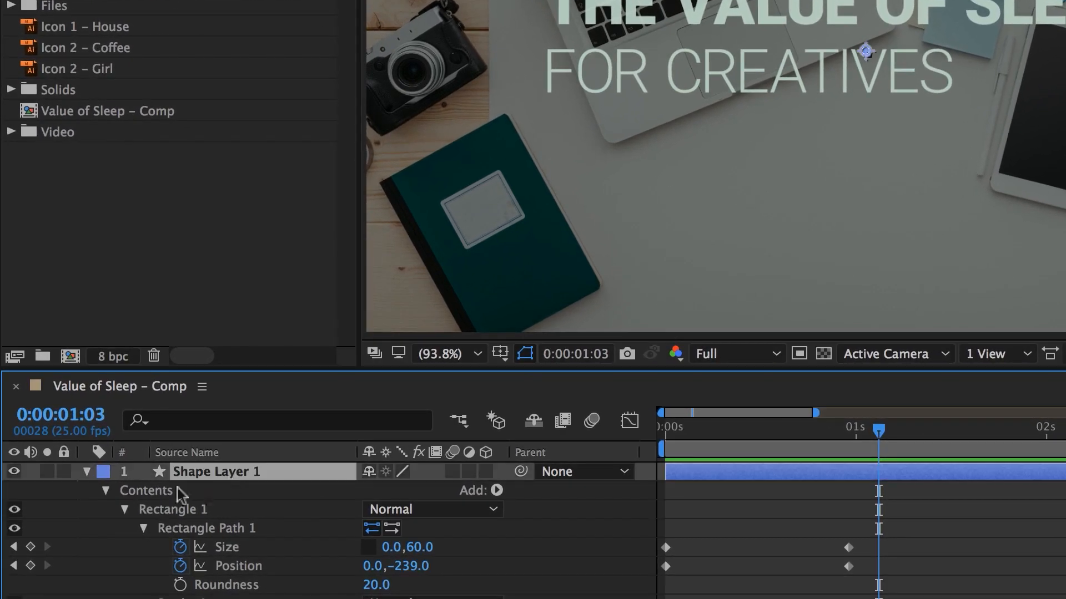
click(87, 473)
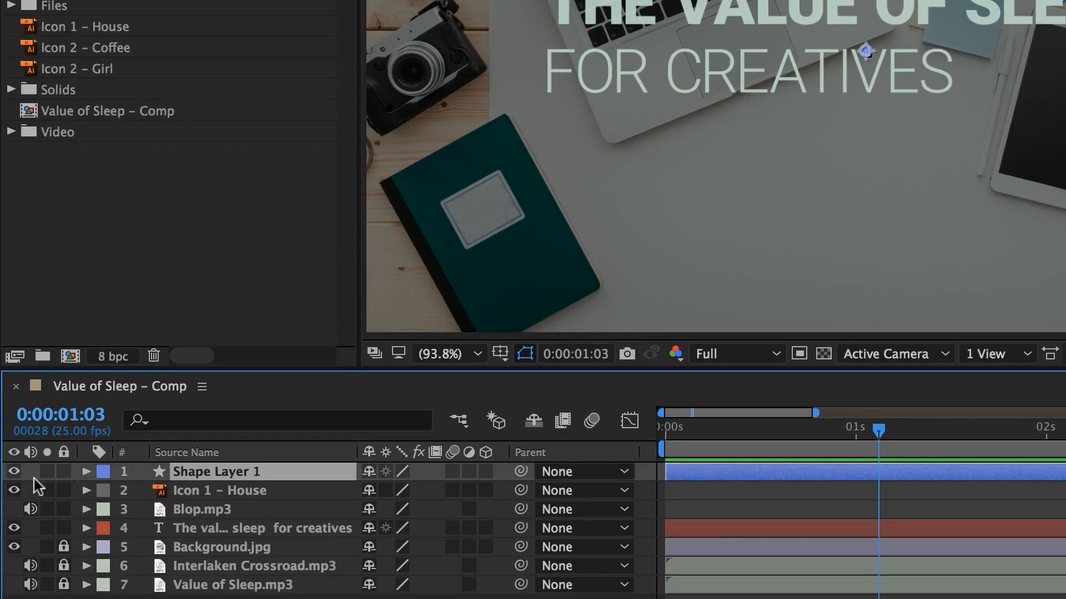
click(787, 430)
drag(787, 436, 771, 435)
Hide the Icon 1 - House, title text and Background.jpg layers and mute Blop.mp3, Interlaken Crossroad.mp3 and Value of Sleep.mp3
click(14, 490)
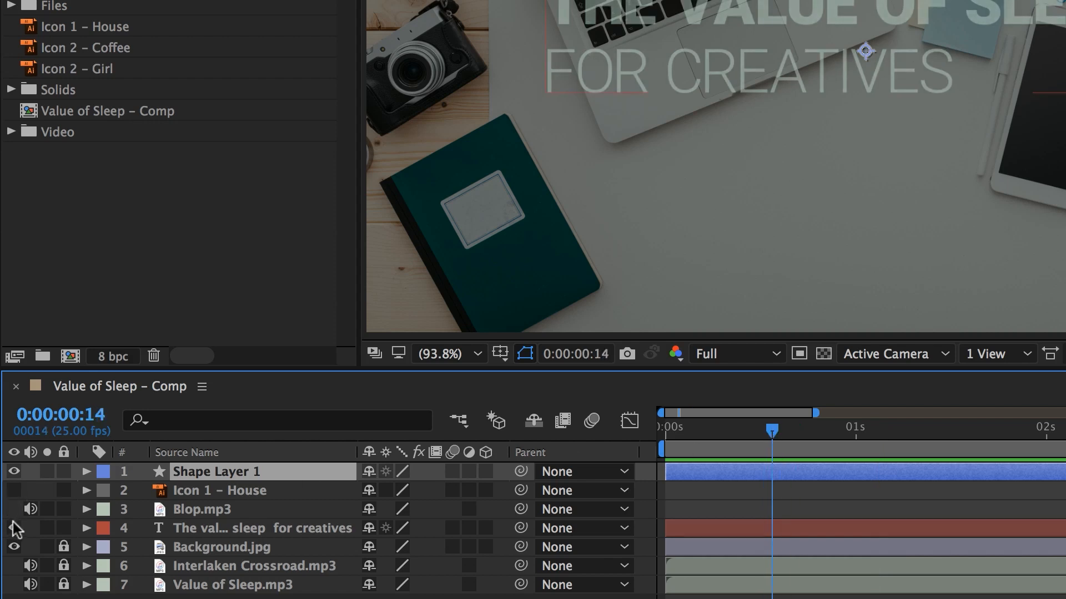
click(14, 527)
click(14, 547)
click(31, 509)
click(31, 565)
click(31, 585)
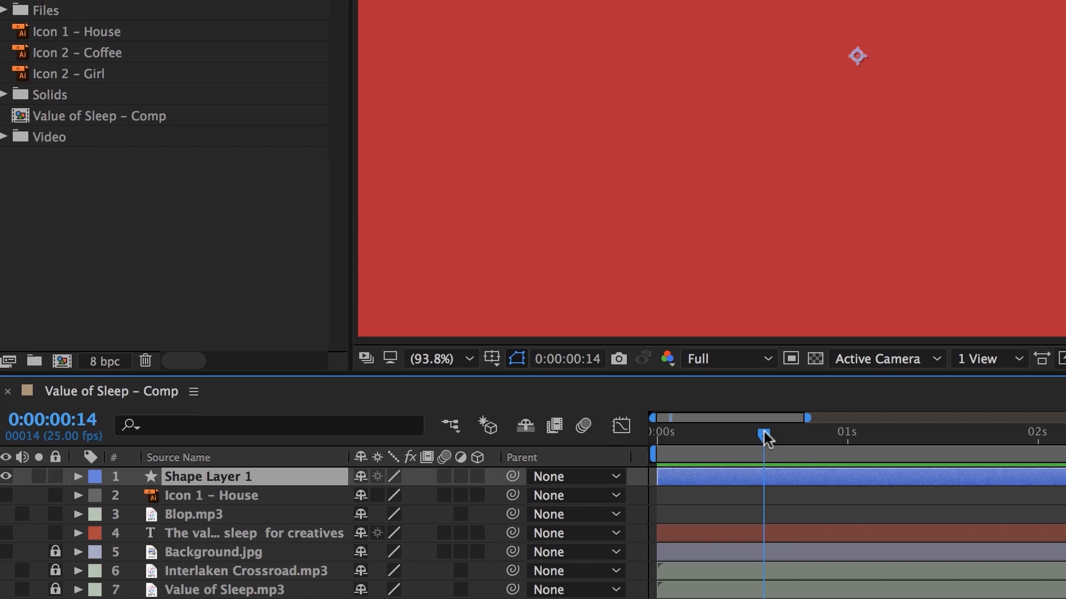
Play the isolated shape animation from 0:00:00:00
drag(772, 432, 665, 431)
key(space)
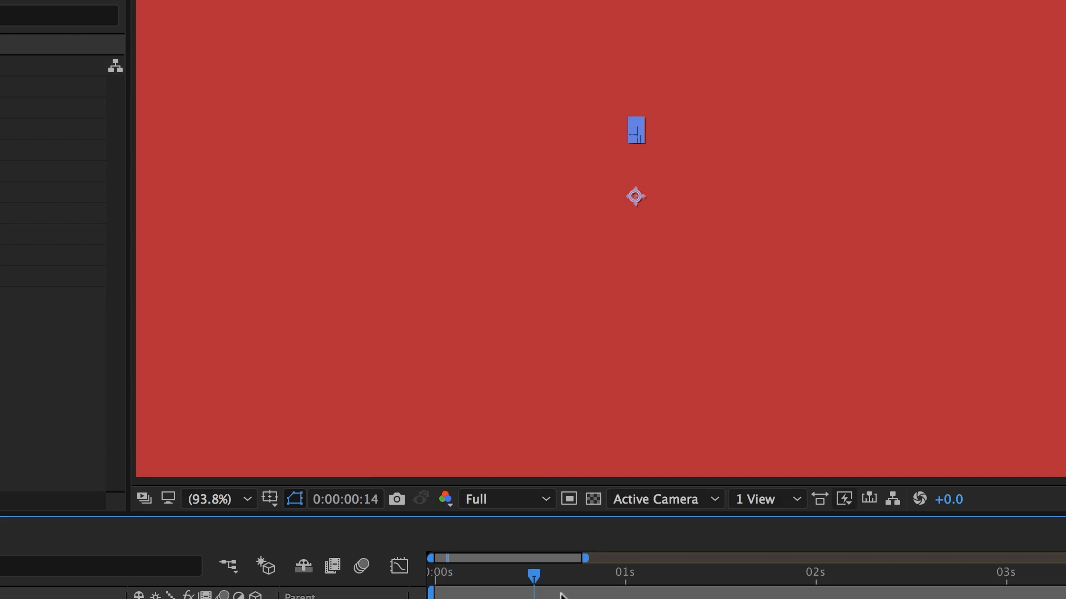
key(space)
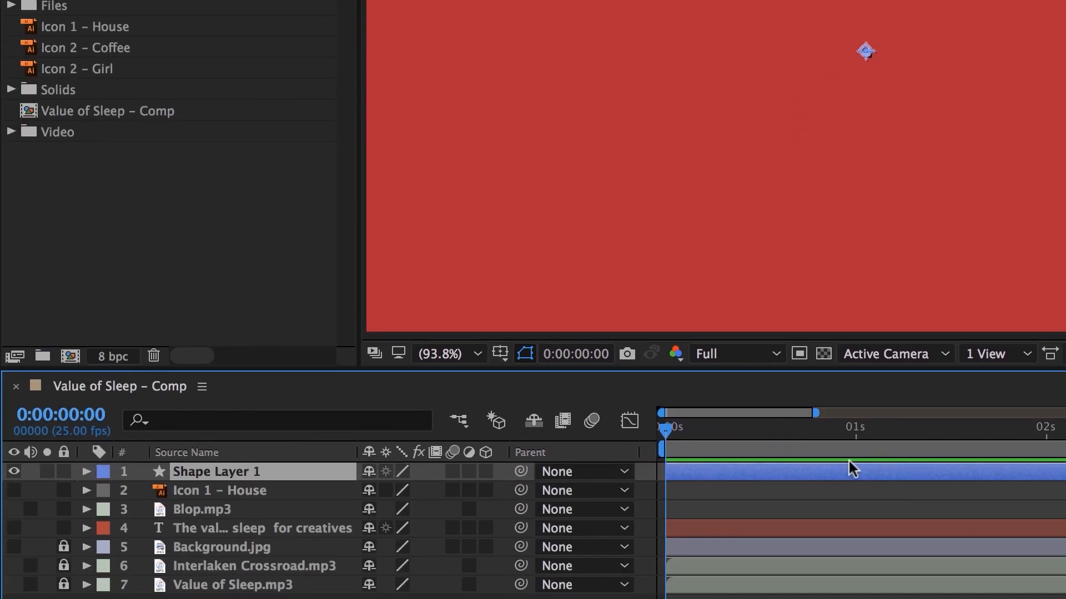
Reveal Shape Layer 1's keyframes and set the Size keyframes' incoming and outgoing velocity influence to 75%
key(u)
drag(871, 482, 661, 521)
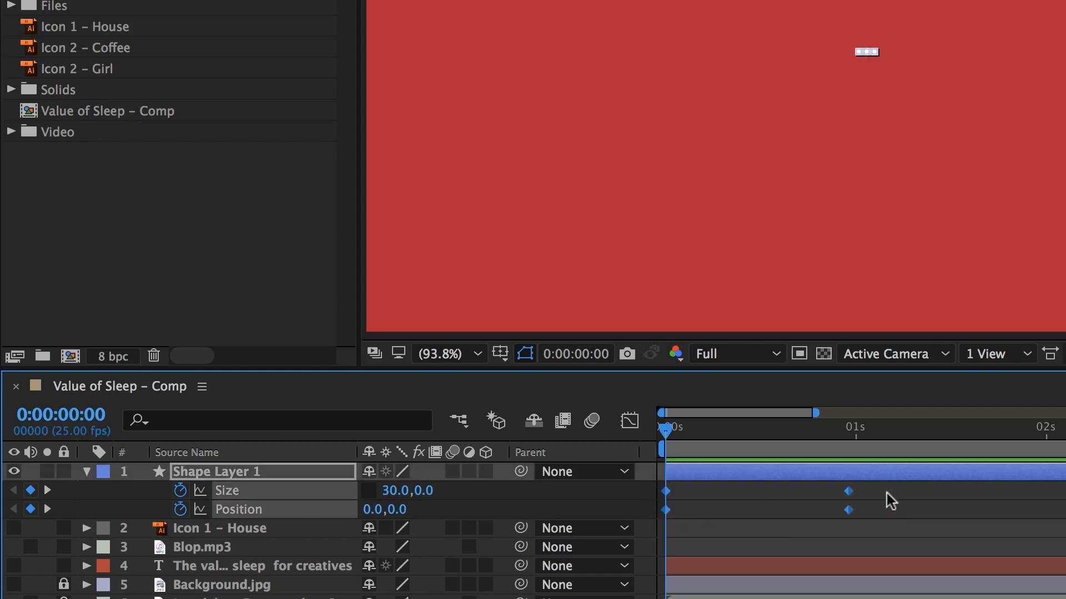
right_click(848, 506)
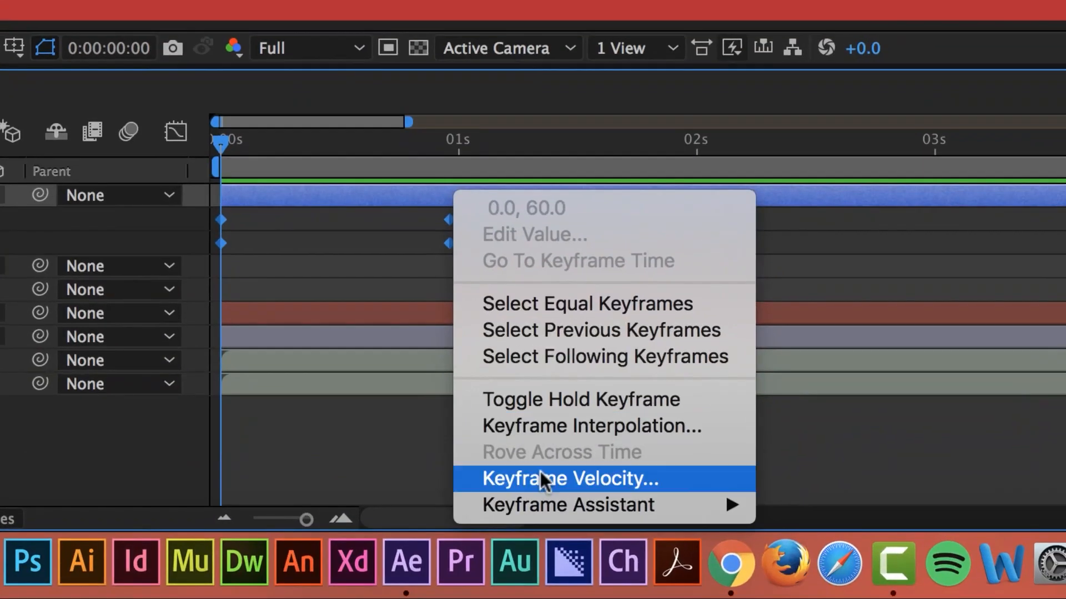
click(541, 478)
click(225, 206)
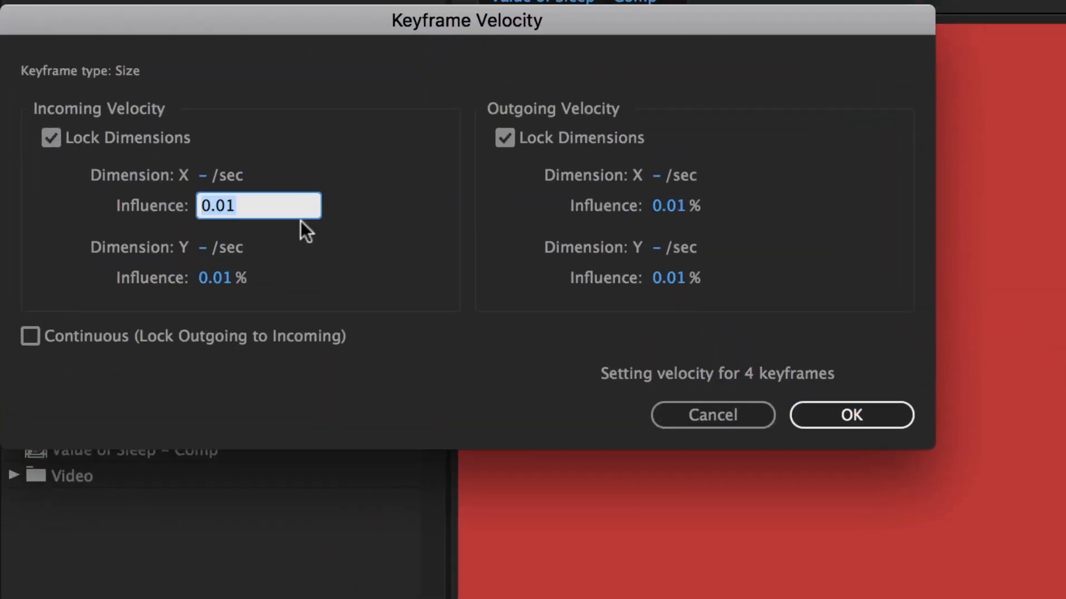
text(75)
key(Tab)
key(Tab)
key(Tab)
key(Tab)
key(Tab)
text(75)
key(Tab)
click(863, 424)
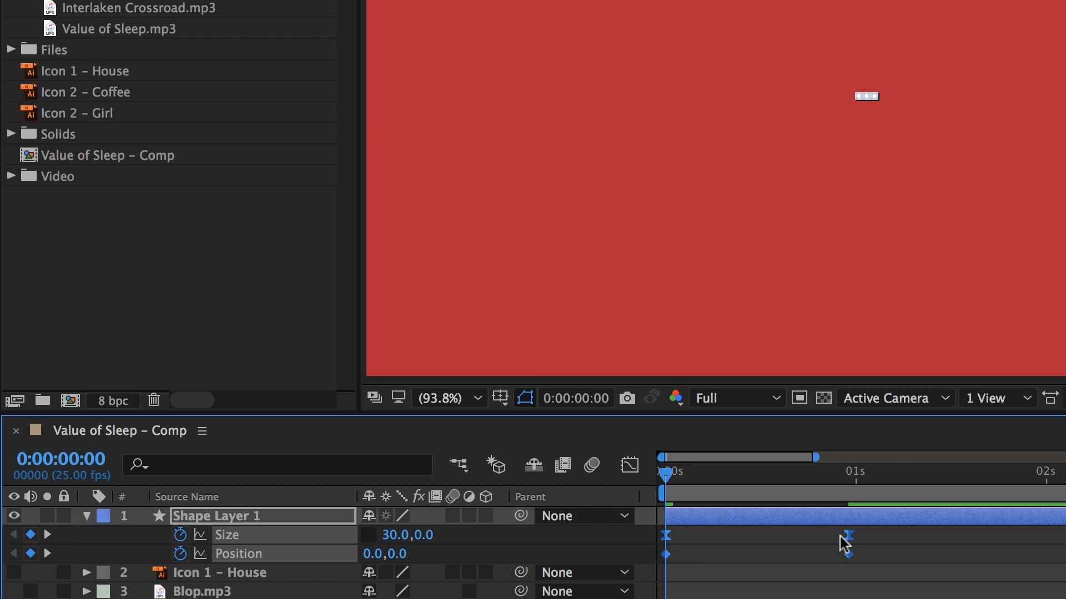
Set the incoming and outgoing velocity influence of both Position keyframes of Shape Layer 1 to 75%
click(888, 562)
click(849, 554)
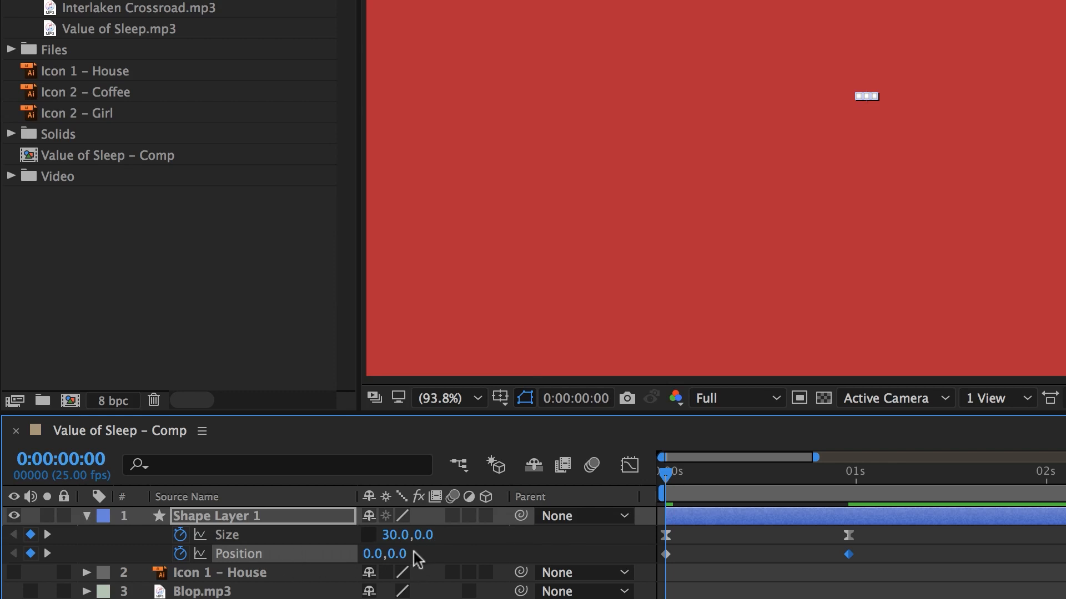
click(664, 554)
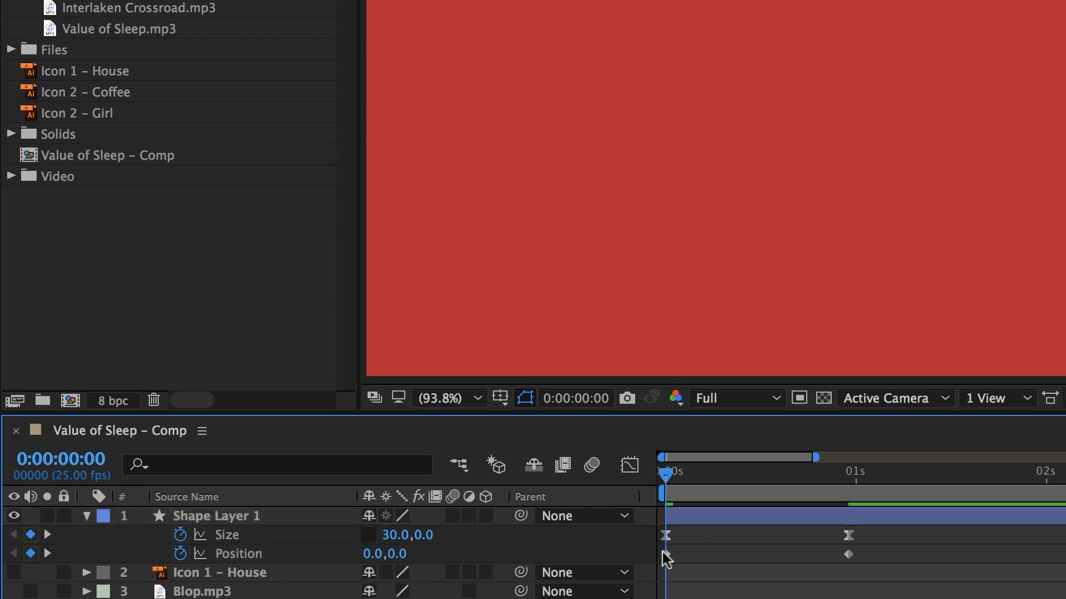
click(665, 555)
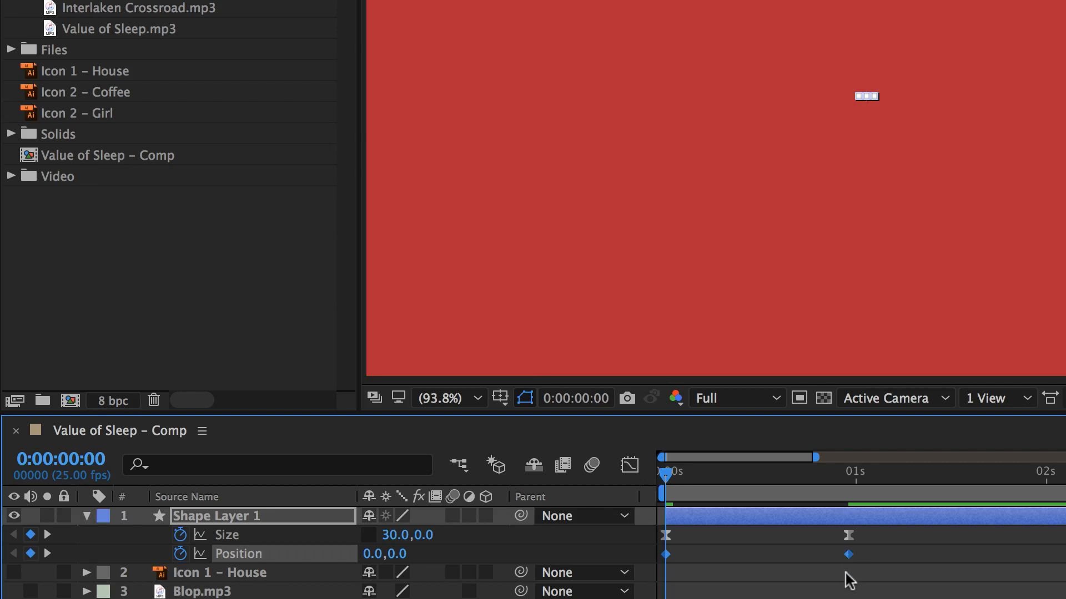
right_click(848, 554)
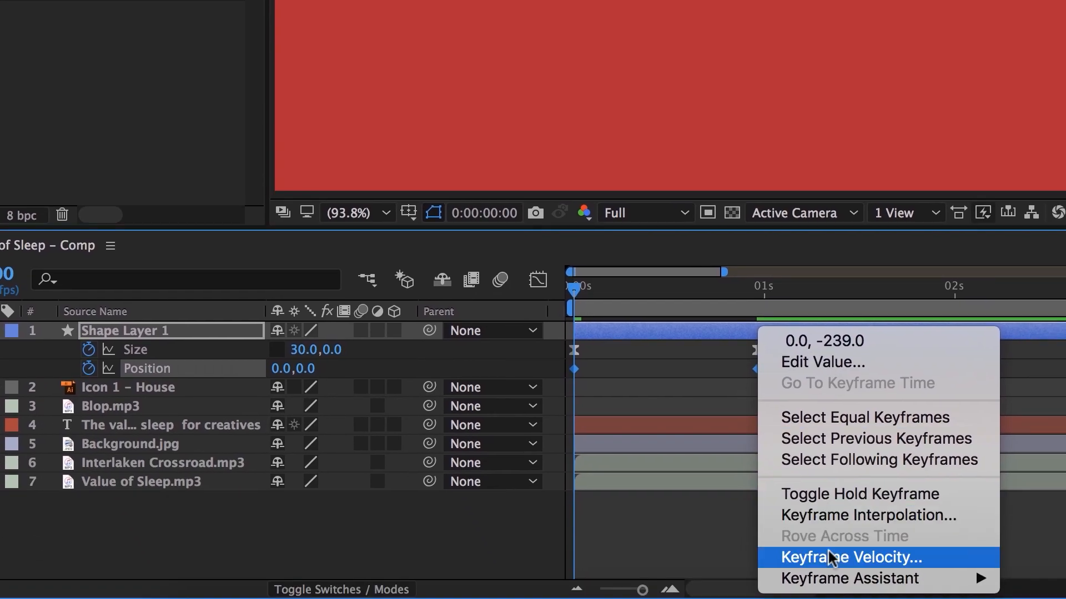
click(829, 555)
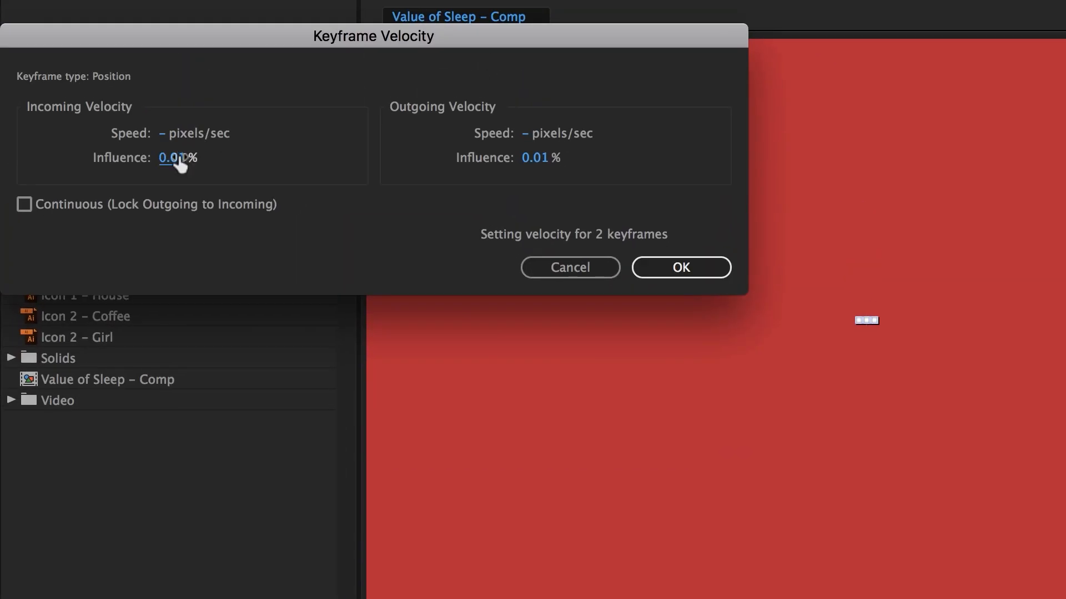
click(181, 162)
text(75)
key(Tab)
key(Tab)
text(75)
key(Return)
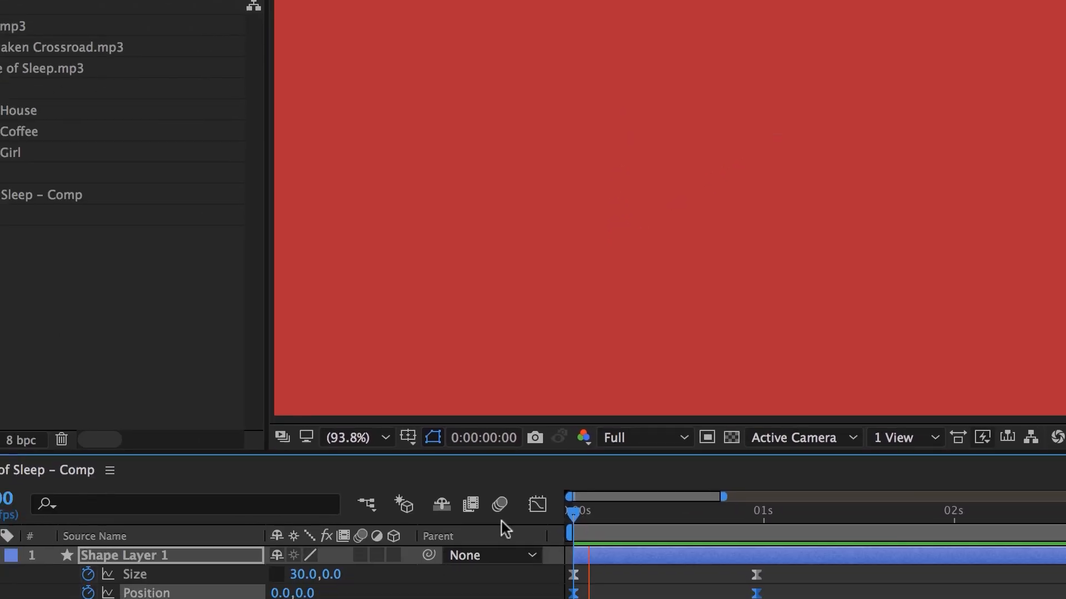
Move to 0:00:00:12, expand Shape Layer 1's contents and add a Repeater
drag(732, 502, 686, 549)
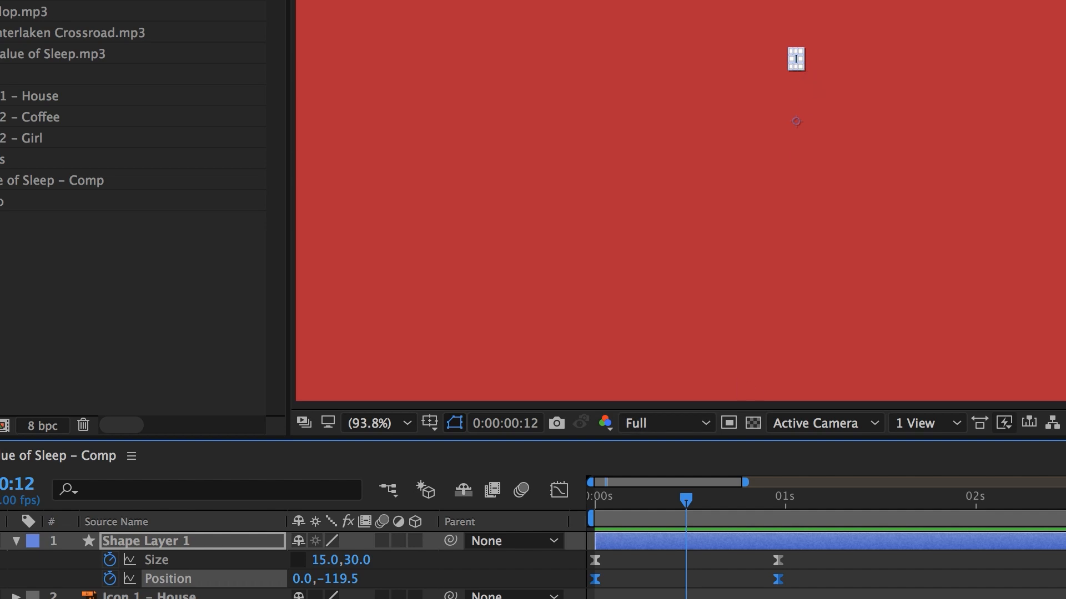
click(160, 542)
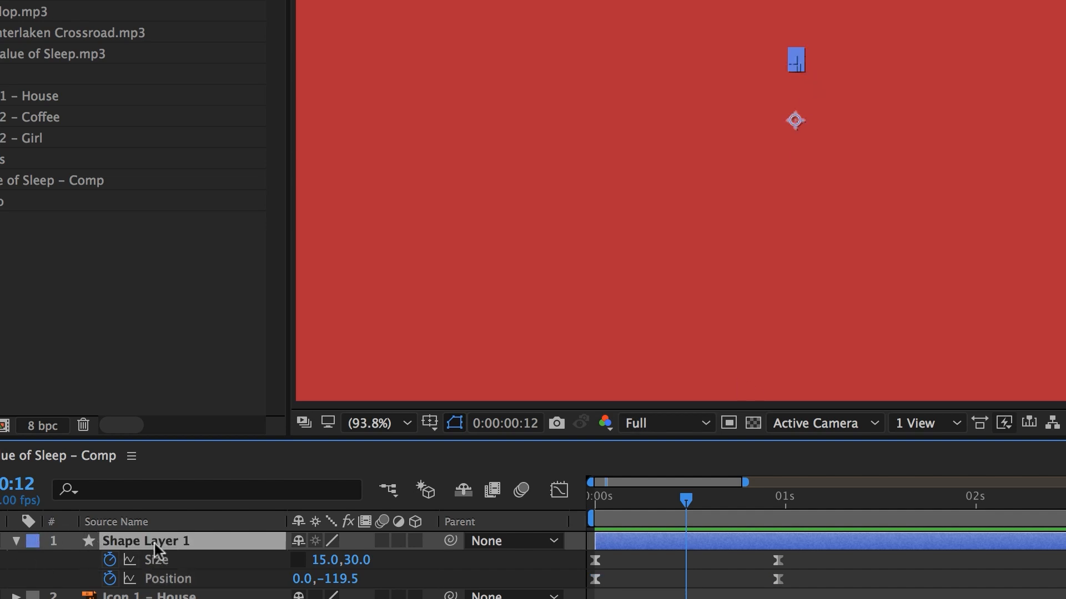
click(16, 541)
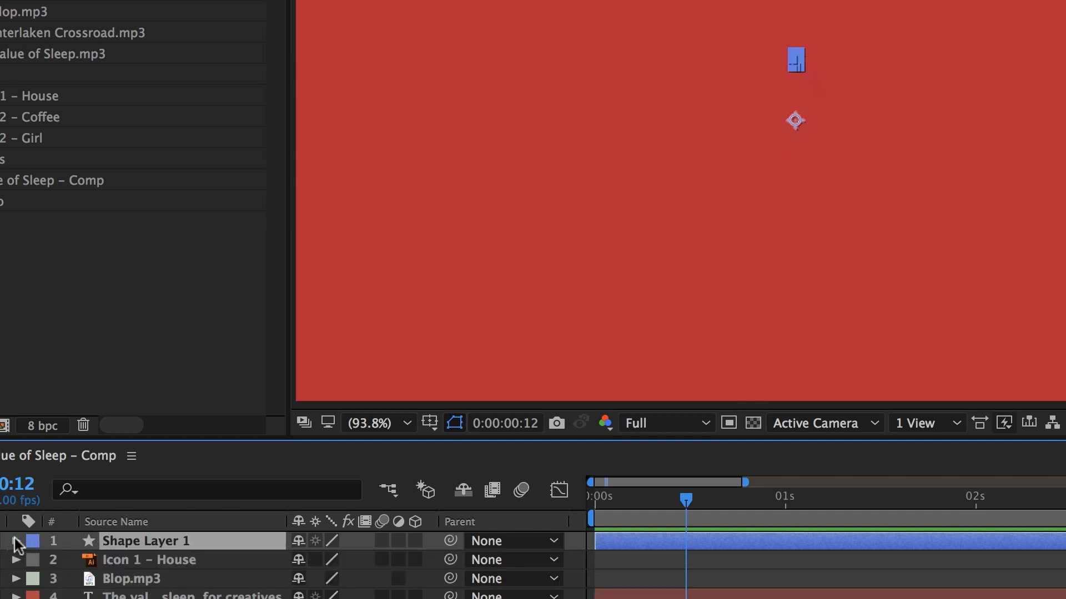
click(17, 541)
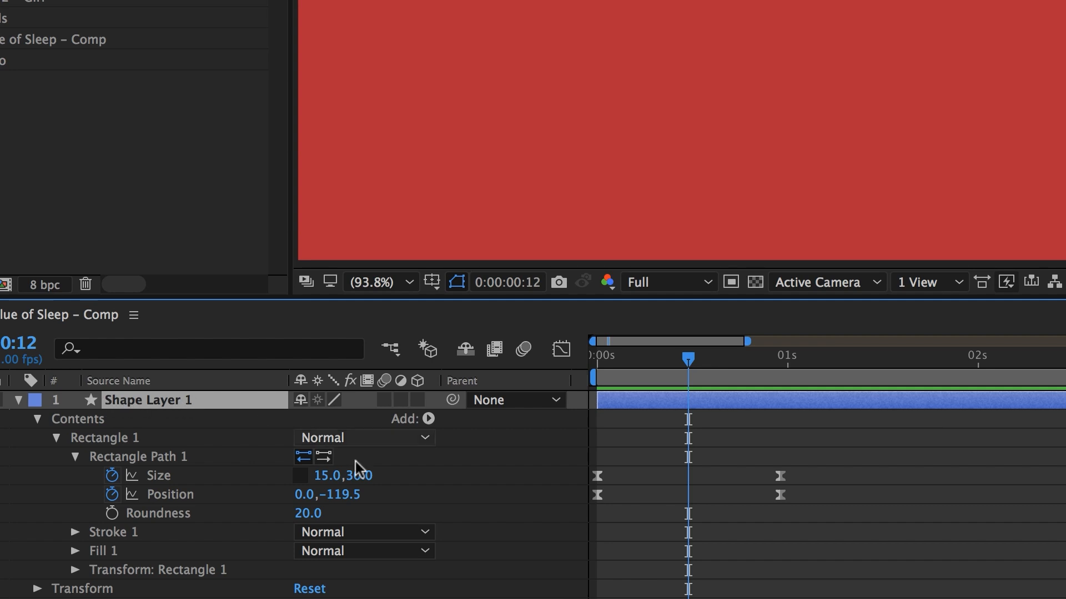
click(429, 420)
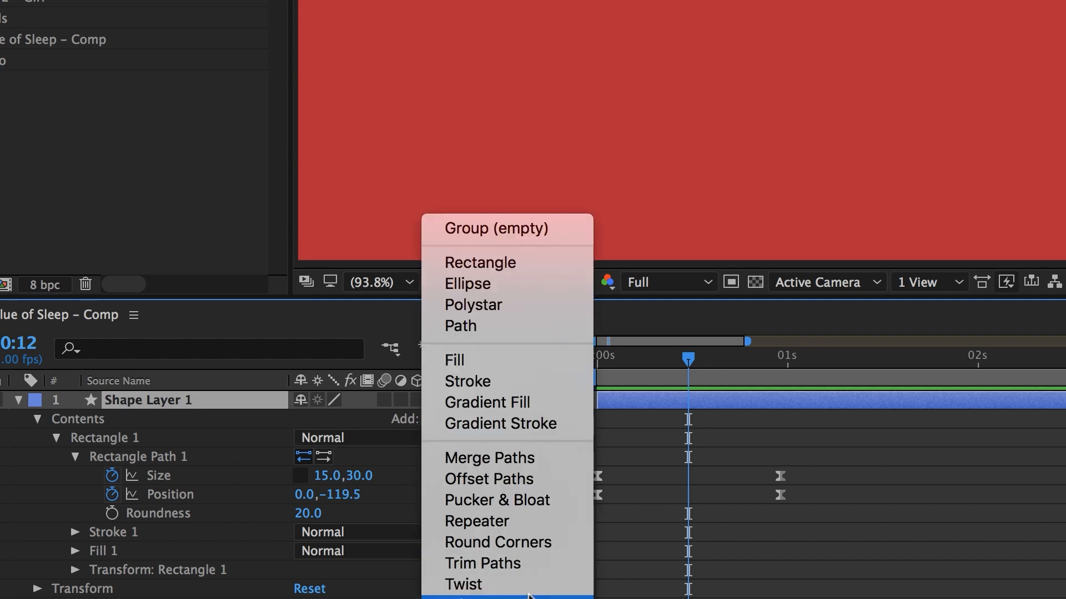
click(499, 522)
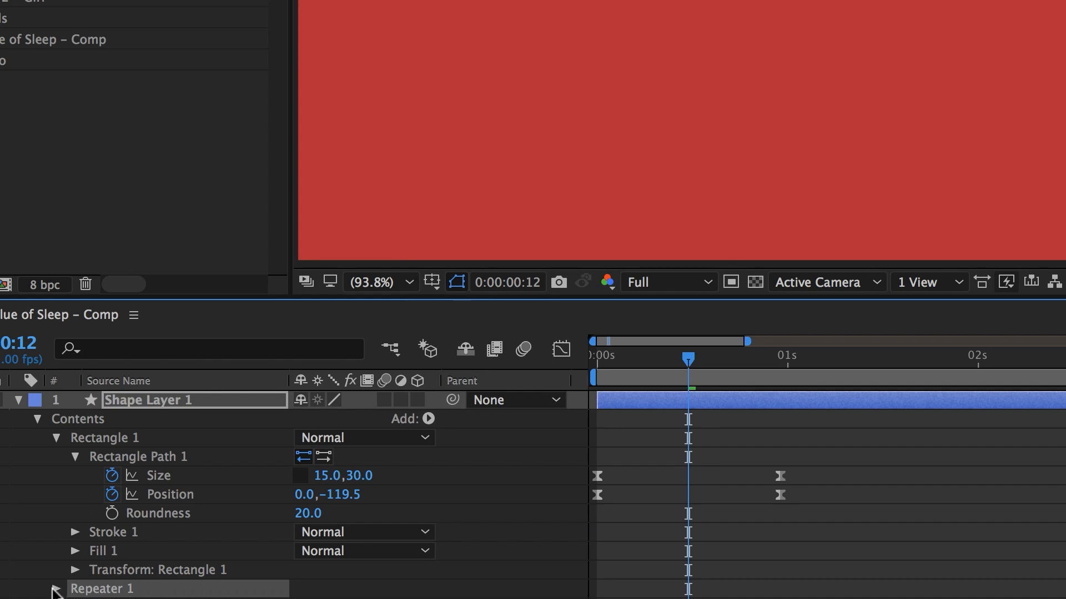
Preview the repeated shape, move to 0:00:00:11 and set the Repeater's number of copies to 13
key(space)
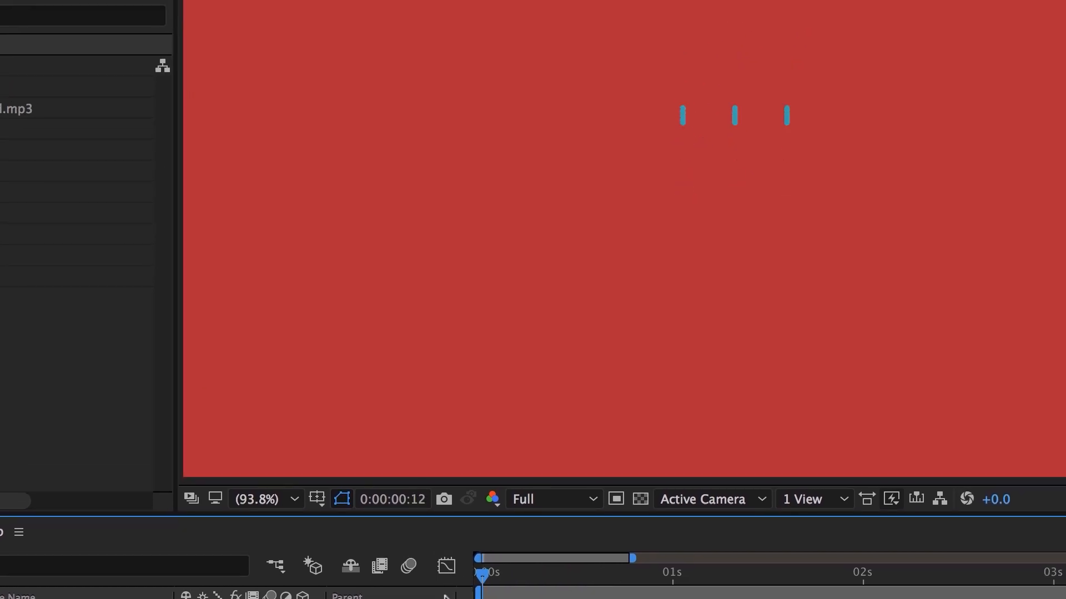
drag(606, 574, 567, 586)
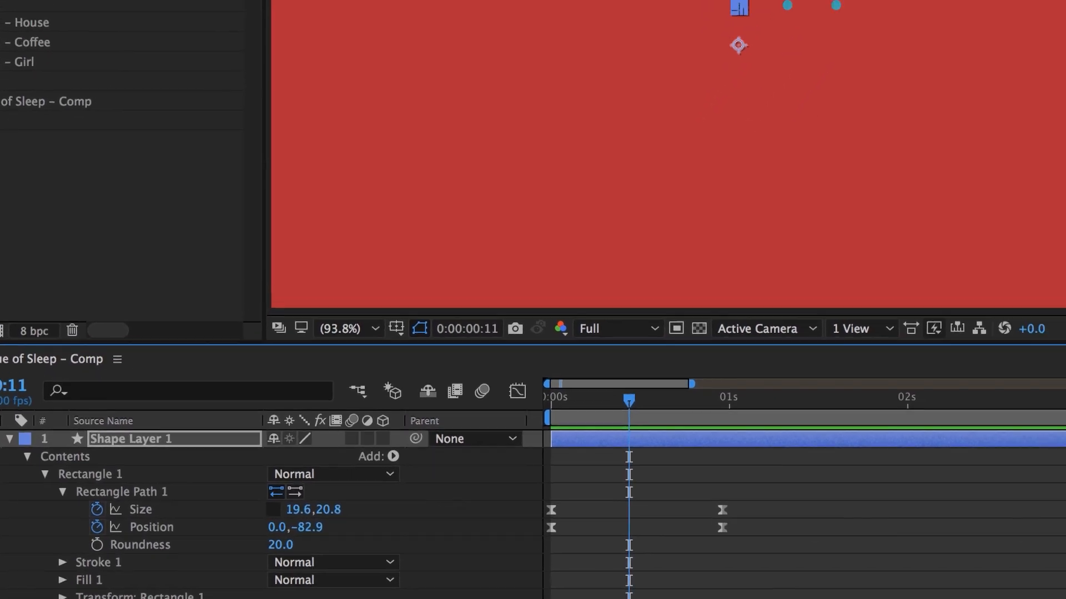
scroll(188, 498, down, 4)
click(86, 468)
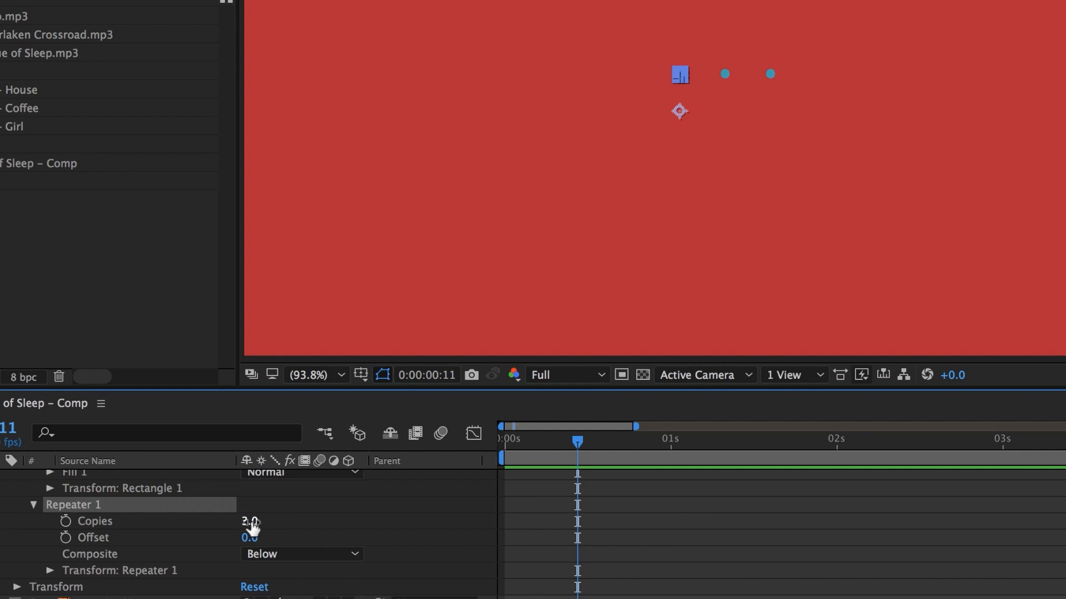
click(250, 522)
text(13)
key(Tab)
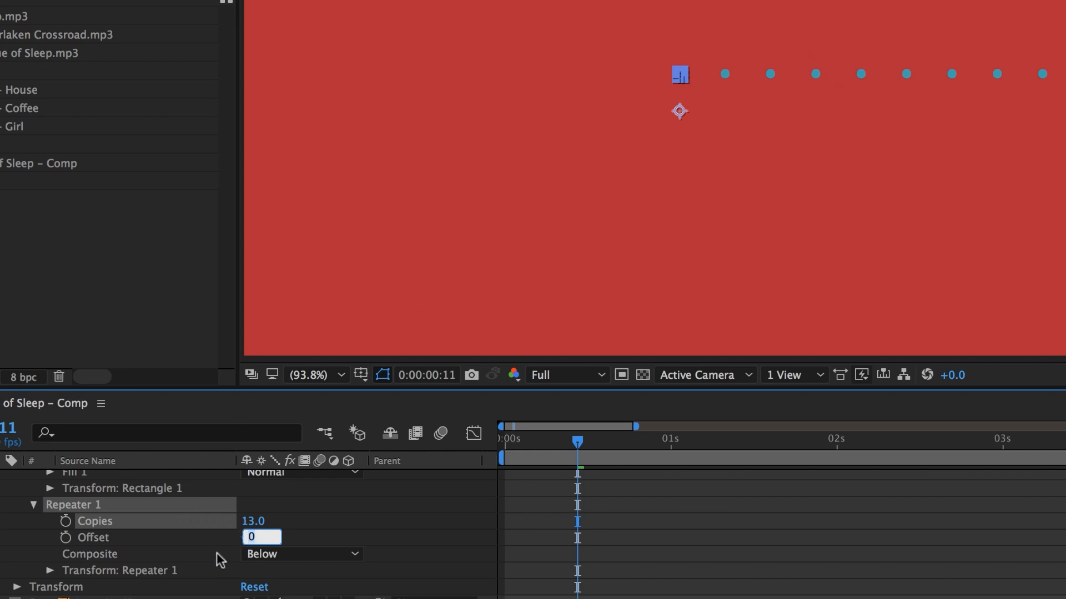
Play the animation of the repeated shapes and return to 0:00:00:11
click(520, 442)
key(space)
click(572, 442)
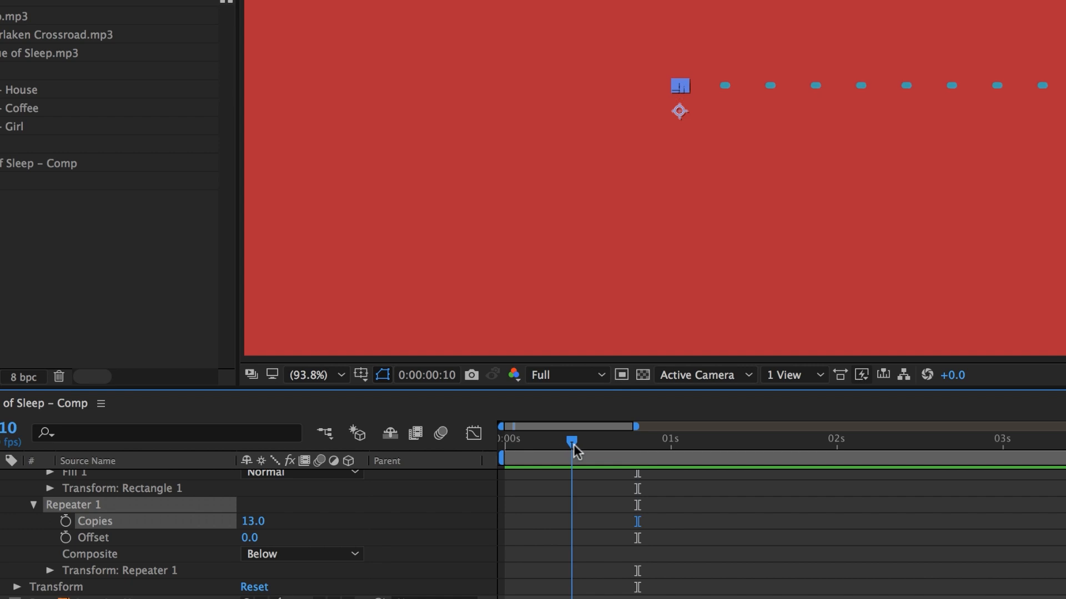
drag(574, 443, 577, 443)
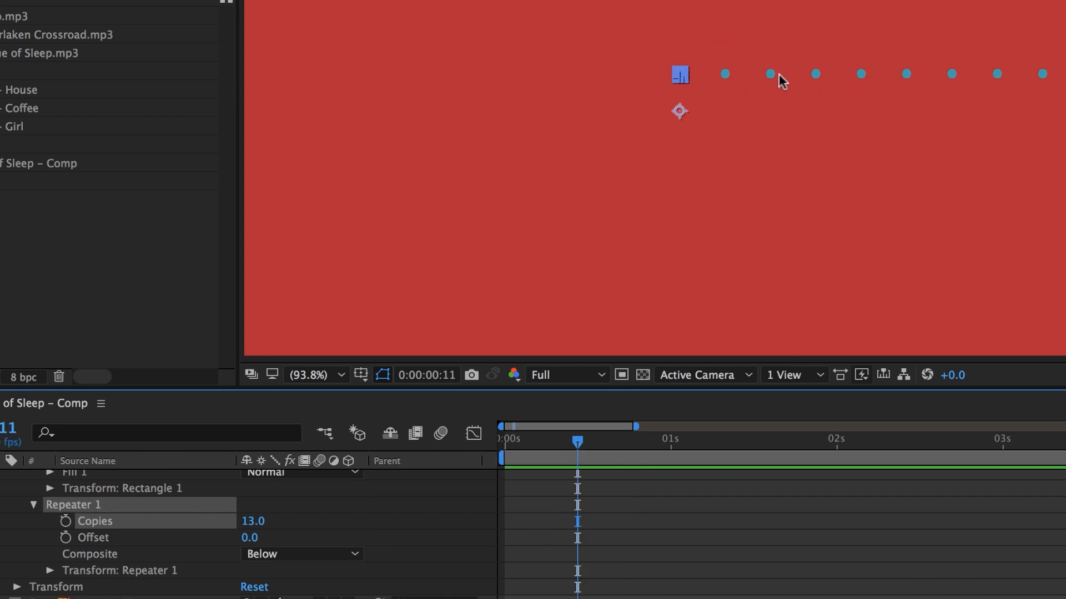
Set the X position in the Repeater's transform properties to 0
click(49, 570)
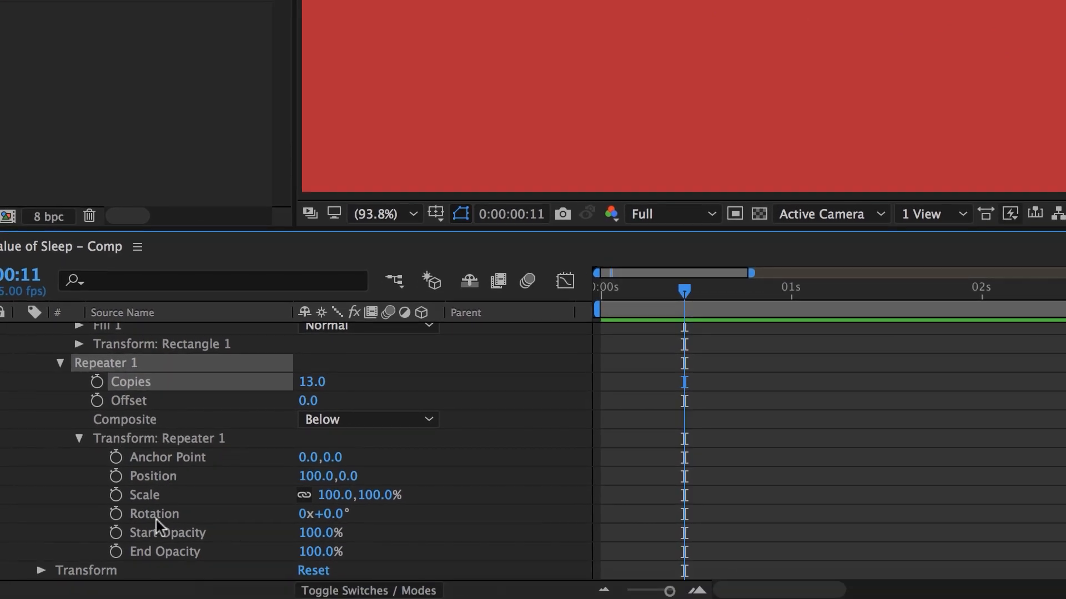
click(316, 476)
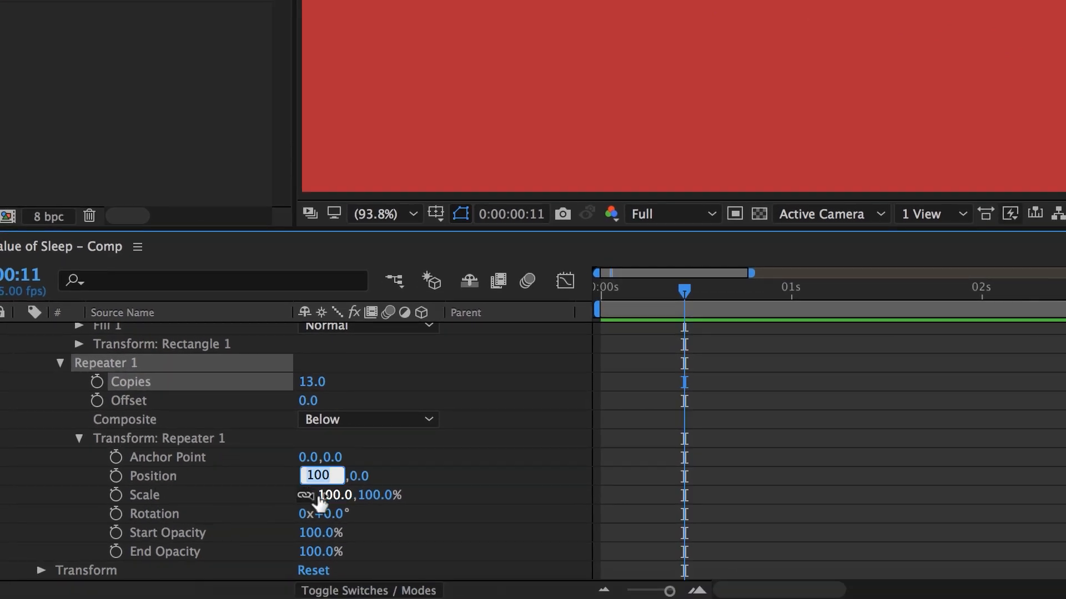
text(0)
key(Return)
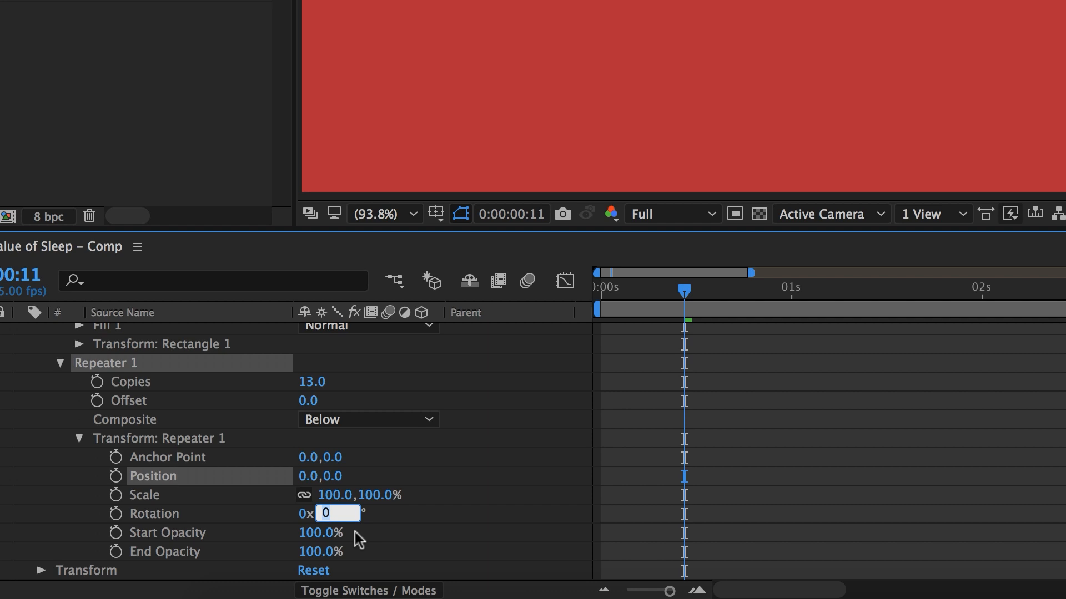
Set the Repeater's rotation to 360/13 degrees and play the circle burst from 0:00:00:00
text(360)
text(/13)
key(Return)
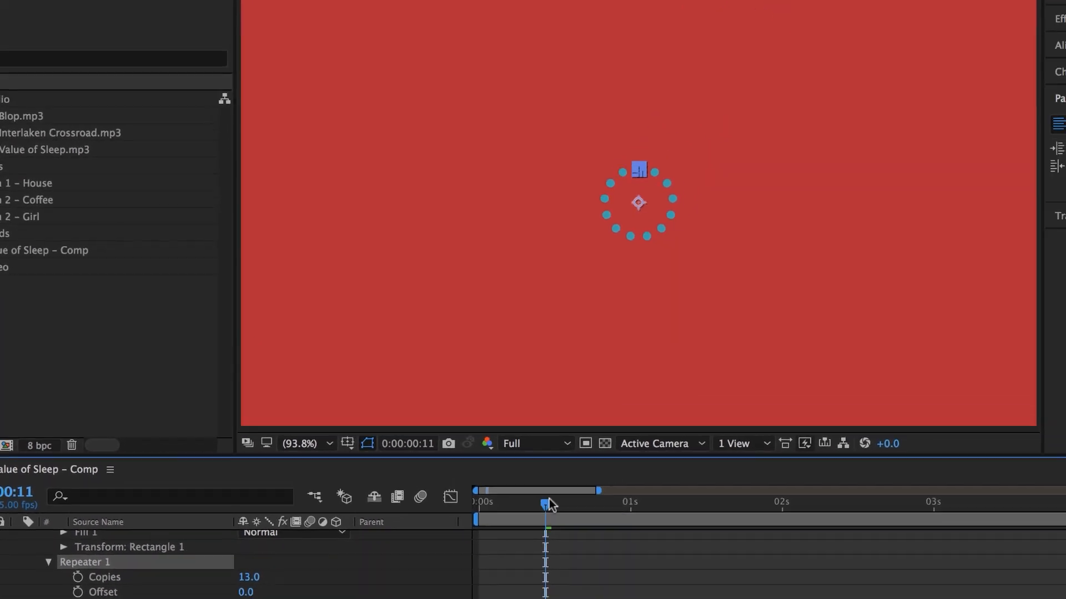
drag(690, 283, 541, 296)
key(space)
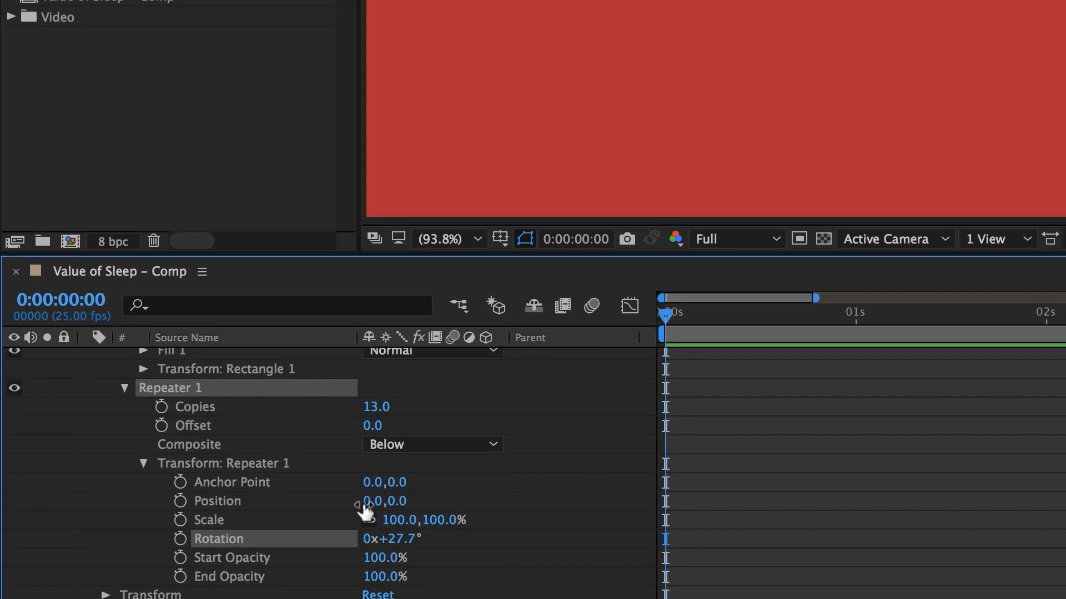
Set the X position in the Repeater's transform properties to 100
click(372, 501)
text(100)
key(Return)
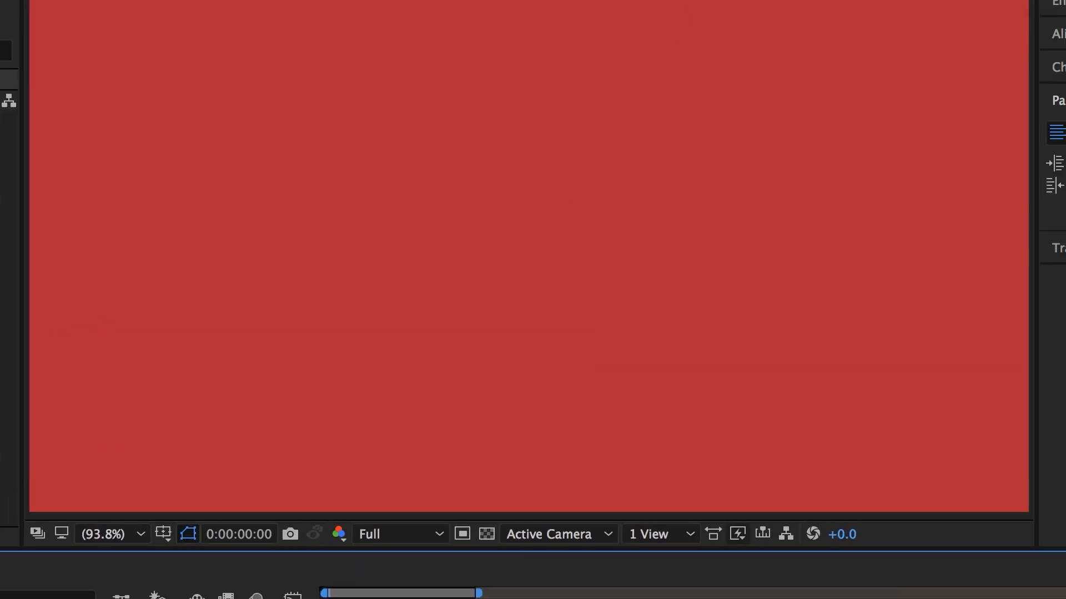
Play the circle burst animation from 0:00:00:00 and stop at 0:00:01:05
key(space)
key(space)
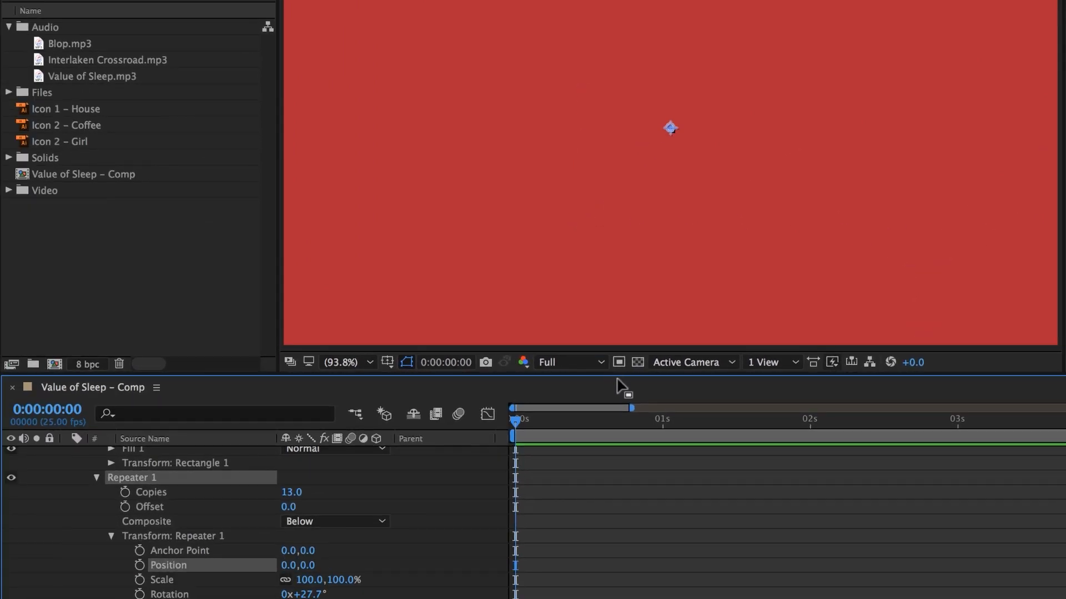
key(space)
key(space)
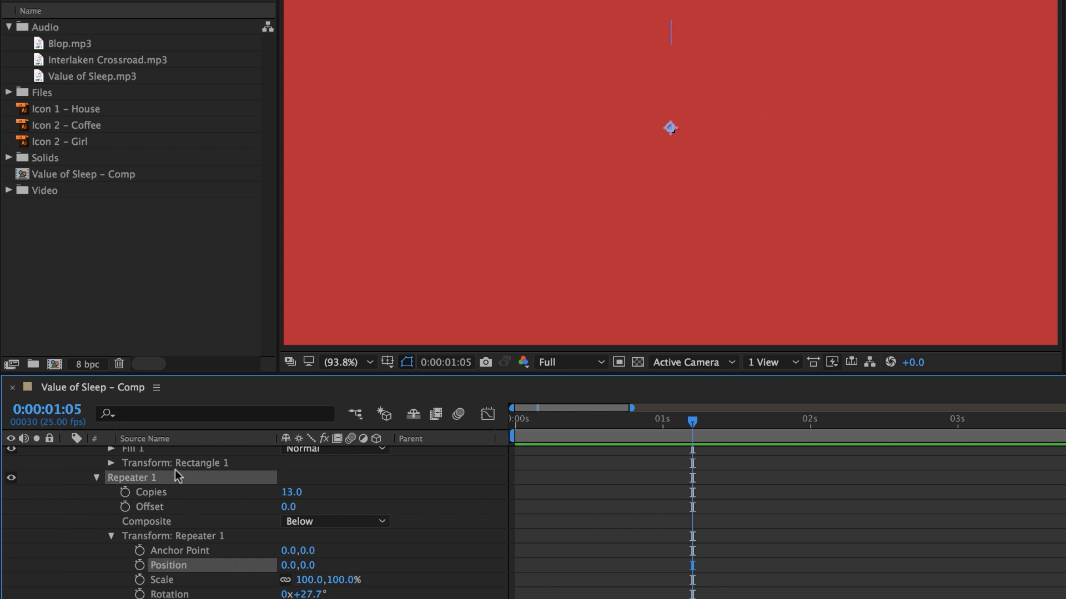
Collapse Shape Layer 1, show the house icon, title text and background layers, and turn the three audio layers back on
scroll(143, 497, up, 4)
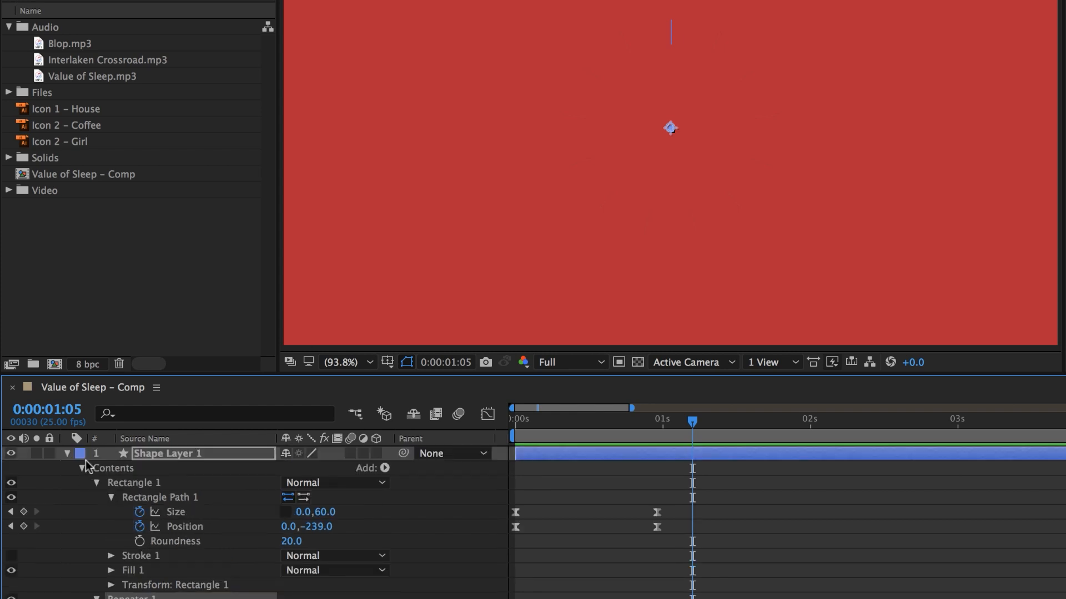
click(67, 454)
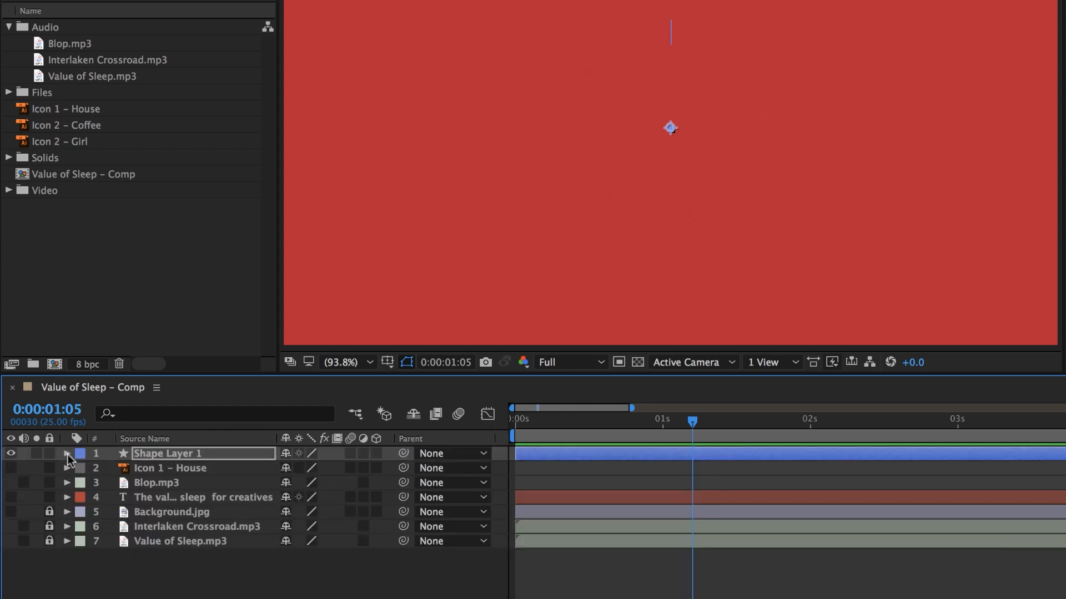
drag(11, 468, 11, 511)
click(23, 482)
click(23, 526)
click(24, 541)
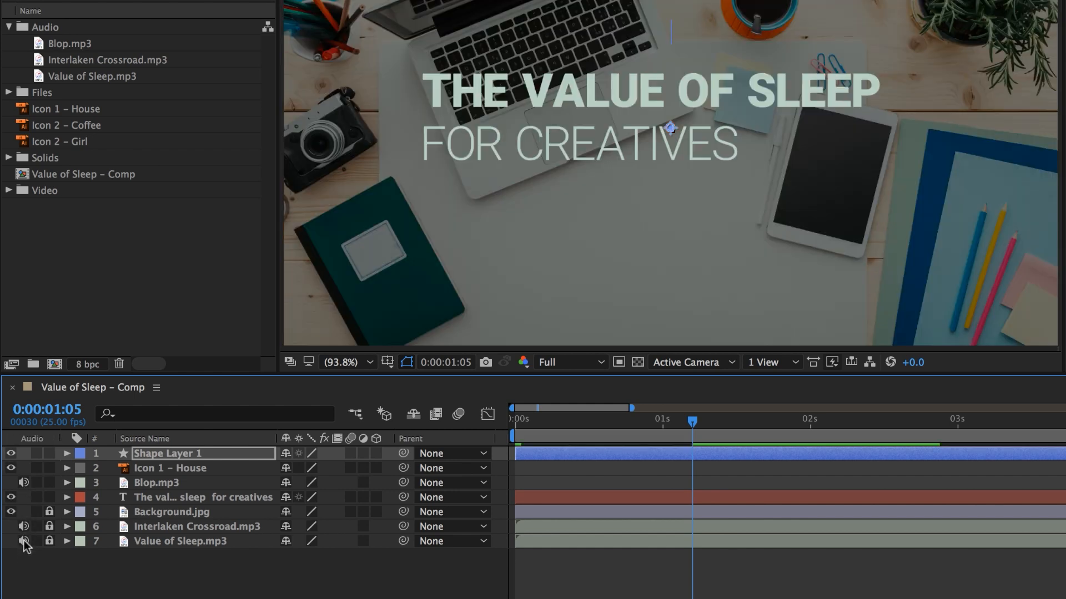
Return to 0:00:00:00, collapse Shape Layer 1's Rectangle 1 and Repeater 1 groups, and expand the layer's Transform properties
click(642, 455)
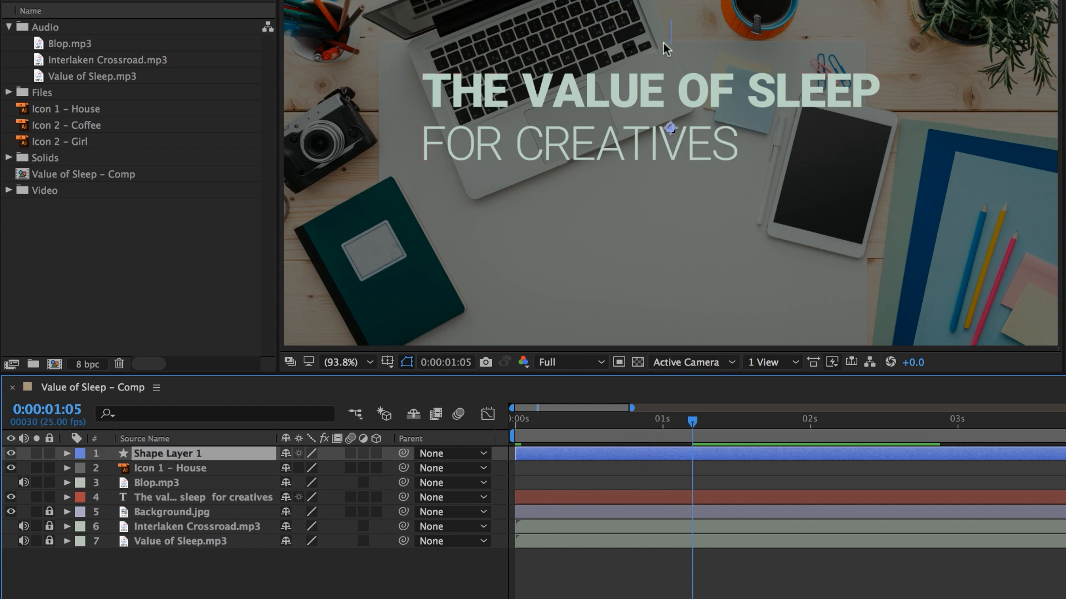
drag(674, 422, 429, 422)
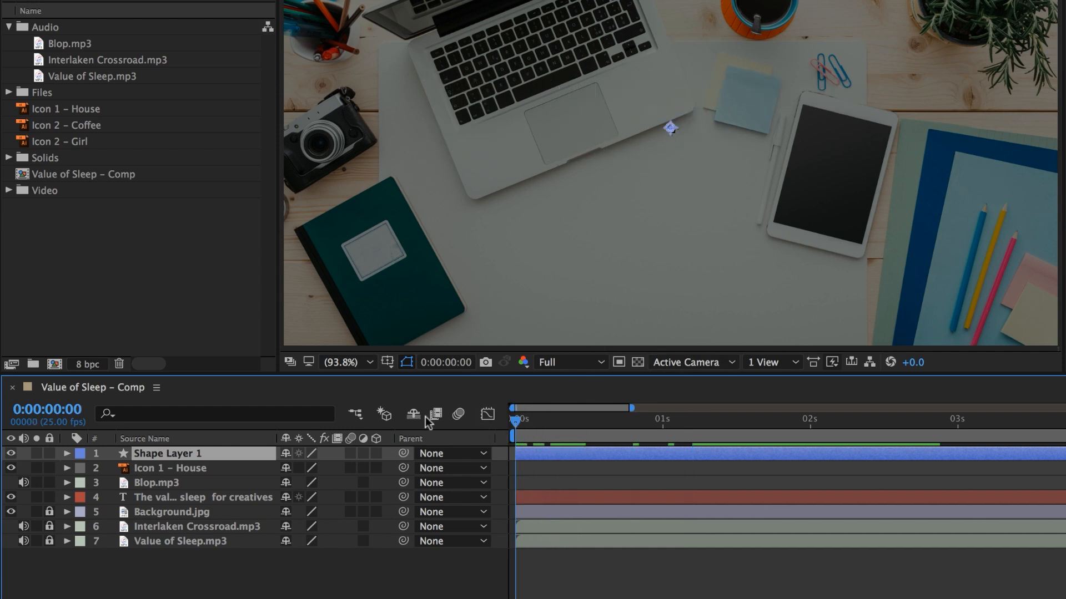
click(68, 453)
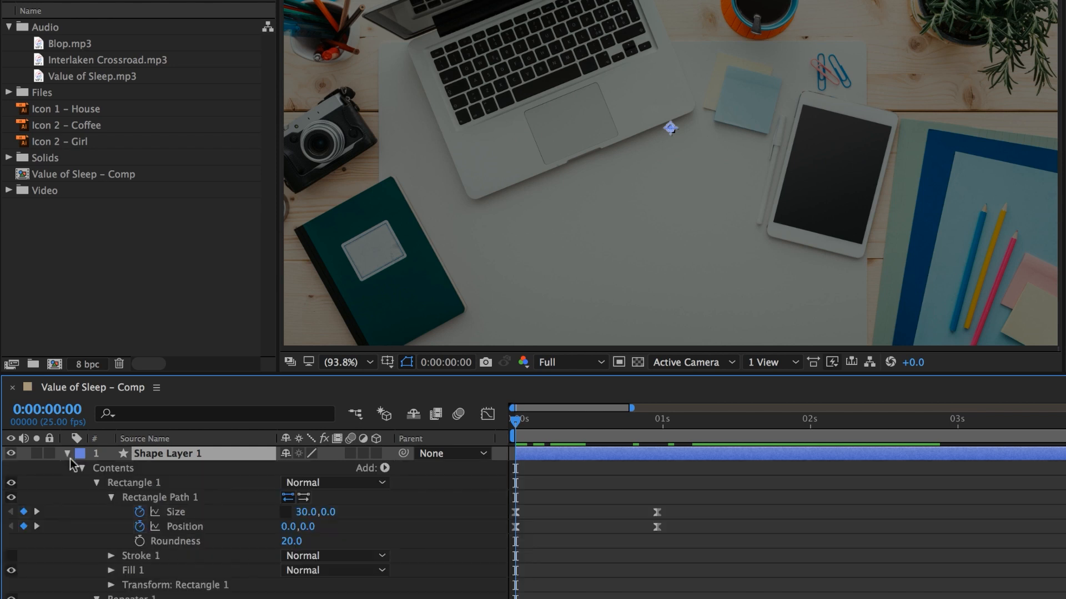
click(96, 497)
click(117, 513)
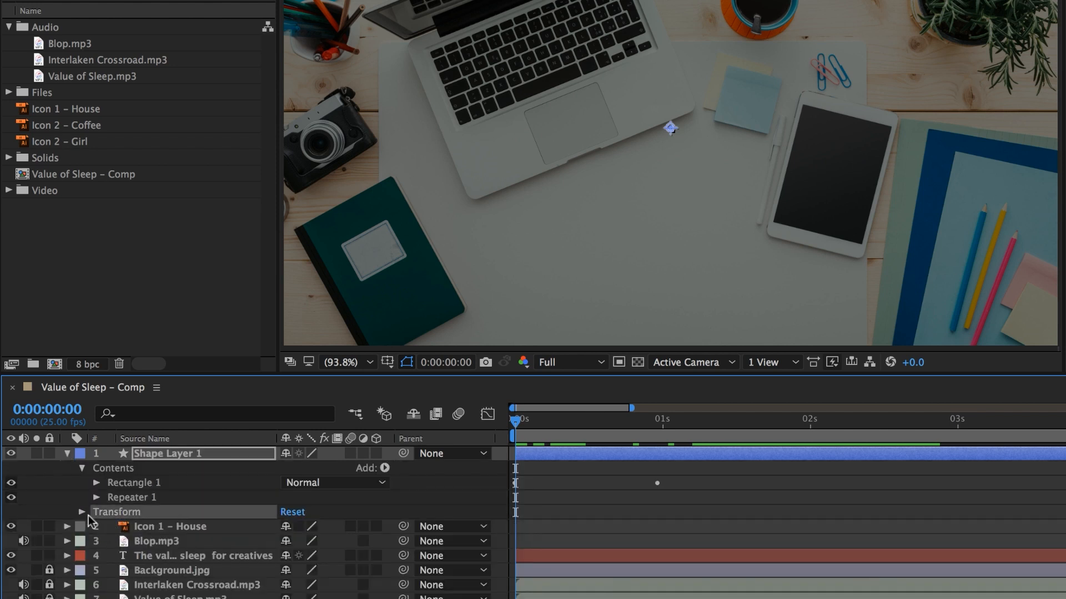
click(82, 513)
mouse_move(293, 543)
mouse_down()
mouse_move(255, 541)
mouse_move(293, 541)
mouse_up()
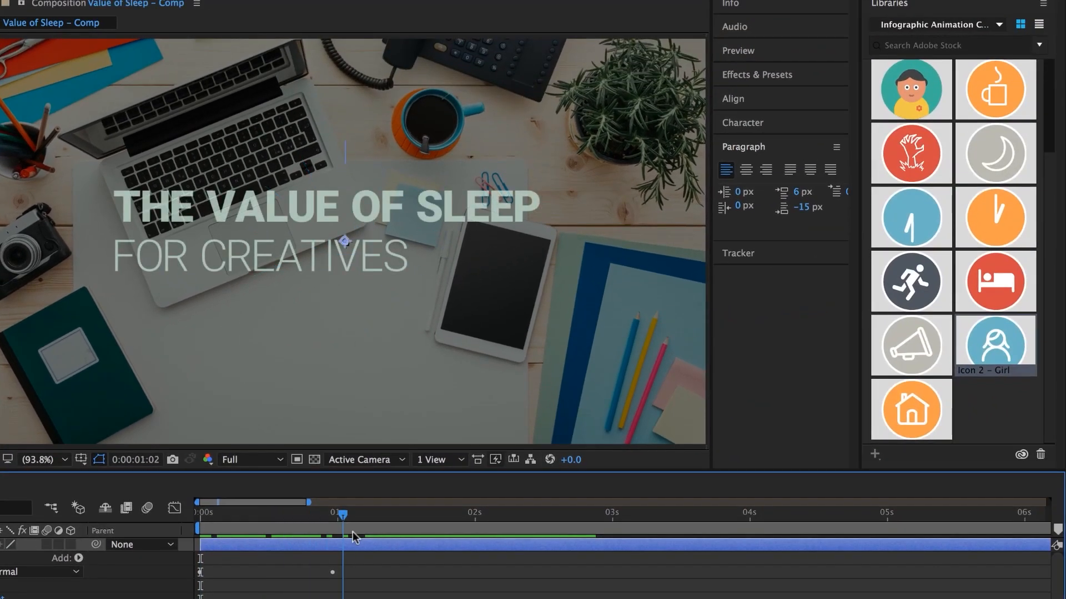
Move Shape Layer 1 in time to start at about 0:00:05:07, just before the house icon appears, and preview the timing
drag(353, 537, 1008, 577)
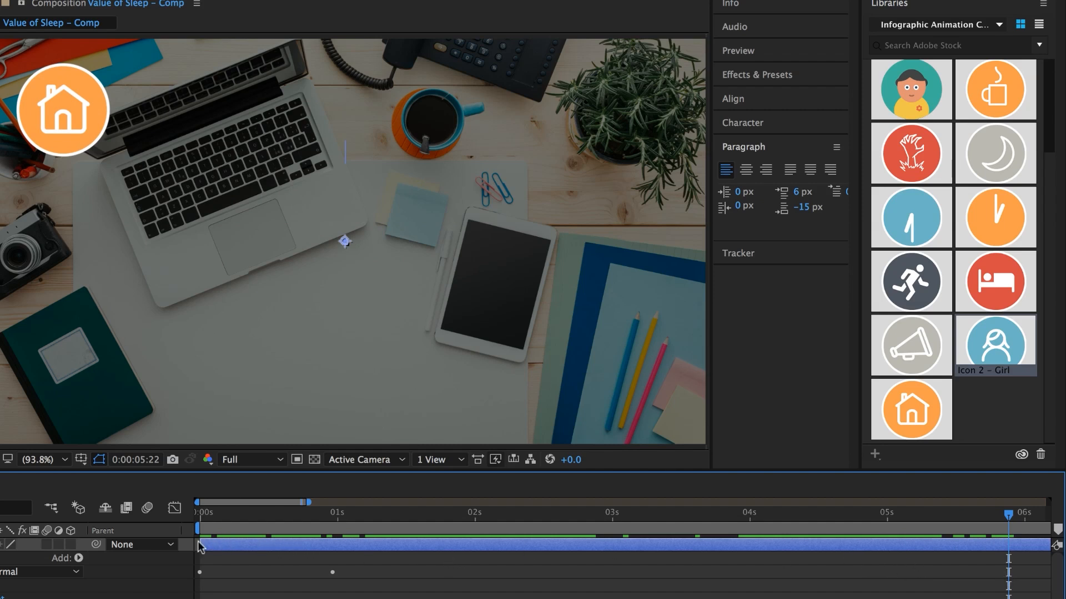
drag(221, 545, 964, 552)
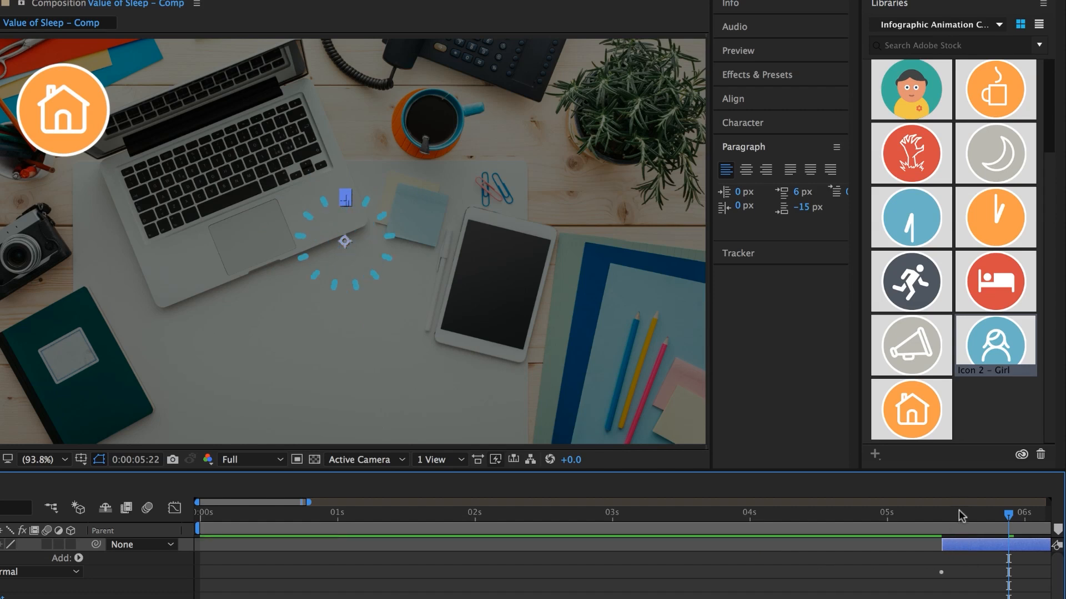
click(925, 515)
key(space)
key(space)
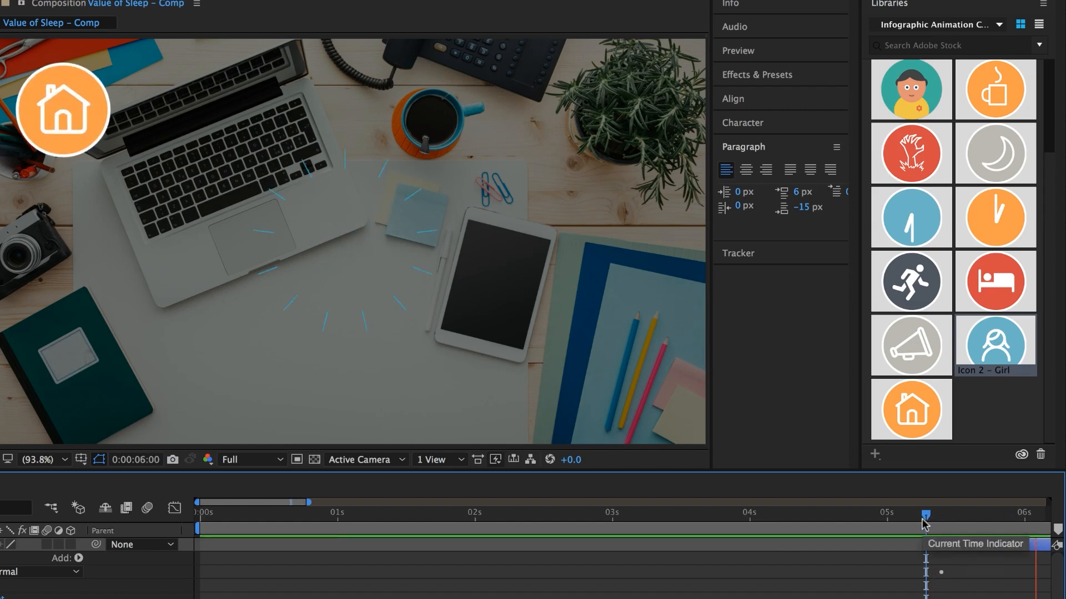
drag(578, 547, 561, 546)
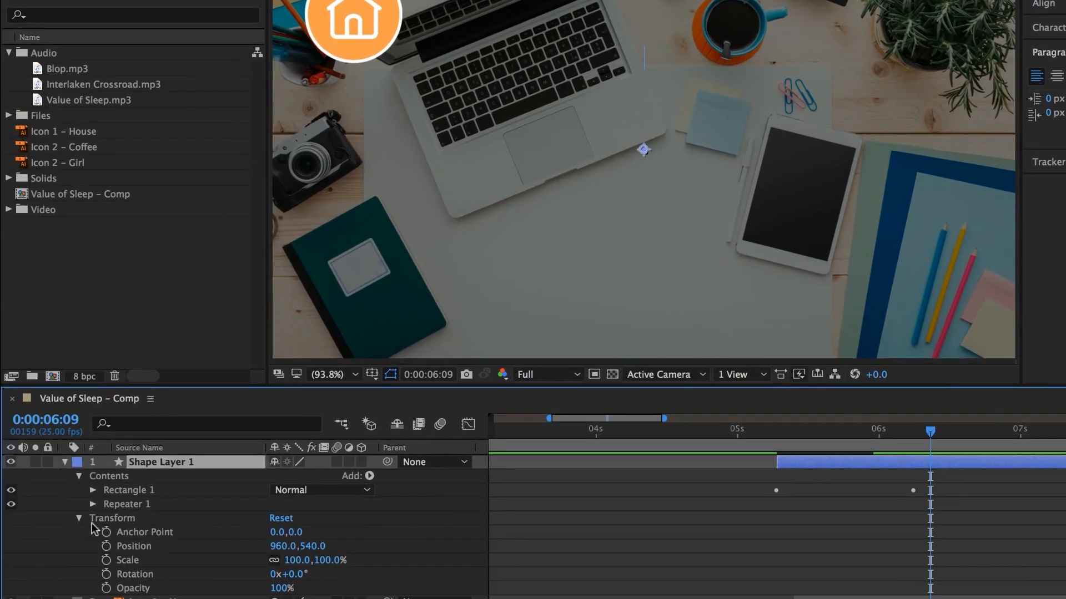
Set Shape Layer 1's position to 210, 194 so the burst is centred on the house icon
drag(277, 546, 98, 546)
drag(277, 546, 36, 546)
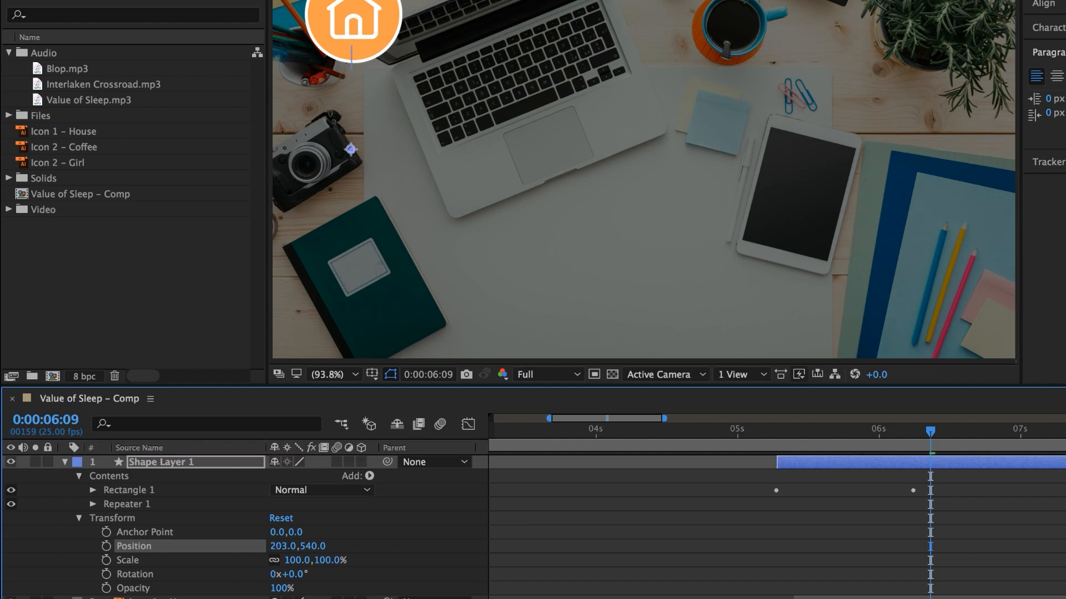
drag(312, 546, 122, 546)
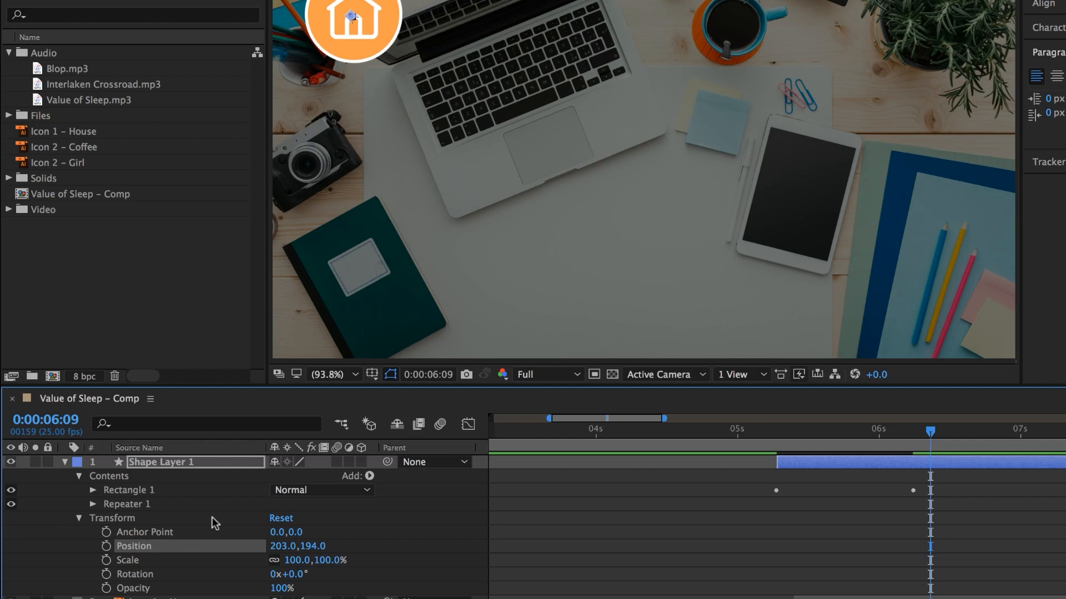
drag(291, 546, 294, 550)
Play the house icon's entrance with the circle burst from 0:00:04:14
drag(919, 429, 720, 439)
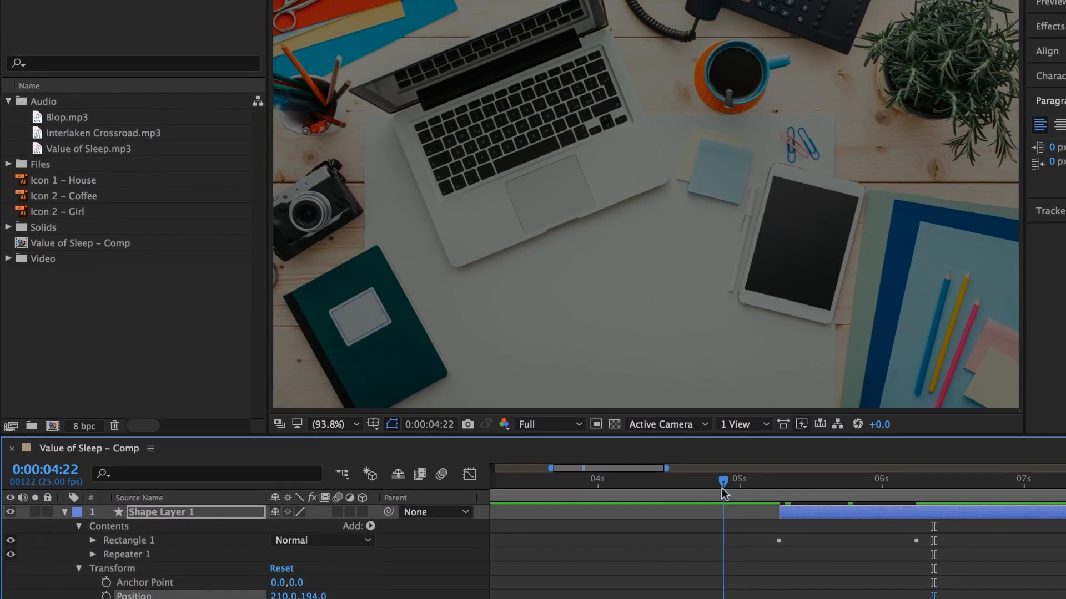
drag(721, 488, 674, 486)
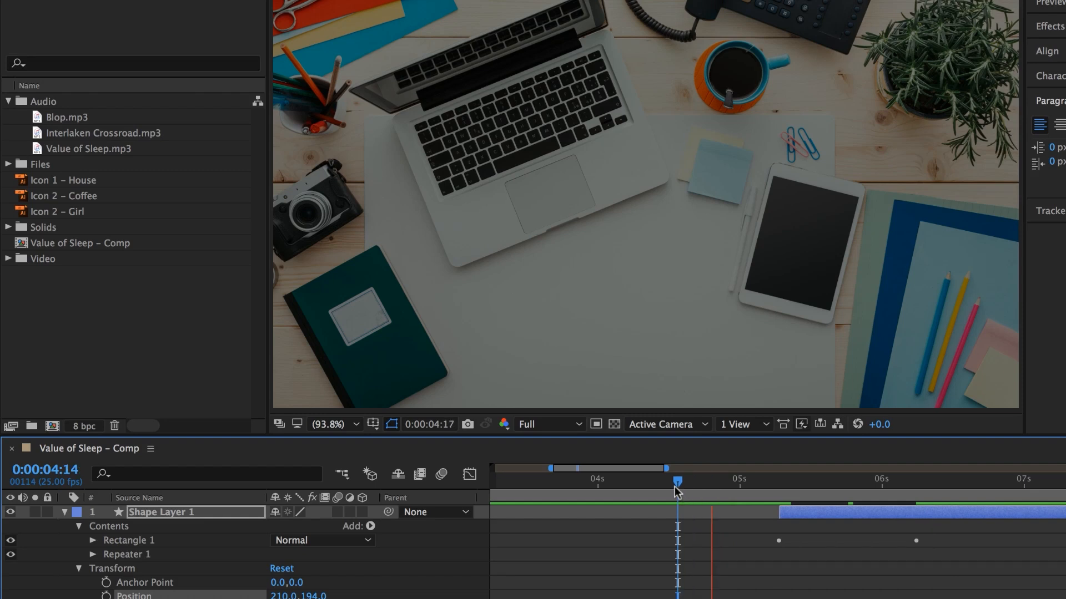
key(space)
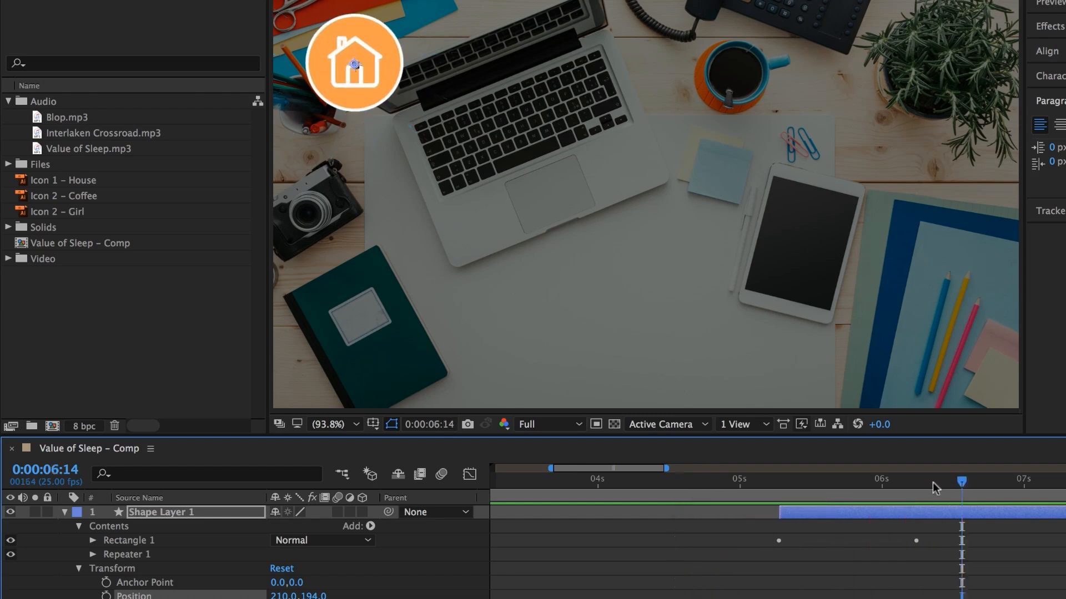
click(738, 480)
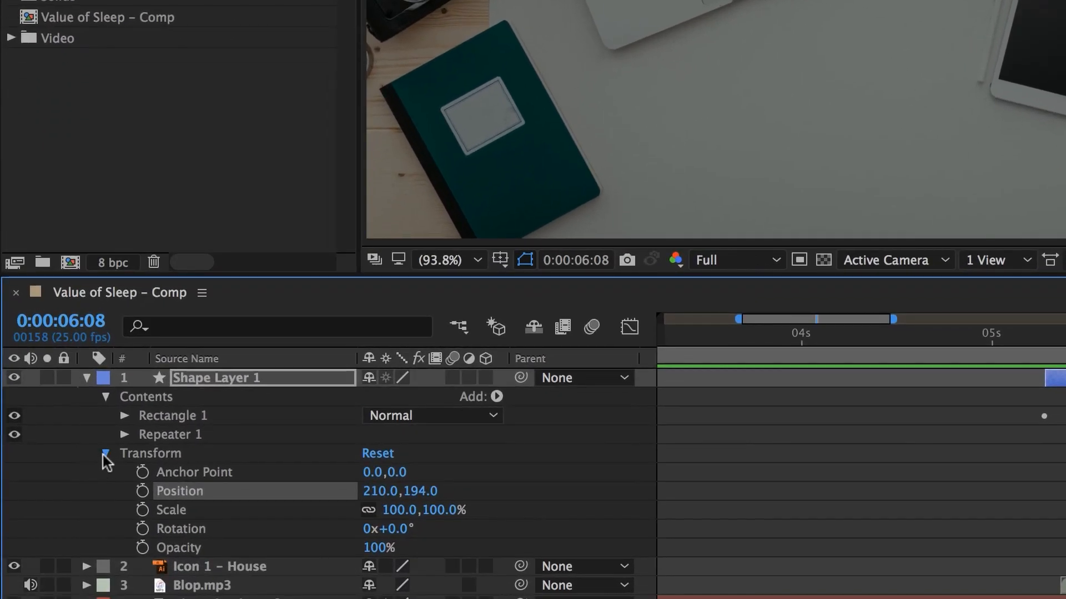
Examine the Transform, Repeater 1 and Rectangle 1 properties of Shape Layer 1
click(79, 568)
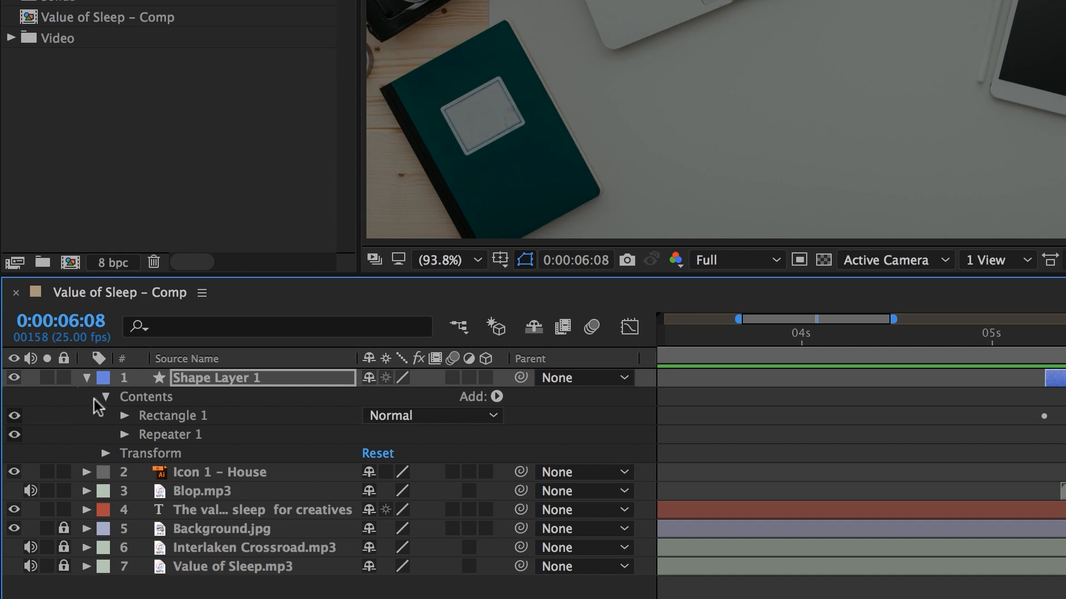
click(107, 454)
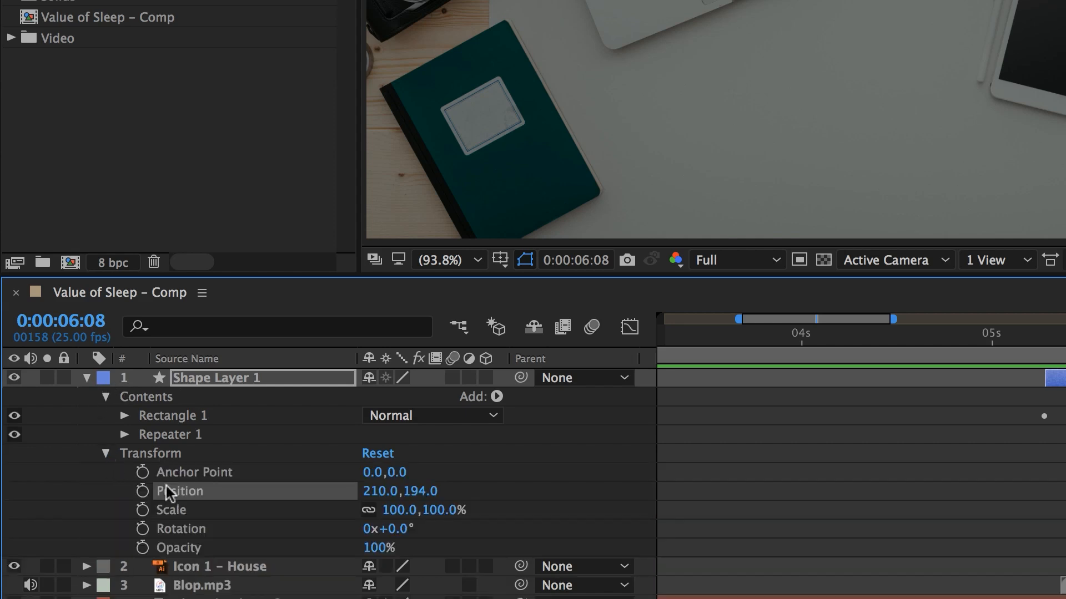
click(125, 436)
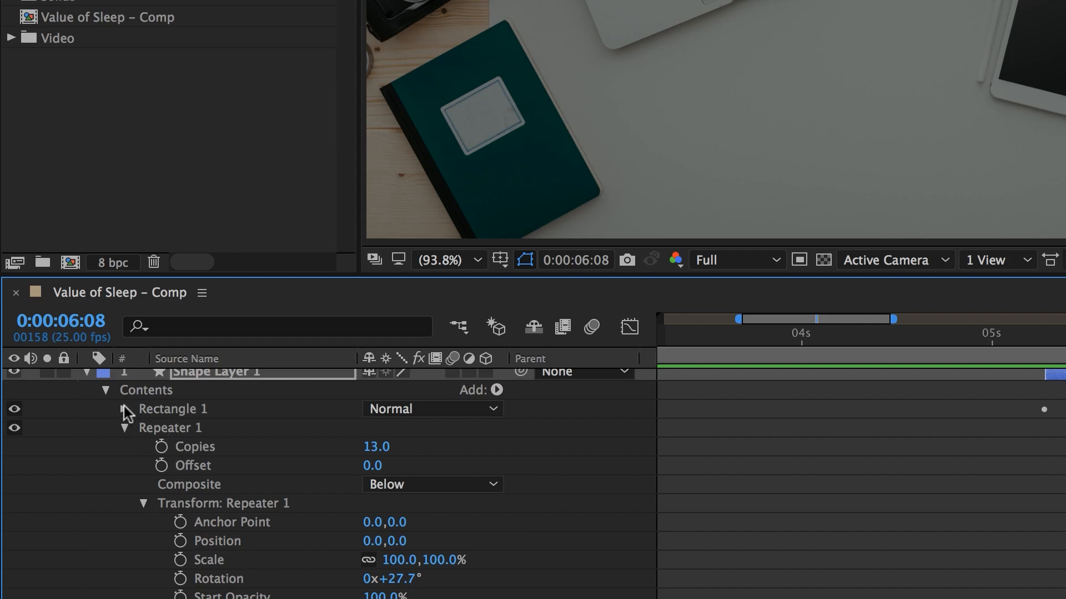
click(125, 409)
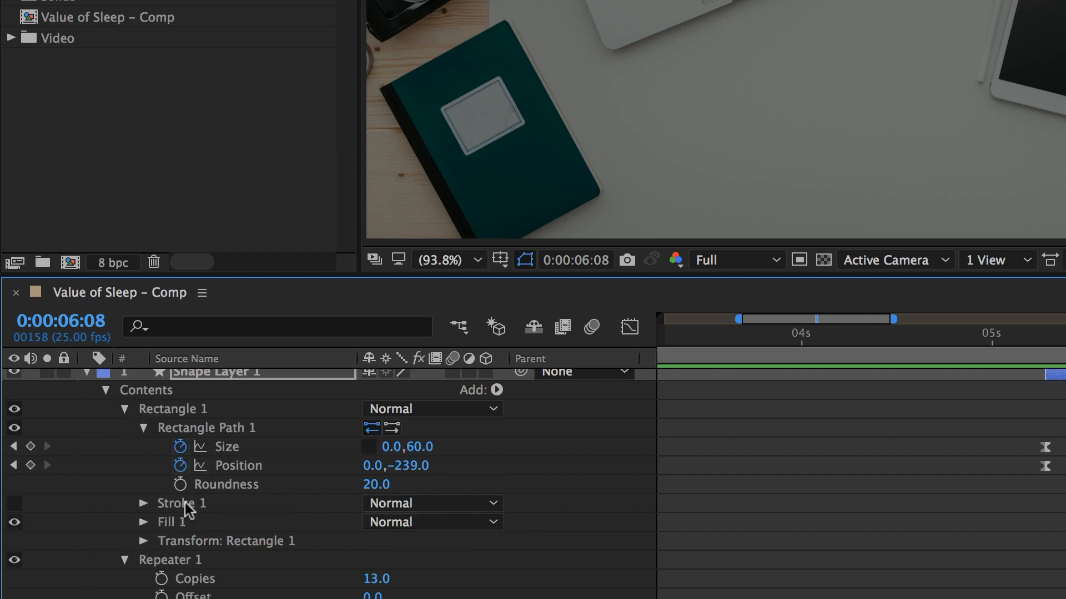
click(124, 409)
click(123, 428)
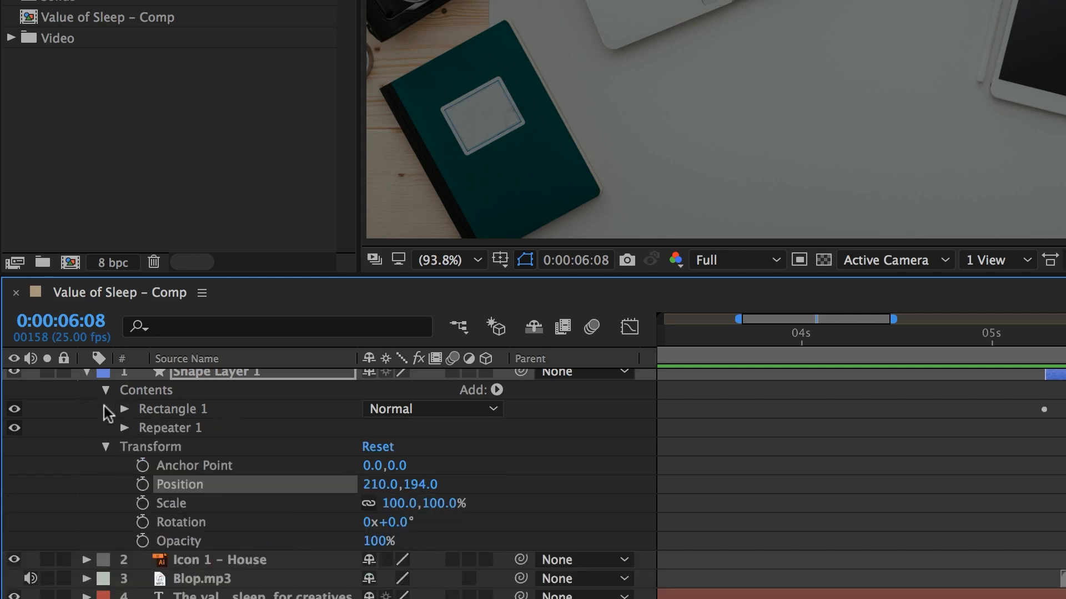
Collapse Shape Layer 1's properties and rename the layer as Circle Burst
click(105, 447)
click(106, 397)
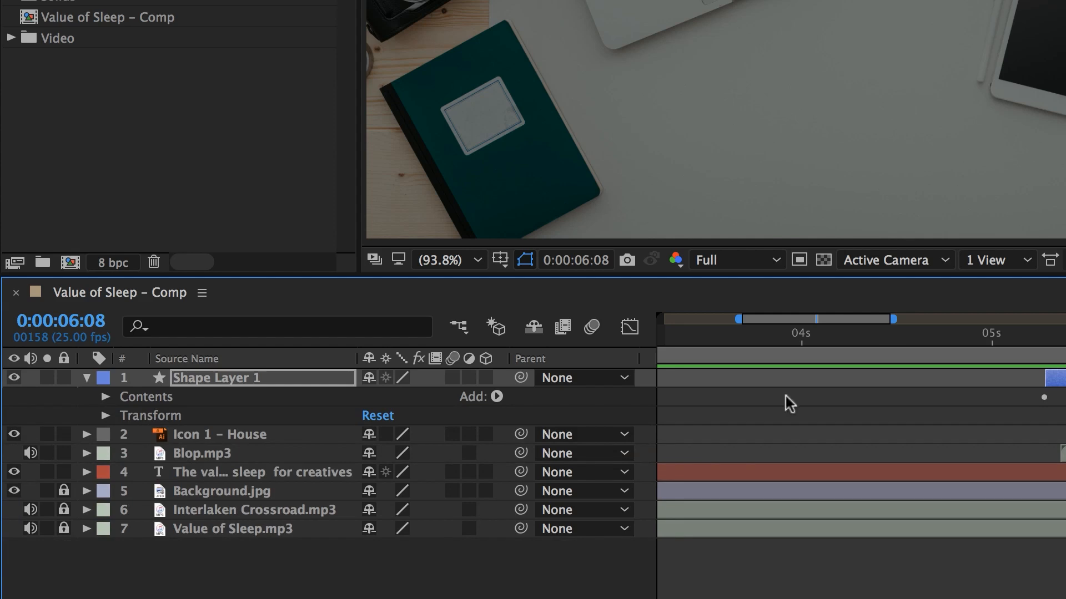
key(Return)
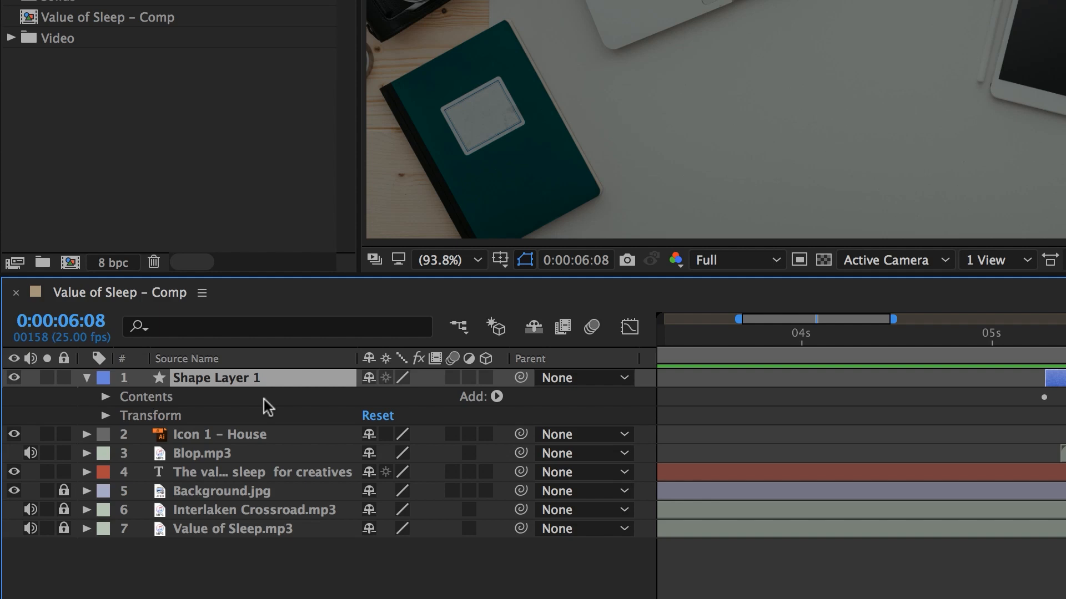
click(87, 378)
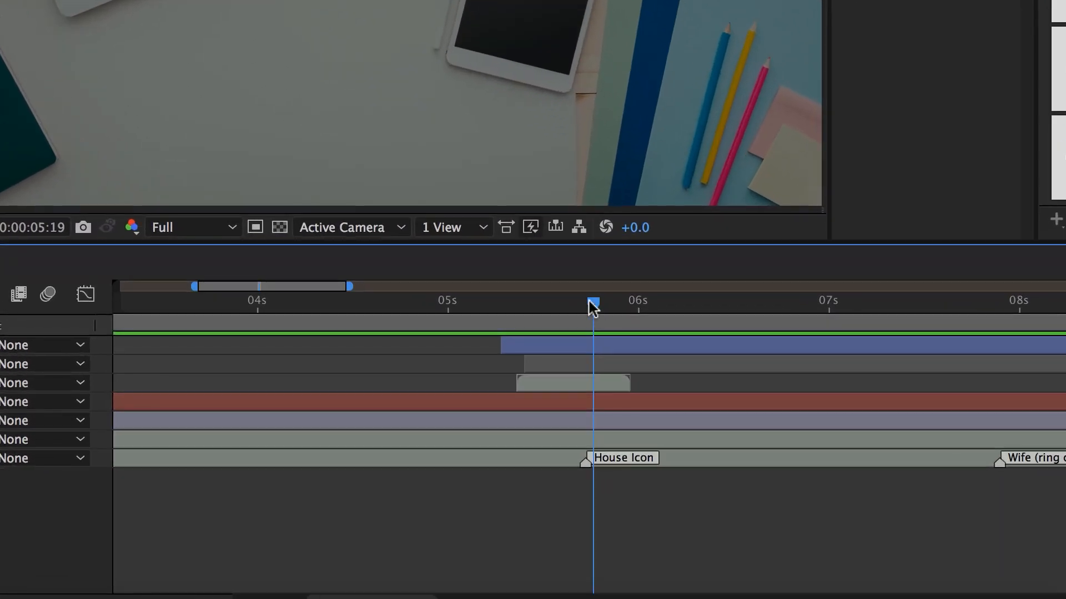
Examine the burst around the house icon frame by frame at 200% magnification and play it from 0:00:05:03
drag(638, 412, 606, 415)
drag(531, 309, 604, 308)
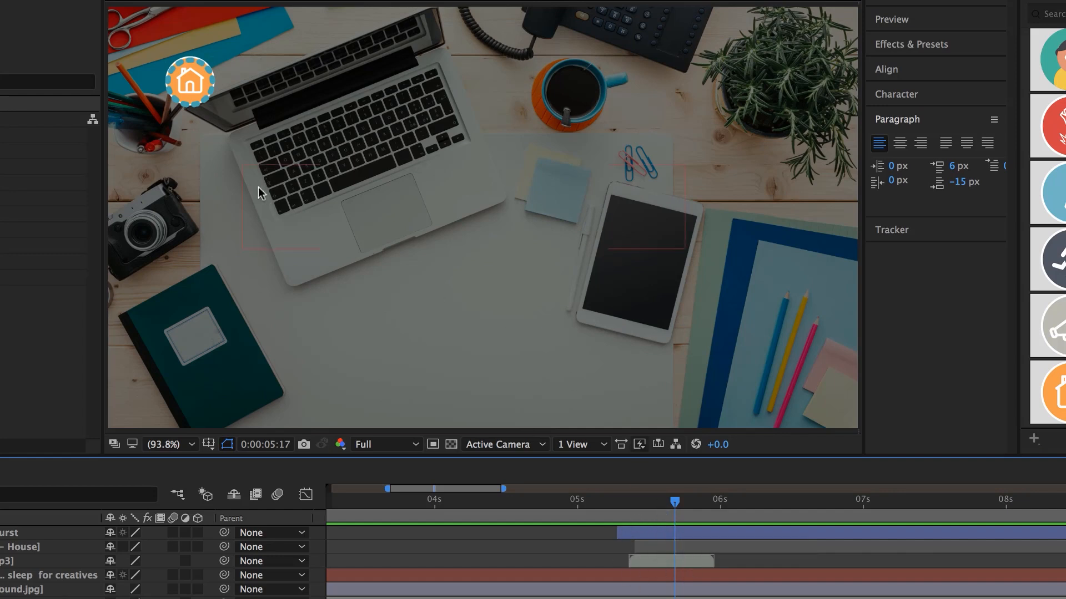
key(period)
key(period)
key(period)
mouse_move(234, 211)
mouse_down()
mouse_move(669, 352)
mouse_move(668, 267)
mouse_move(703, 167)
mouse_up()
key(comma)
key(comma)
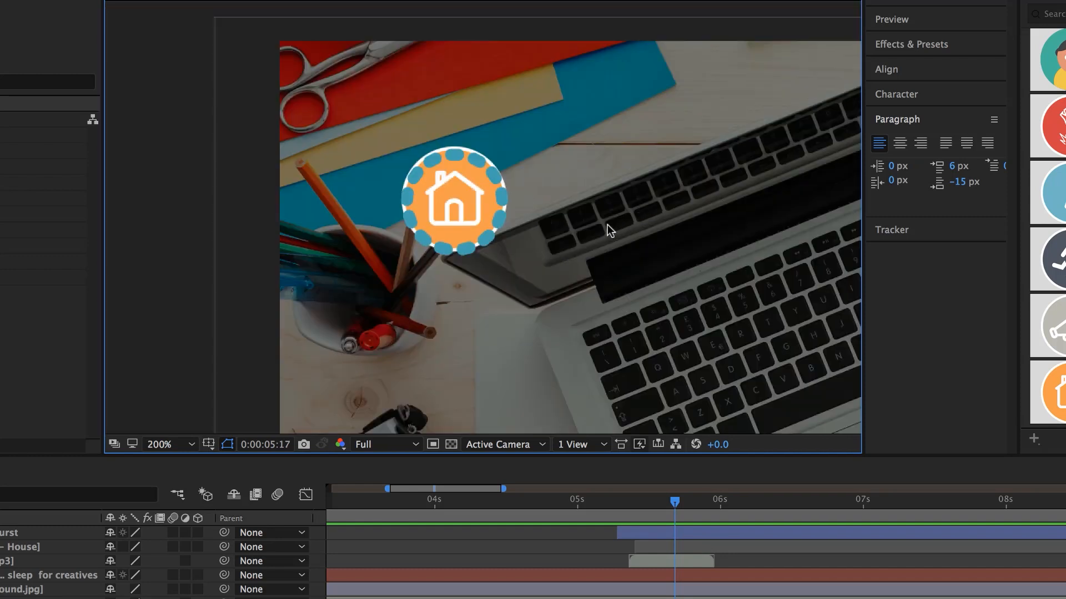
drag(673, 503, 590, 504)
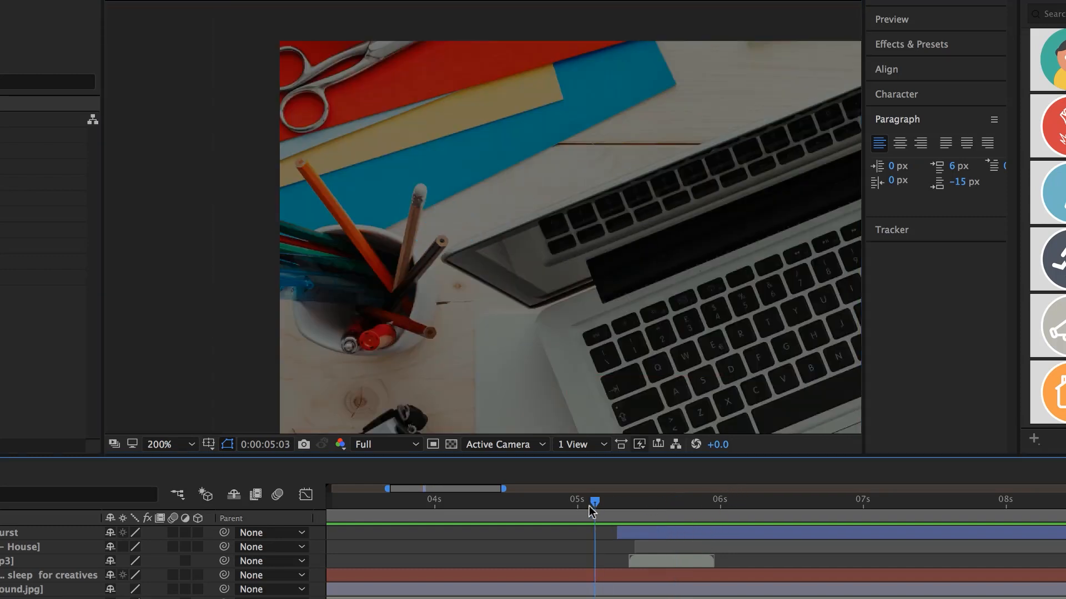
key(space)
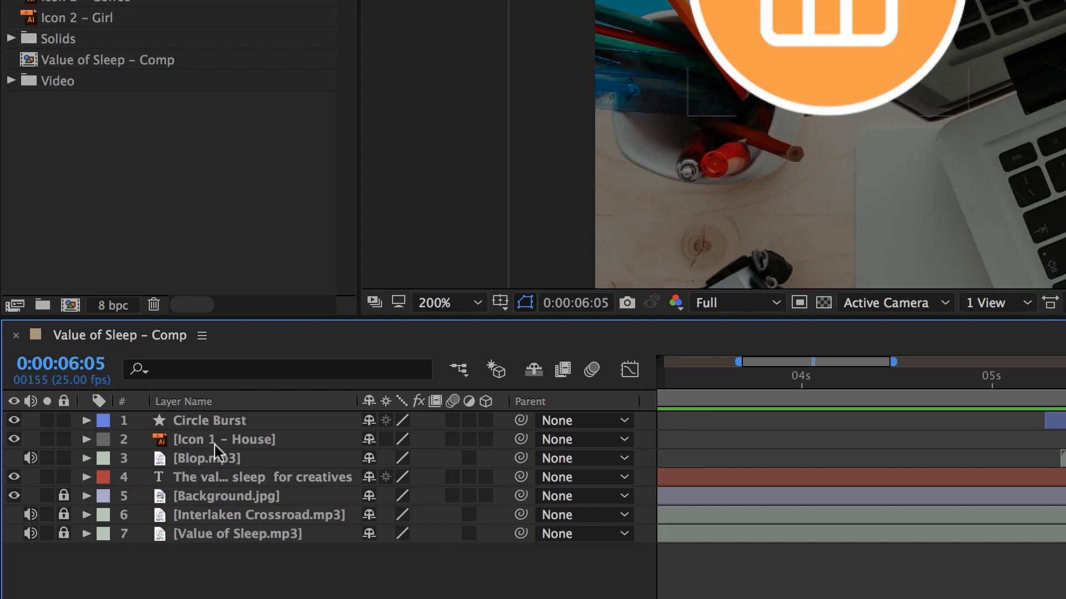
Enable motion blur on the Icon 1 - House layer and hide the Circle Burst layer
click(452, 439)
click(14, 421)
click(190, 425)
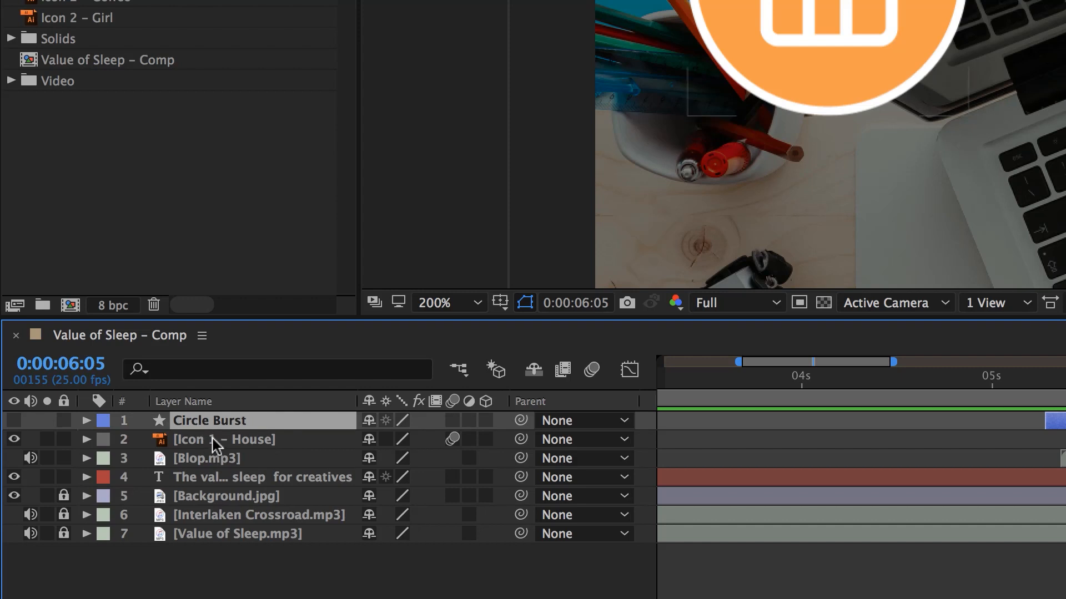
Select the Icon 1 - House layer and turn on motion blur for the whole composition
click(216, 444)
click(210, 422)
right_click(206, 420)
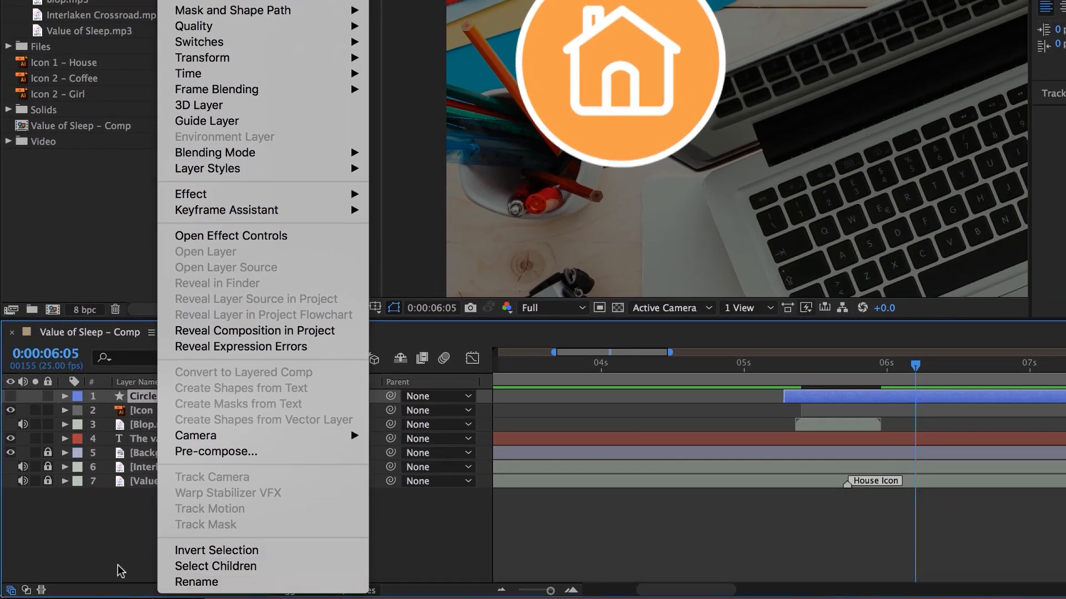
click(211, 589)
click(128, 415)
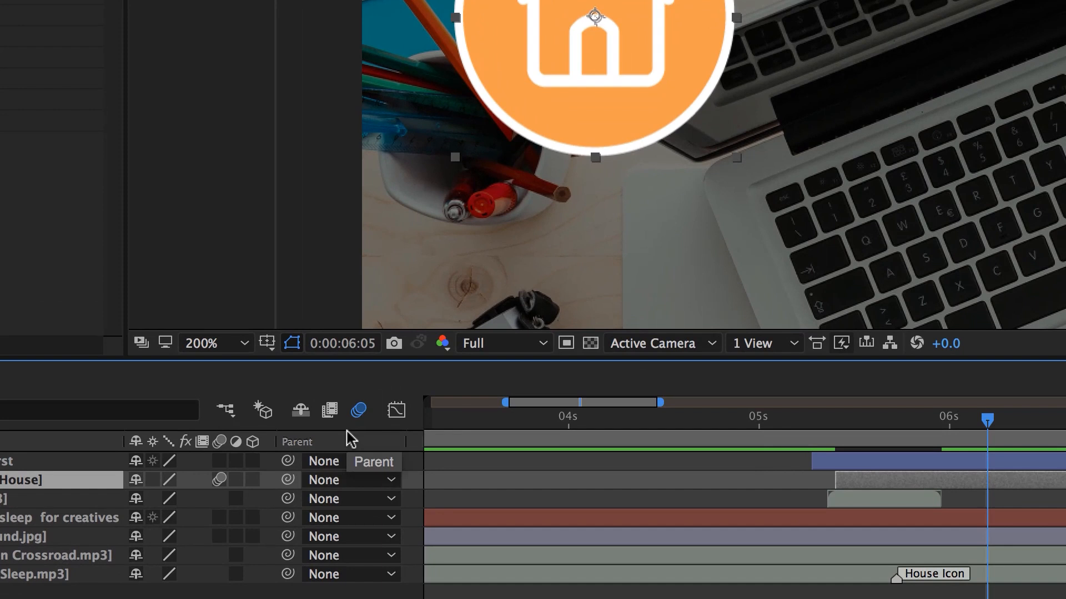
click(358, 409)
click(220, 517)
click(220, 519)
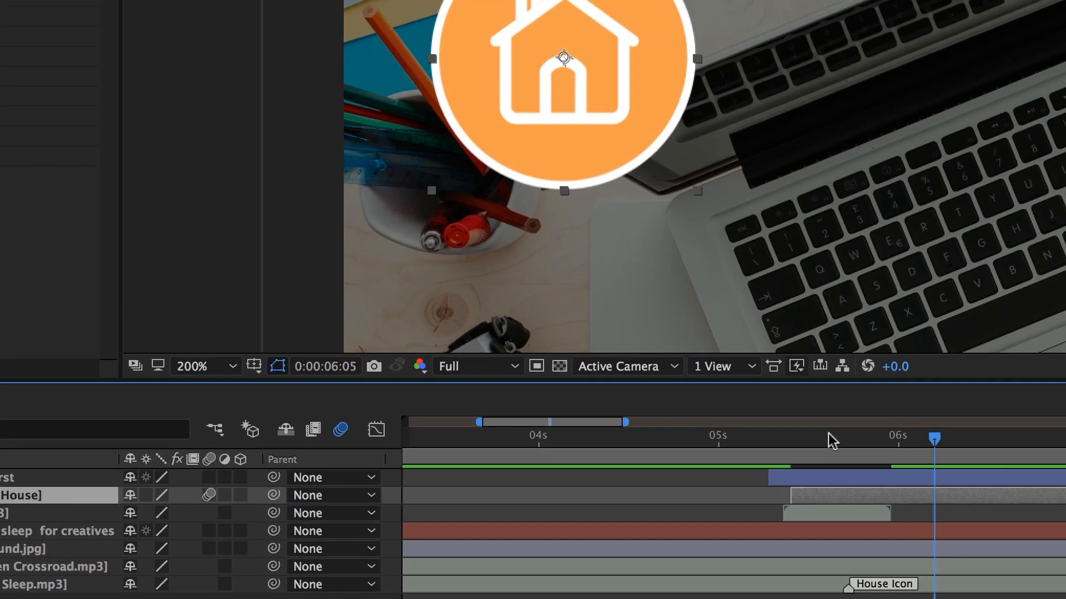
Preview the house icon's entrance from 0:00:05:01 and compare frame 0:00:05:17 with the layer's motion blur off and on
click(758, 417)
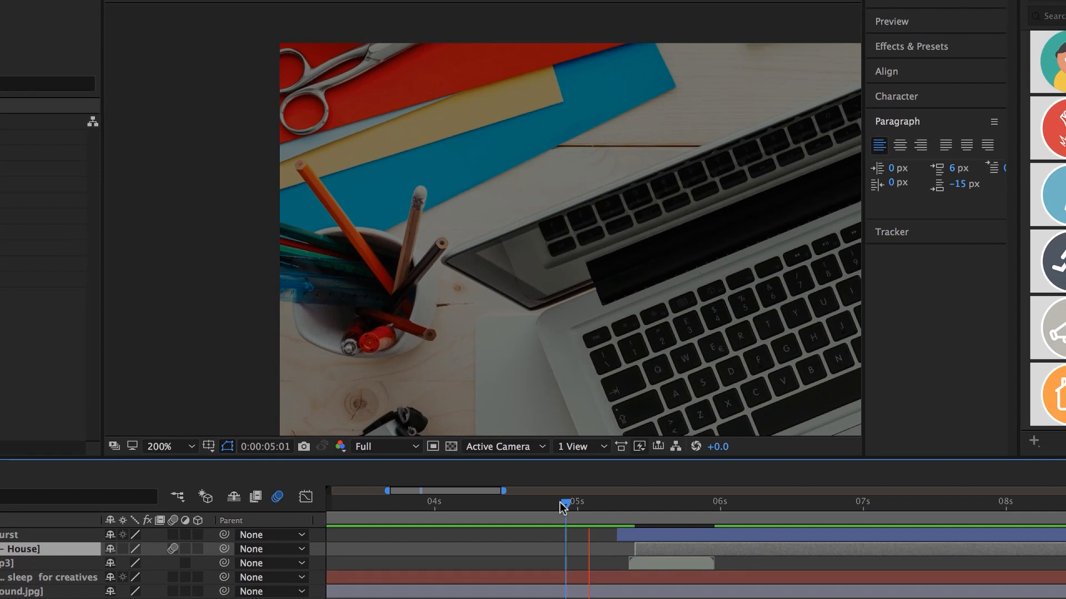
key(space)
key(space)
mouse_move(669, 508)
mouse_down()
mouse_move(627, 508)
mouse_move(674, 516)
mouse_up()
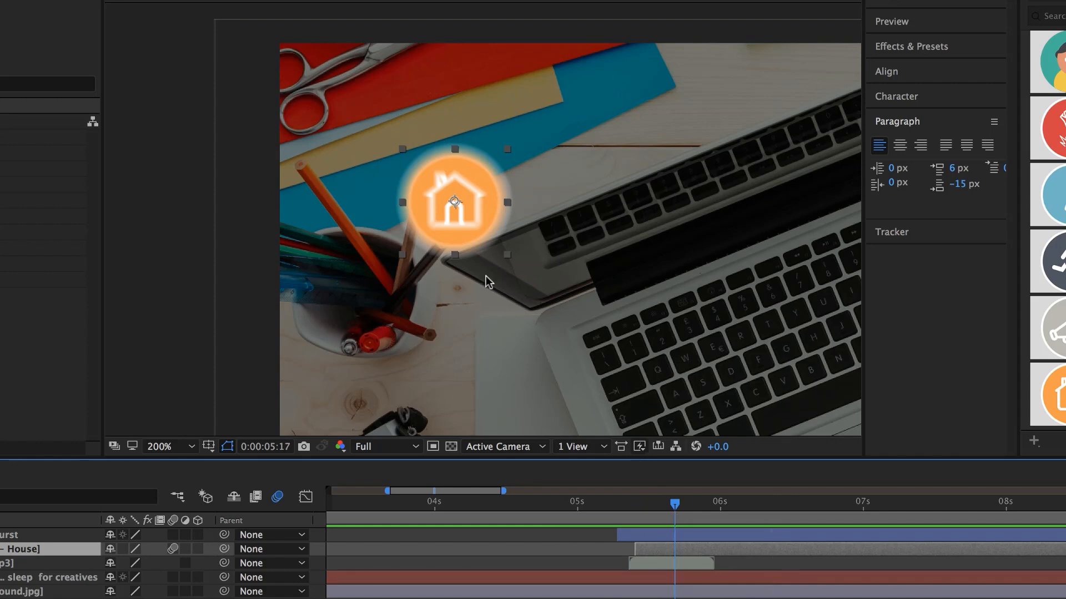
click(175, 550)
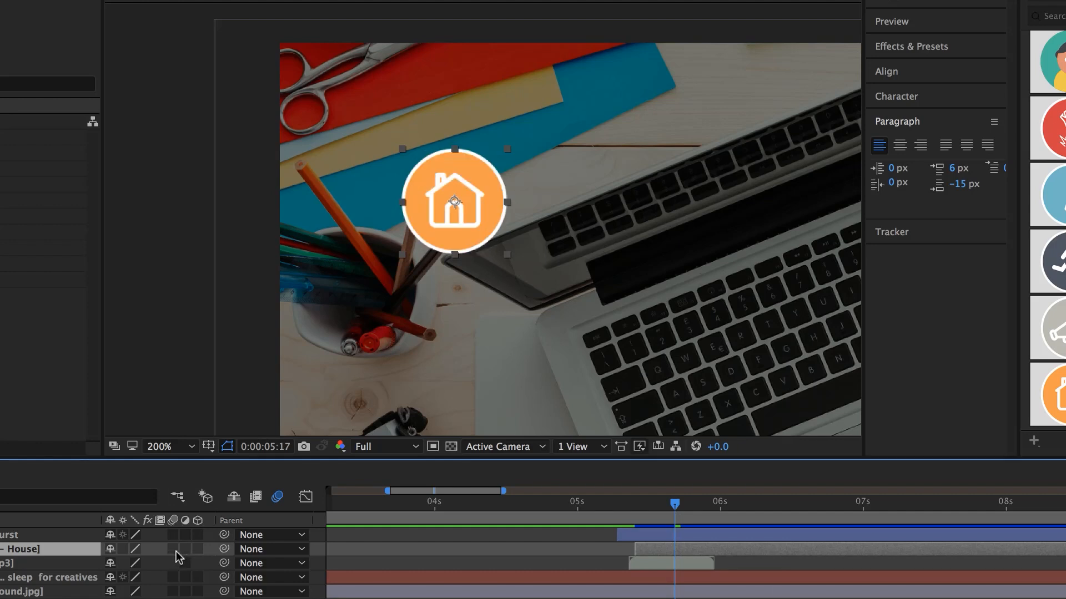
click(175, 550)
Replay the motion-blurred house icon entrance from about the 5-second mark and scrub through it to 0:00:05:13
drag(721, 515, 577, 522)
key(space)
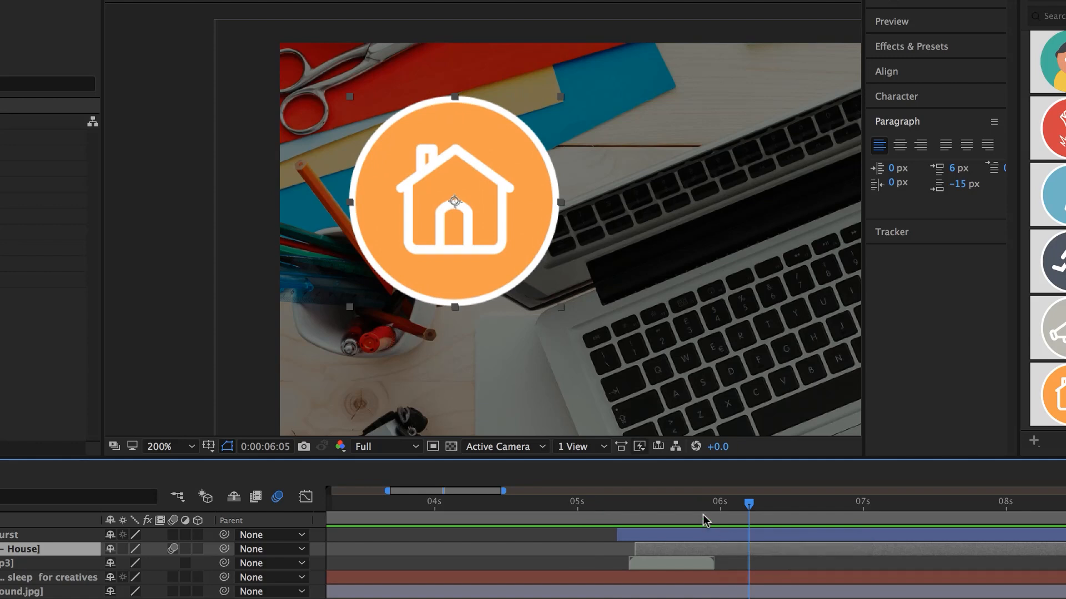
drag(691, 505, 620, 512)
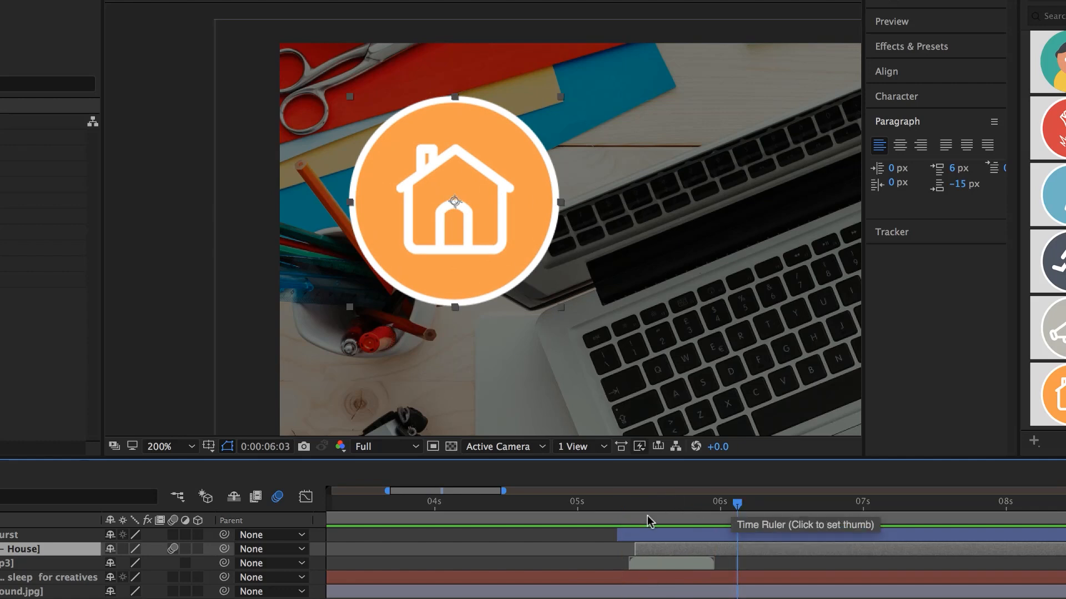
drag(692, 516, 655, 513)
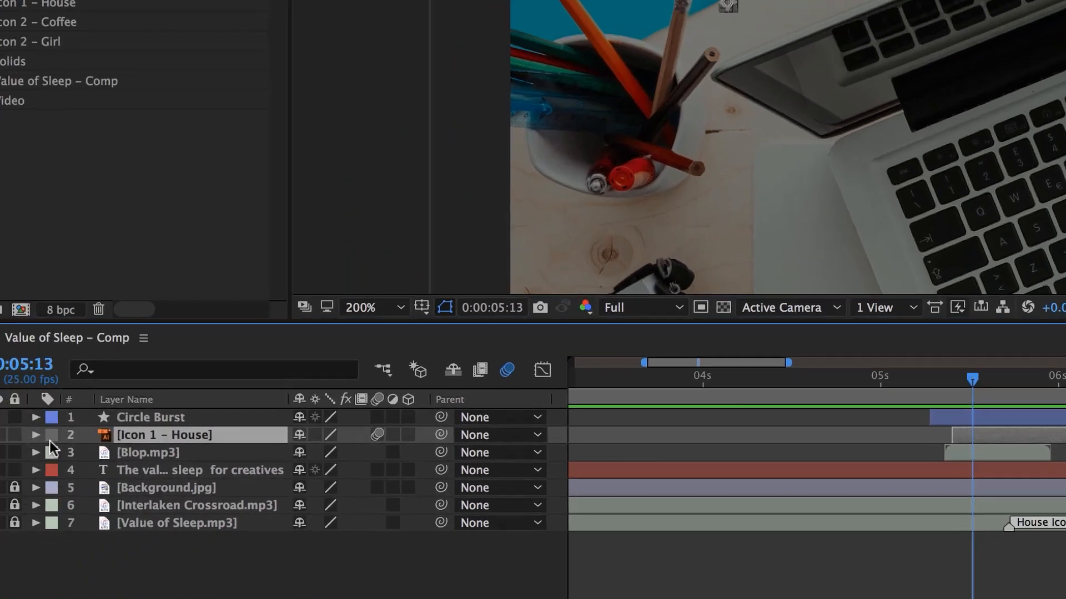
Show the Circle Burst layer with motion blur enabled and preview the burst together with the house icon from 0:00:05:03
click(12, 398)
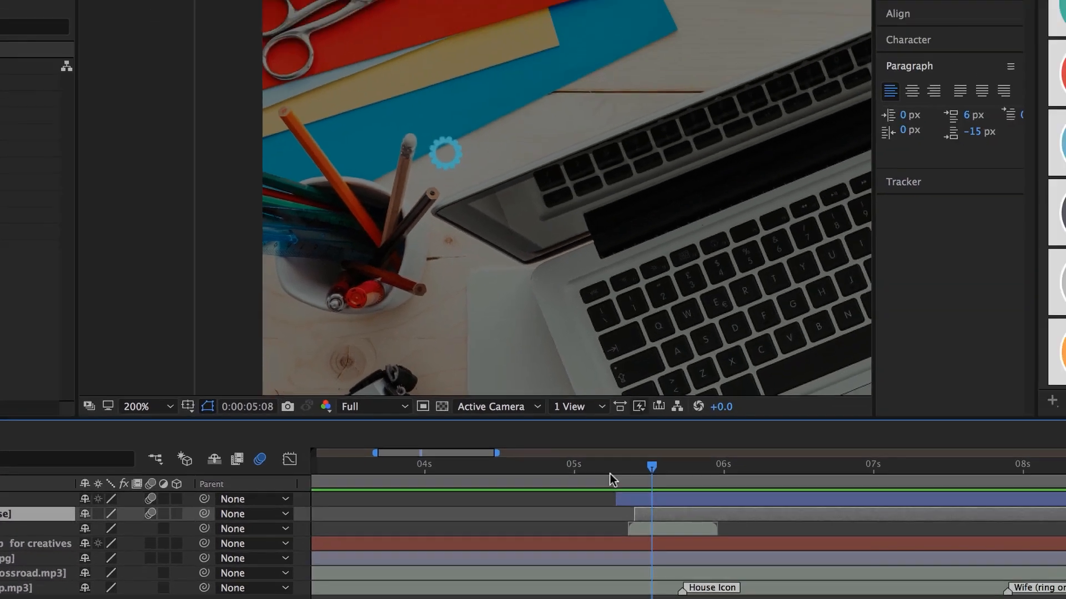
key(shift+Page_Up)
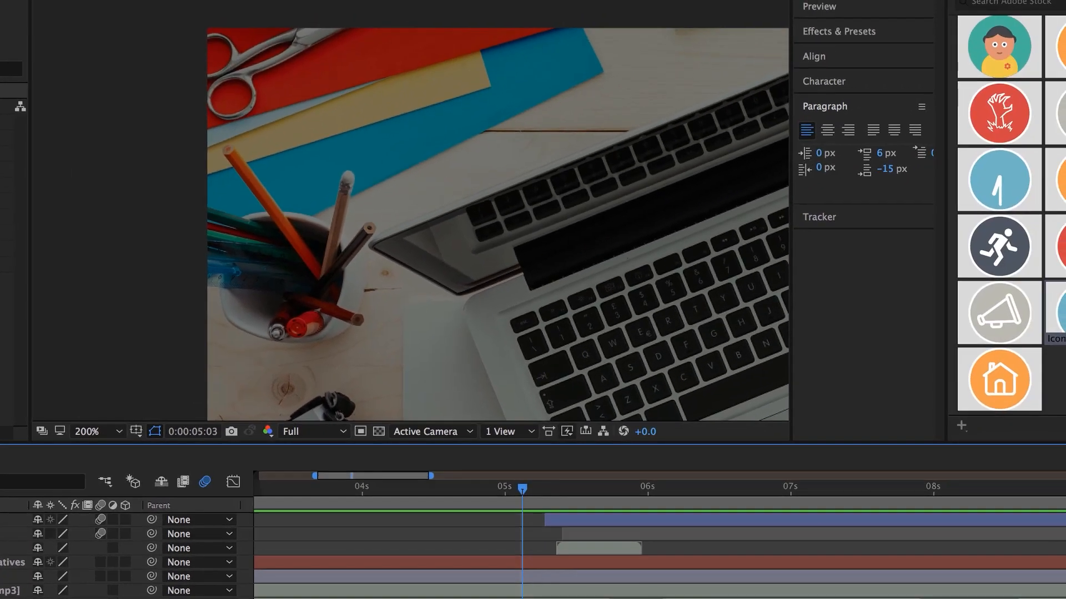
key(space)
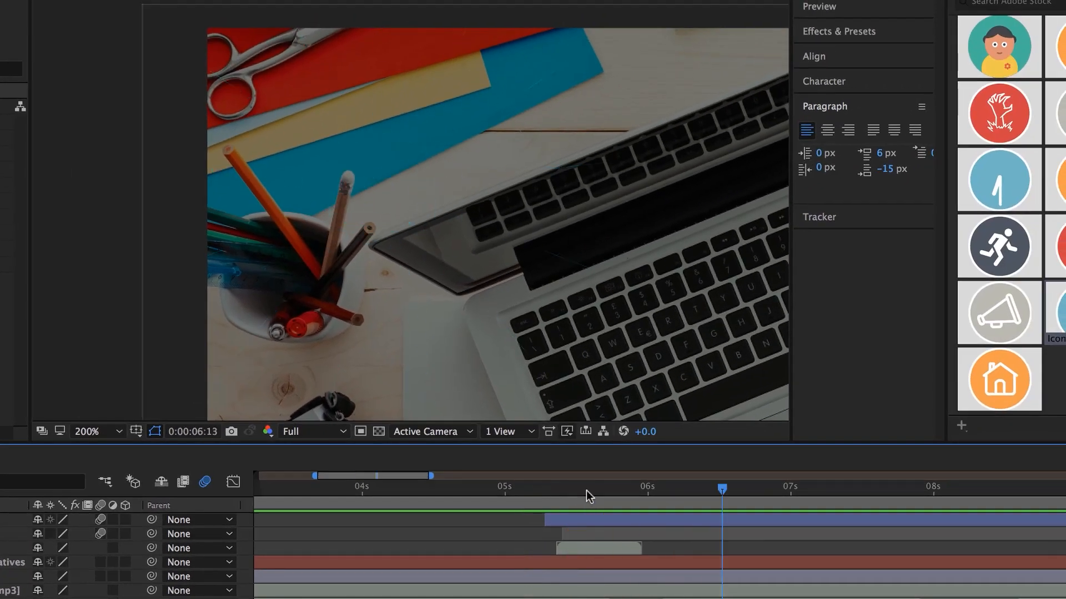
key(space)
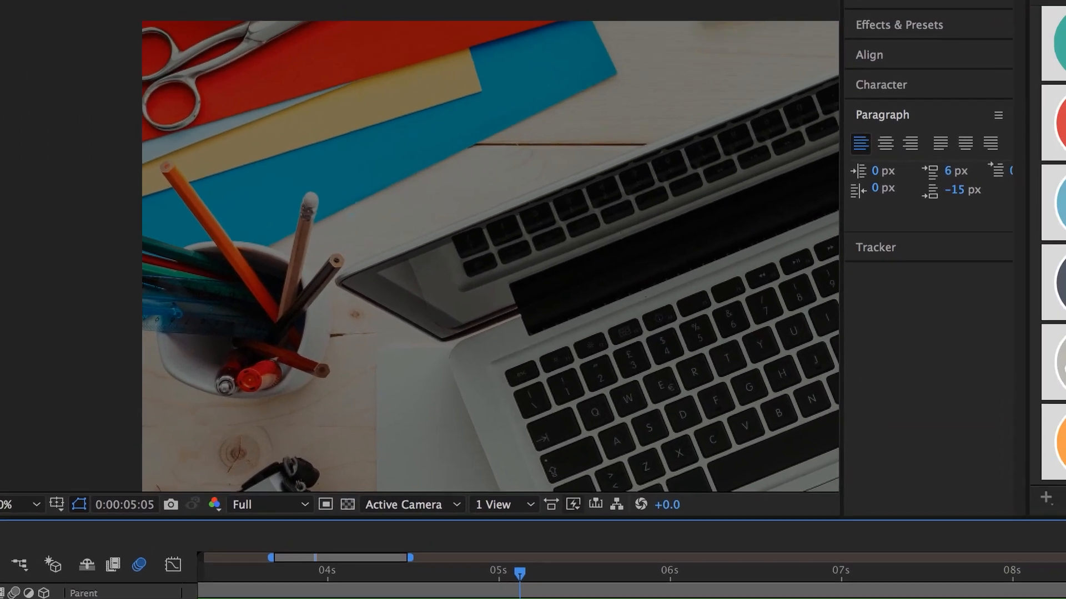
key(space)
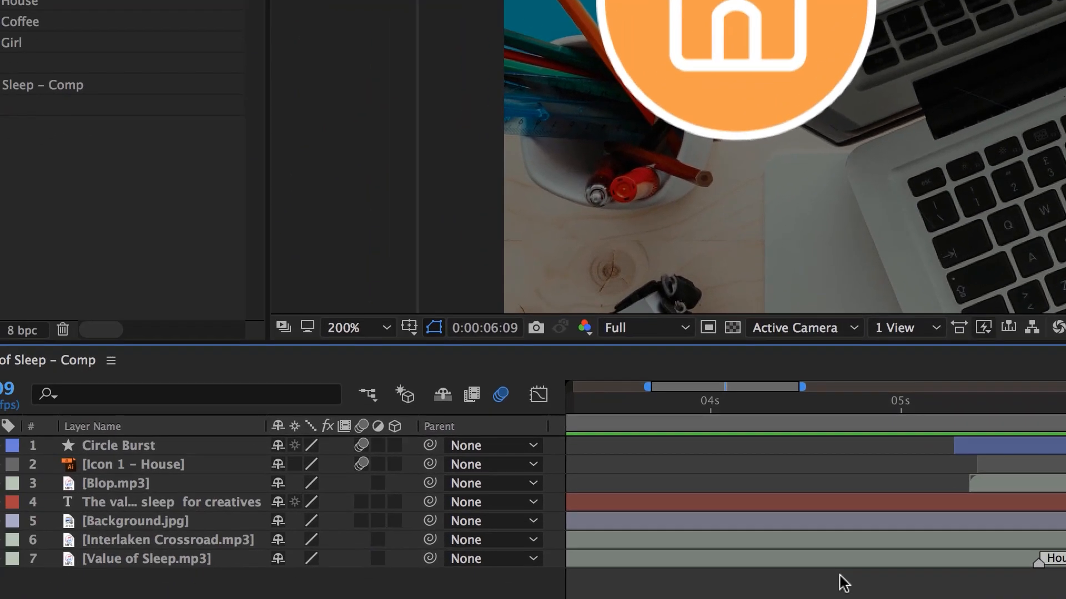
click(501, 395)
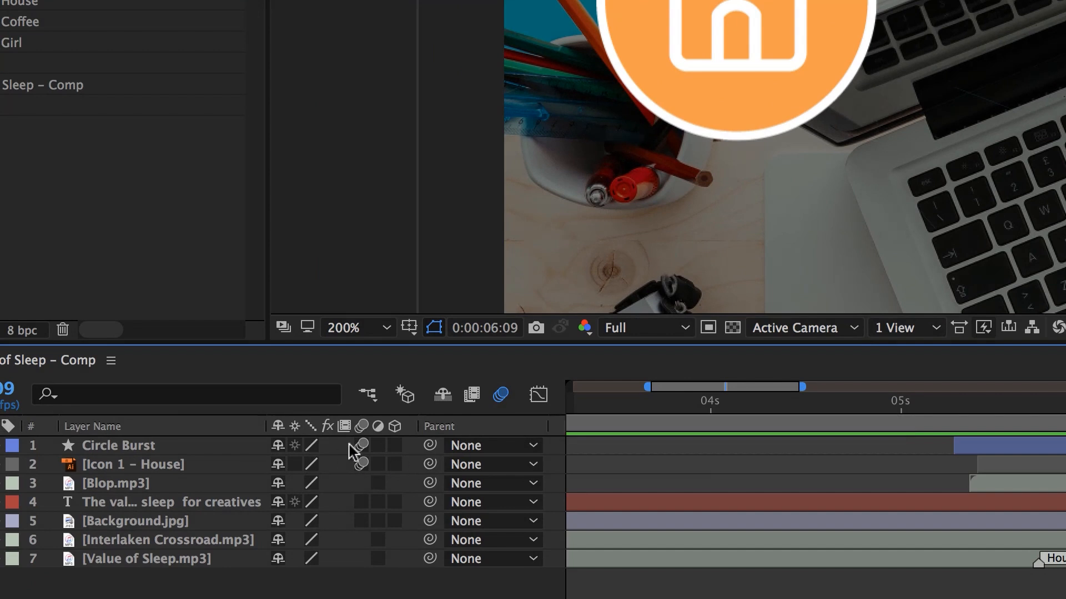